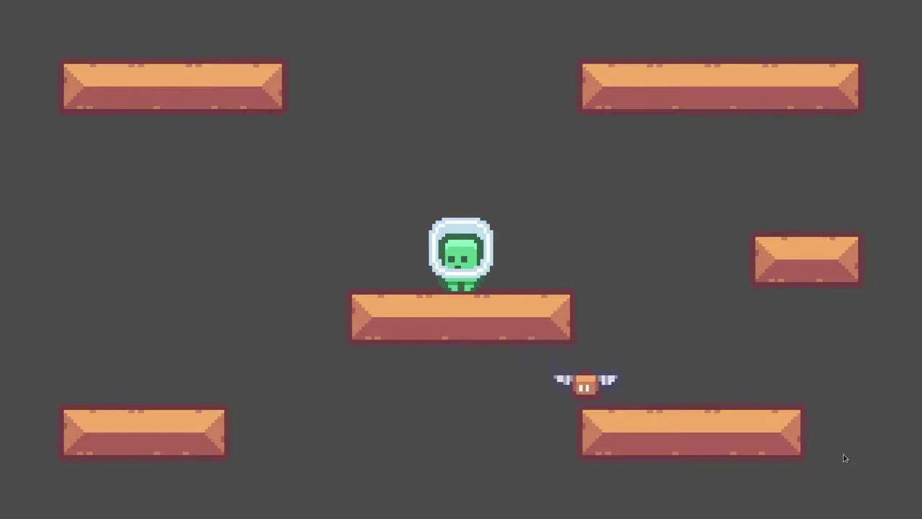
Fly the green player left, right and up around the platforms with arrow keys and space.
key(Left)
key(space)
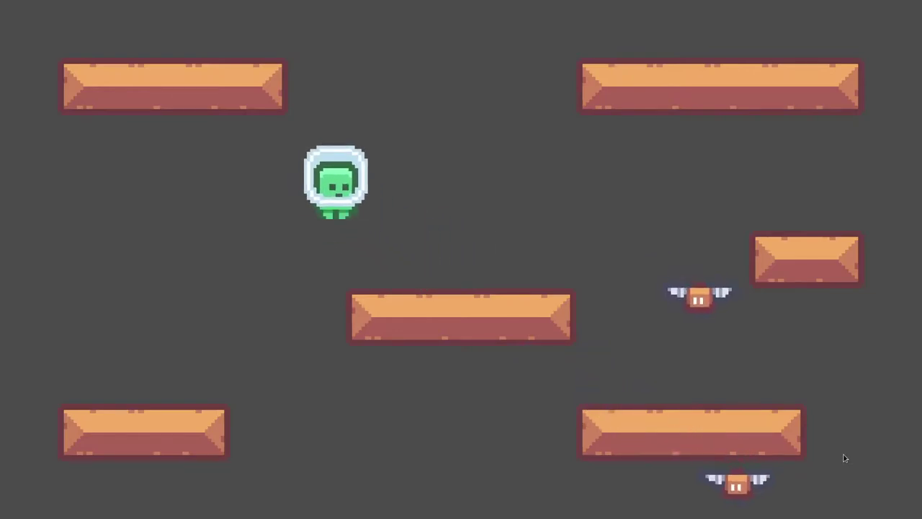
key(Right)
key(space)
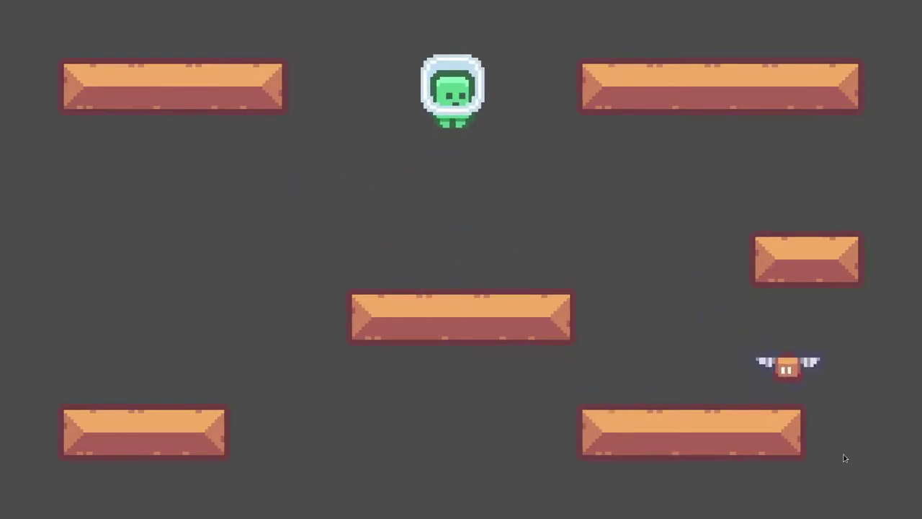
key(space)
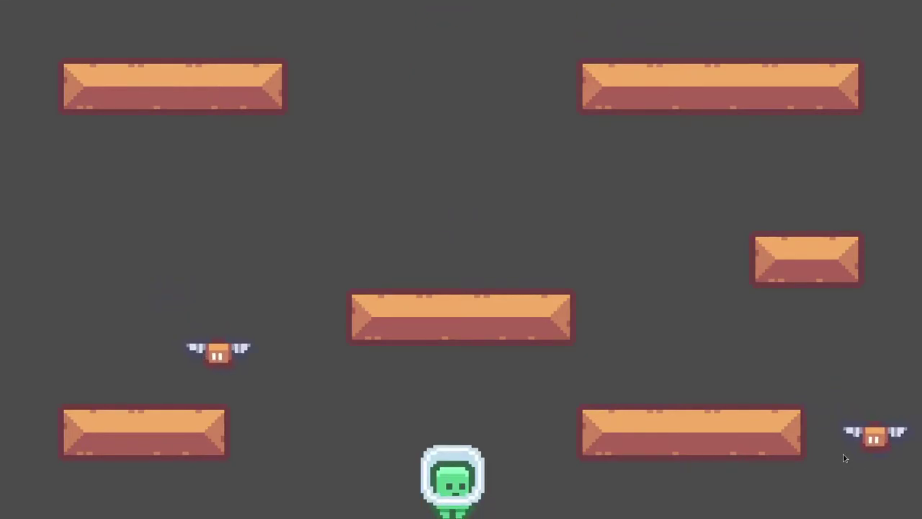
key(space)
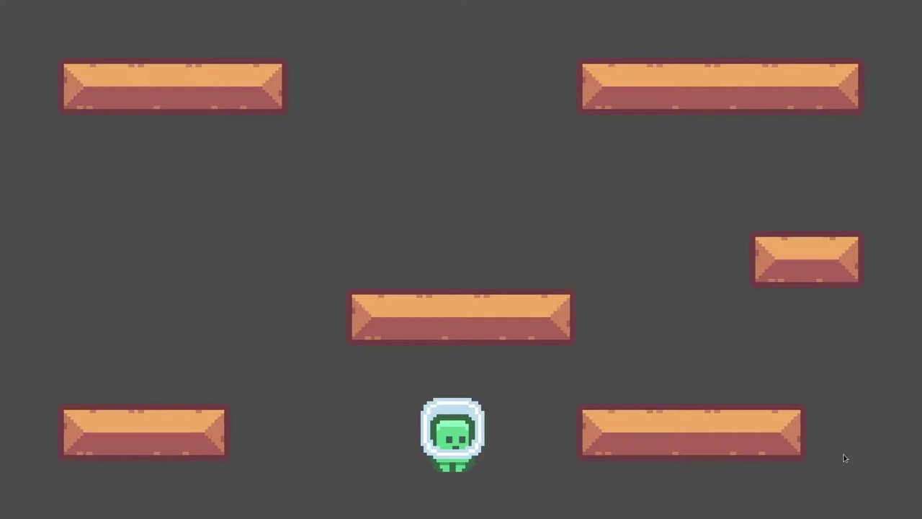
key(space)
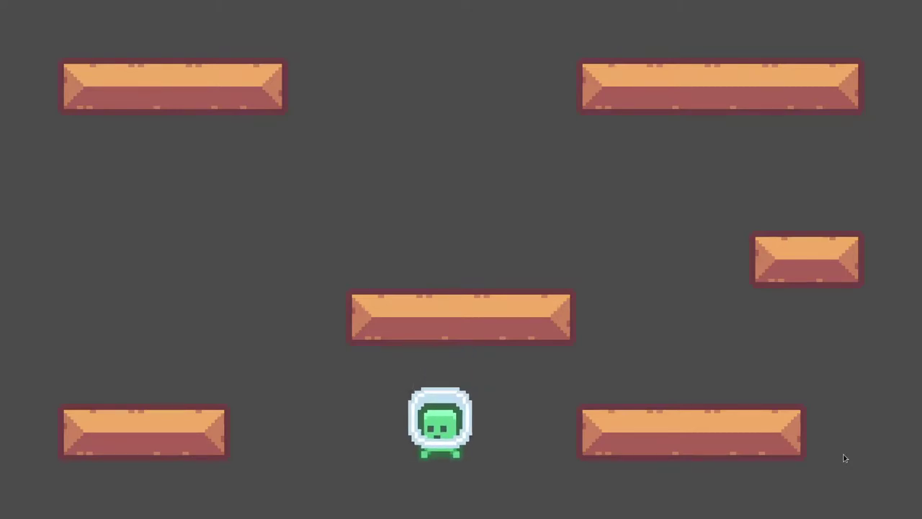
key(Left)
key(space)
key(Left)
key(space)
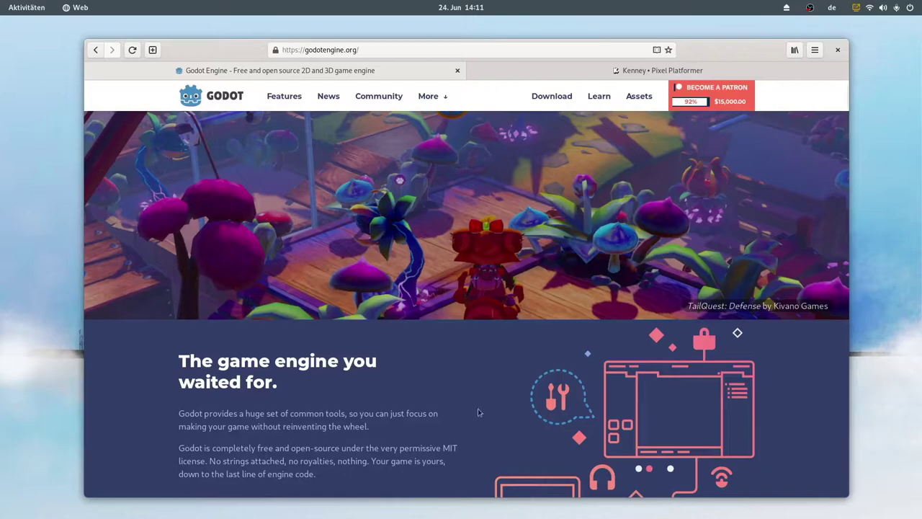
Open godotengine.org's Download page and download the Linux 64-bit (x86_64) standard build.
scroll(478, 411, down, 3)
click(291, 407)
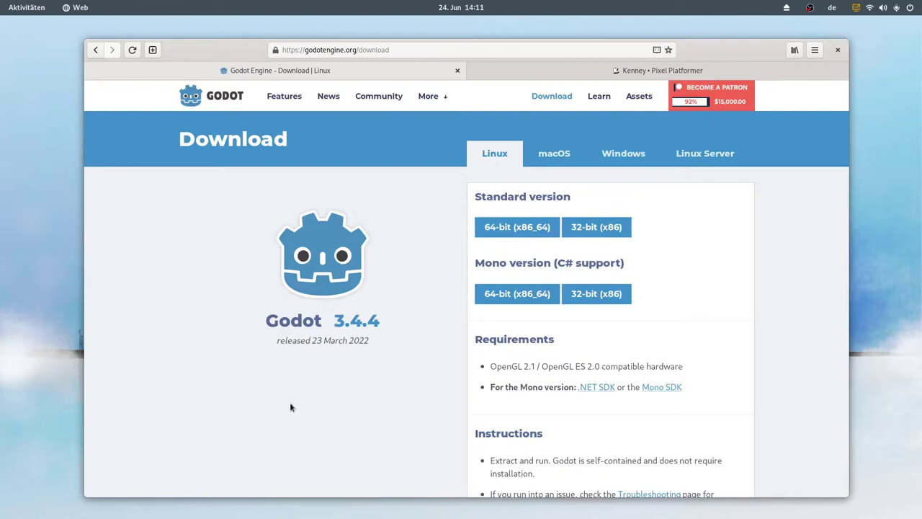
click(505, 233)
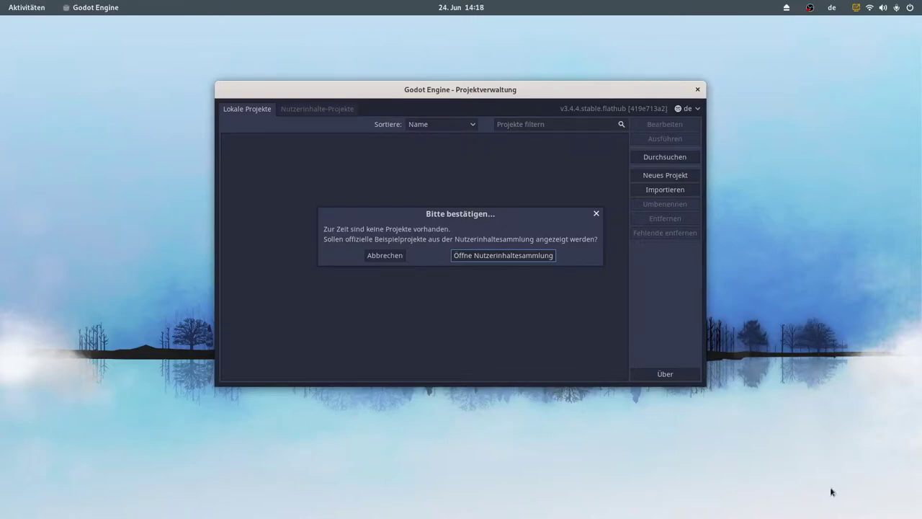
Search the official demos for 'Third', preview the Third Person Shooter Demo, then return to local projects.
click(514, 261)
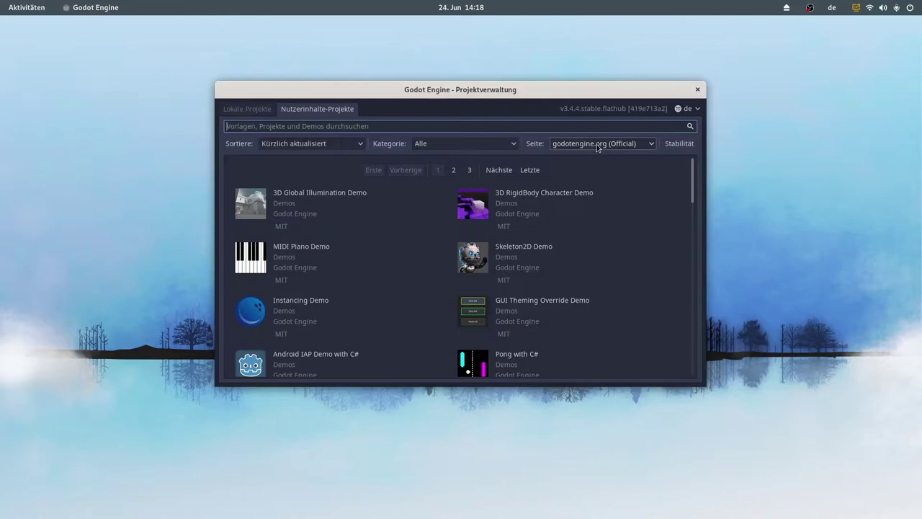
text(Third)
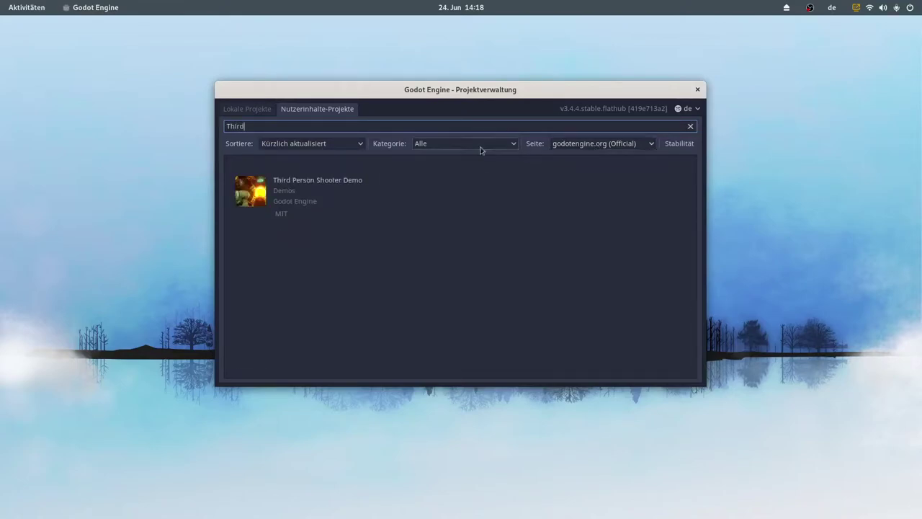
click(334, 180)
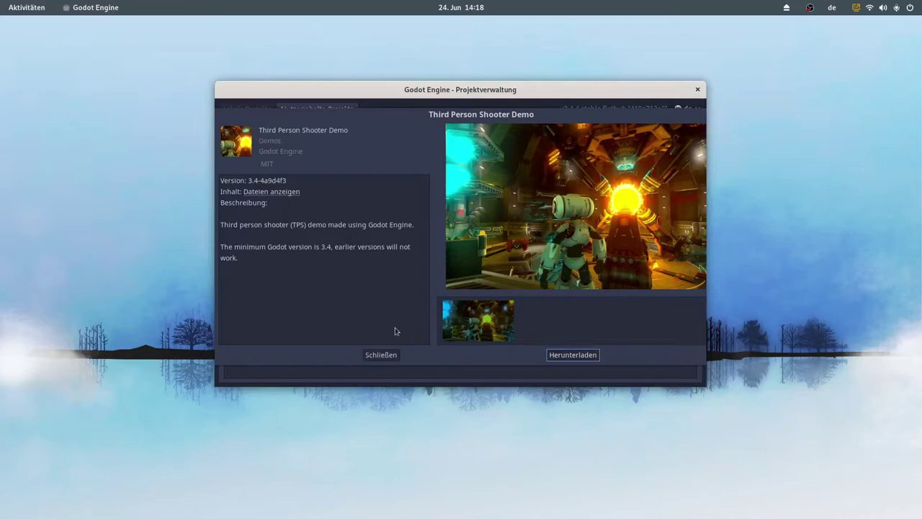
click(385, 356)
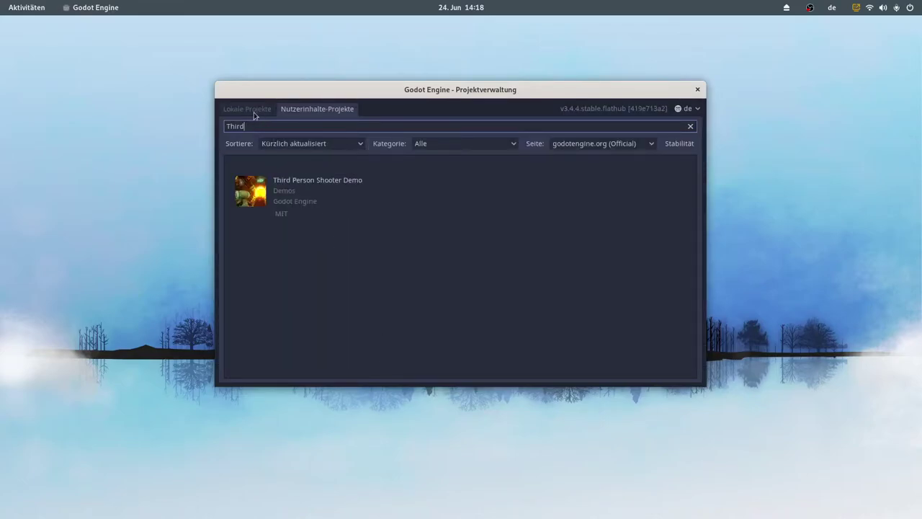
click(253, 114)
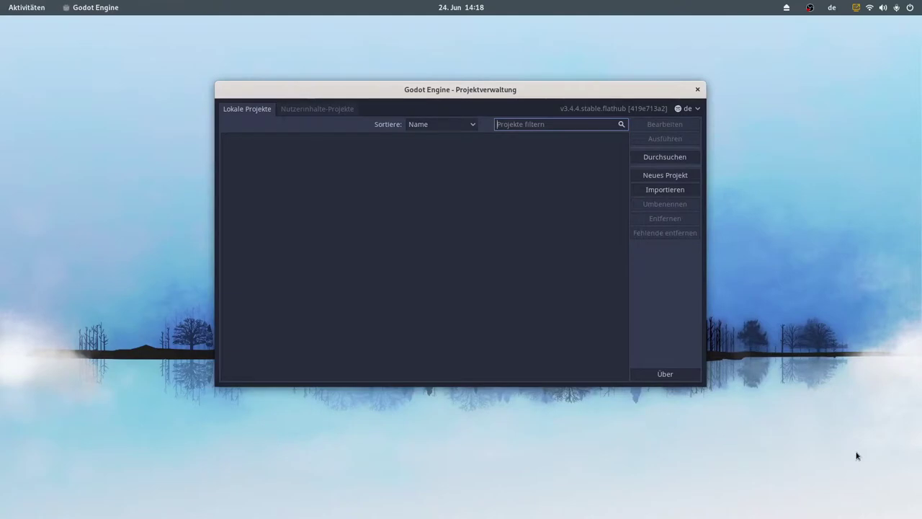
Name the new project 'Erstes Godot Projekt' and place it in its own folder under Programming.
click(671, 175)
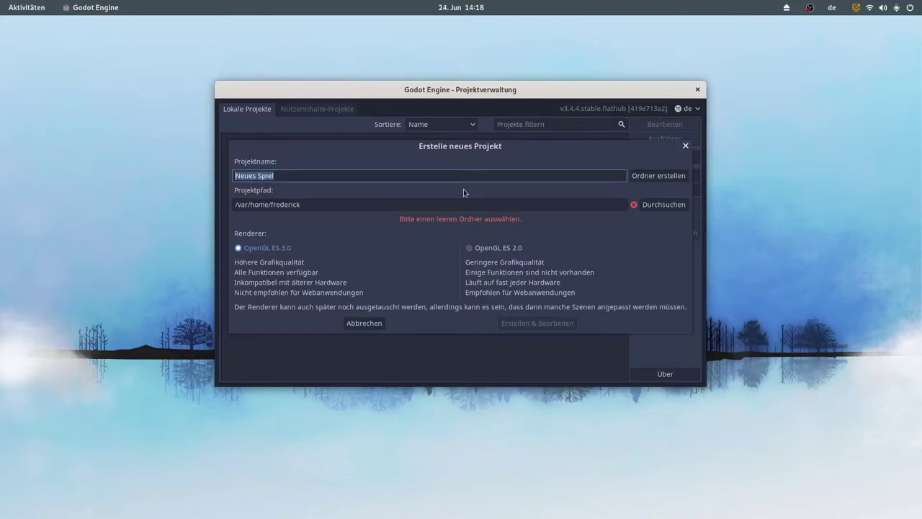
text(Erstes G)
text(odot Pro)
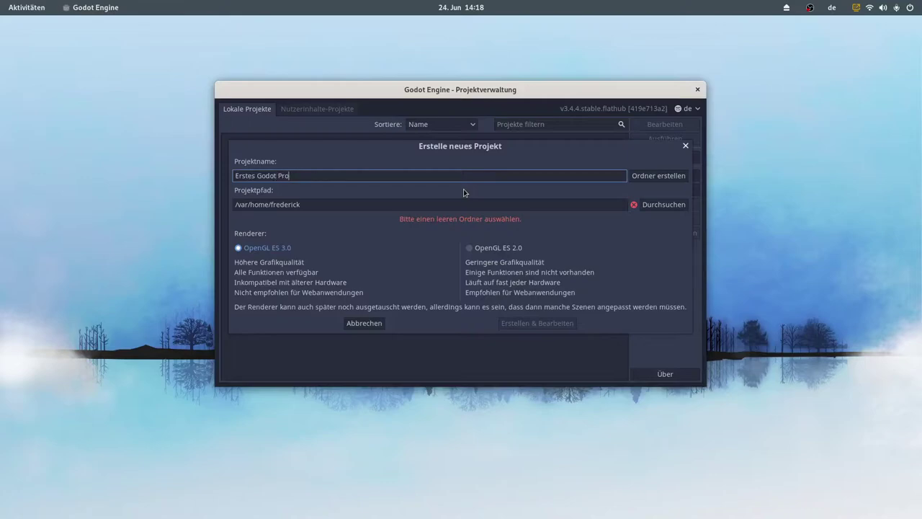
text(jekt)
click(652, 205)
click(325, 226)
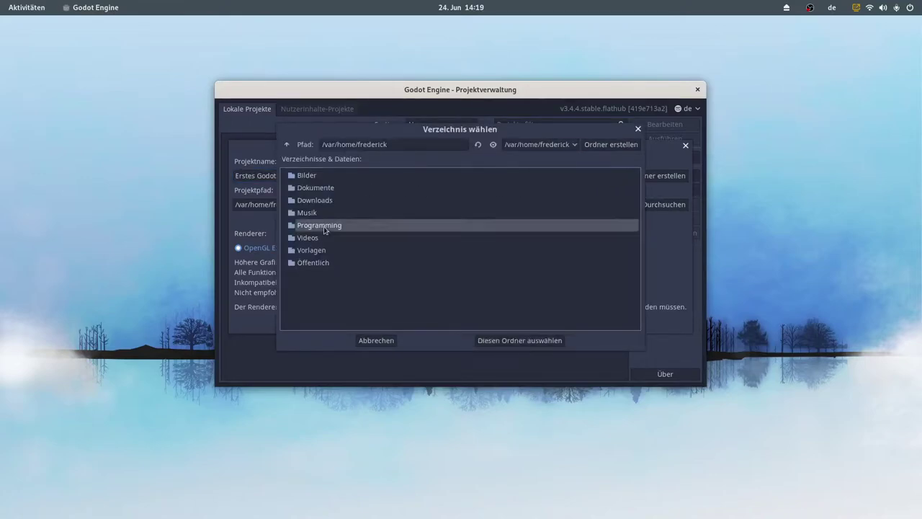
click(506, 341)
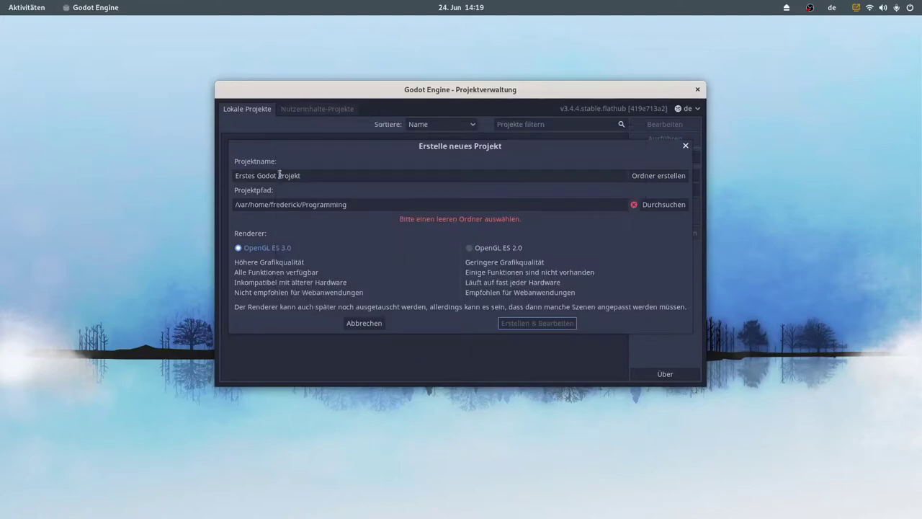
click(677, 180)
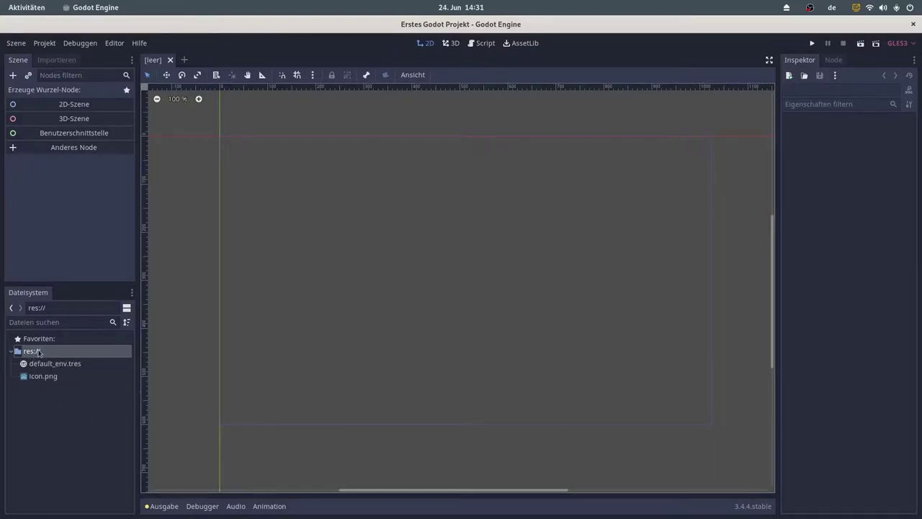
Reveal the project's res:// folder in the file manager from the Dateisystem dock.
right_click(39, 353)
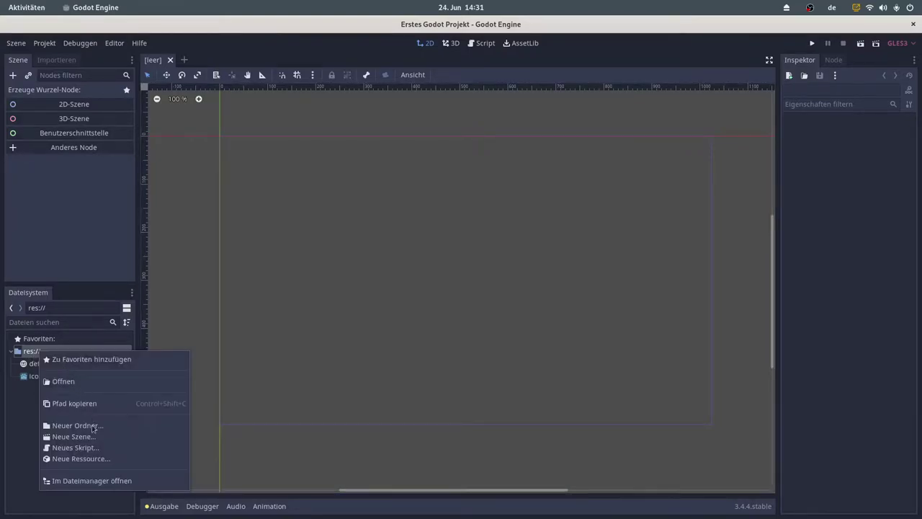
click(99, 481)
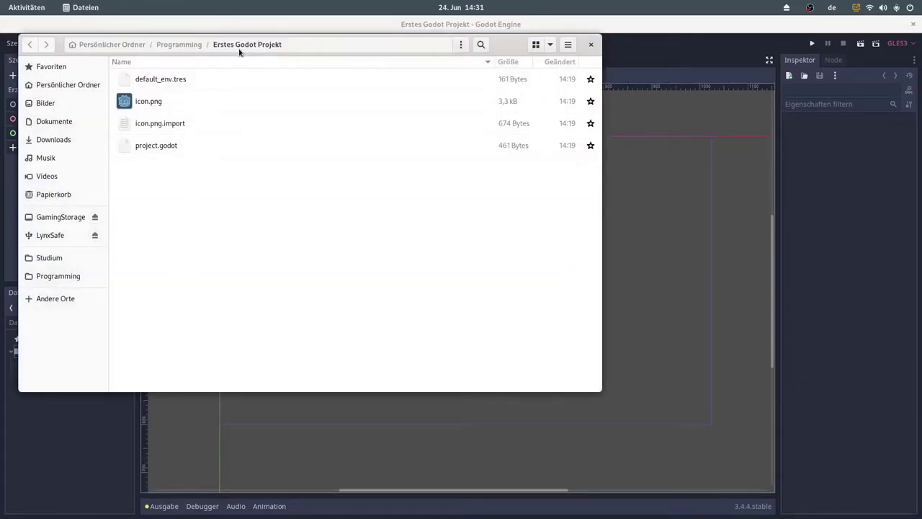
Open Downloads in a new file-manager tab and enter the Godot Tutorial folder.
drag(240, 51, 316, 101)
right_click(146, 193)
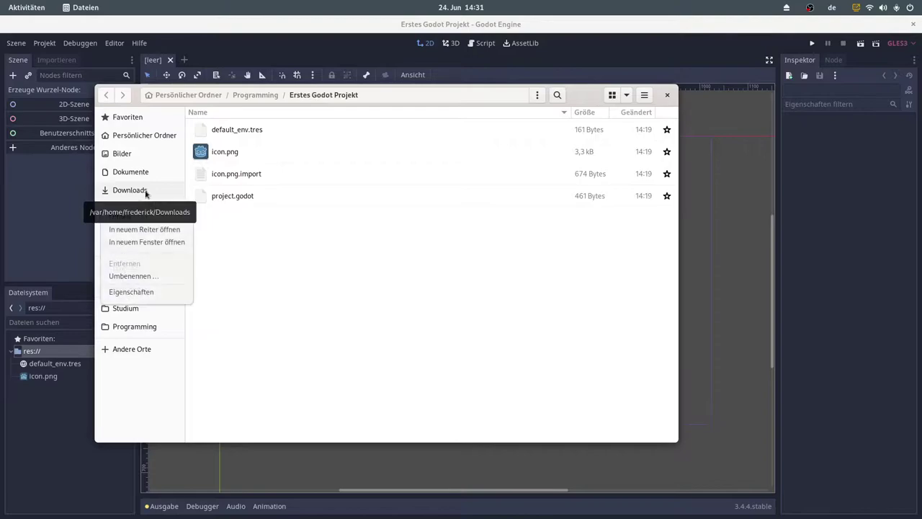
click(148, 229)
click(503, 116)
click(227, 150)
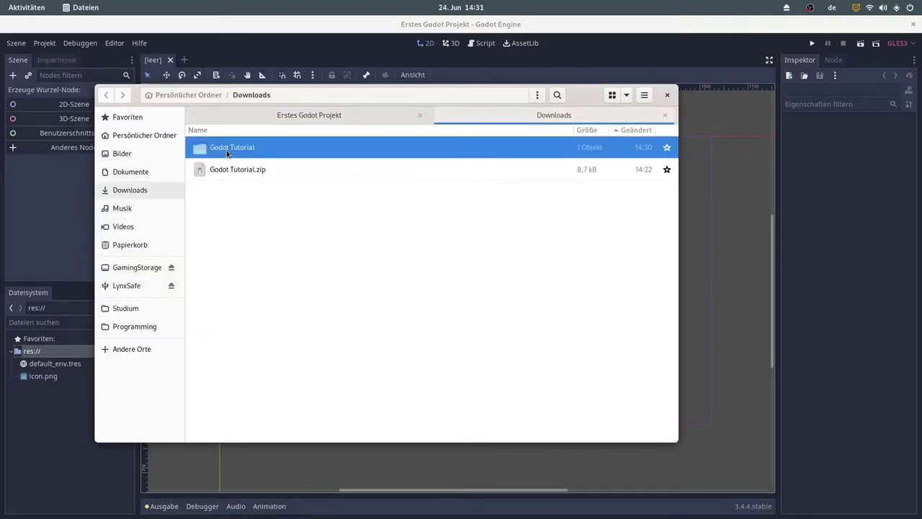
double_click(227, 150)
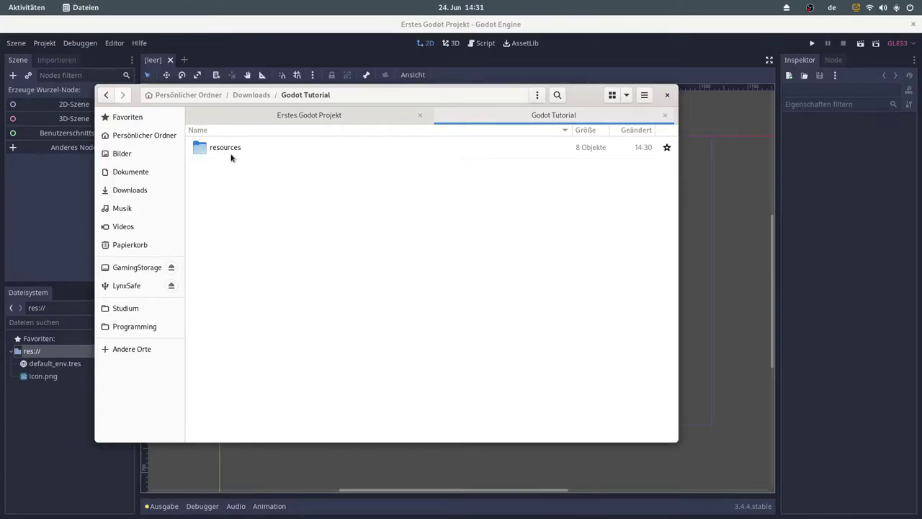
Copy the resources folder into the Erstes Godot Projekt folder, check its contents, and return to Godot.
drag(232, 155, 268, 119)
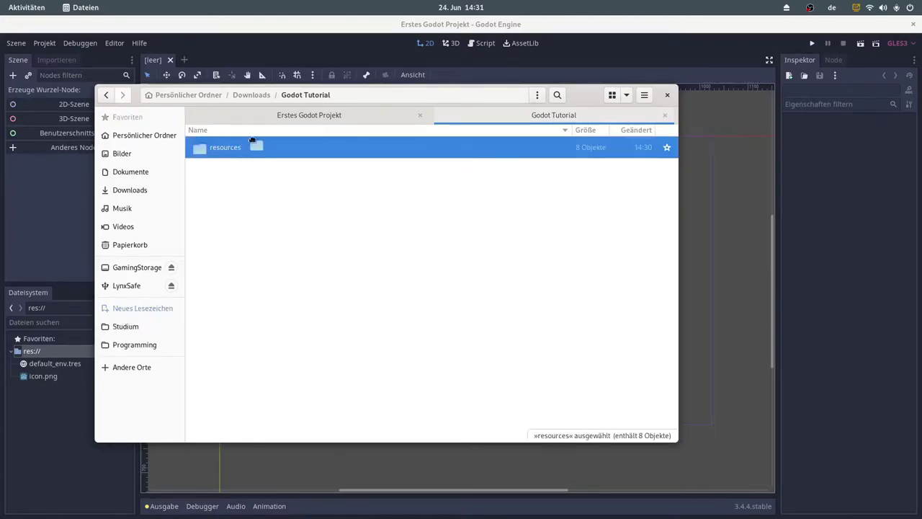
click(303, 116)
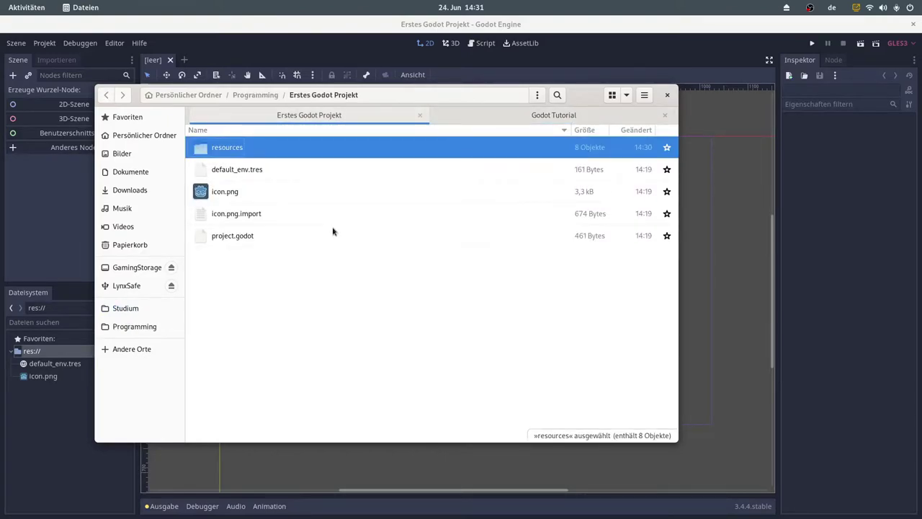
double_click(272, 142)
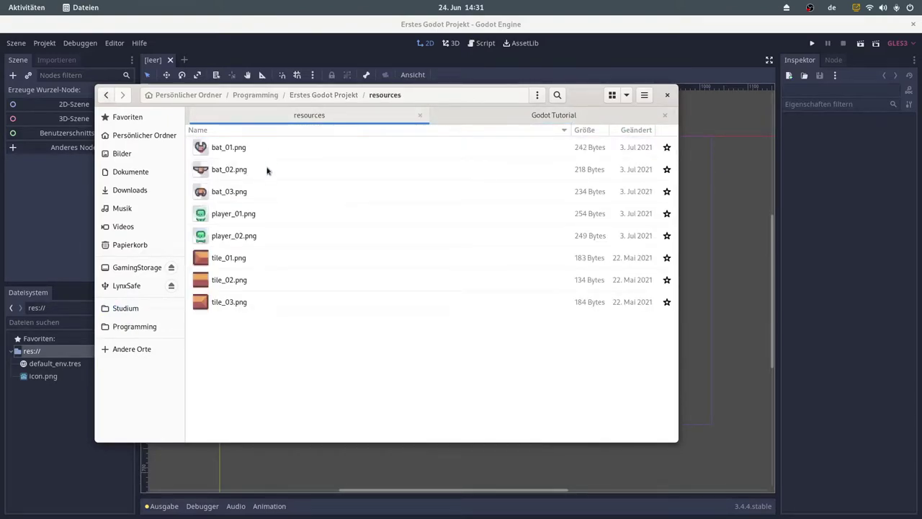
click(337, 28)
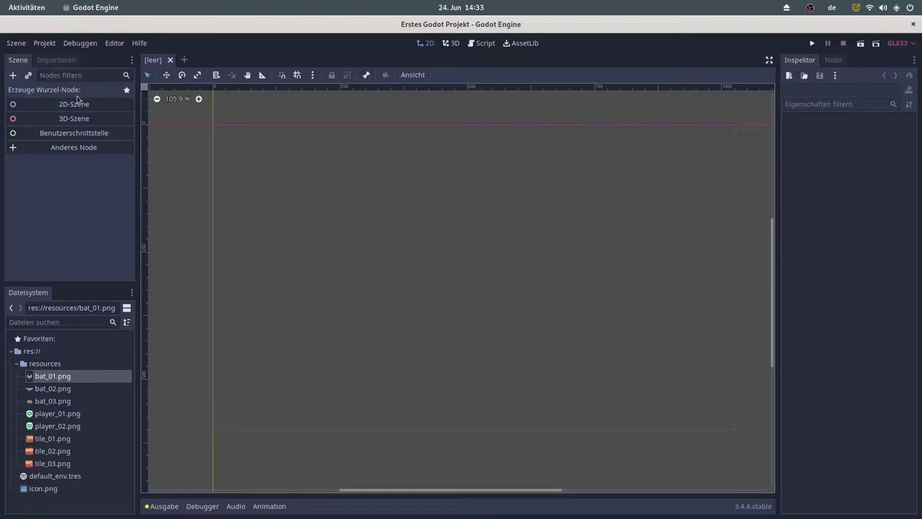
Create KinematicBody2D (Node2D > CollisionObject2D > PhysicsBody2D) as the new scene's root node.
click(81, 148)
click(343, 214)
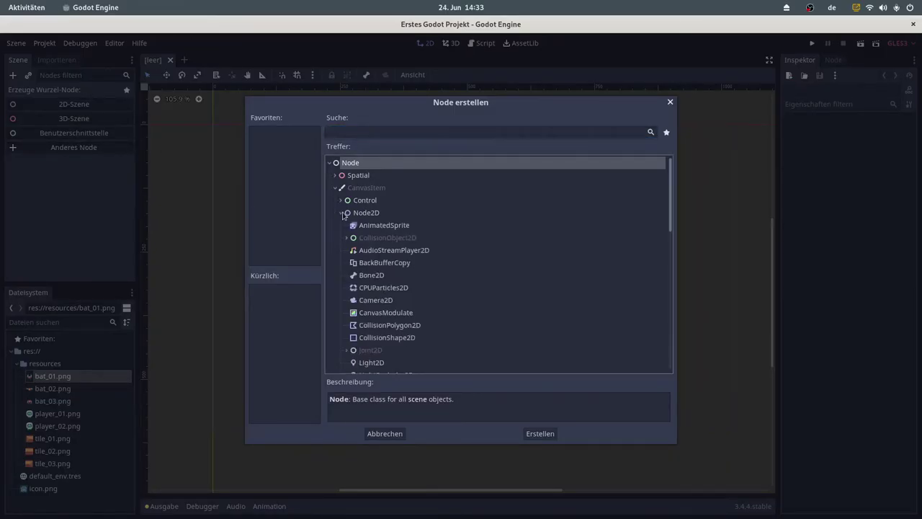
scroll(442, 208, down, 1)
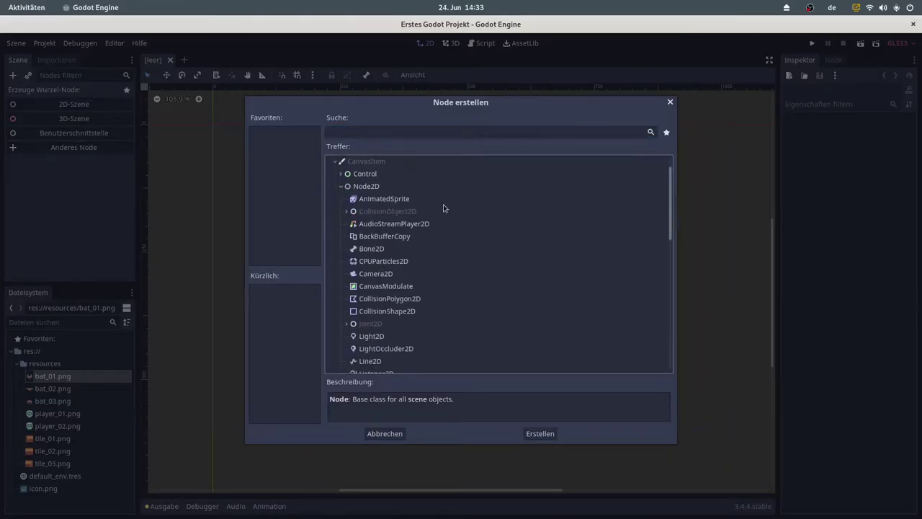
click(347, 211)
click(352, 236)
click(396, 249)
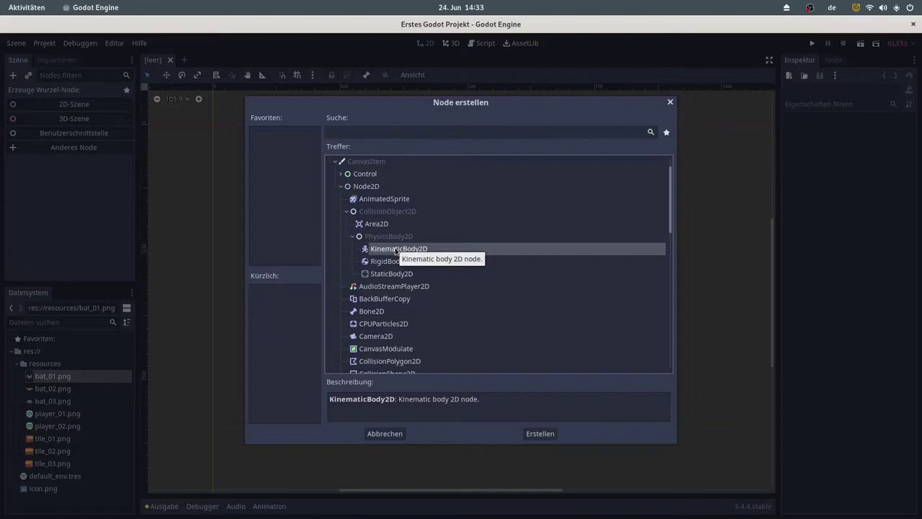
click(539, 434)
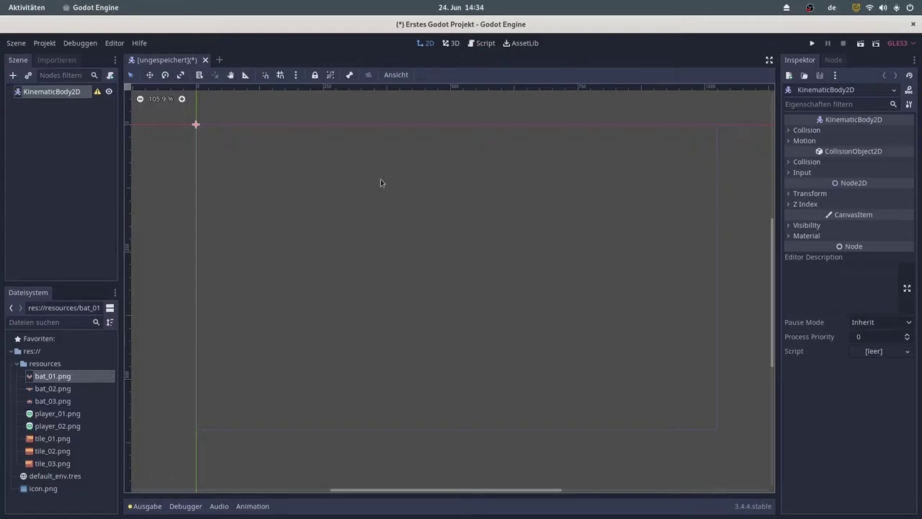
Rename the KinematicBody2D root node to Player.
click(58, 98)
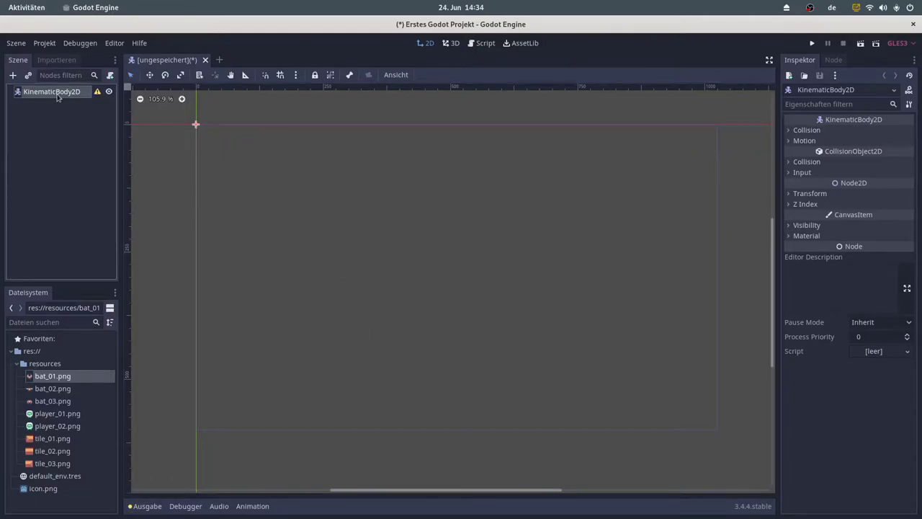
click(58, 97)
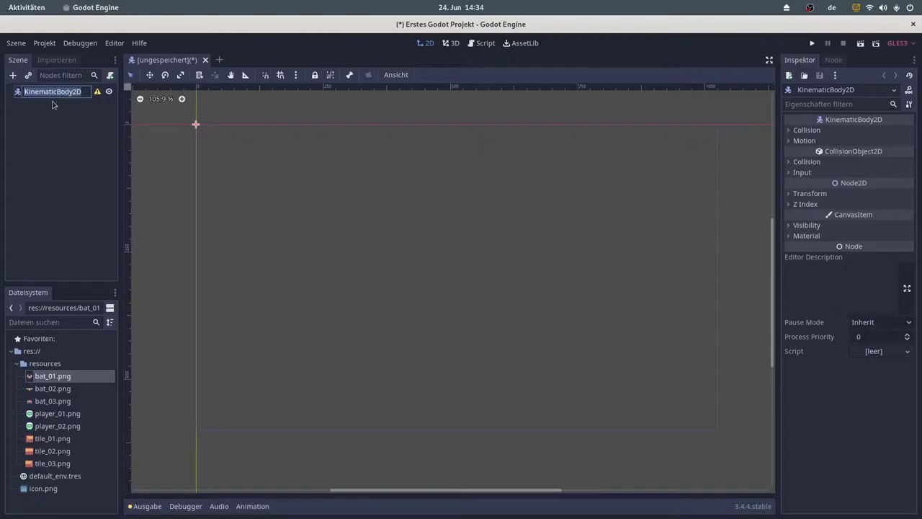
text(Plka)
key(BackSpace)
key(BackSpace)
text(ayer)
key(Return)
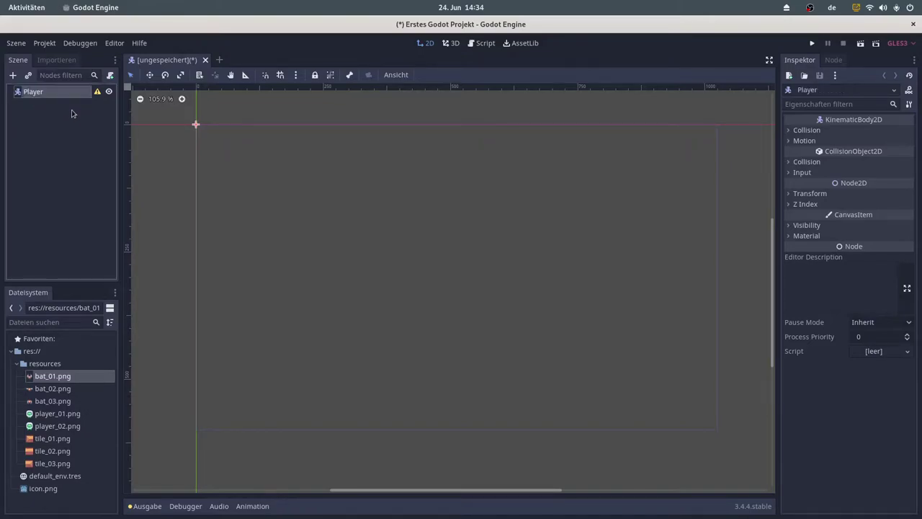
Save the scene as Player.tscn in a newly created scenes folder.
key(ctrl+s)
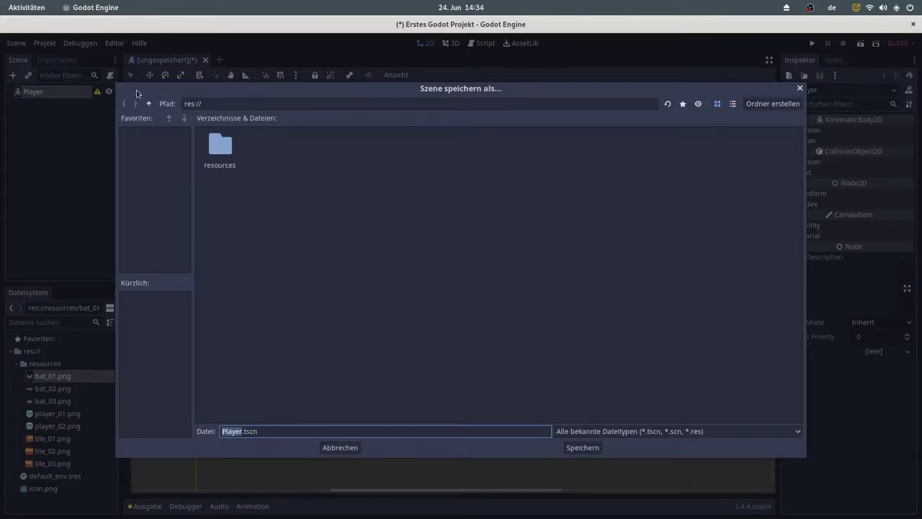
click(768, 106)
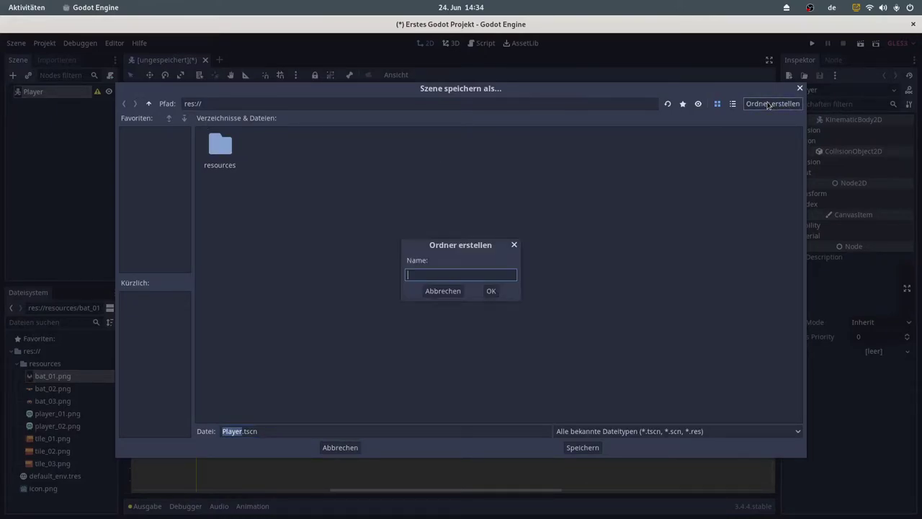
text(scenes)
key(Return)
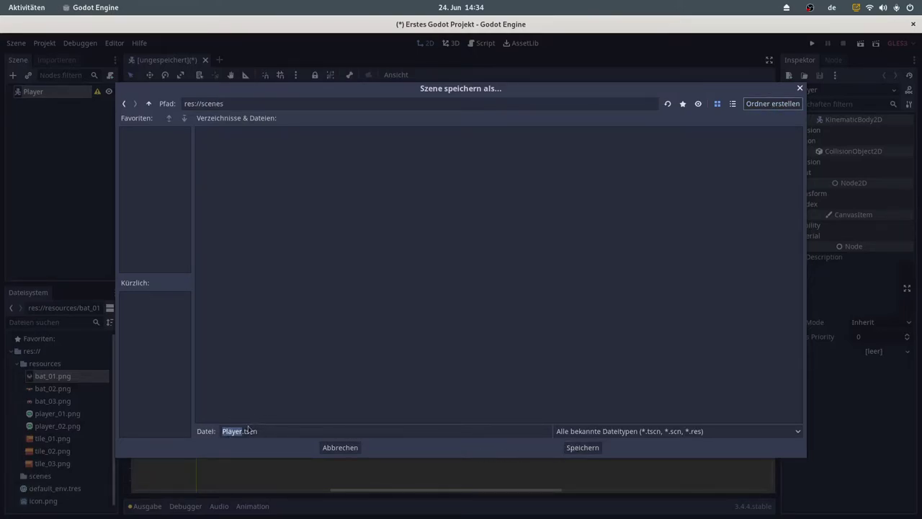
click(578, 451)
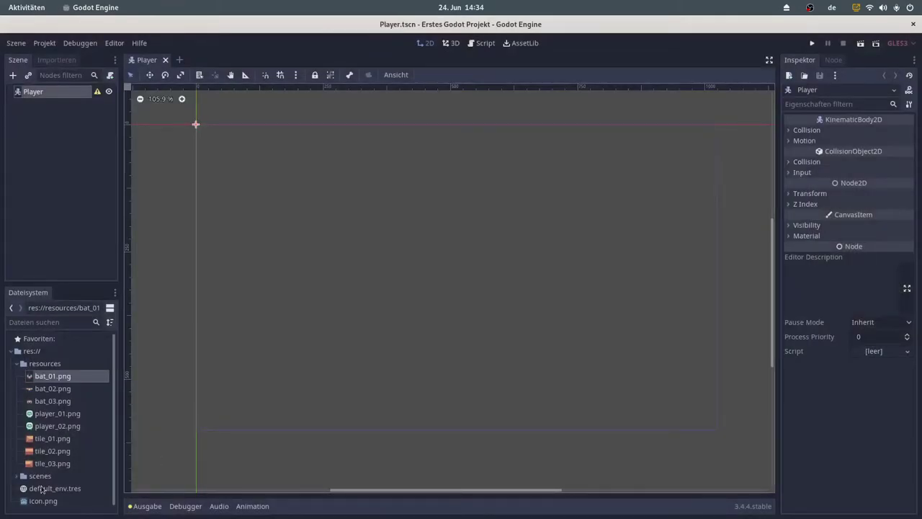
scroll(32, 465, down, 1)
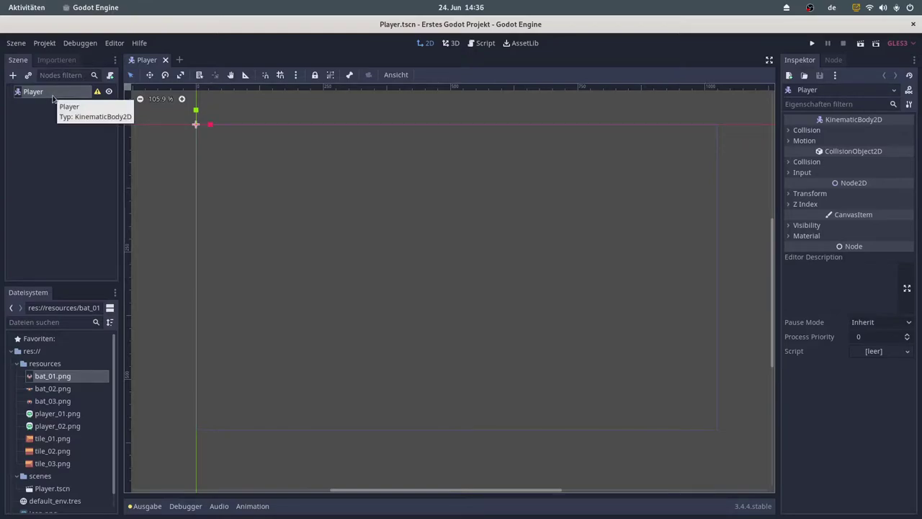
Add an AnimatedSprite child node under Player from the Node2D types.
click(12, 79)
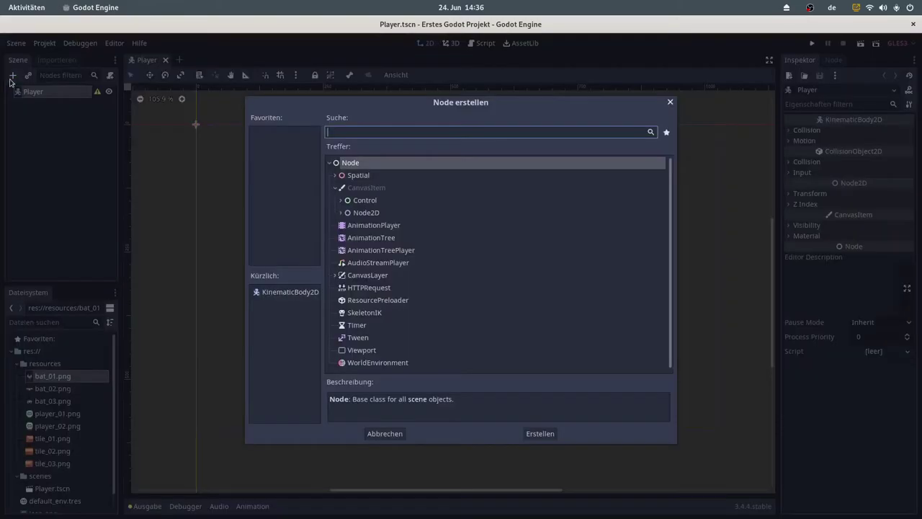
click(342, 213)
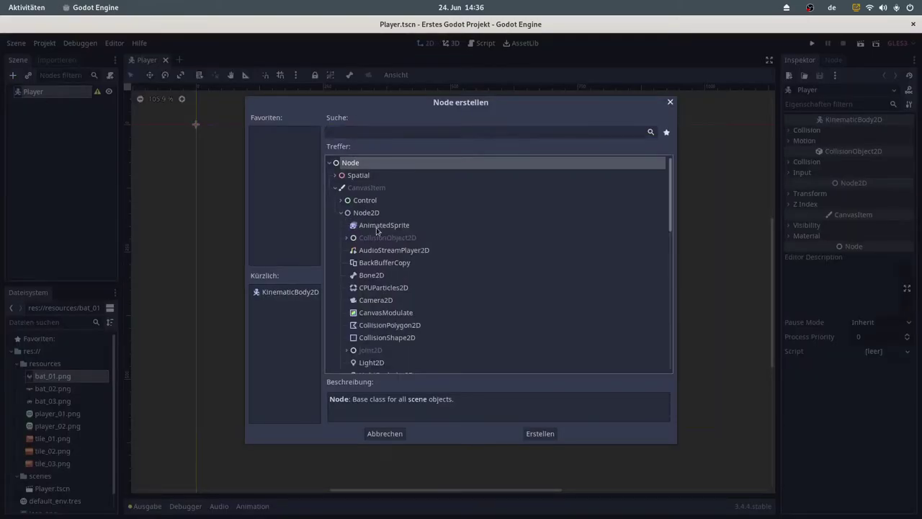
click(376, 229)
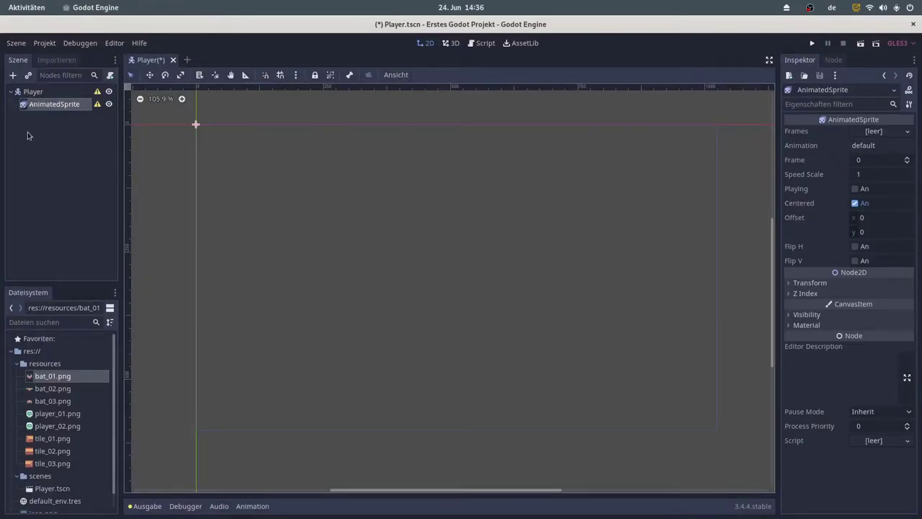
Rename AnimatedSprite to Sprite and bring up the Frames property options in the Inspector.
double_click(74, 107)
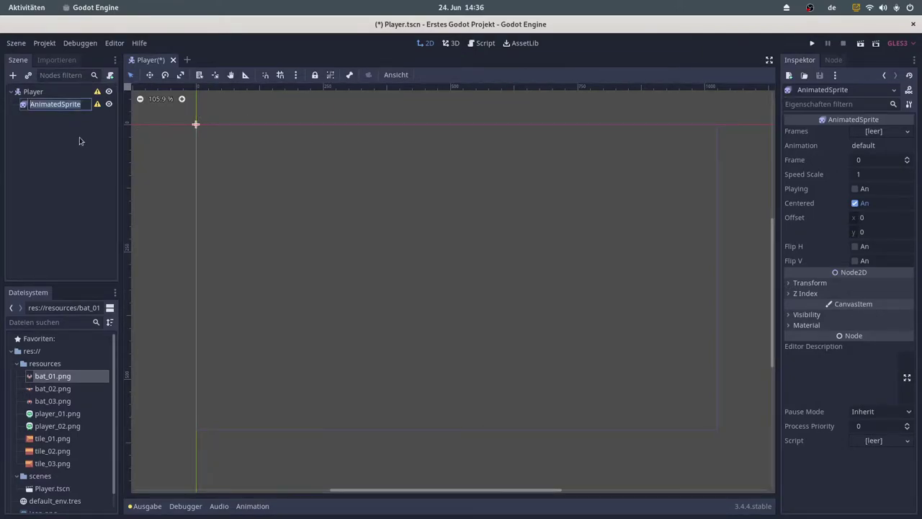
text(Spri)
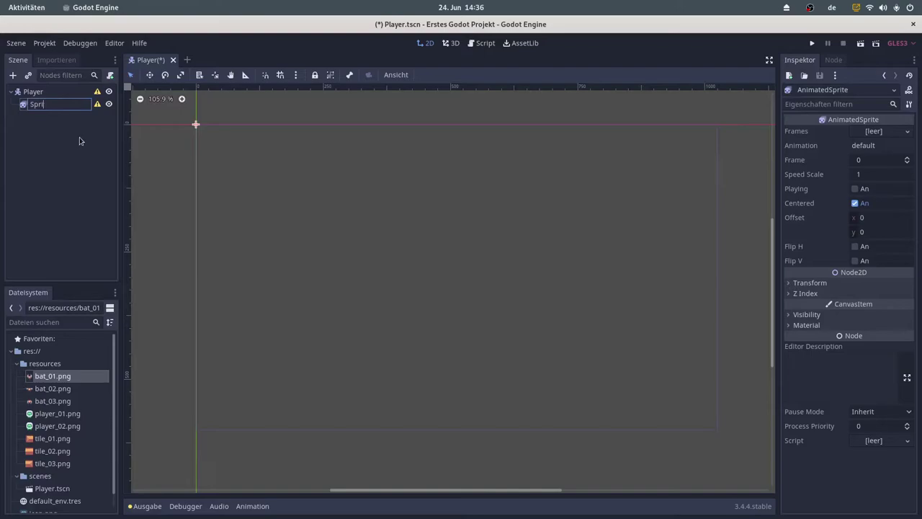
text(te)
key(Return)
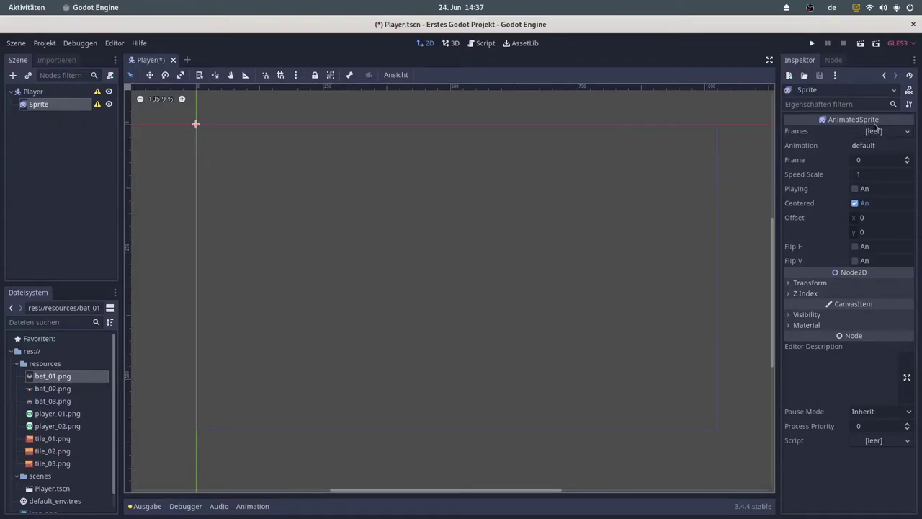
click(908, 135)
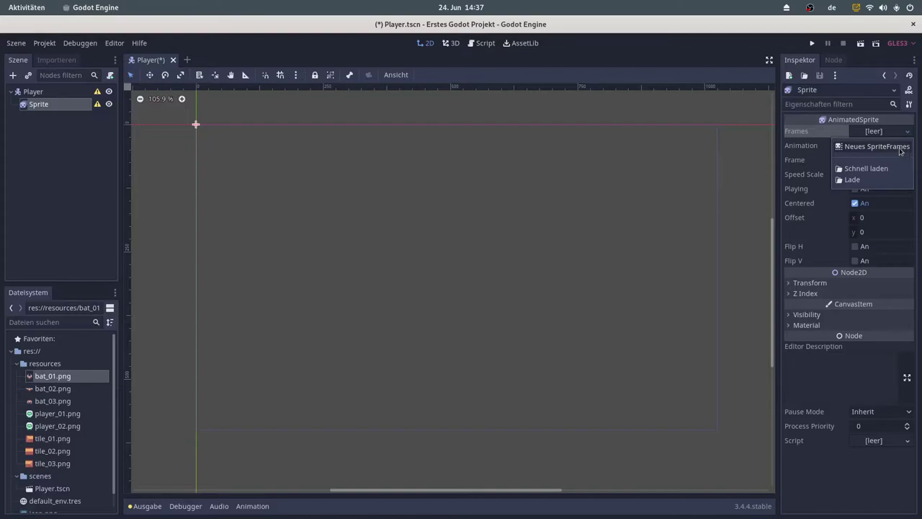
Create a new SpriteFrames resource, rename its default animation to idle, and add player_01.png as its first frame.
click(900, 148)
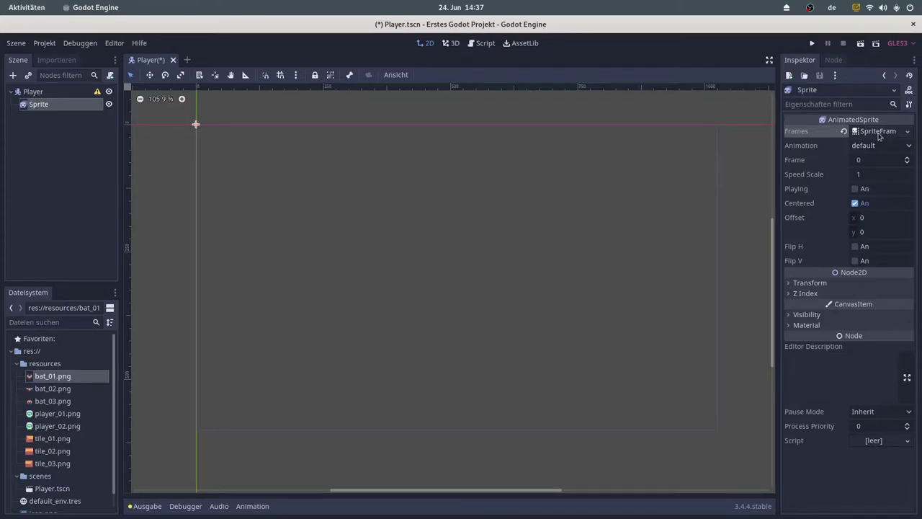
click(879, 131)
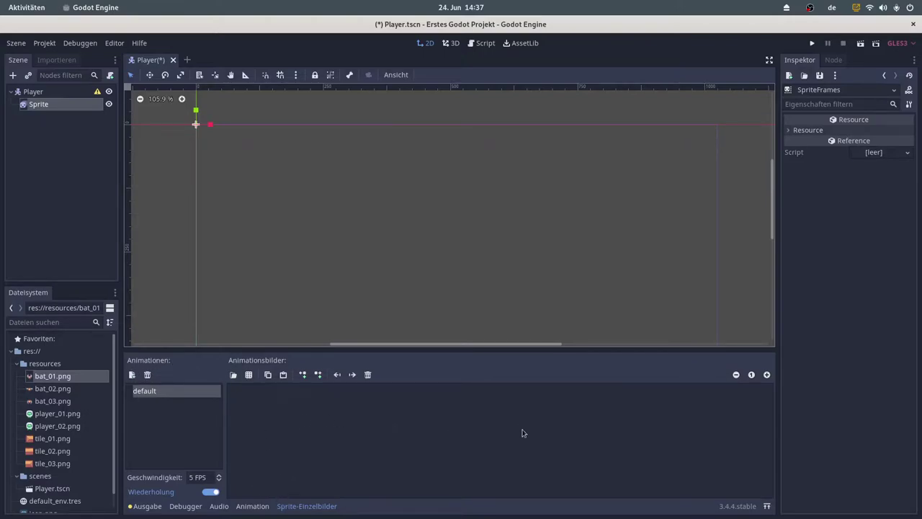
click(152, 397)
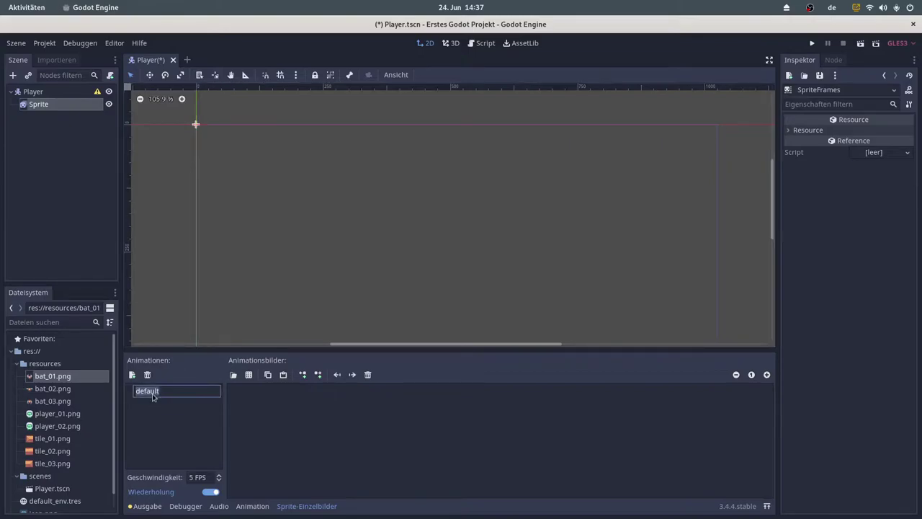
text(idle)
key(Return)
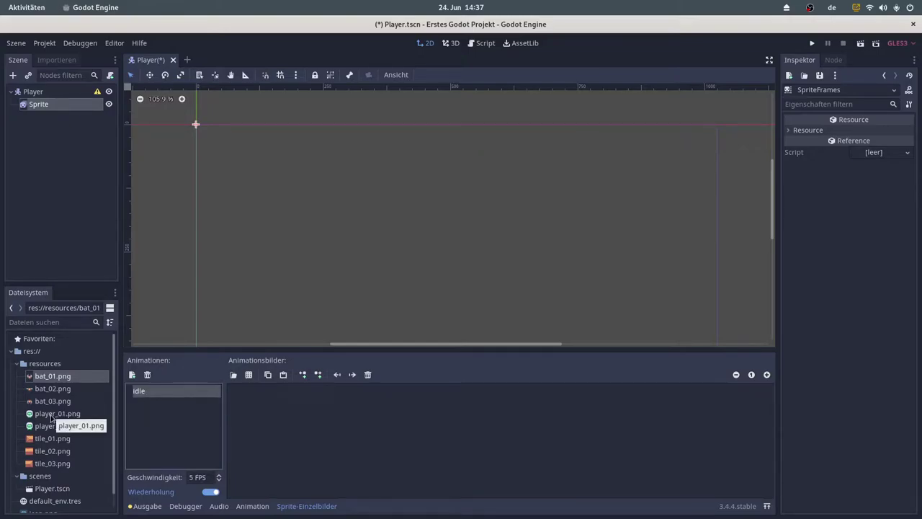
drag(44, 418, 255, 407)
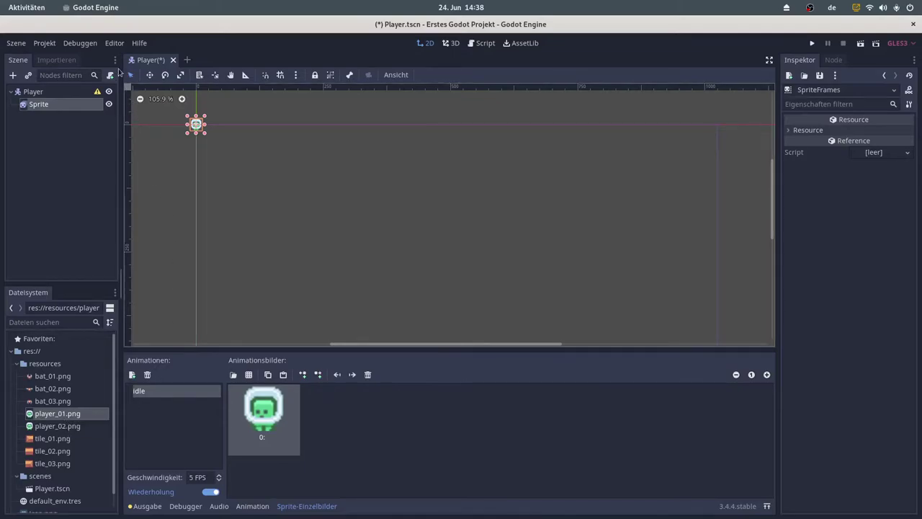
Reimport player_01.png and player_02.png individually with the Filter import flag turned off.
click(62, 62)
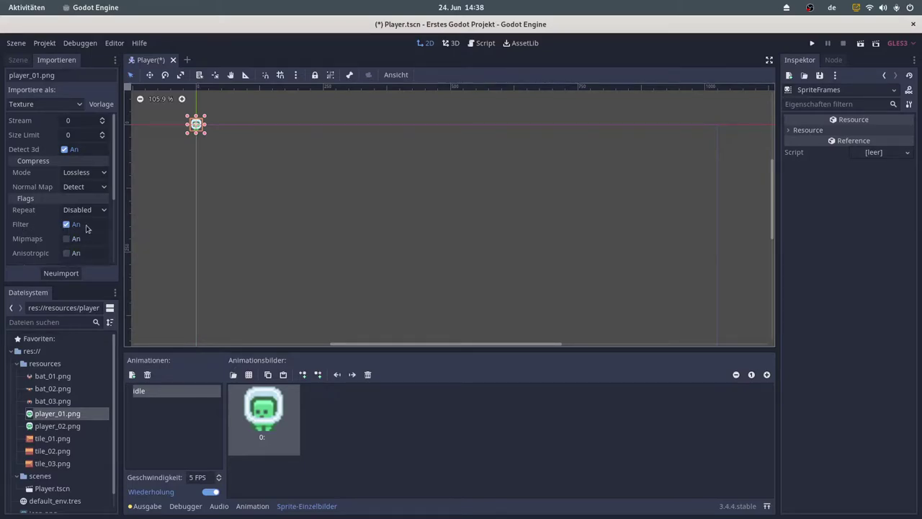
click(72, 225)
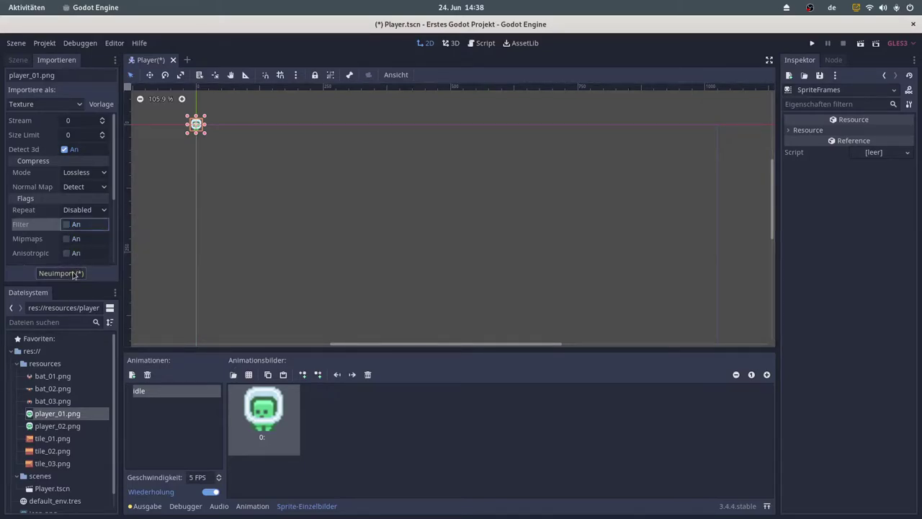
click(74, 274)
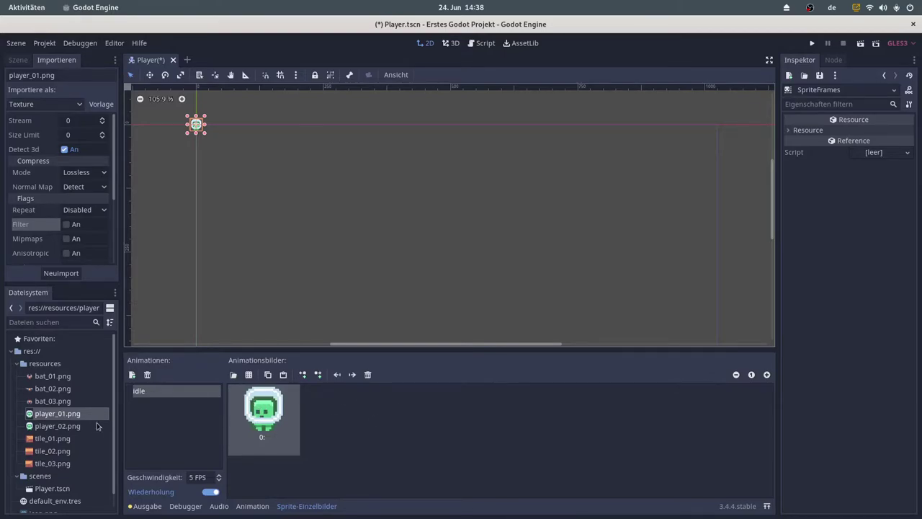
click(66, 427)
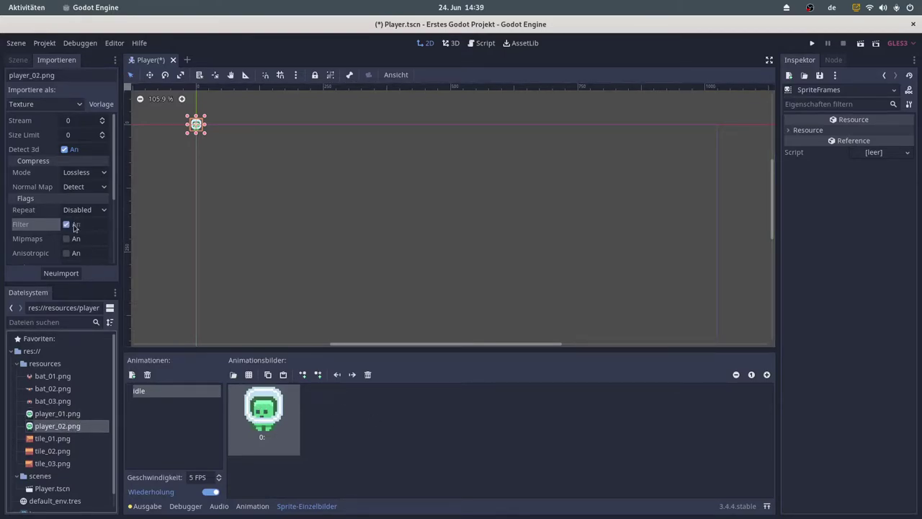
click(66, 224)
click(61, 273)
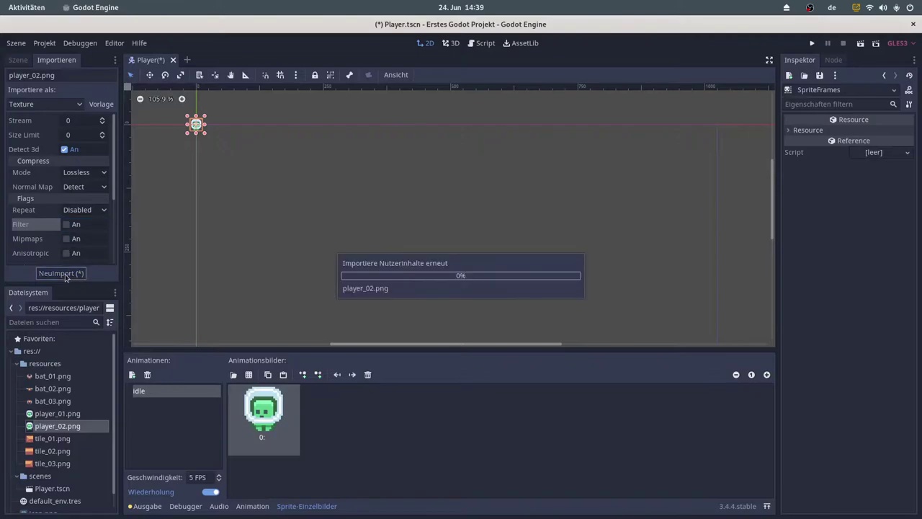
Select all eight images from bat_01.png onward and batch-reimport them with Filter off.
click(57, 377)
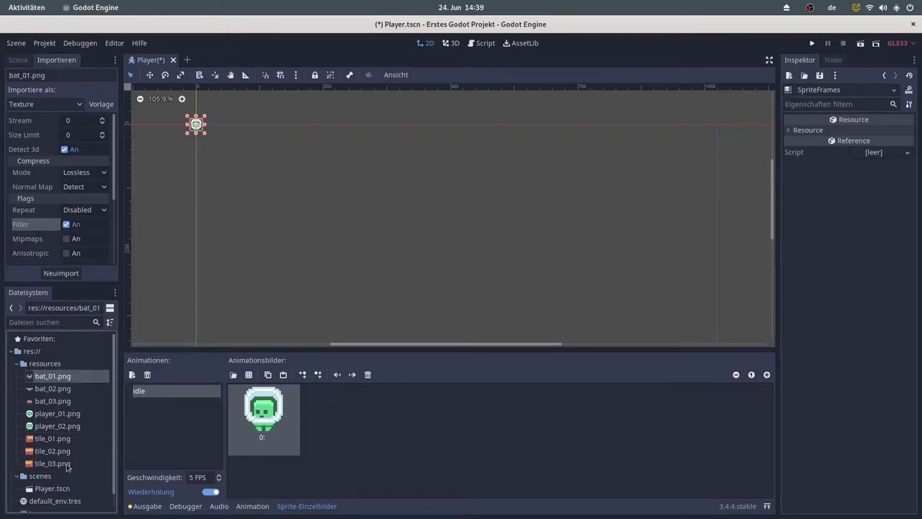
shift+click(56, 465)
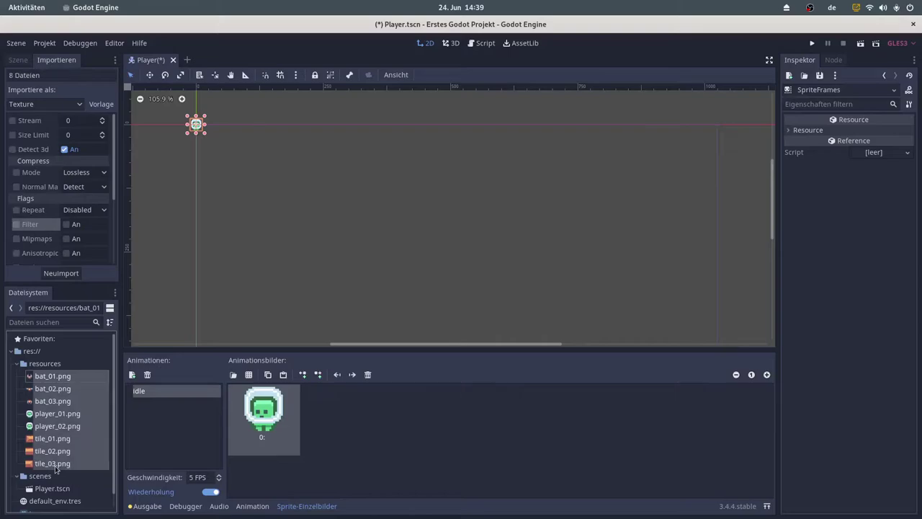
click(17, 225)
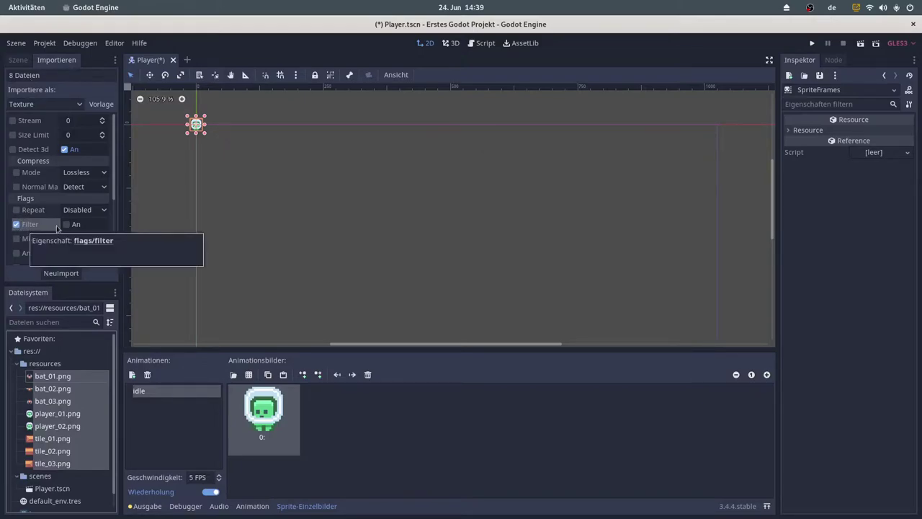
click(78, 228)
click(79, 229)
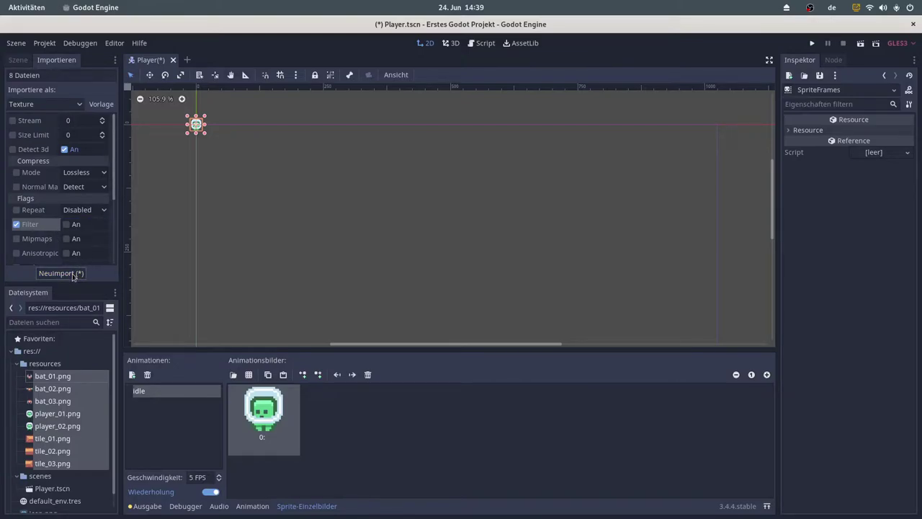
click(73, 274)
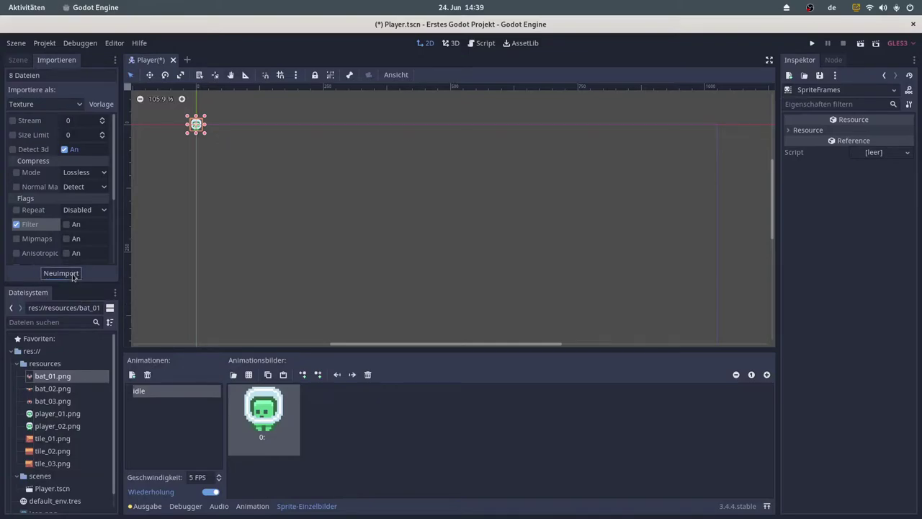
Add a second animation named walk to the Sprite's SpriteFrames.
click(18, 61)
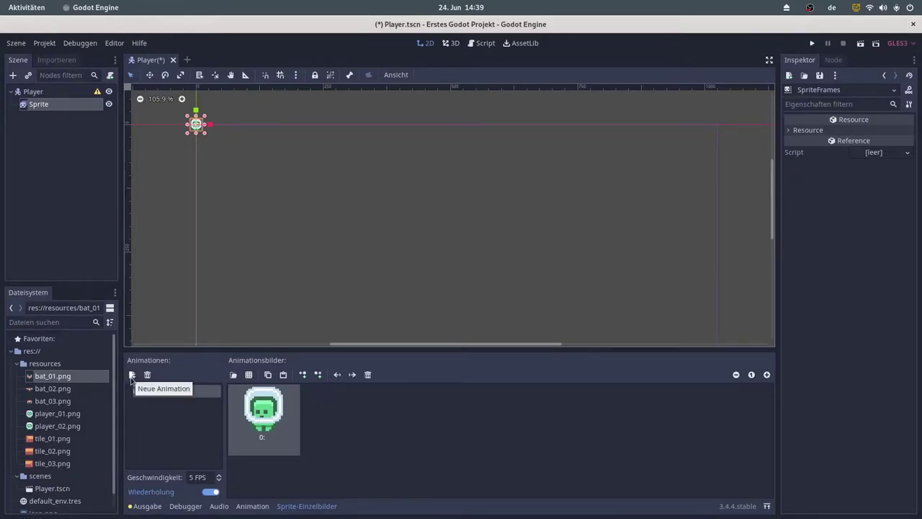
click(133, 376)
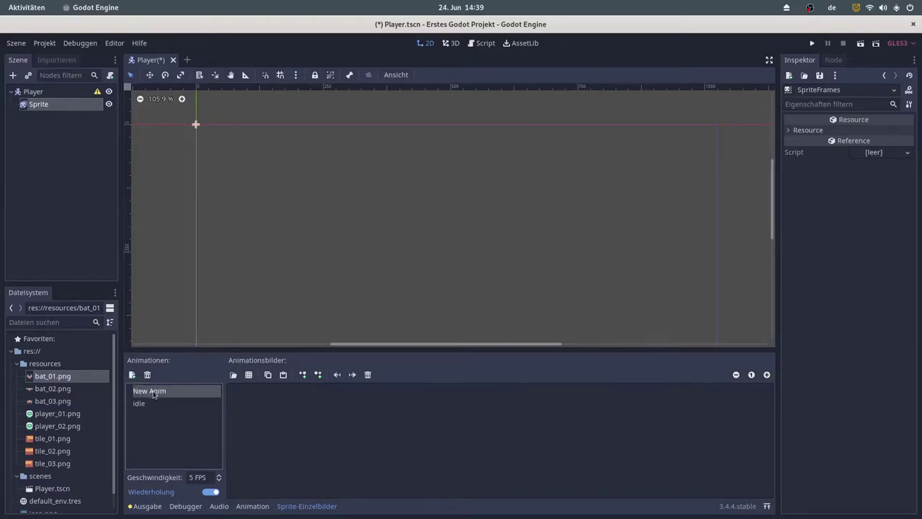
click(154, 394)
text(walk)
key(Return)
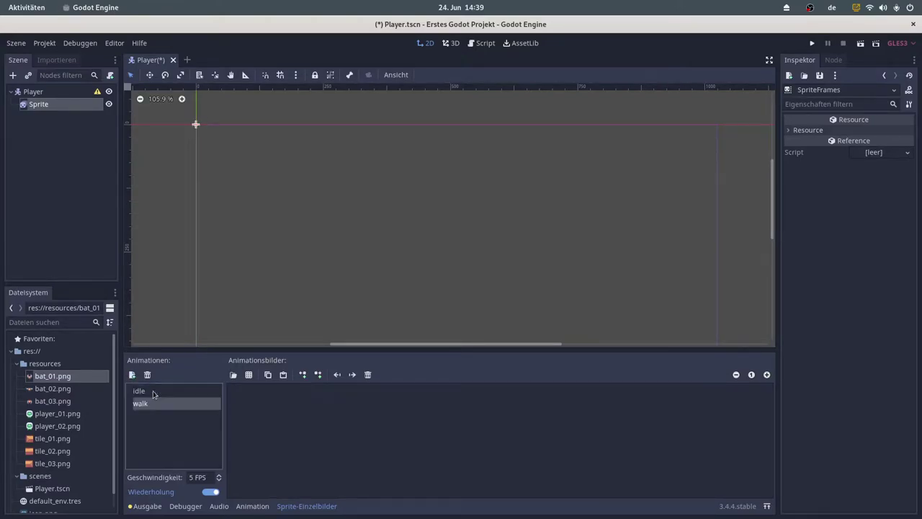
Put player_01.png and player_02.png into the walk animation and save the Player scene.
click(68, 416)
shift+click(56, 426)
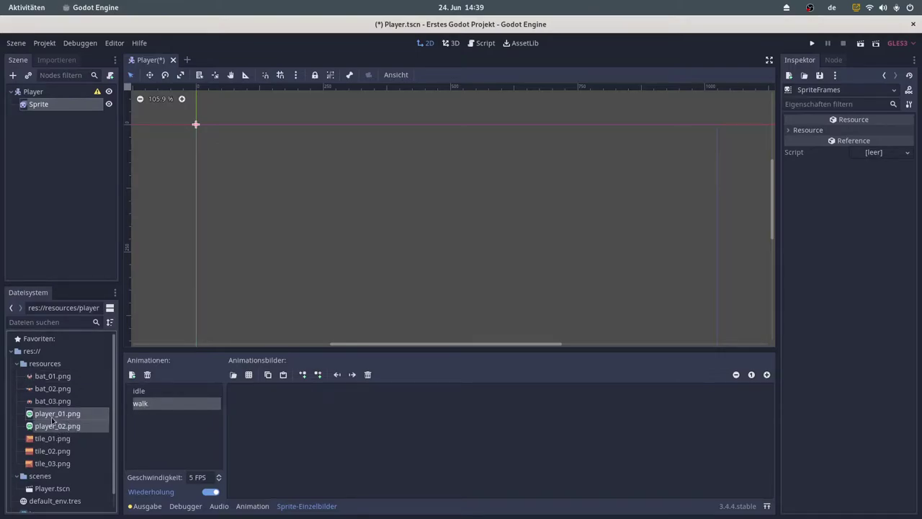
drag(56, 426, 254, 428)
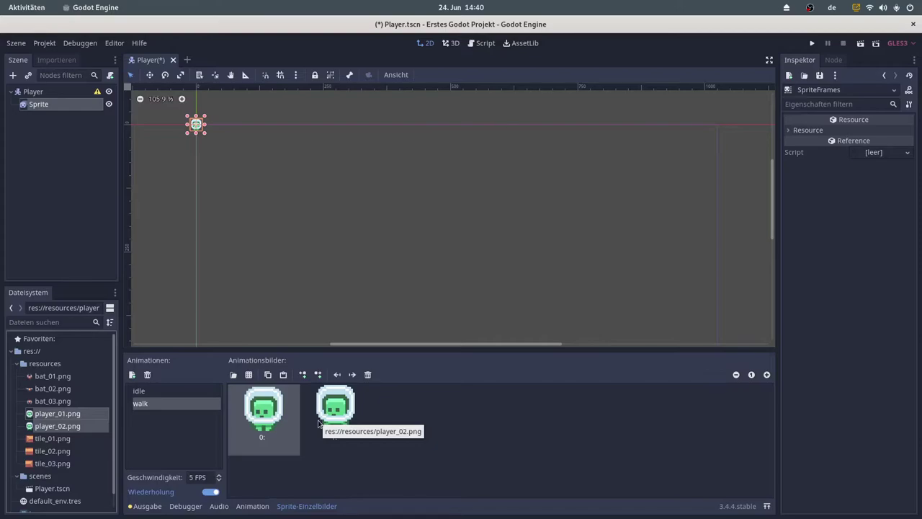
key(ctrl+s)
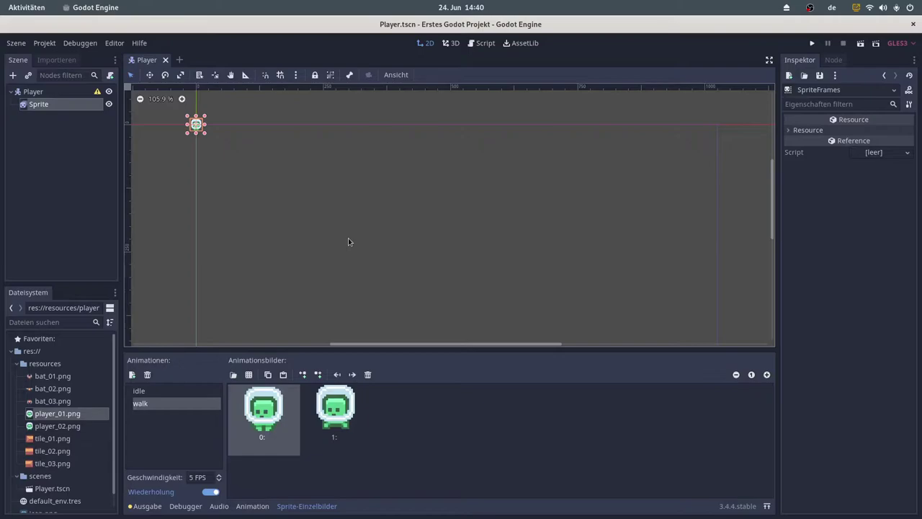
Bring up Project Settings at the Display > Window size section.
click(54, 45)
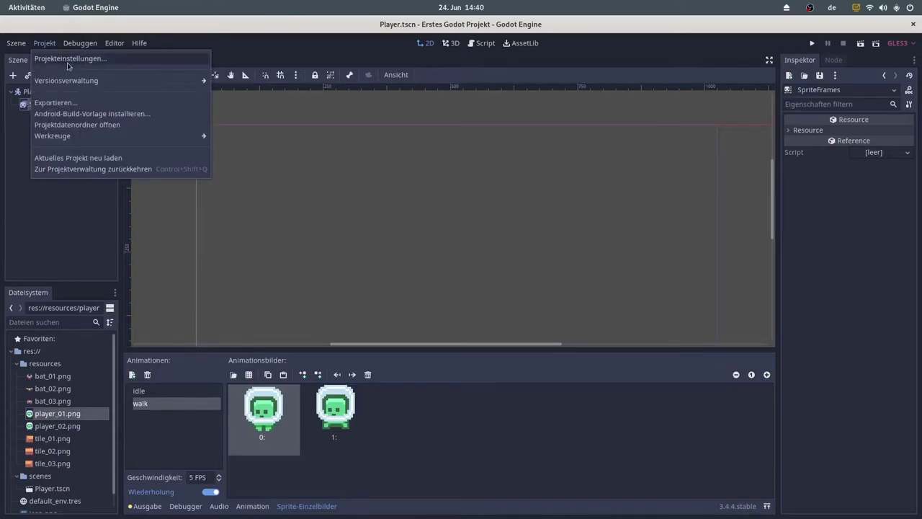
click(69, 61)
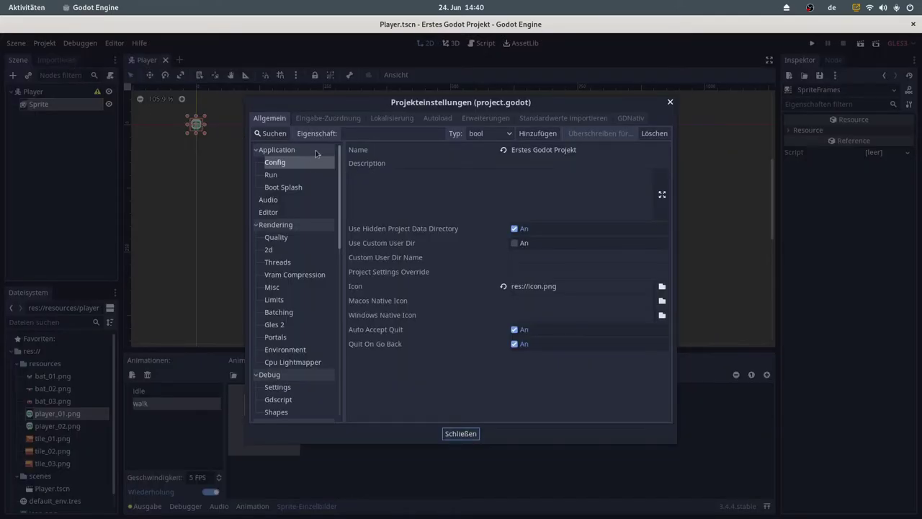
scroll(306, 173, down, 2)
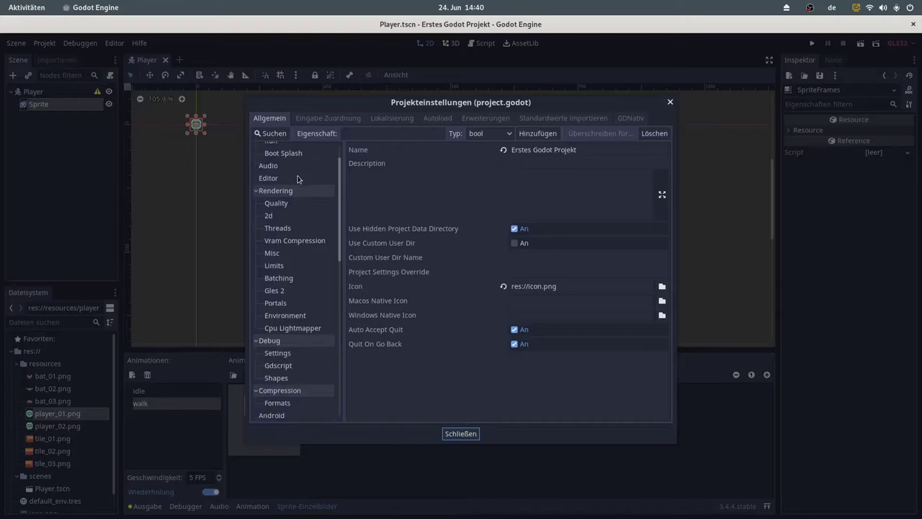
scroll(295, 177, down, 1)
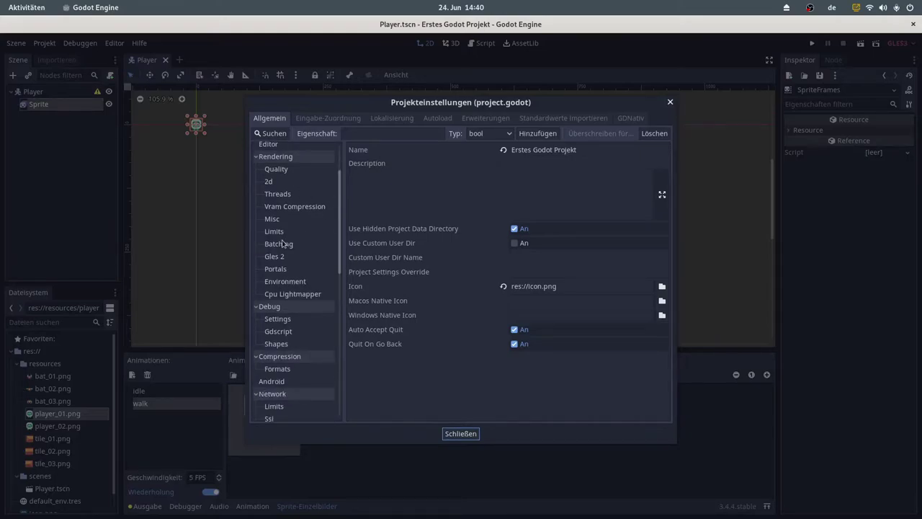
scroll(287, 203, down, 1)
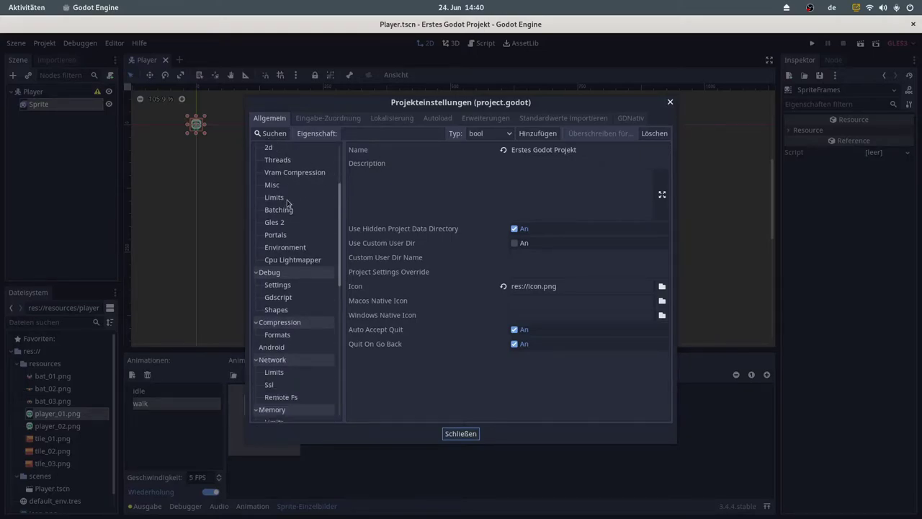
scroll(286, 203, up, 3)
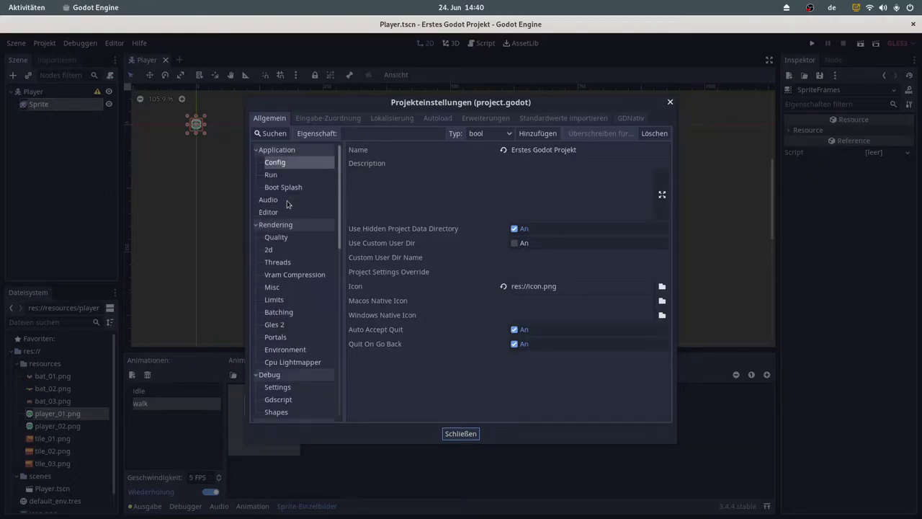
scroll(289, 229, down, 4)
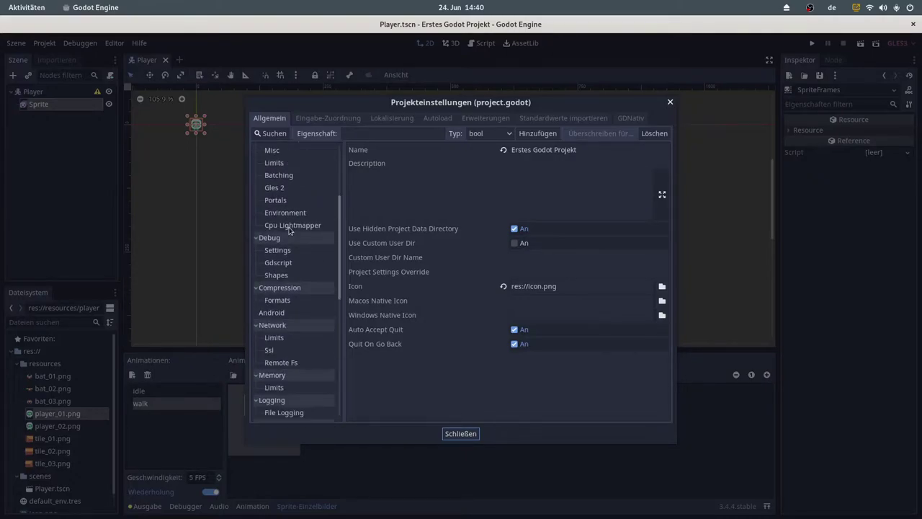
scroll(289, 229, down, 1)
scroll(290, 236, down, 1)
scroll(291, 238, down, 1)
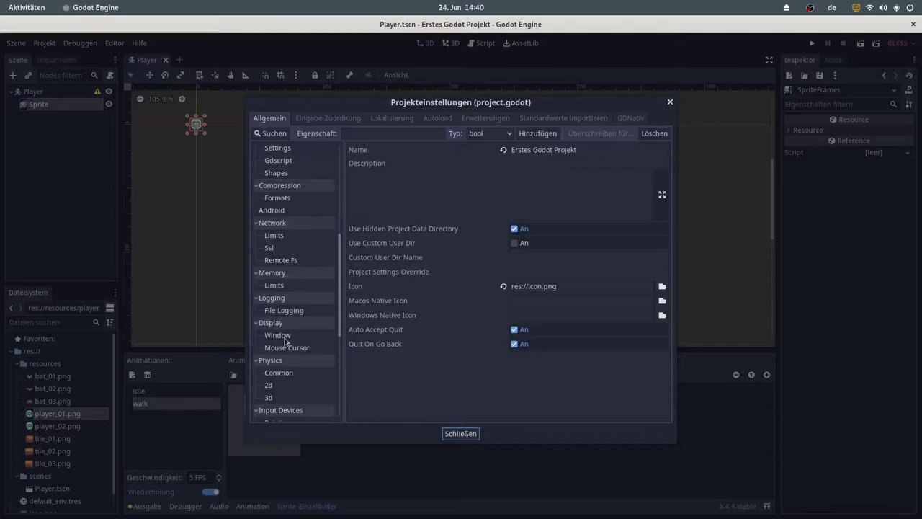
click(285, 338)
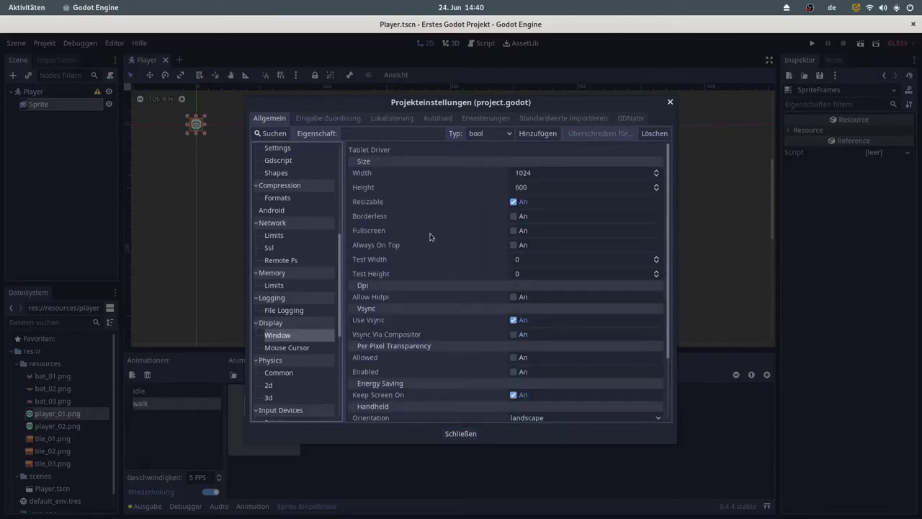
mouse_move(430, 237)
mouse_move(373, 182)
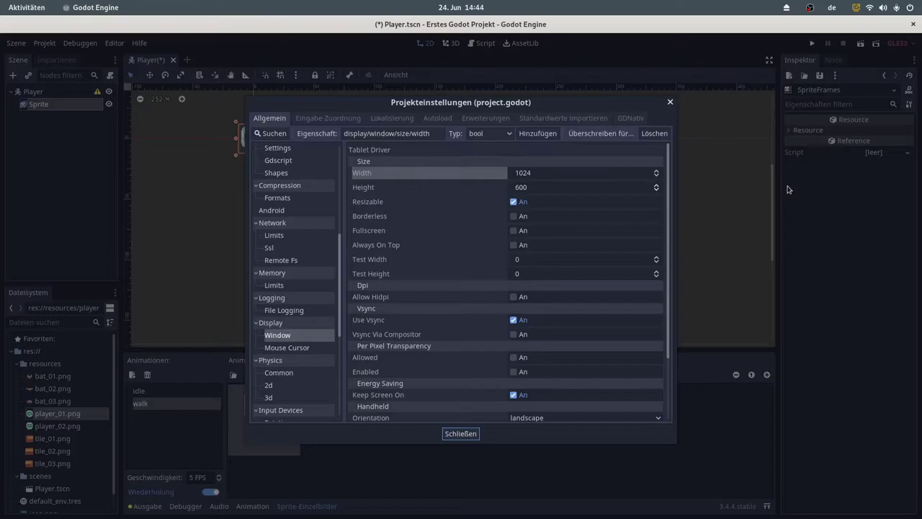
Set the window Width to 288 and Height to 162.
click(544, 174)
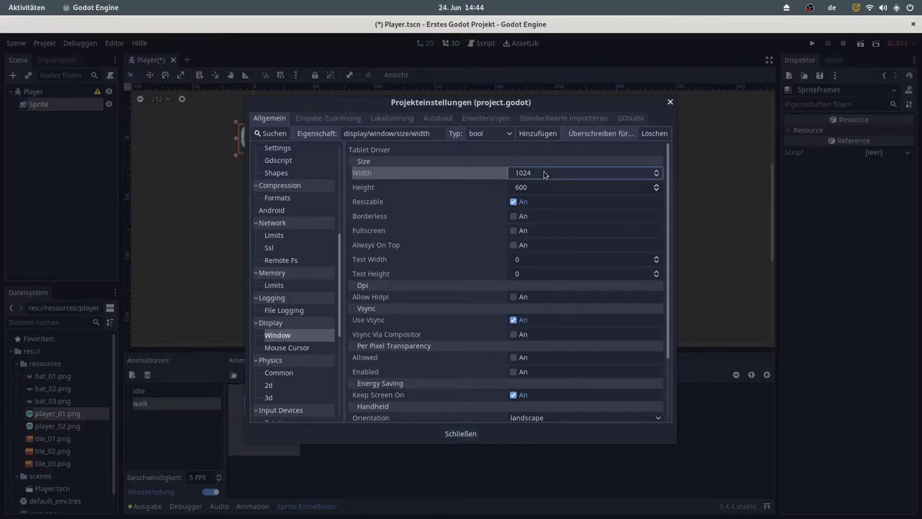
text(288)
click(535, 190)
text(16)
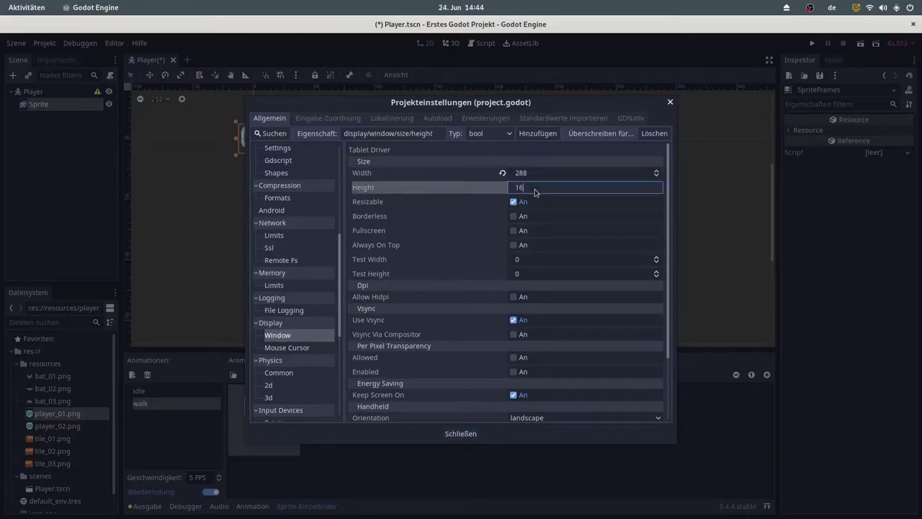
text(2)
key(Return)
Set Test Width 1920 and Test Height 1080, leaving Always On Top and Fullscreen off.
click(532, 262)
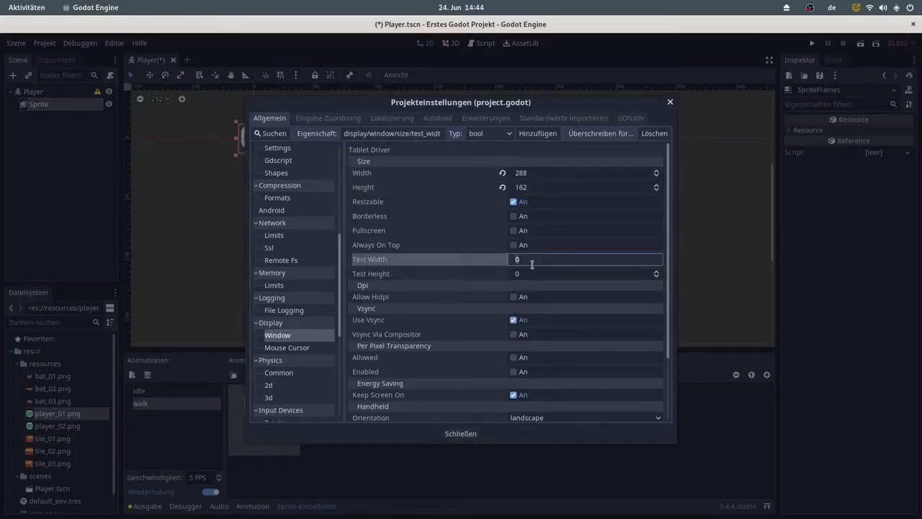
text(1920)
click(537, 274)
text(10)
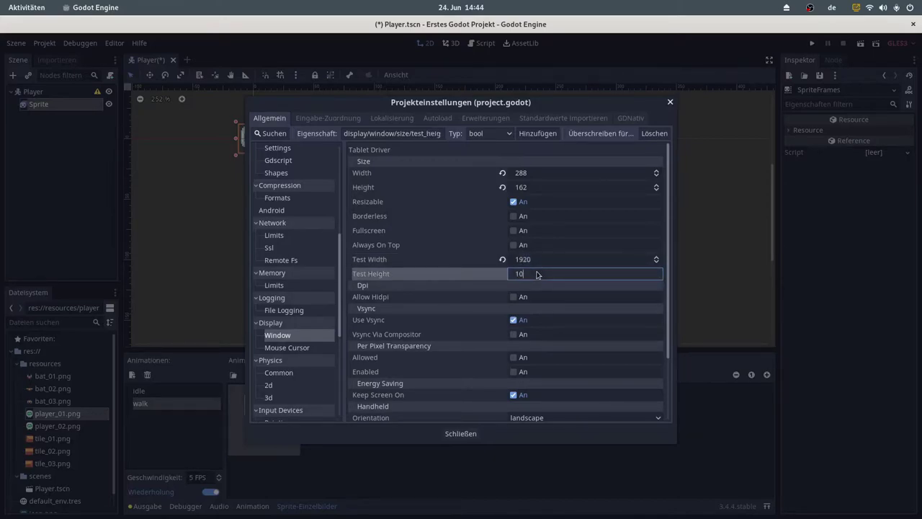
text(80)
click(540, 246)
click(541, 249)
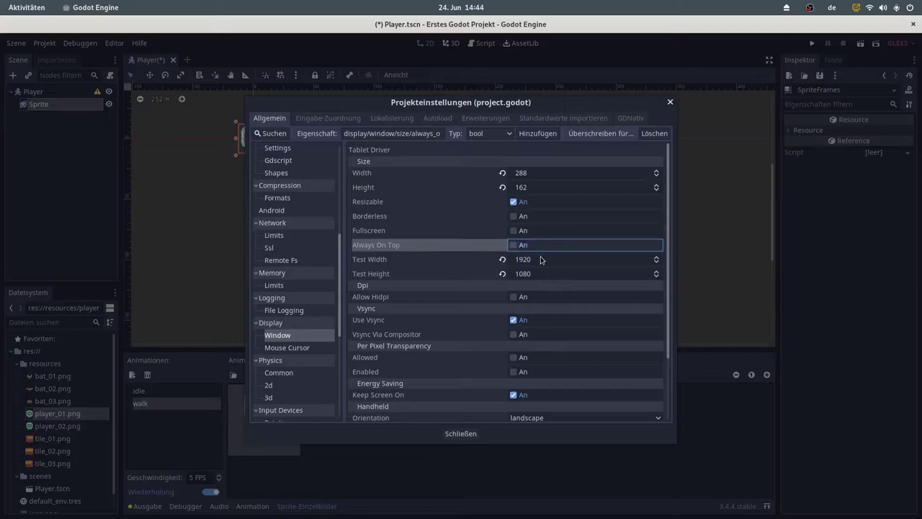
click(542, 260)
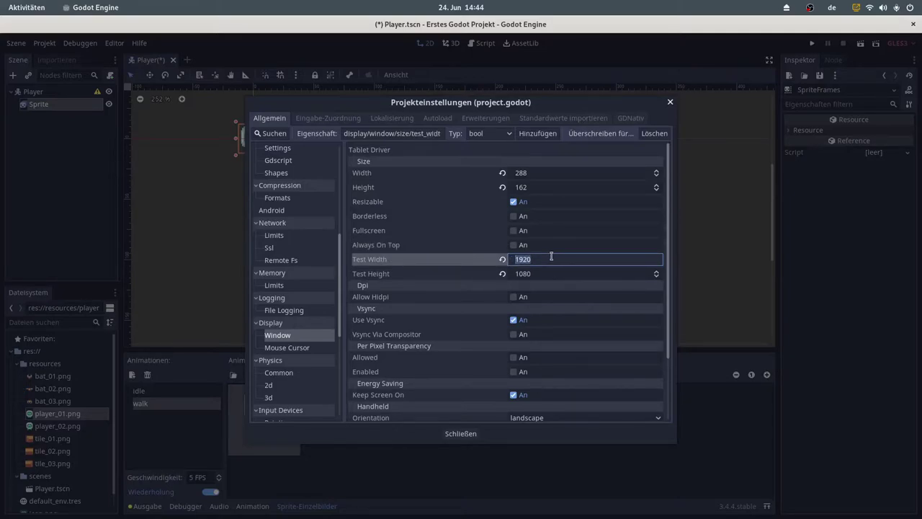
click(535, 234)
click(536, 234)
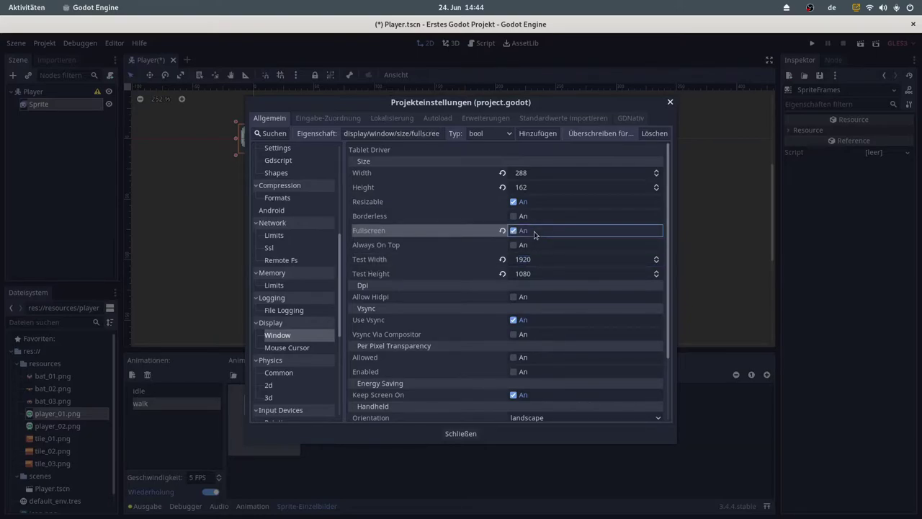
click(535, 234)
Close the project settings, save the Player scene, and deselect the sprite.
click(462, 434)
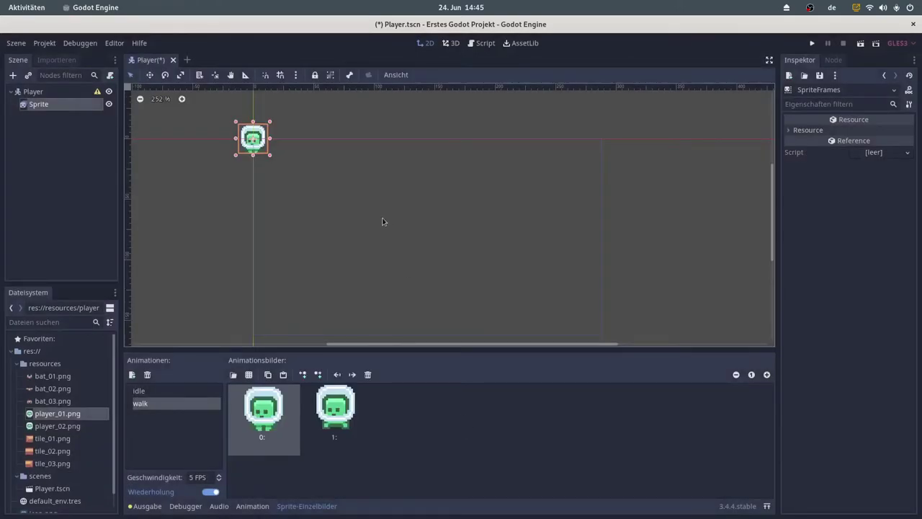
key(ctrl+s)
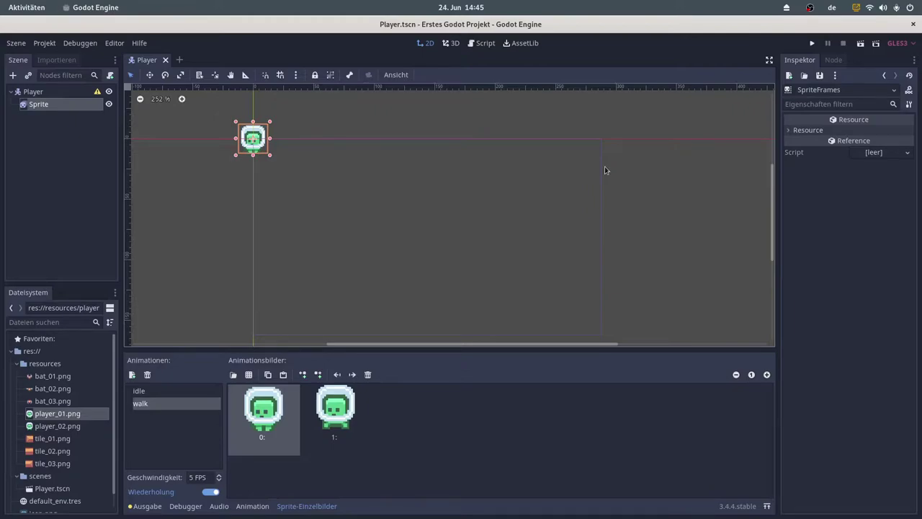
click(605, 170)
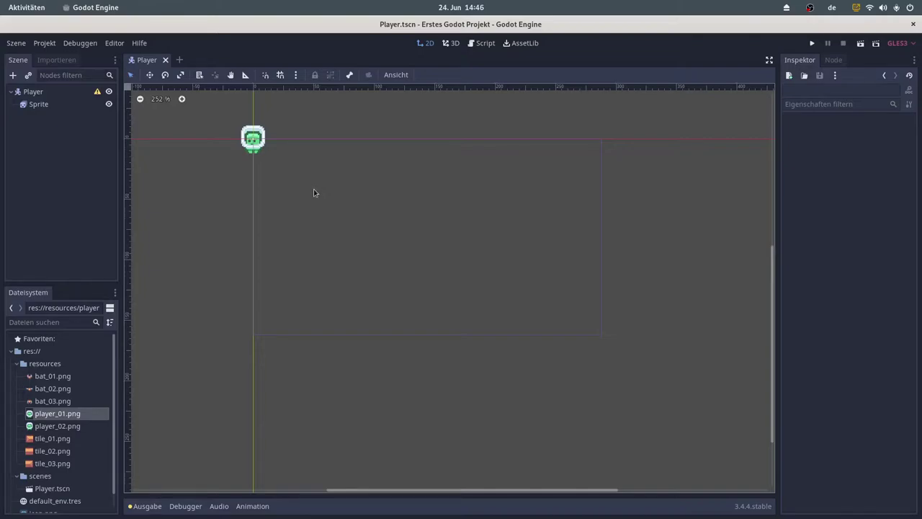
Select the Player node and zoom the 2D view in on the player sprite.
click(51, 98)
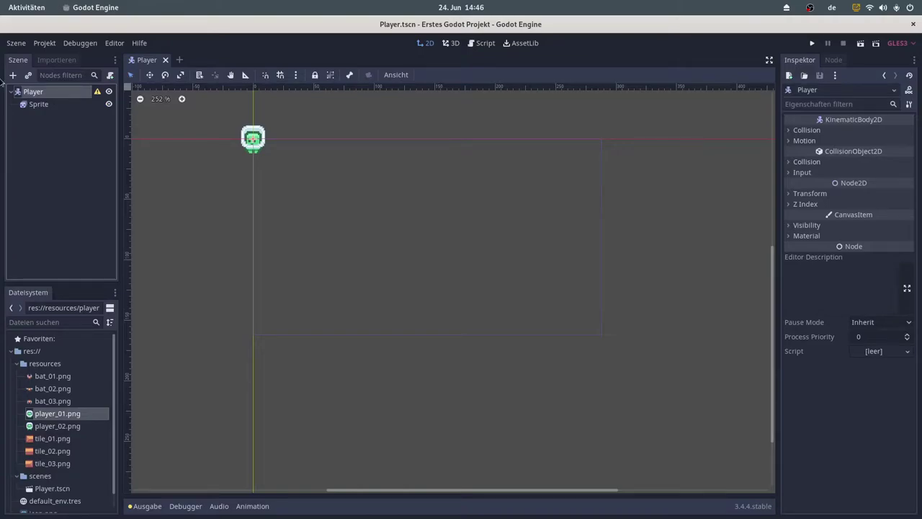
scroll(245, 155, up, 5)
middle_drag(242, 163, 322, 278)
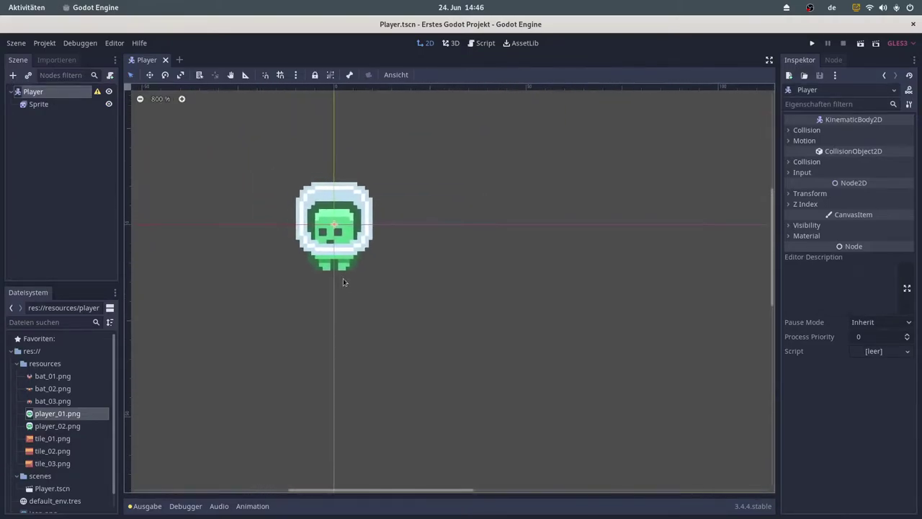
scroll(343, 279, up, 1)
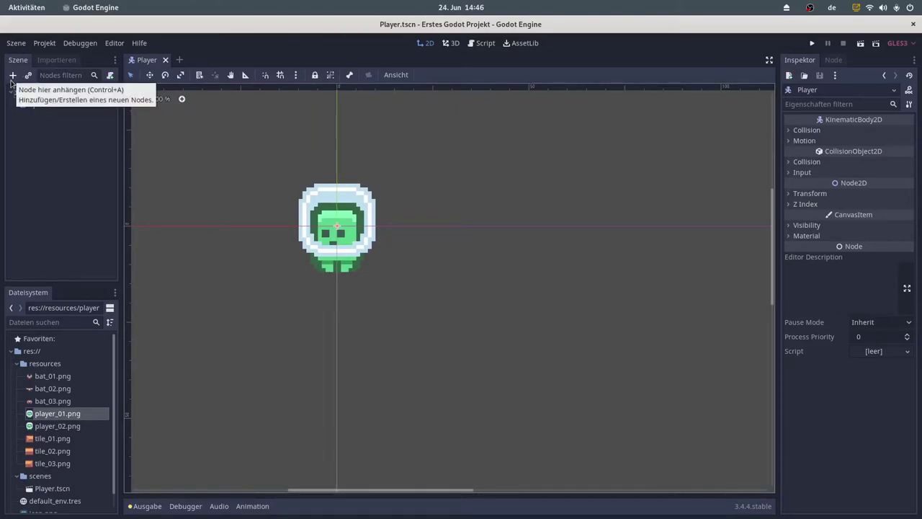
Add a CollisionShape2D node as a child of Player.
click(12, 76)
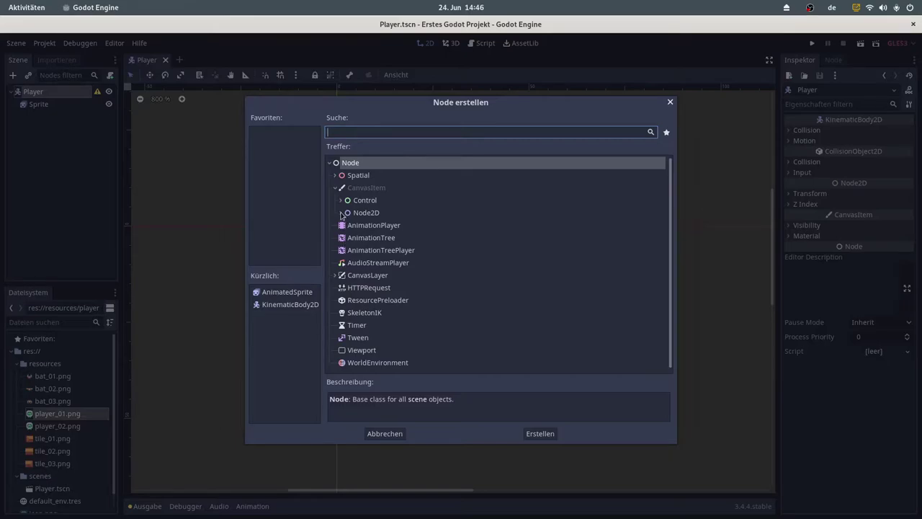
click(341, 213)
click(341, 213)
click(342, 214)
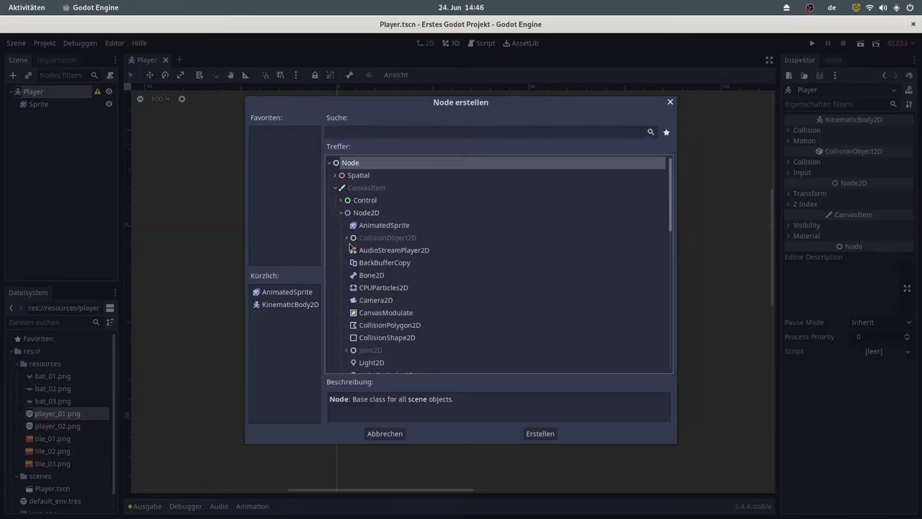
click(346, 238)
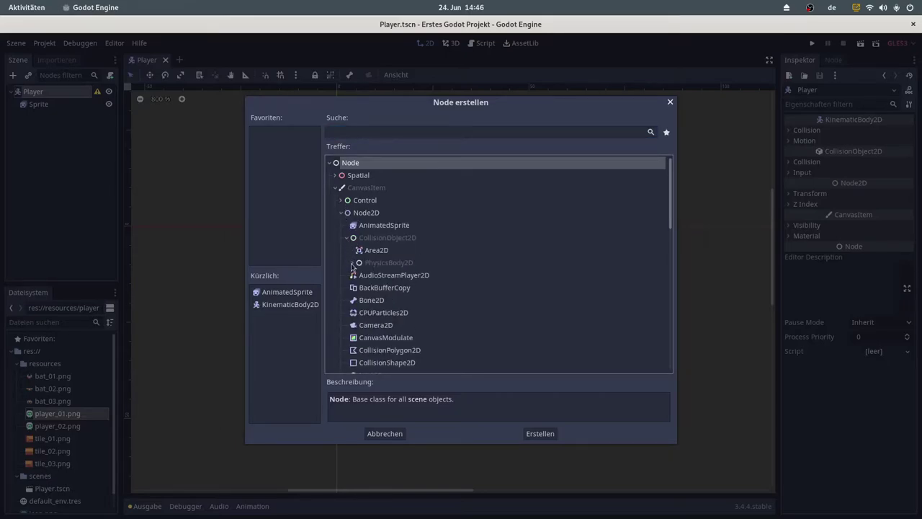
click(346, 237)
scroll(390, 251, down, 1)
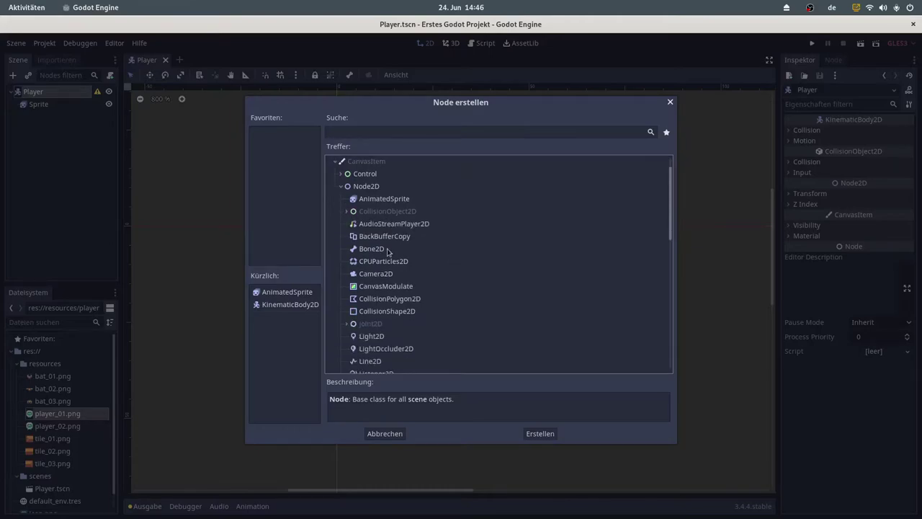
click(402, 310)
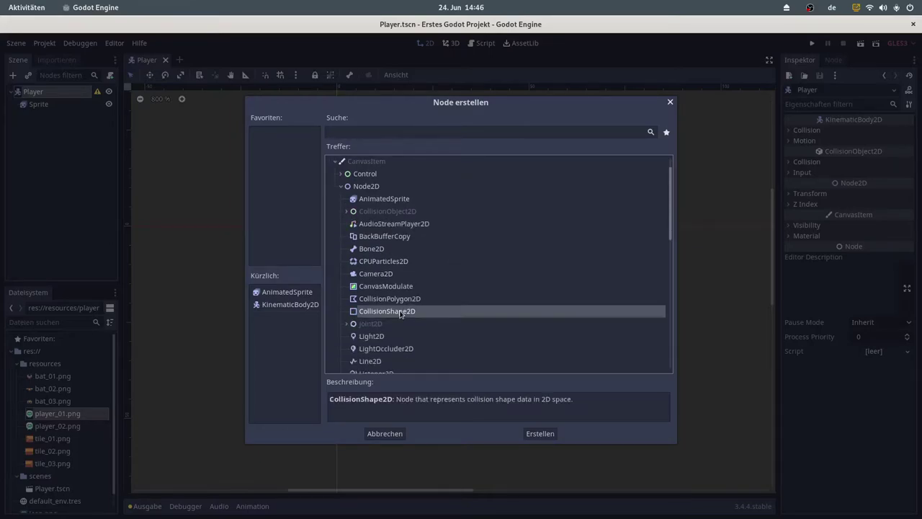
click(539, 433)
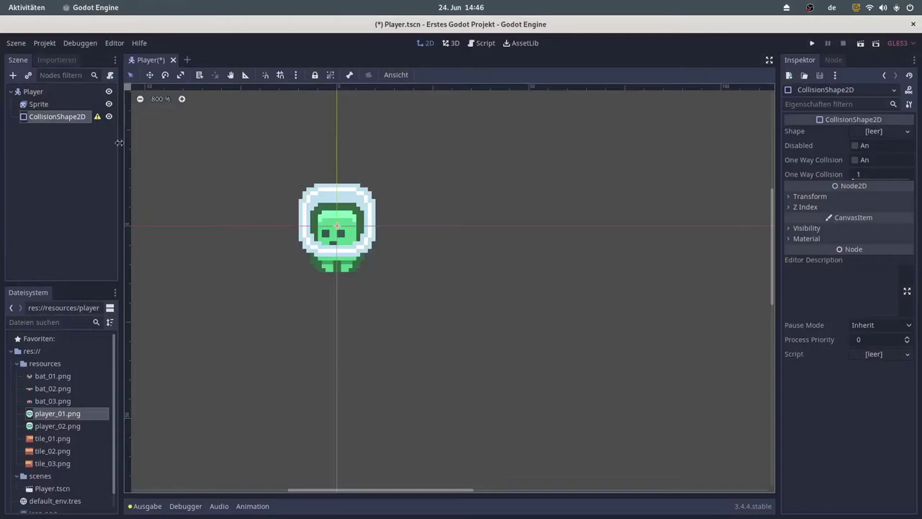
Rename the CollisionShape2D node to Collision.
double_click(61, 117)
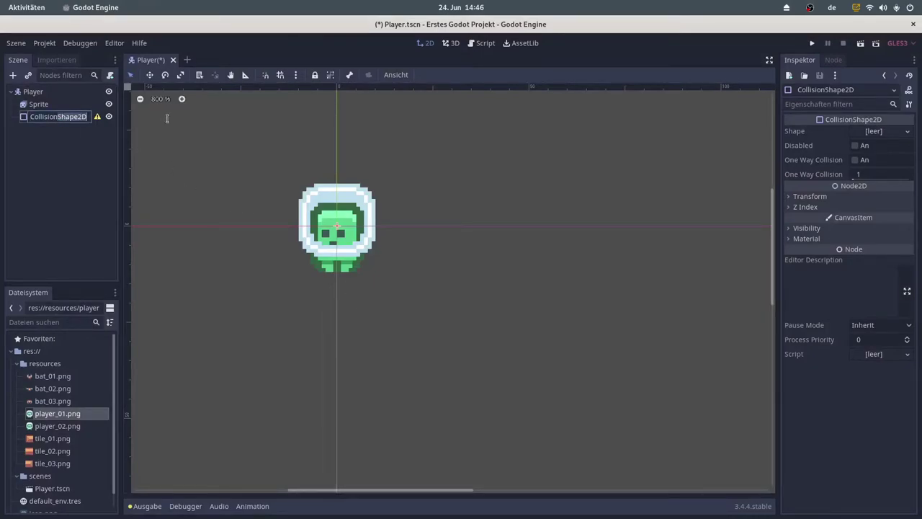
key(BackSpace)
key(Return)
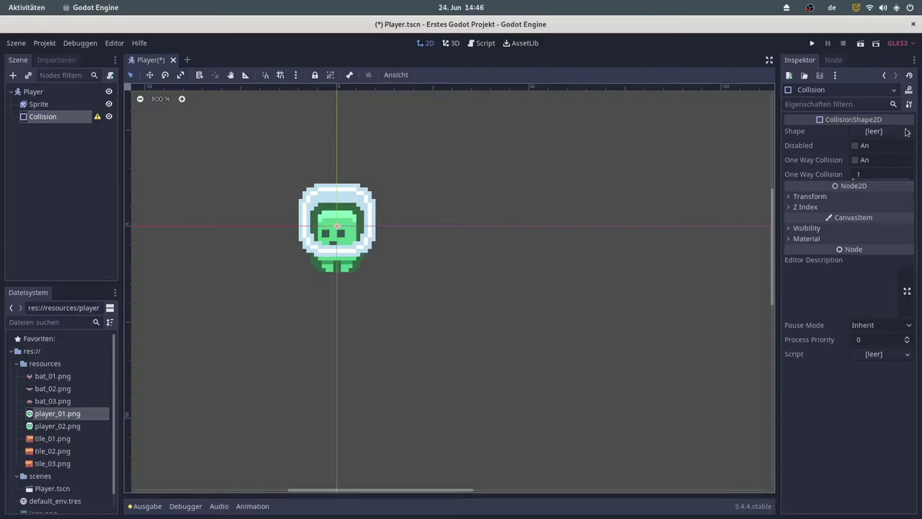
click(908, 132)
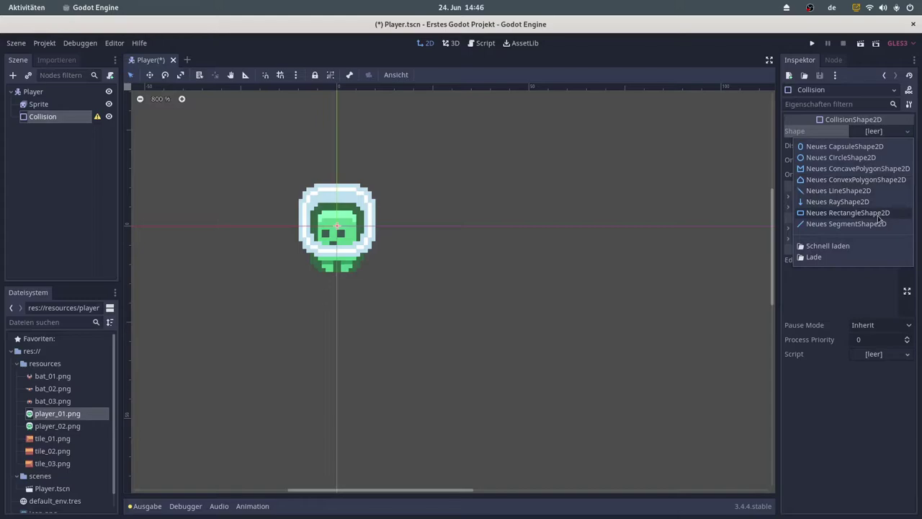
Give Collision a new RectangleShape2D stretched from head to feet of the sprite, then save.
click(848, 212)
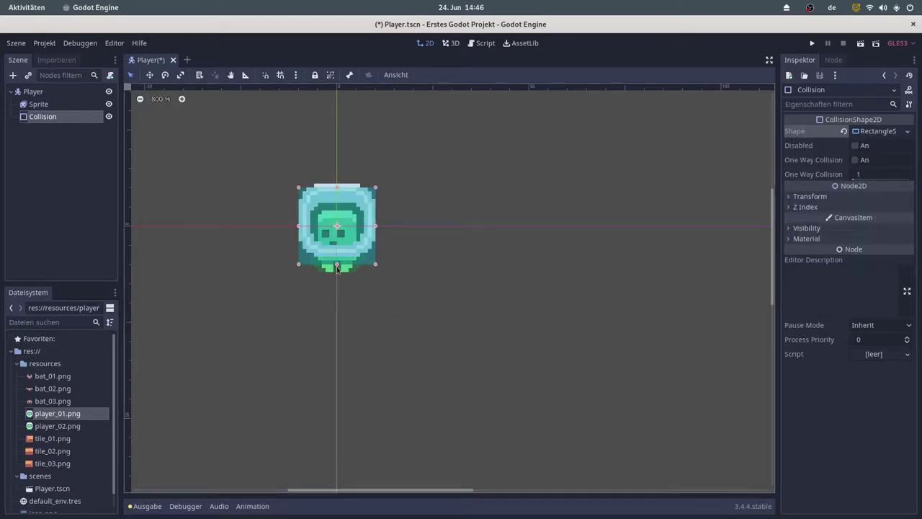
drag(336, 265, 336, 272)
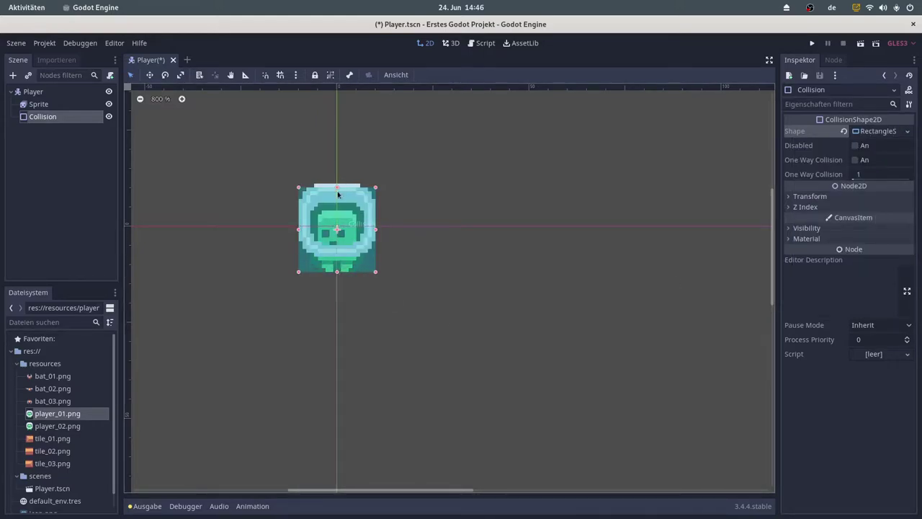
drag(336, 188, 336, 183)
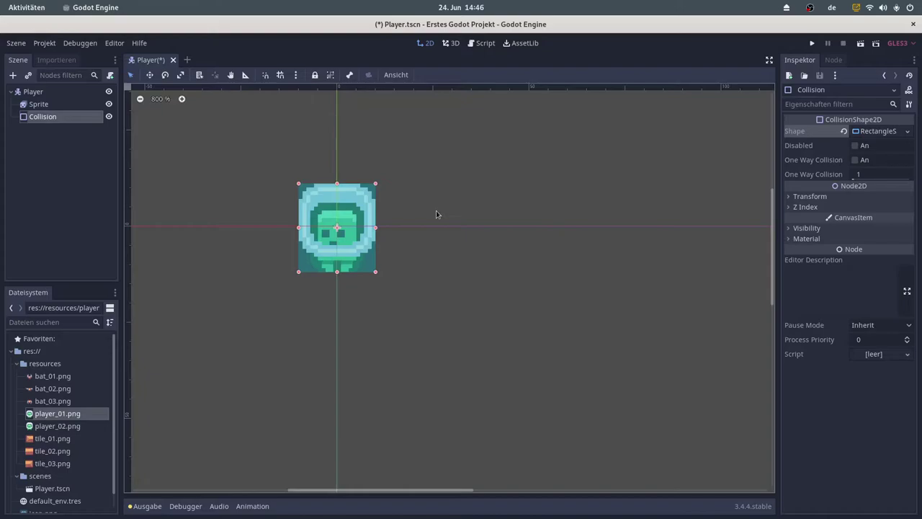
key(ctrl+s)
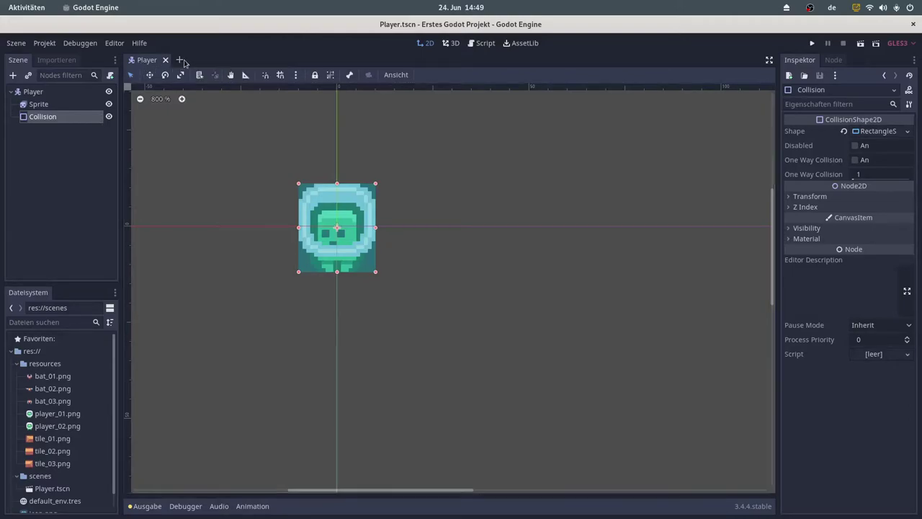
Create a new 2D scene with root renamed Game and save it as Game.tscn.
click(180, 60)
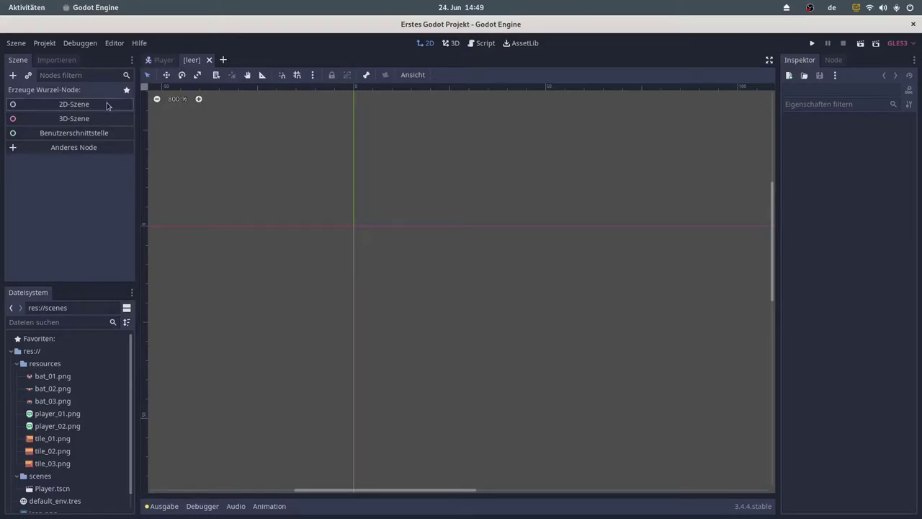
click(106, 107)
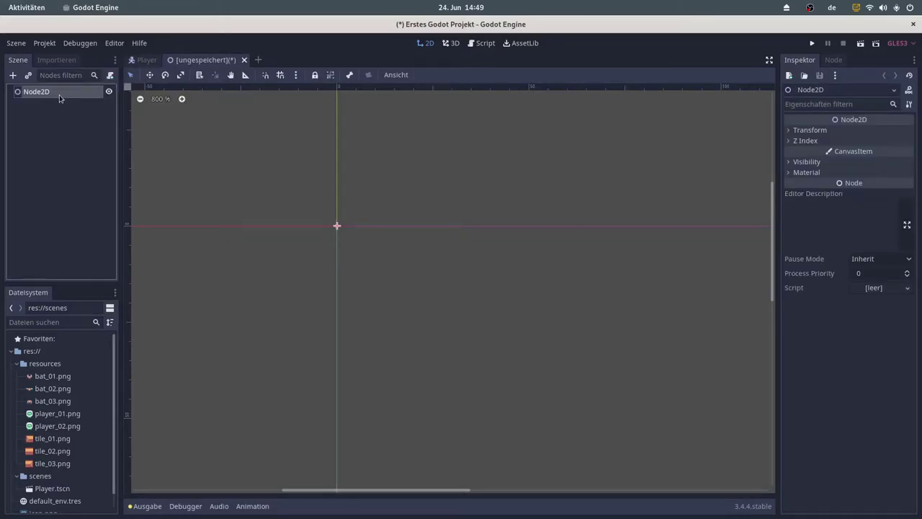
double_click(36, 91)
text(Game)
key(Return)
key(ctrl+s)
click(589, 451)
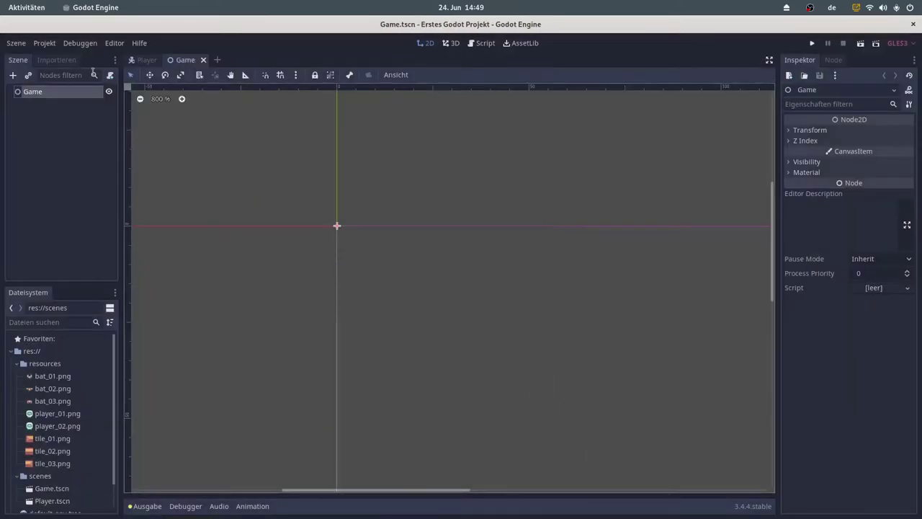
Bring up the Run section of the Project Settings.
click(45, 43)
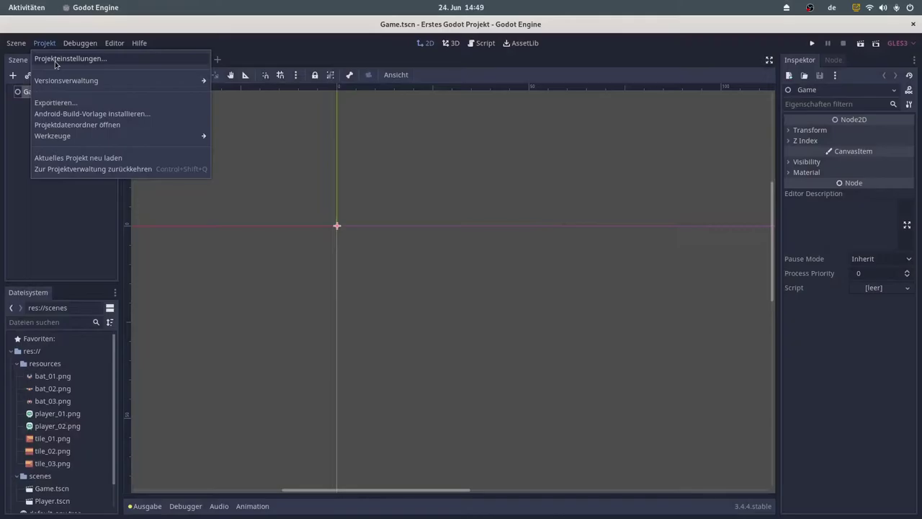
click(56, 59)
scroll(285, 238, up, 5)
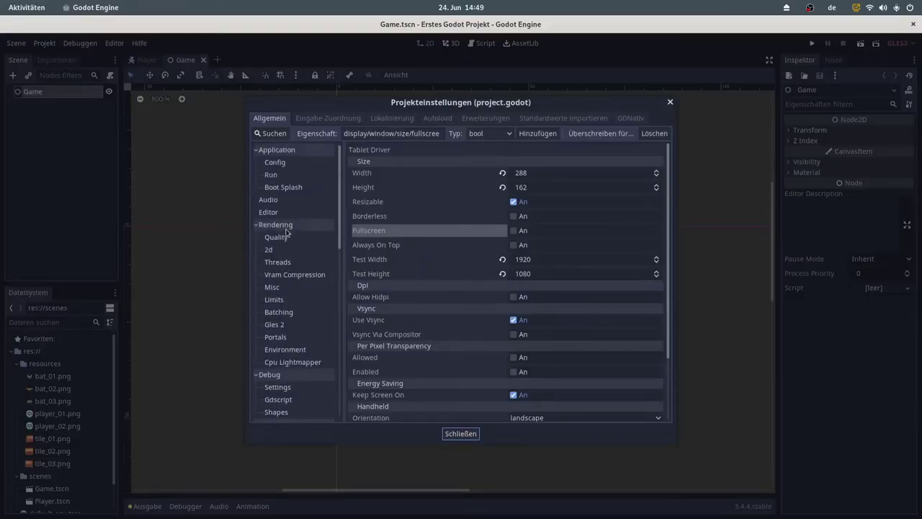
click(294, 180)
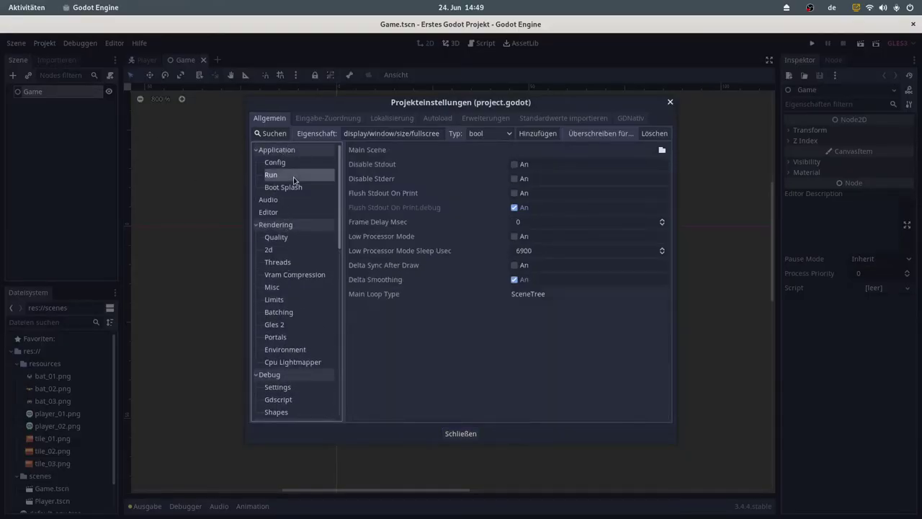
Set the Main Scene to scenes/Game.tscn, close the settings, and save the Game scene.
click(661, 150)
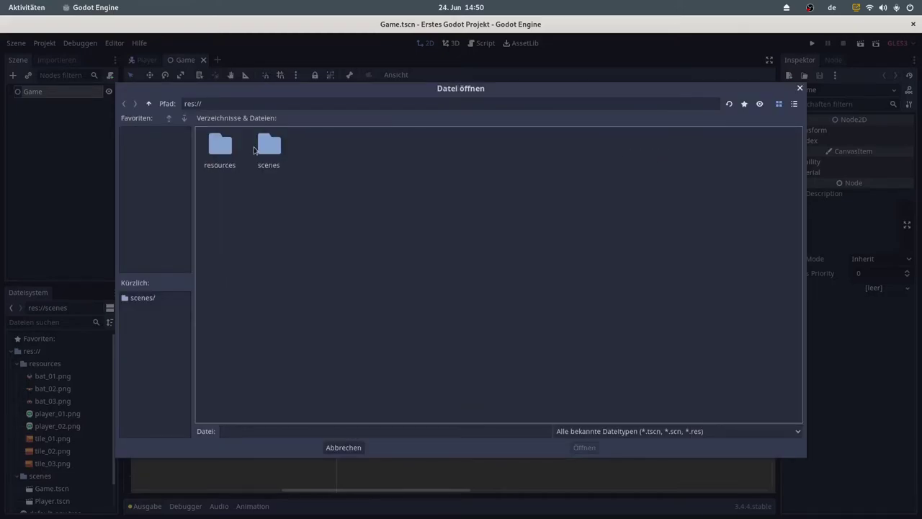
double_click(267, 144)
click(220, 151)
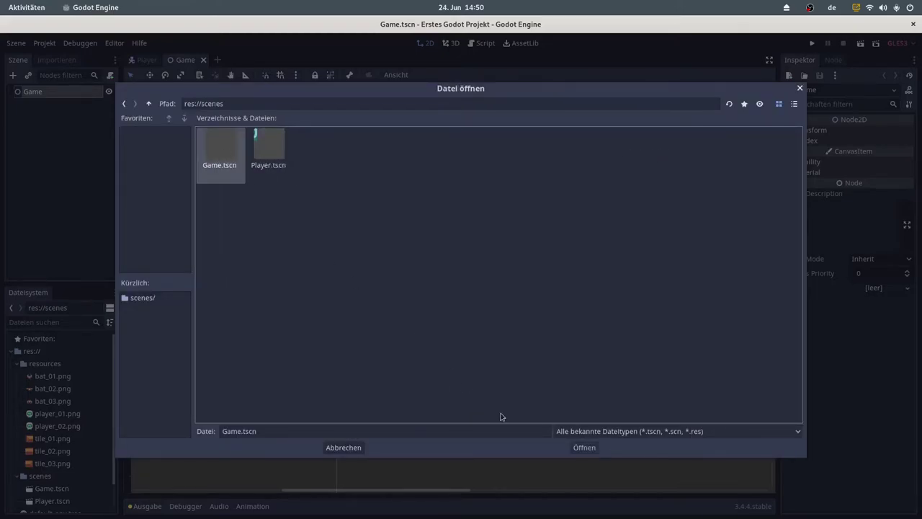
click(589, 450)
click(461, 433)
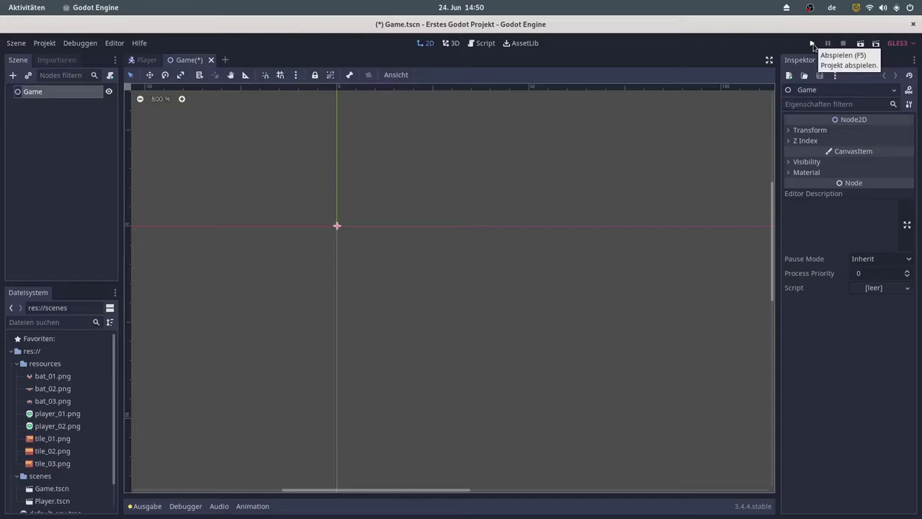
key(ctrl+s)
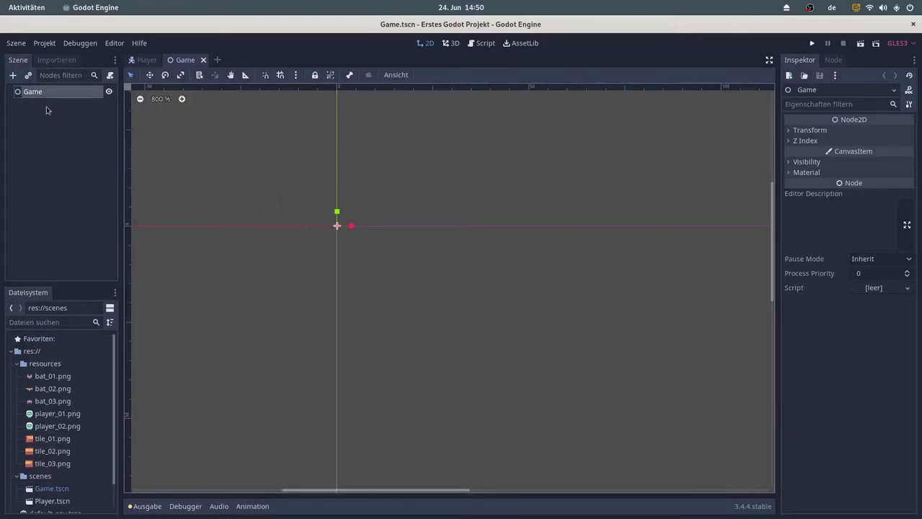
Add a TileMap node under the Game root.
click(12, 75)
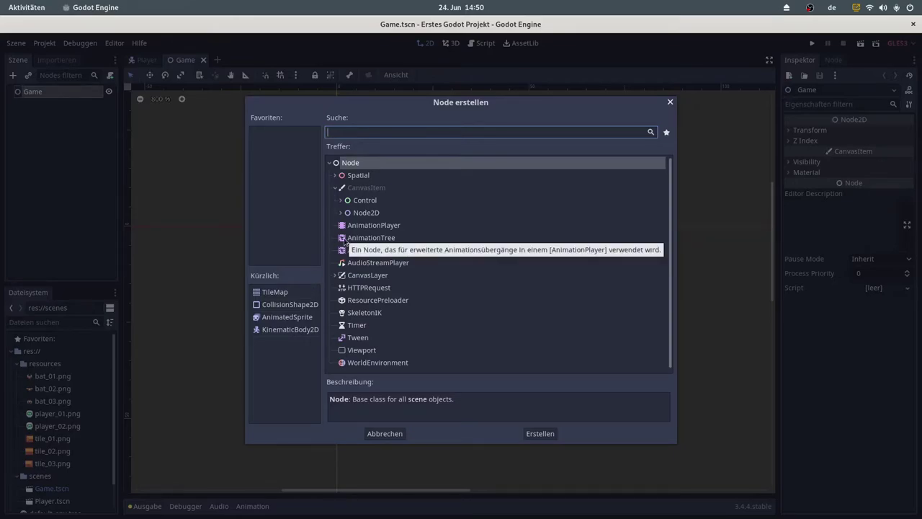
text(Tile)
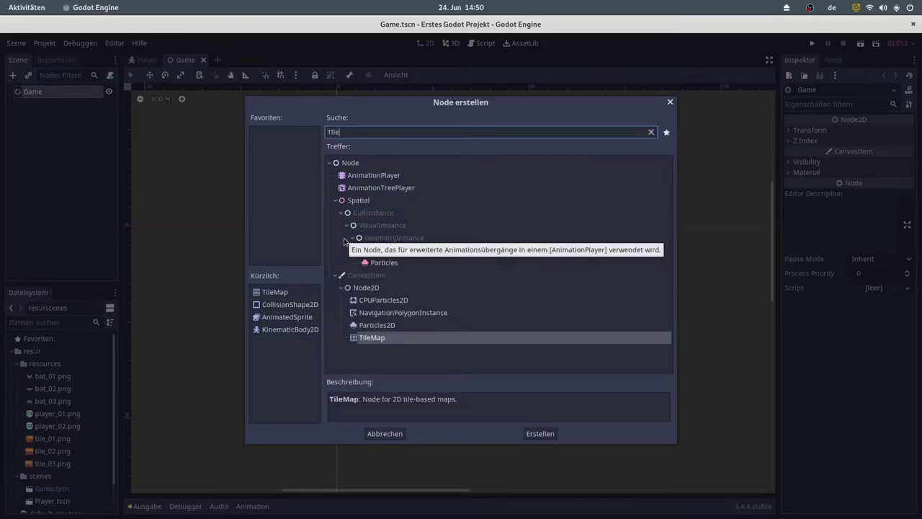
text(Map)
click(541, 435)
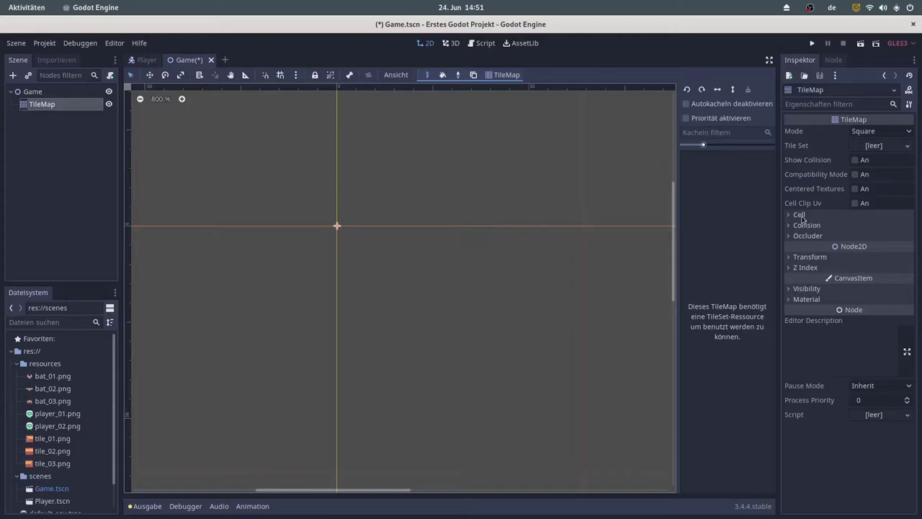
Set the TileMap's Cell Size to 18 by 18 in the Inspector.
click(801, 216)
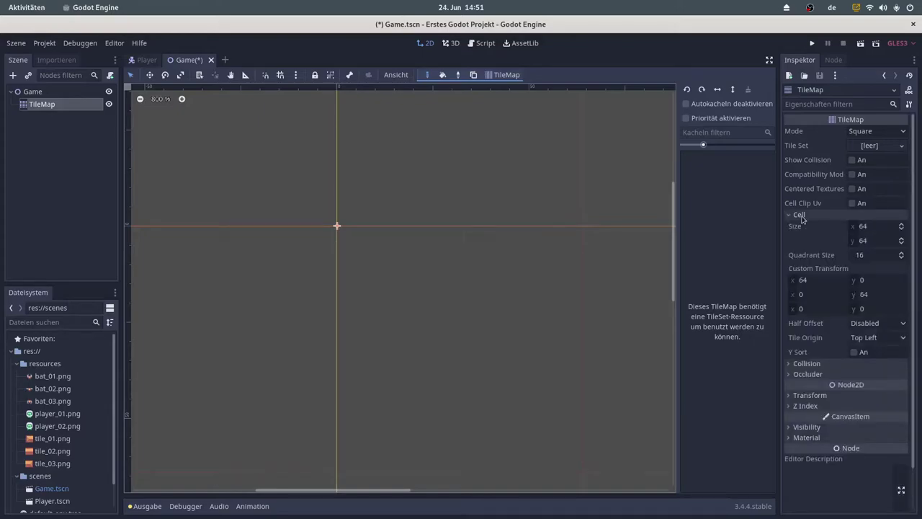
click(802, 216)
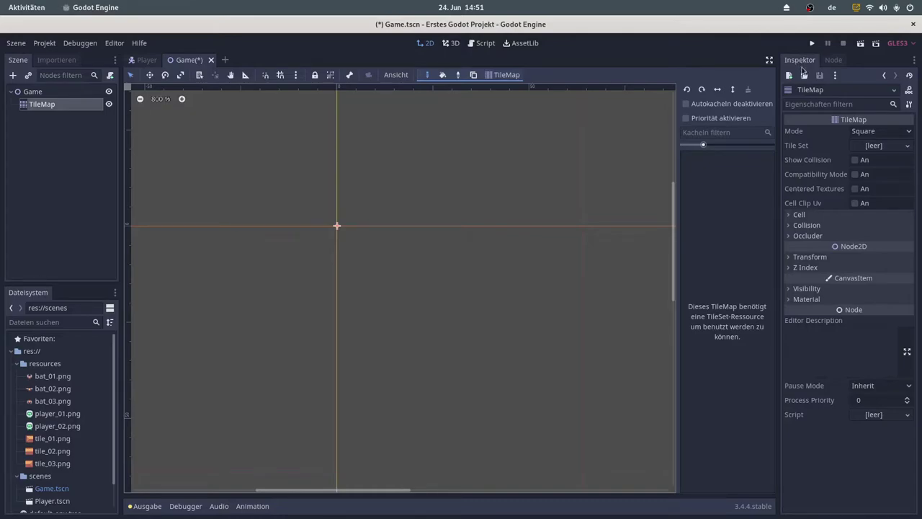
click(804, 218)
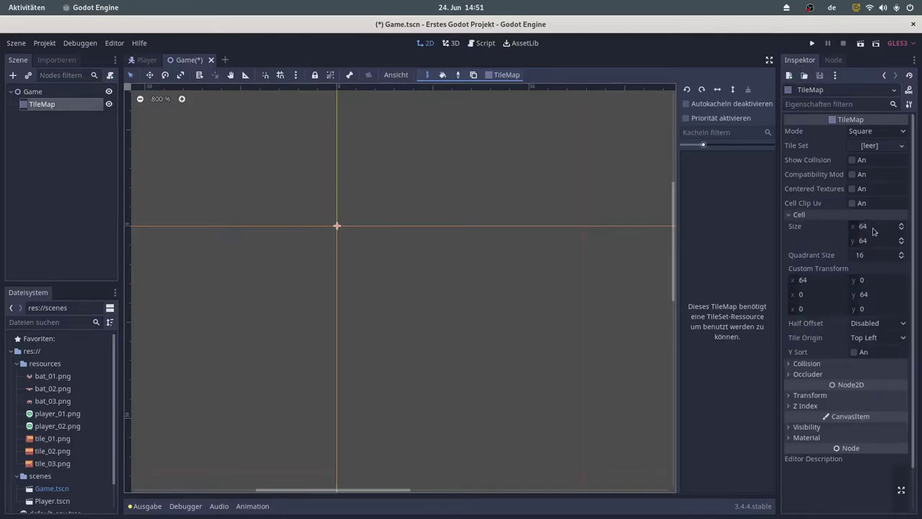
click(874, 229)
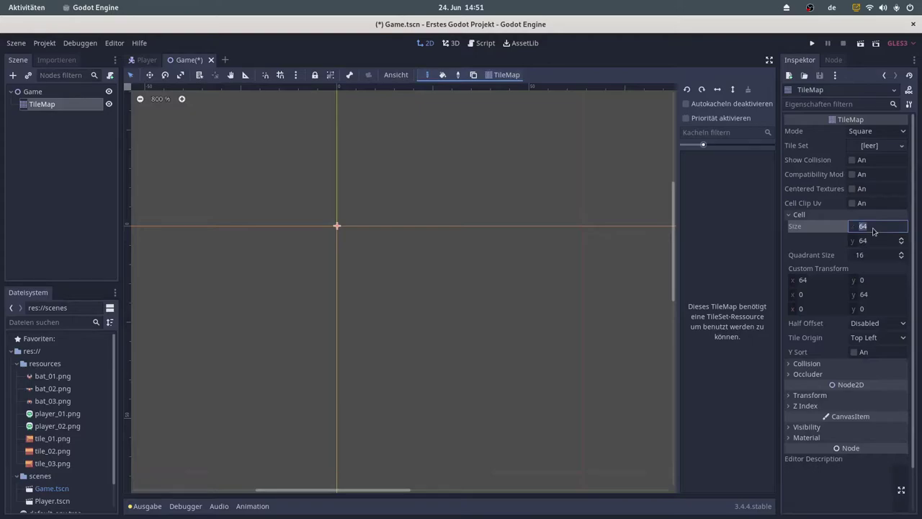
text(18)
click(879, 241)
text(18)
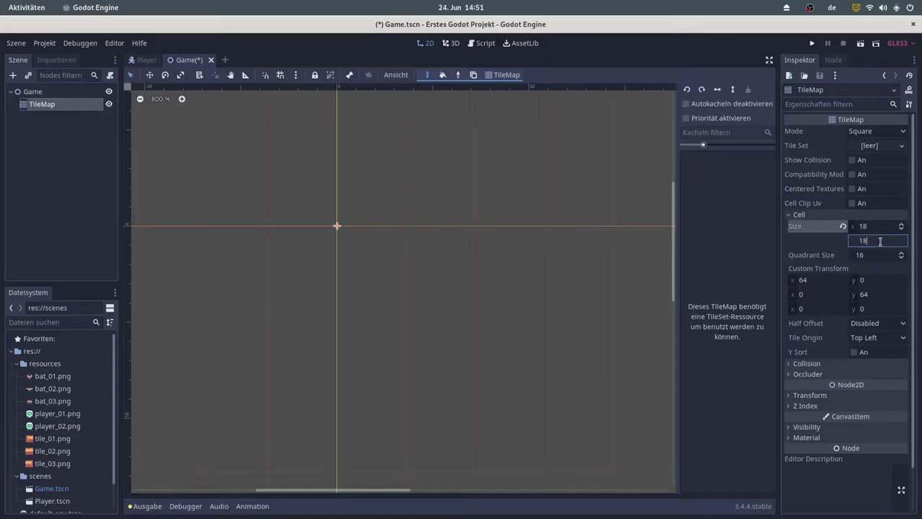
key(Return)
Pan and zoom over the tile grid, then save the Game scene.
middle_drag(434, 410, 248, 315)
scroll(355, 276, down, 1)
scroll(355, 273, down, 1)
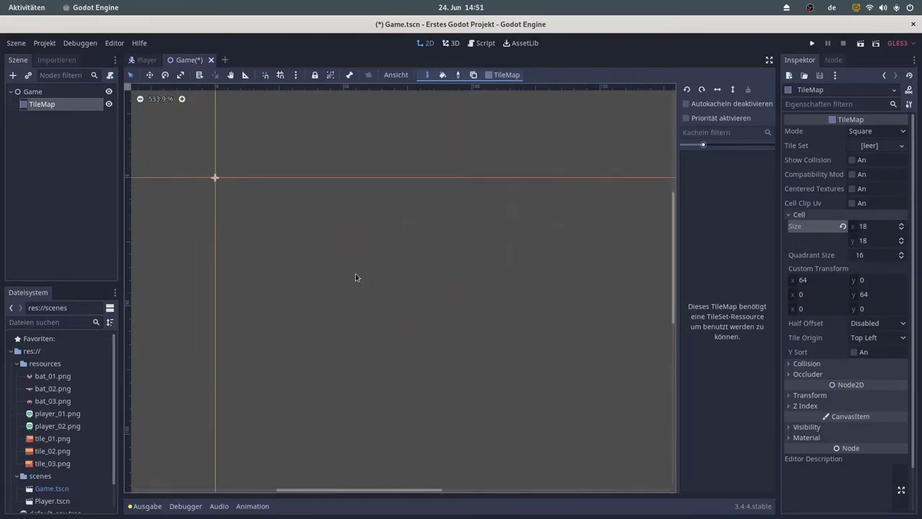
scroll(373, 282, down, 2)
scroll(430, 301, down, 1)
middle_drag(431, 301, 324, 260)
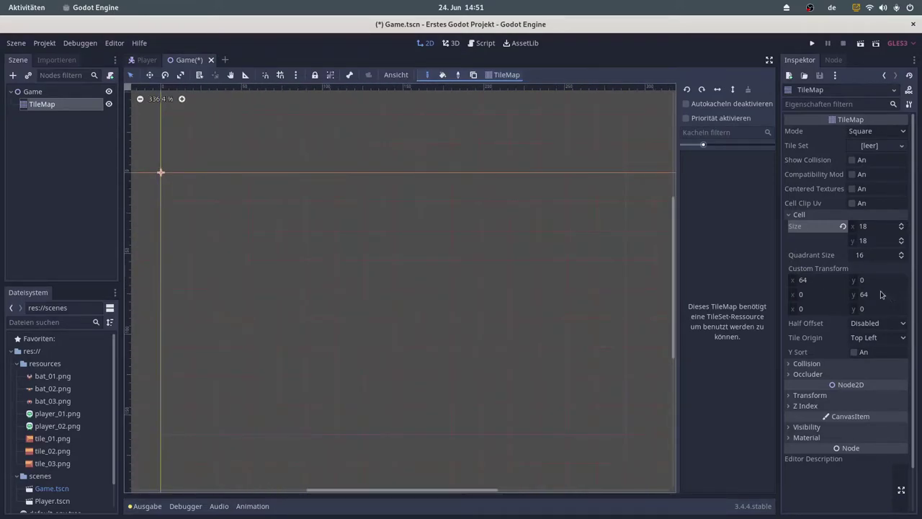
key(ctrl+s)
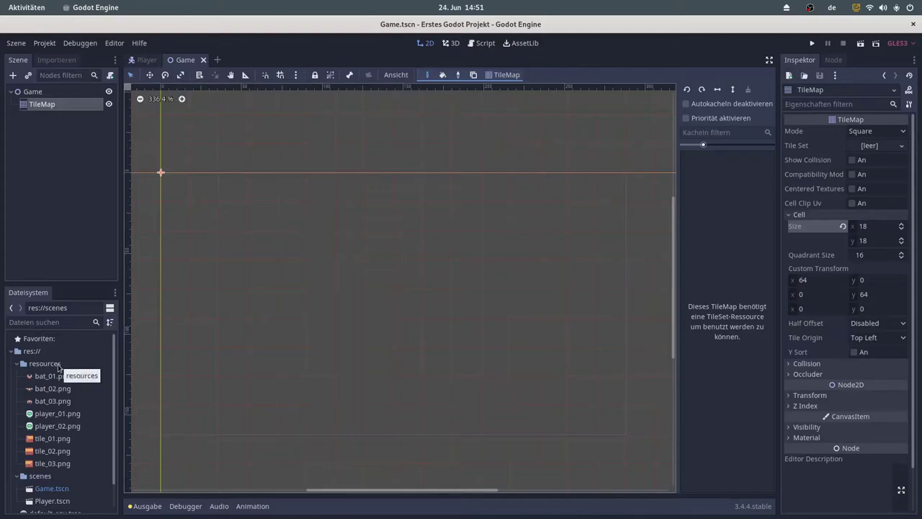
Create a new TileSet resource in the resources folder and save it as tileset.tres.
right_click(58, 367)
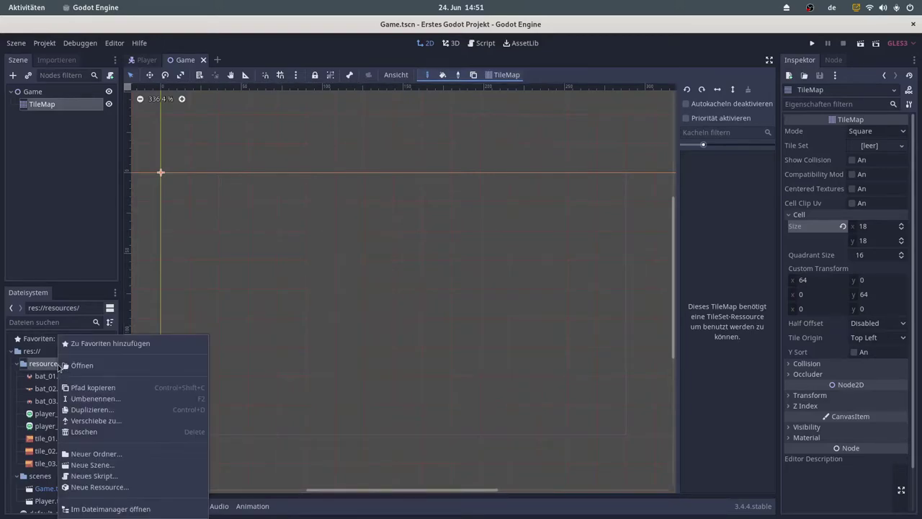
click(106, 489)
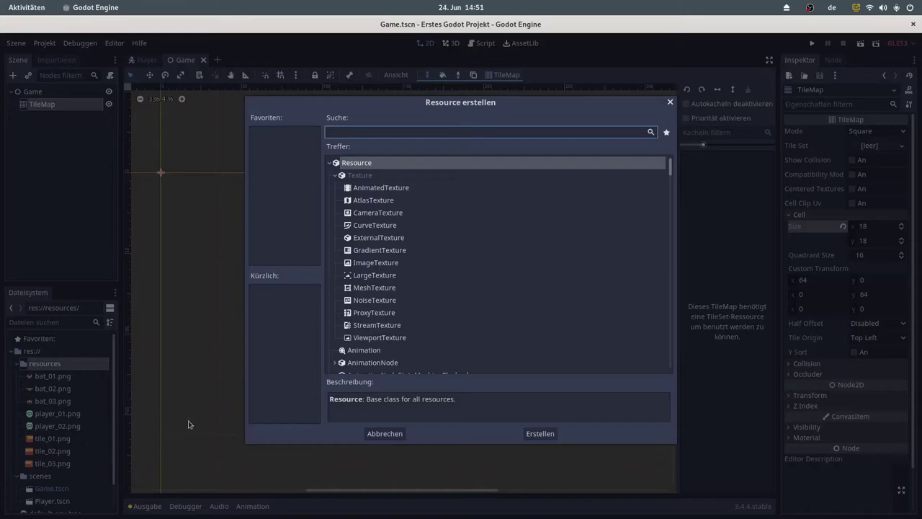
scroll(383, 245, down, 1)
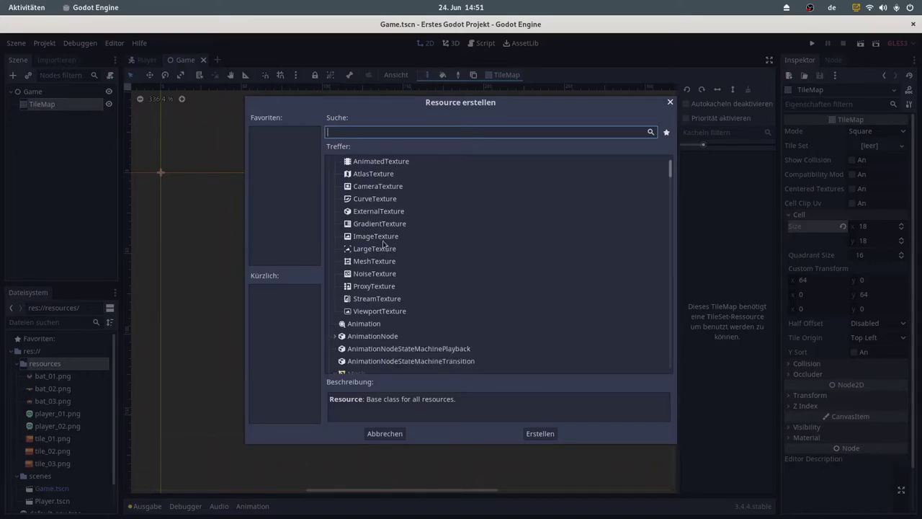
text(Tiles)
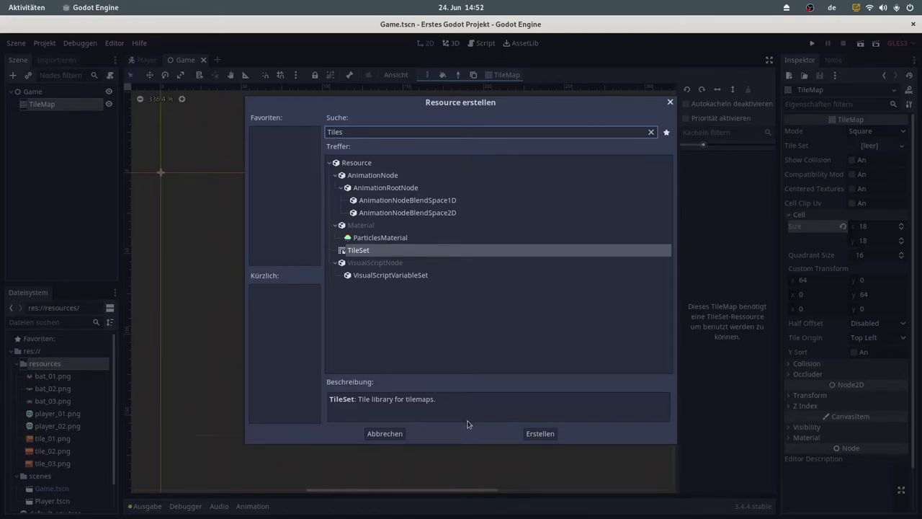
click(533, 435)
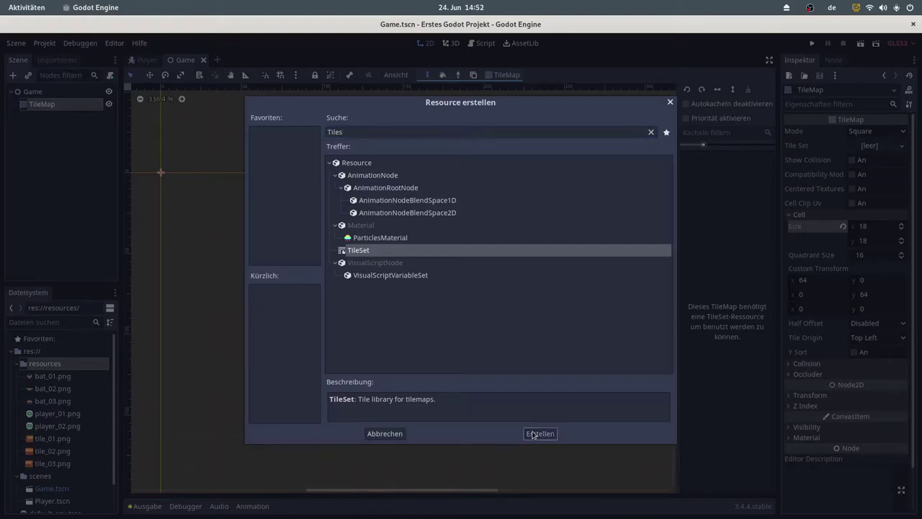
click(241, 431)
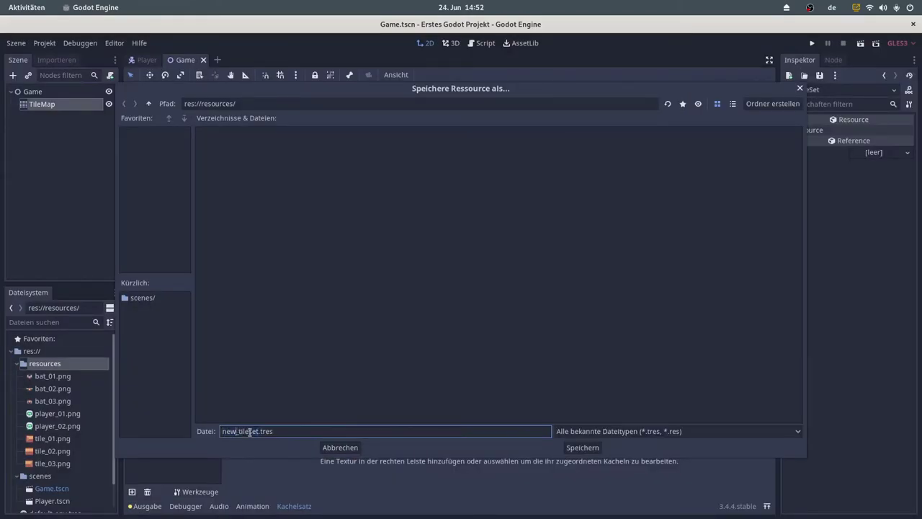
key(Right)
key(BackSpace)
key(BackSpace)
key(BackSpace)
click(583, 448)
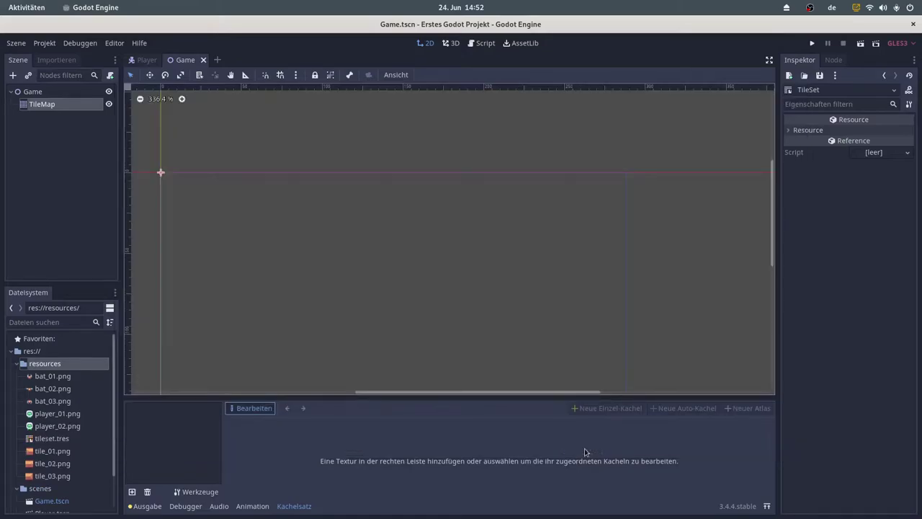
Add tile_01, tile_02 and tile_03 as TileSet textures and start a new single tile on tile_01.png.
drag(411, 397, 136, 332)
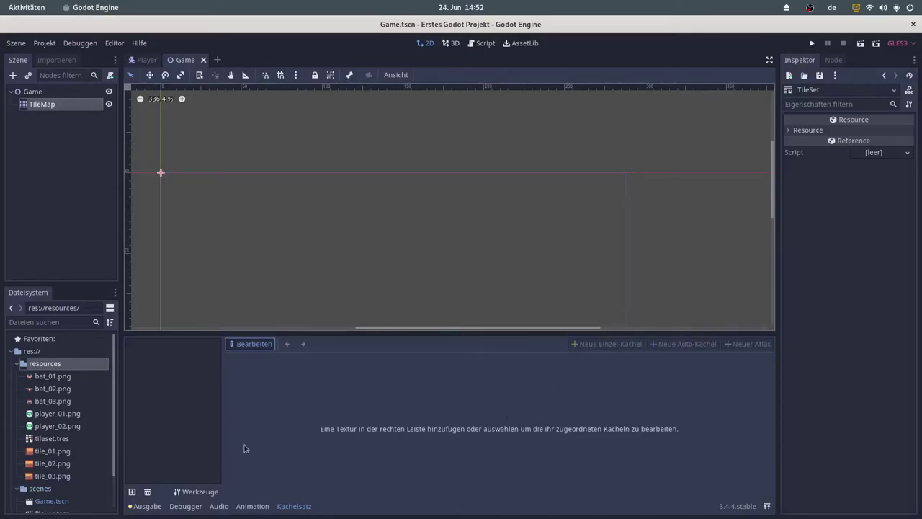
click(45, 452)
shift+click(42, 478)
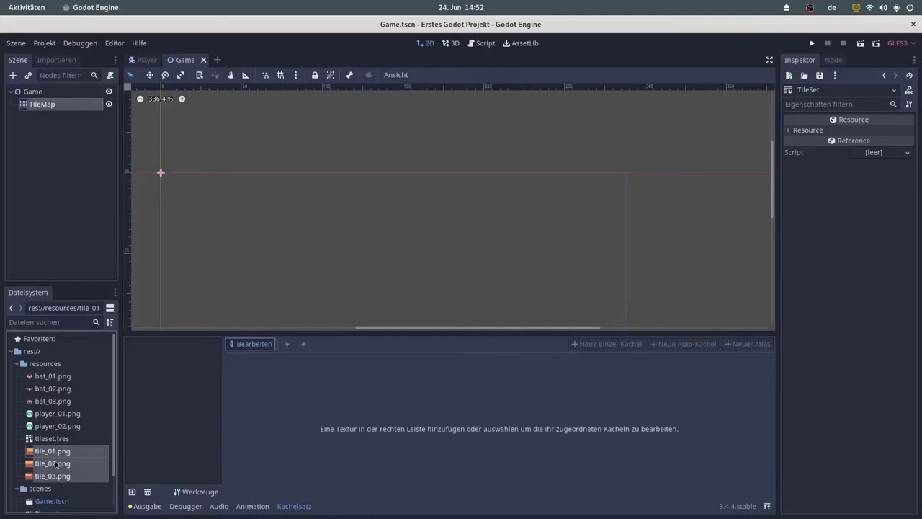
drag(56, 465, 177, 387)
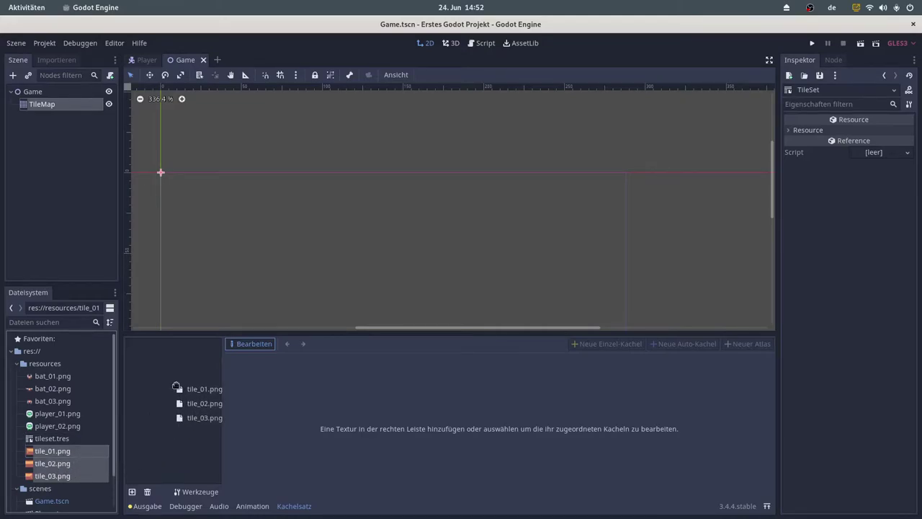
drag(177, 387, 155, 382)
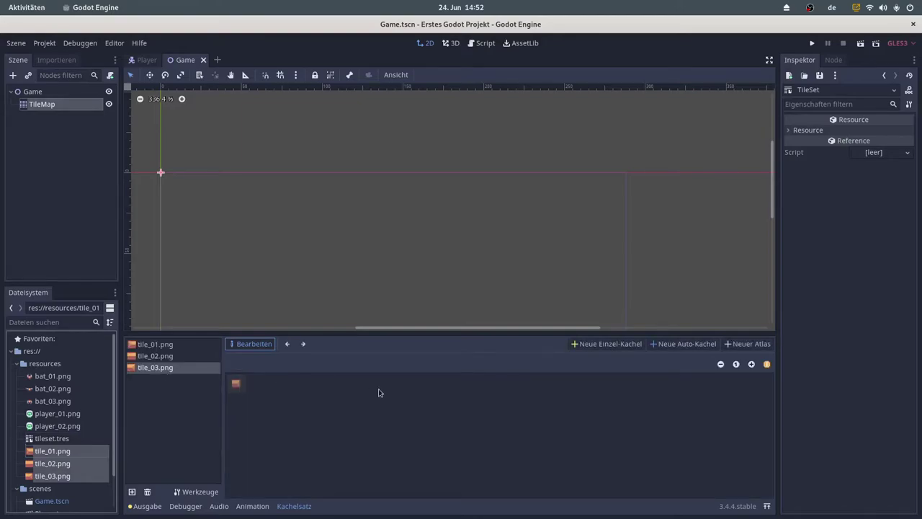
click(171, 346)
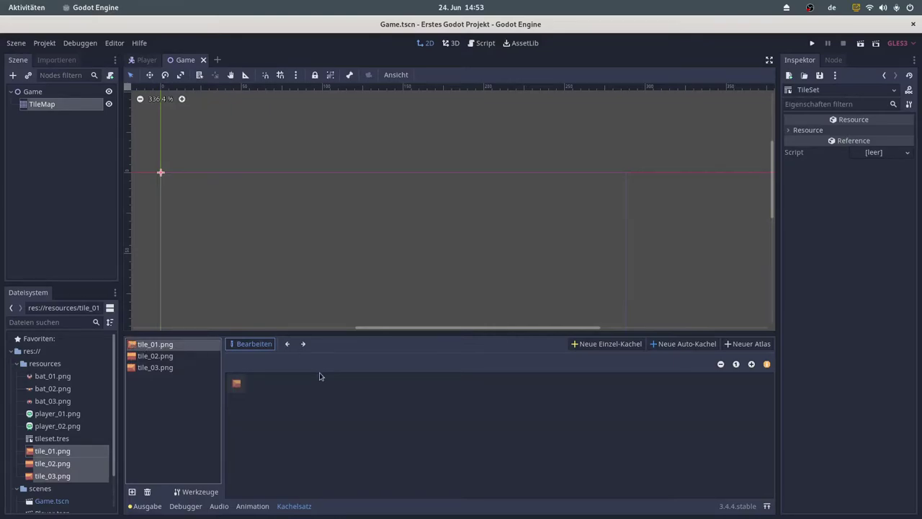
click(621, 351)
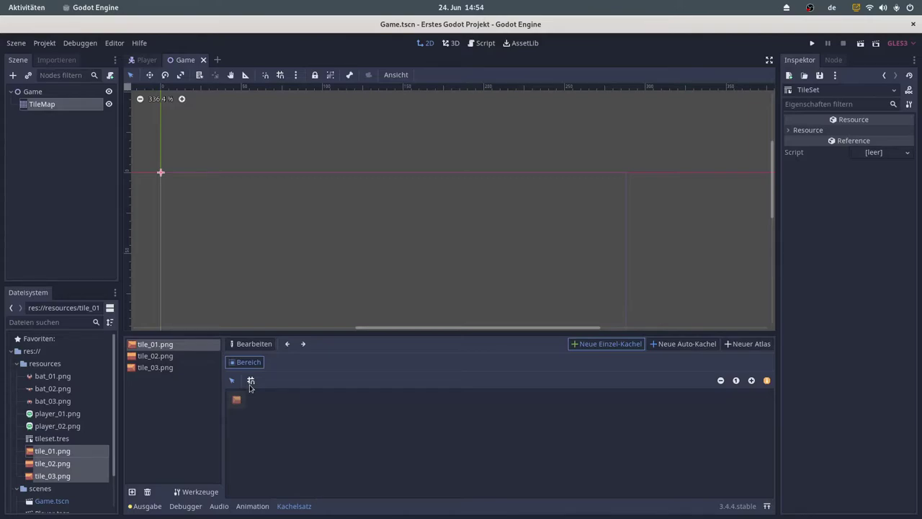
Enable snapping, draw the tile region on tile_01, and set the snap step to 18 × 18.
click(251, 381)
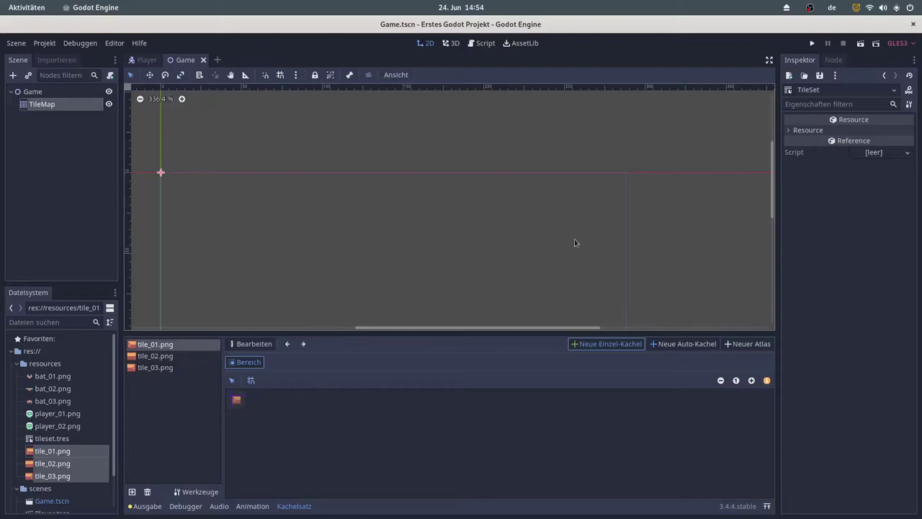
click(238, 404)
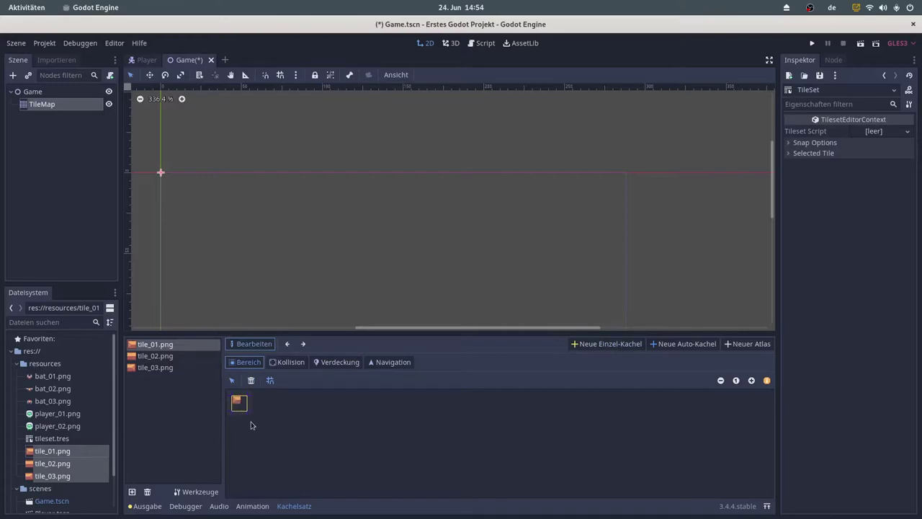
click(816, 144)
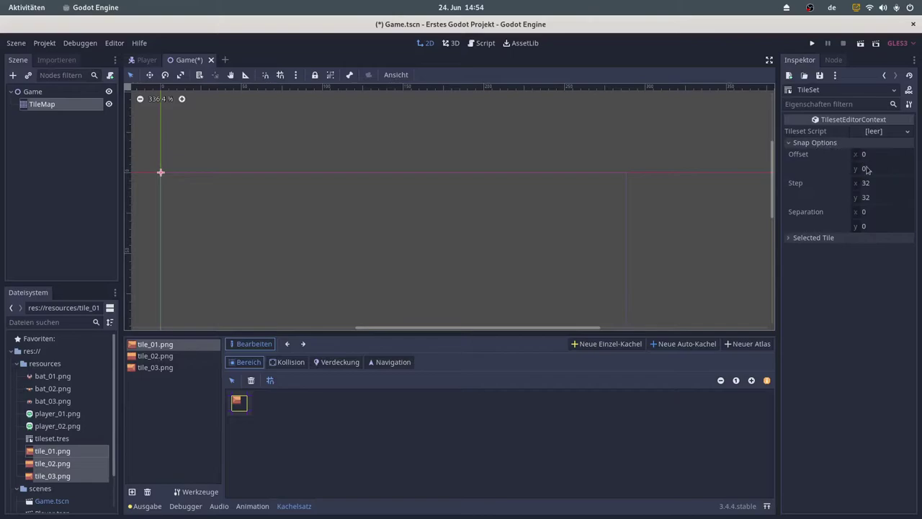
click(884, 188)
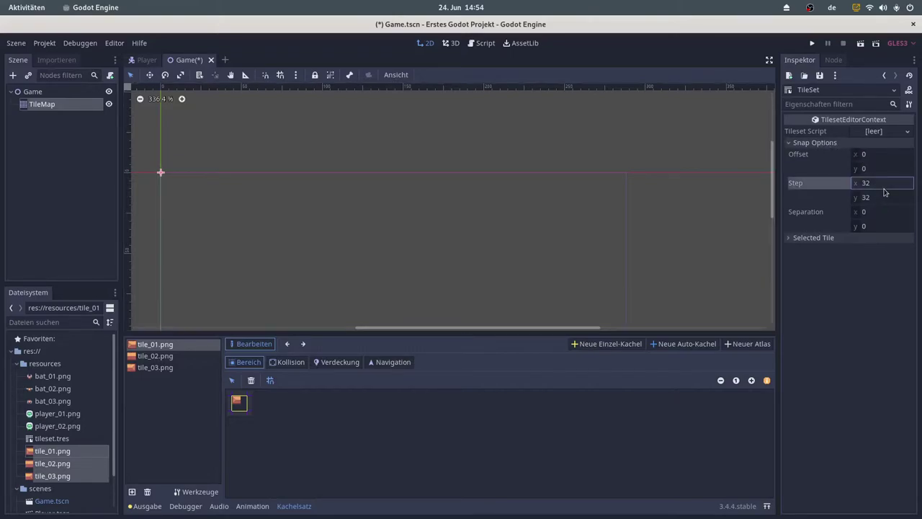
text(18)
click(885, 198)
text(18)
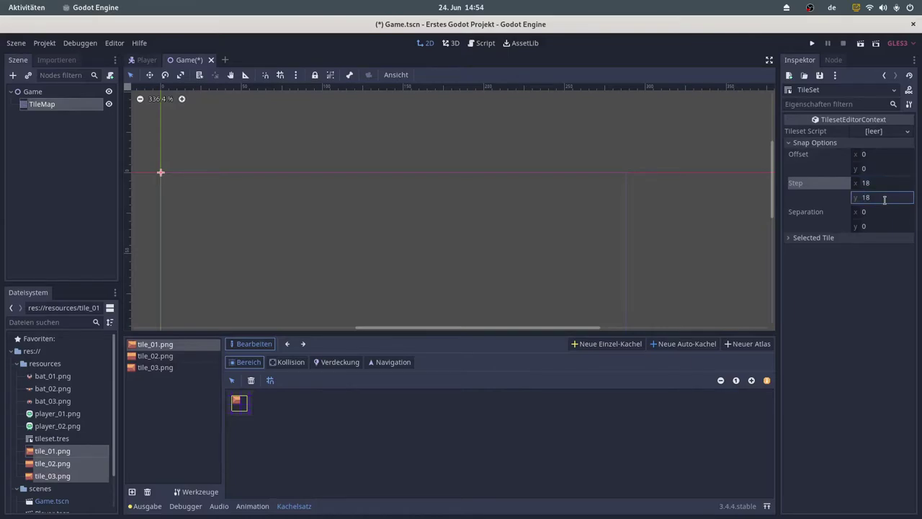
key(Return)
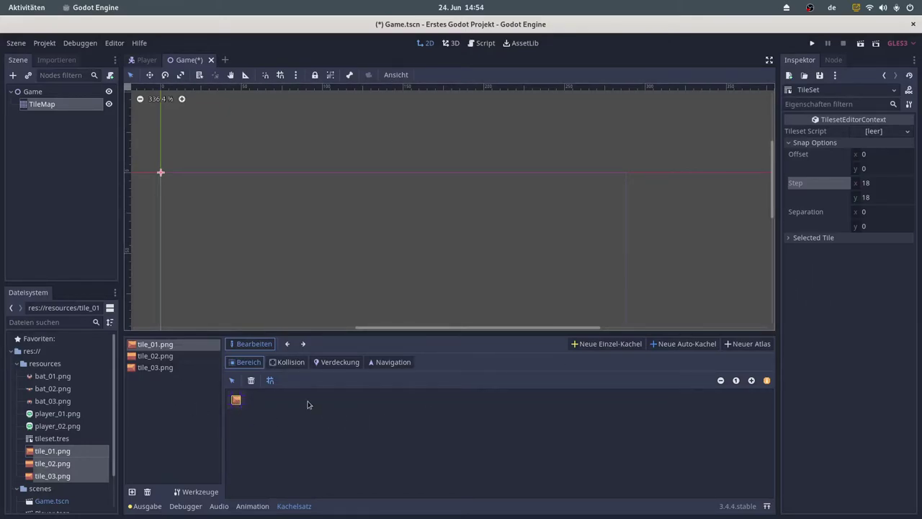
Name the selected tile Hindernis Start.
click(816, 242)
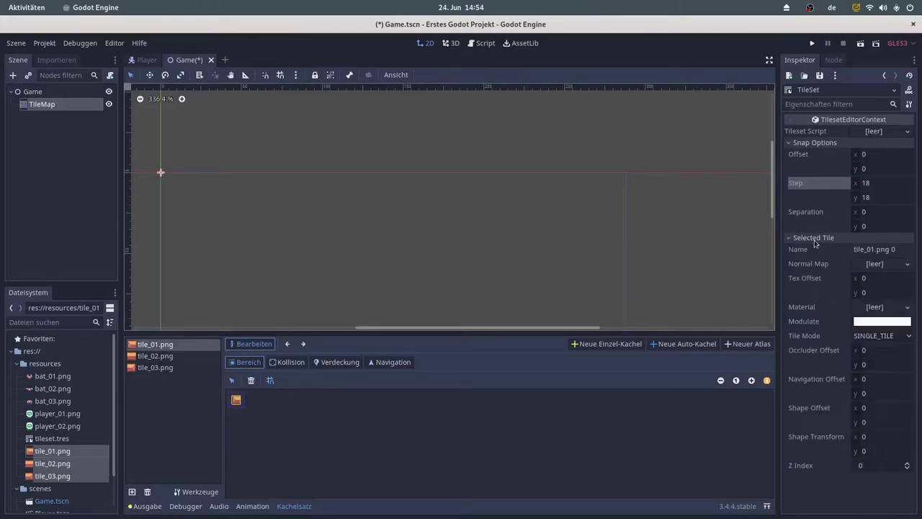
click(829, 250)
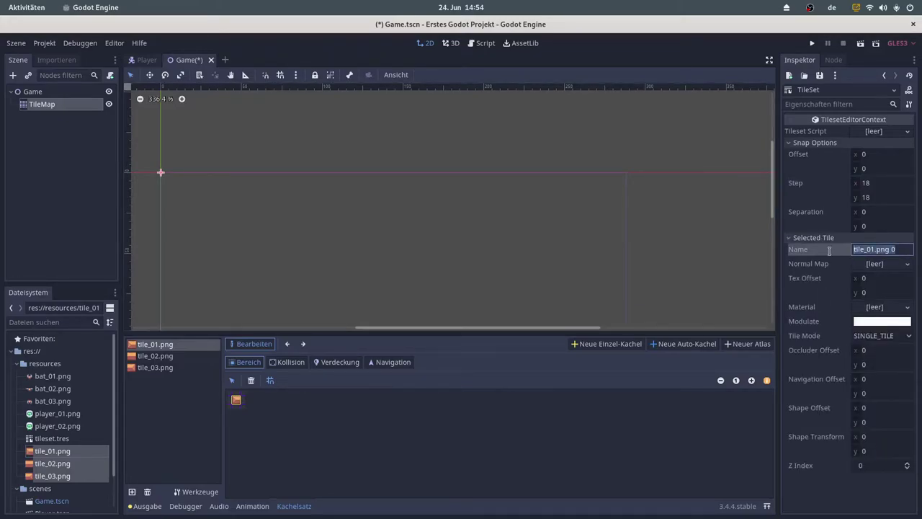
text(Hin)
text(dernis Star)
text(t)
key(Return)
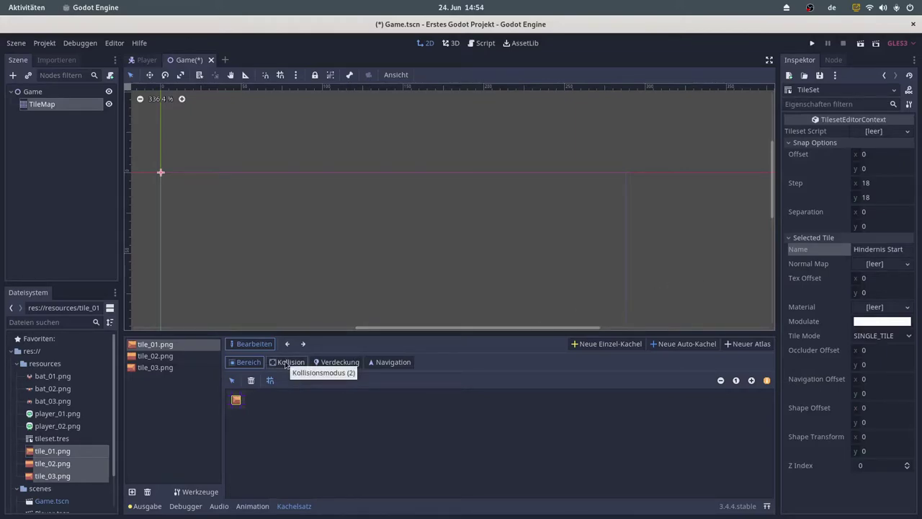
Give Hindernis Start a full-tile rectangular collision shape, then select tile_02.png.
click(285, 364)
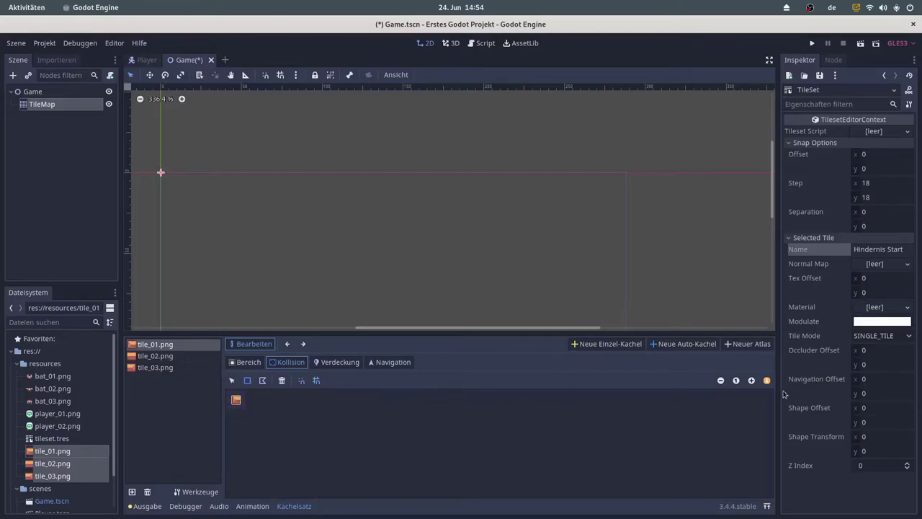
click(751, 380)
click(753, 382)
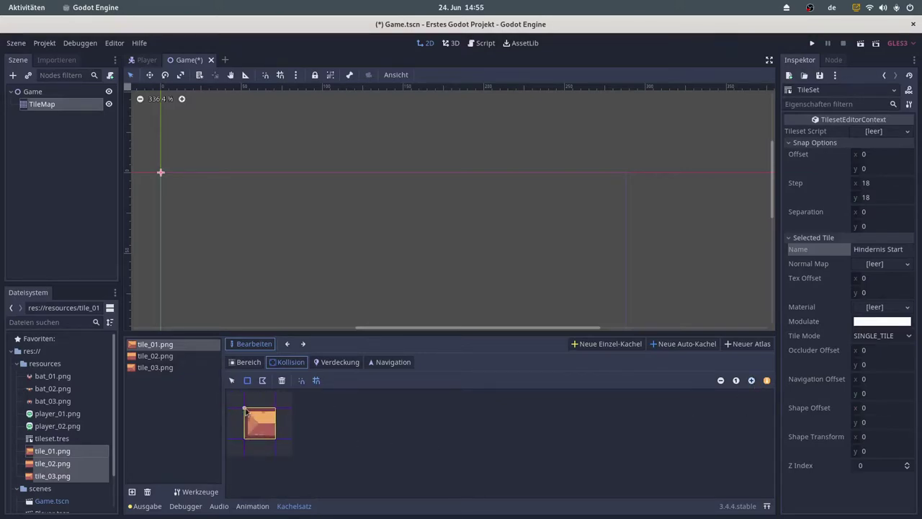
drag(245, 409, 274, 438)
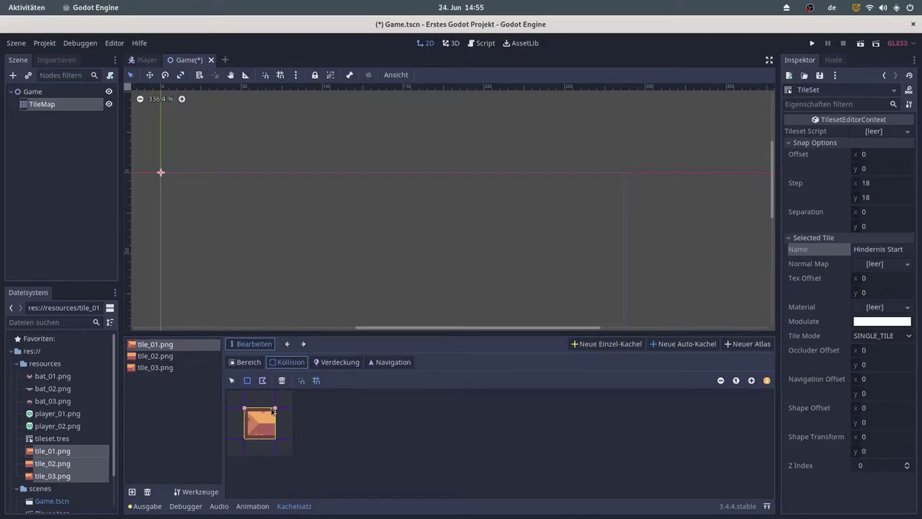
click(269, 444)
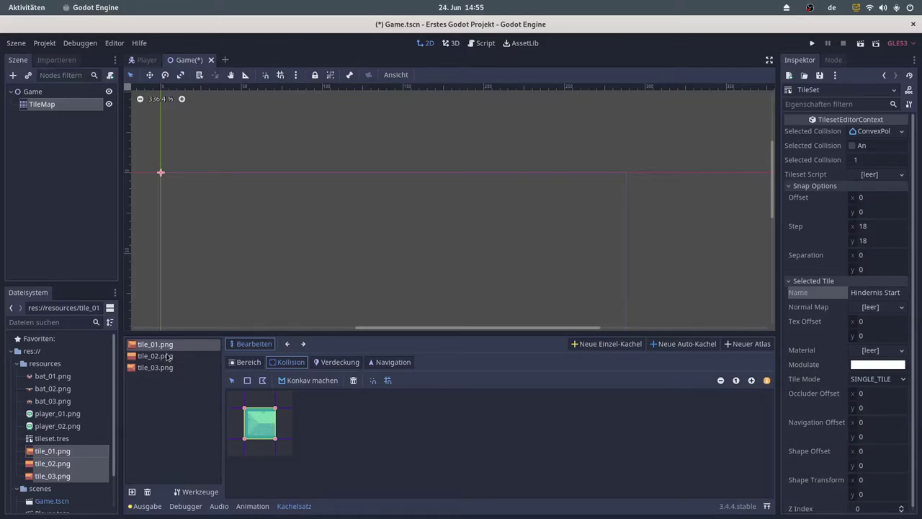
click(167, 357)
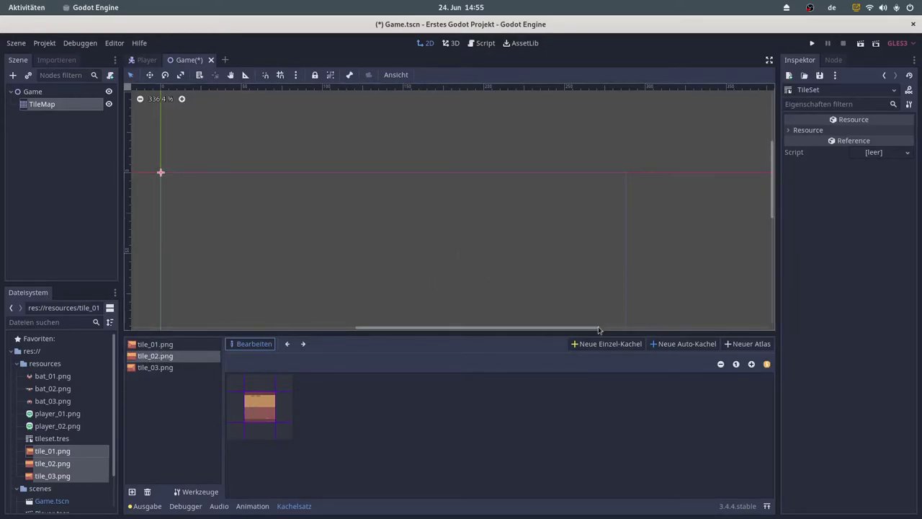
Make tile_02 a single tile with a full-tile collision rectangle.
click(601, 344)
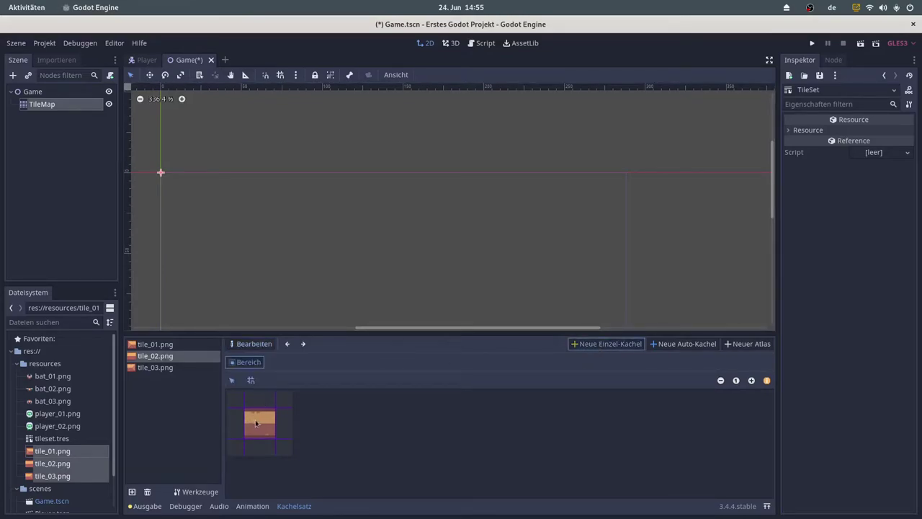
drag(245, 418, 260, 427)
click(247, 381)
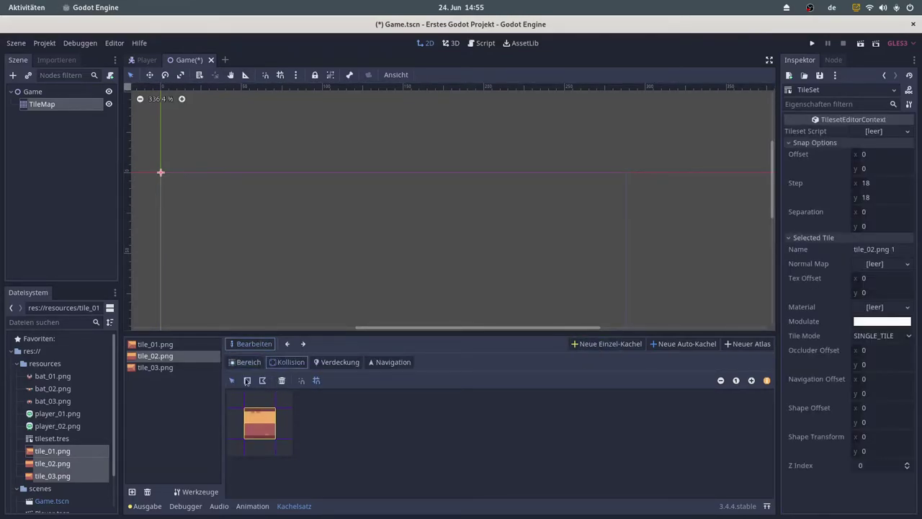
mouse_move(246, 410)
mouse_down()
mouse_move(263, 415)
mouse_move(274, 438)
mouse_up()
click(169, 369)
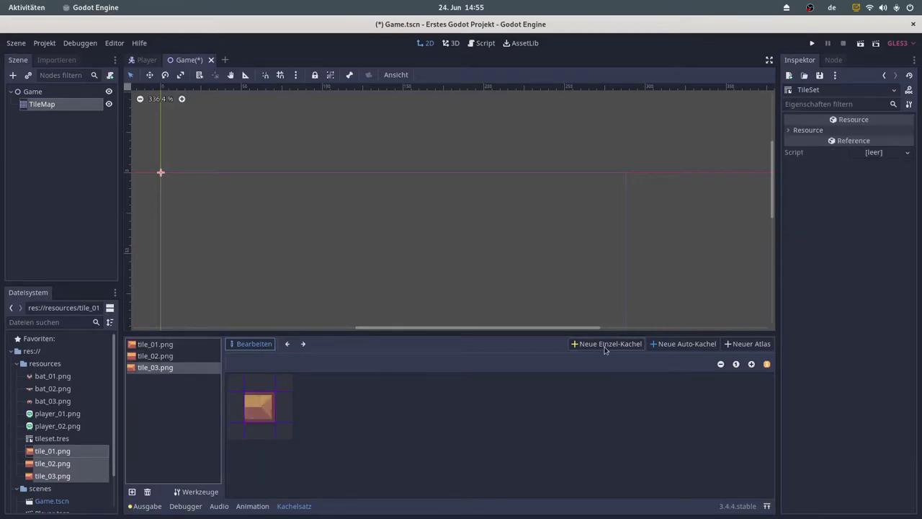
Make tile_03 a single tile, open its collision editing, and save the Game scene.
click(605, 343)
drag(245, 409, 275, 439)
click(288, 362)
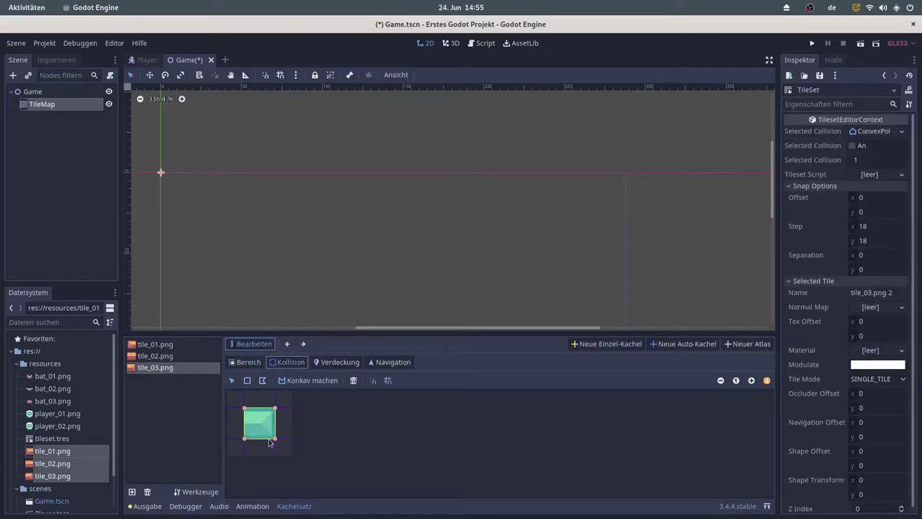
key(ctrl+s)
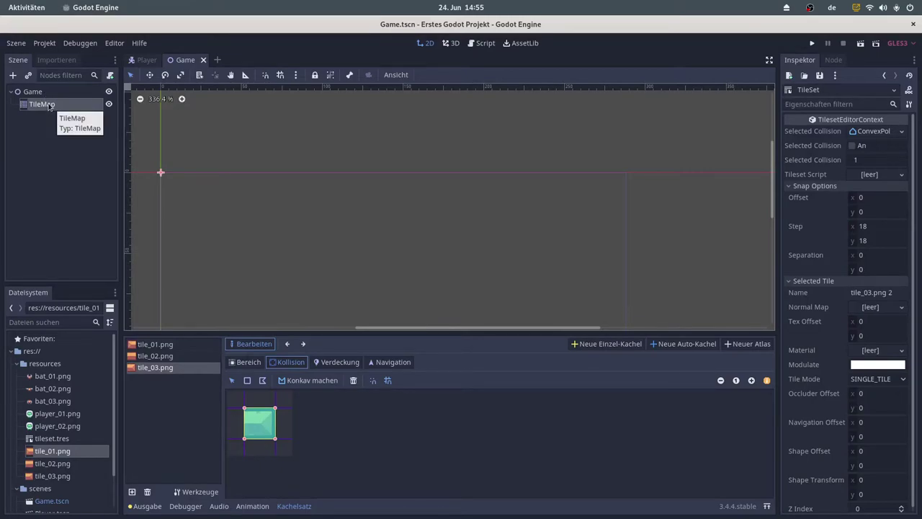
Select the TileMap node in the Game scene, leaving the tileset editor.
click(49, 105)
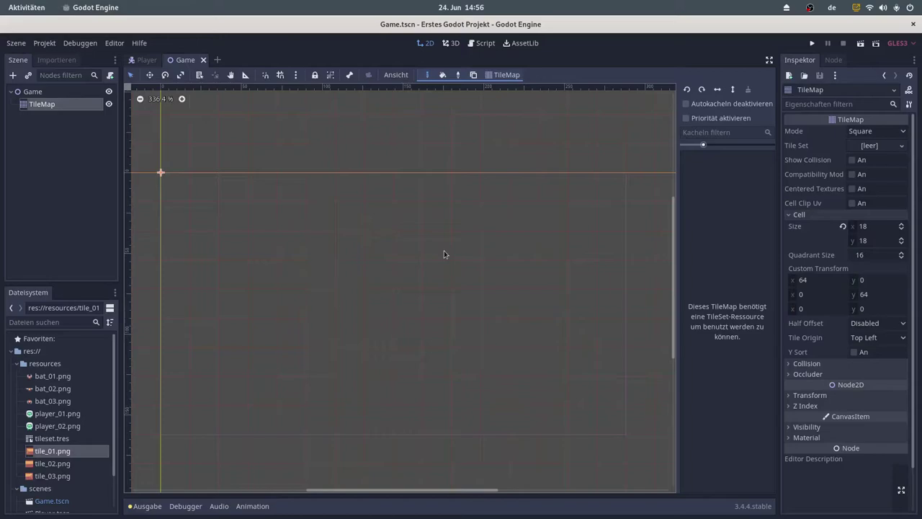
Check the Player sprite's idle and walk frames, then return to the Game scene.
mouse_move(145, 62)
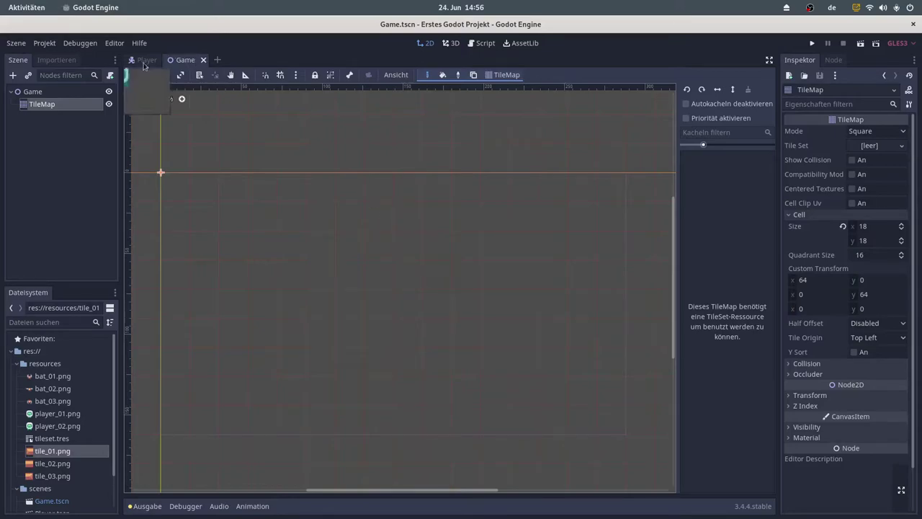
click(145, 62)
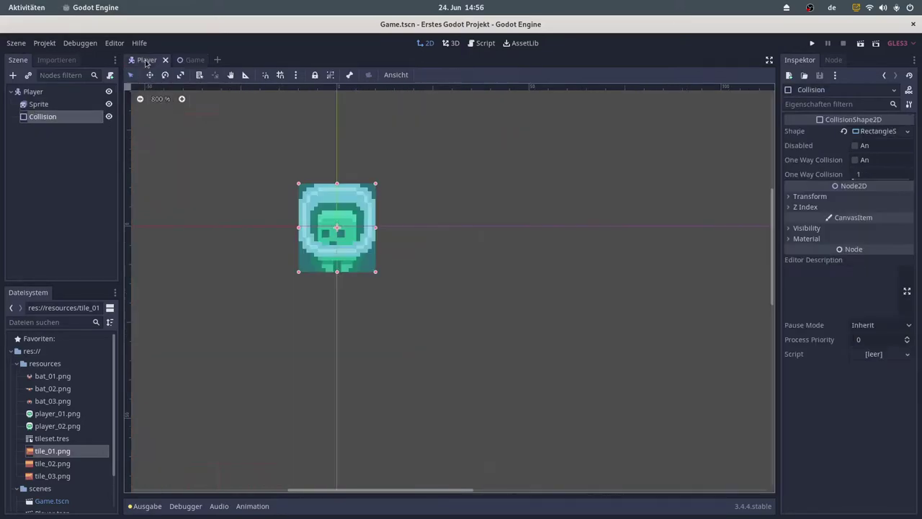
click(39, 105)
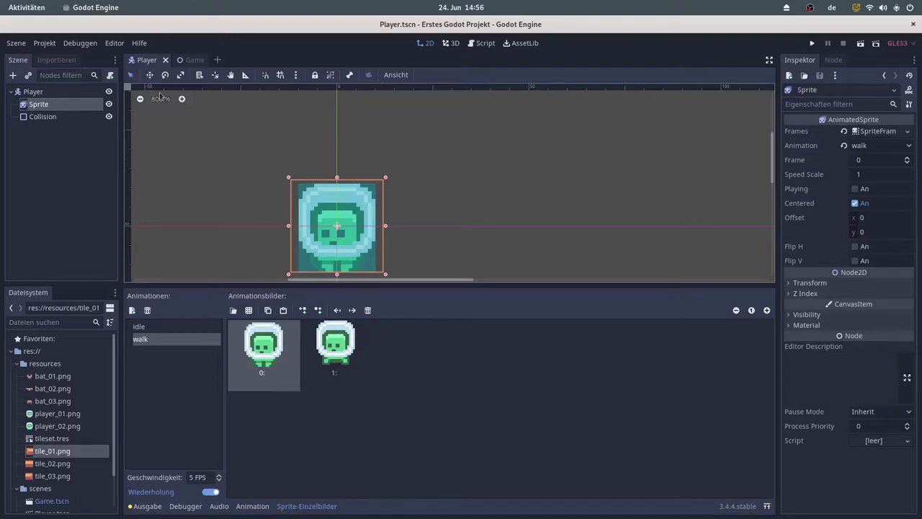
click(189, 60)
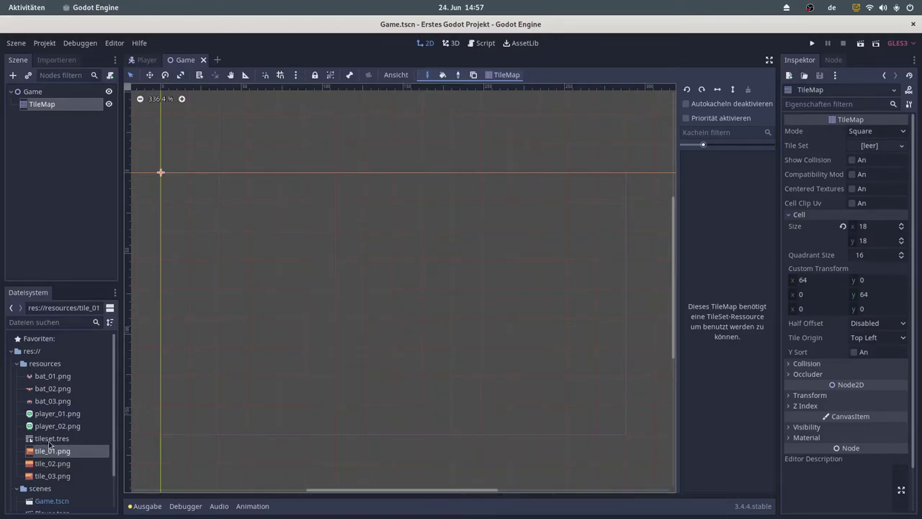
Assign tileset.tres as the TileMap's Tile Set, save, and paint the lower-left platform.
mouse_move(46, 441)
mouse_down()
mouse_move(714, 261)
mouse_move(870, 146)
mouse_up()
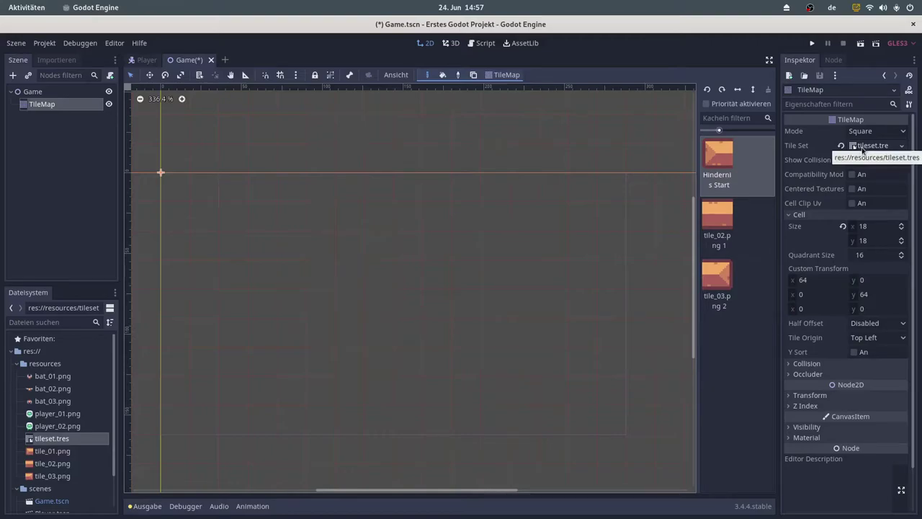
key(ctrl+s)
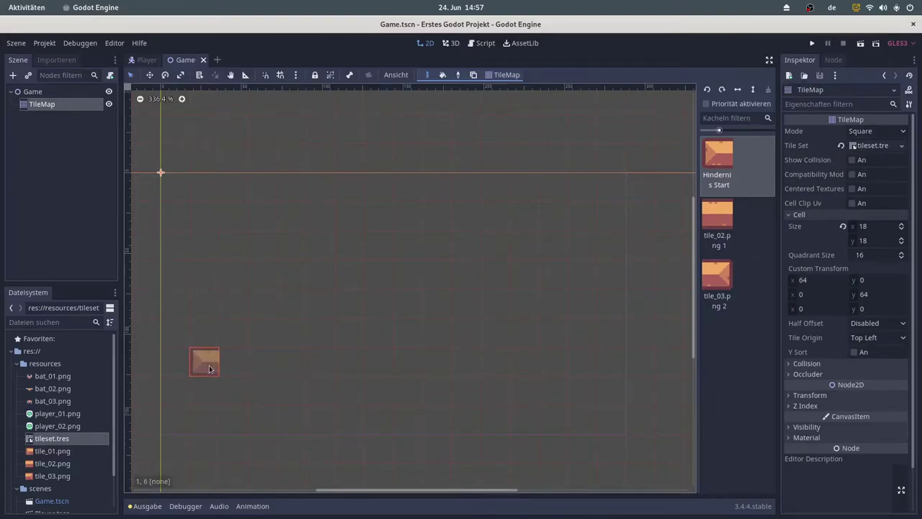
click(228, 362)
click(717, 217)
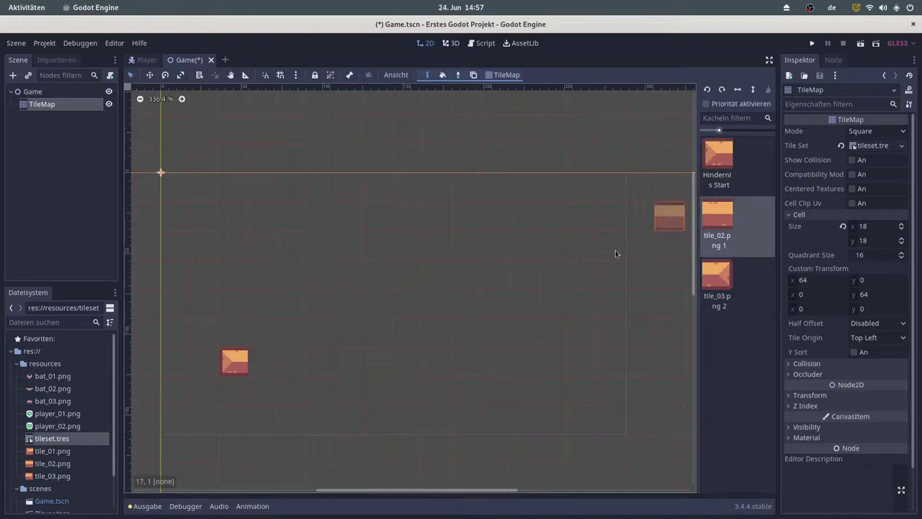
click(264, 360)
click(283, 358)
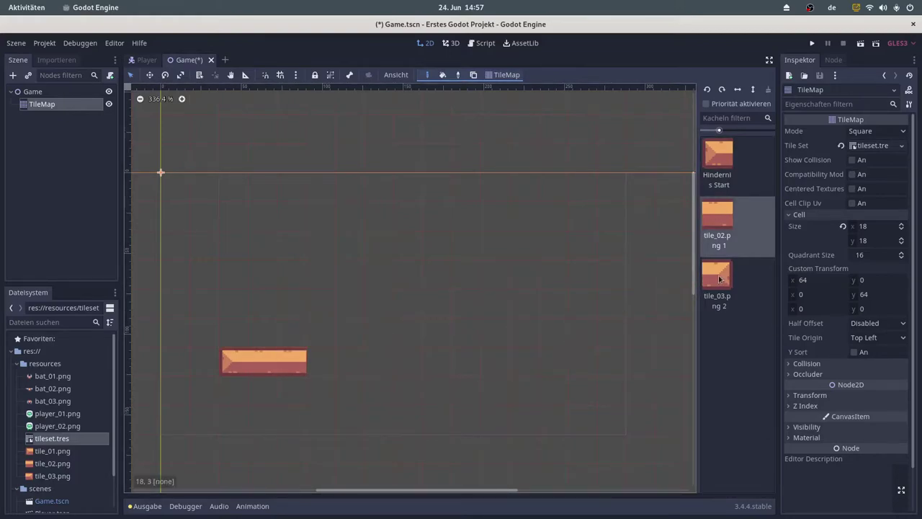
click(718, 281)
click(315, 362)
Paint the upper-centre platform with a start tile, three middle tiles and an end tile.
click(718, 155)
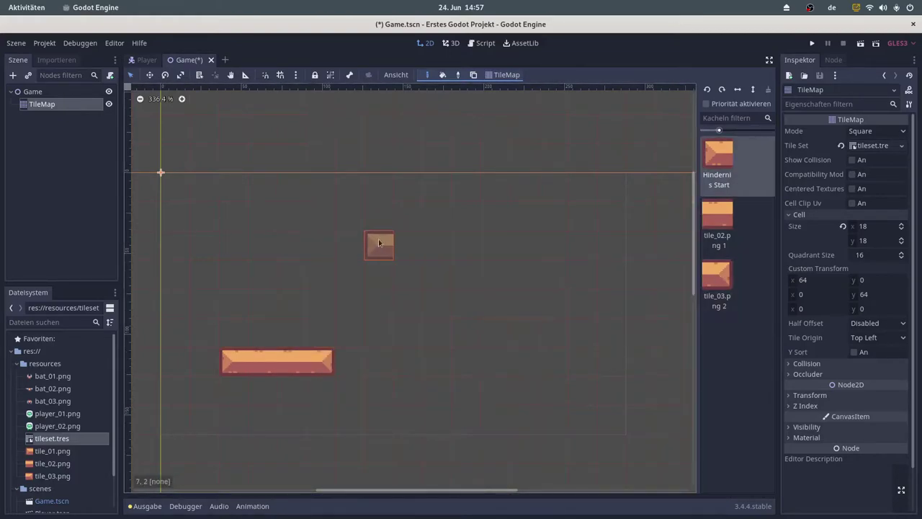
click(408, 220)
click(718, 217)
drag(436, 216, 496, 216)
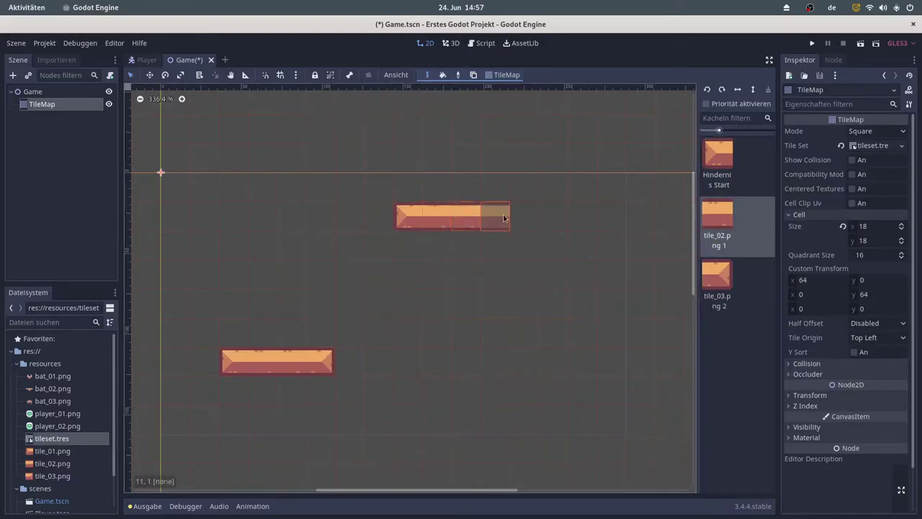
click(718, 277)
click(525, 221)
Paint a small two-tile platform on the right and a longer upper-left platform.
click(717, 155)
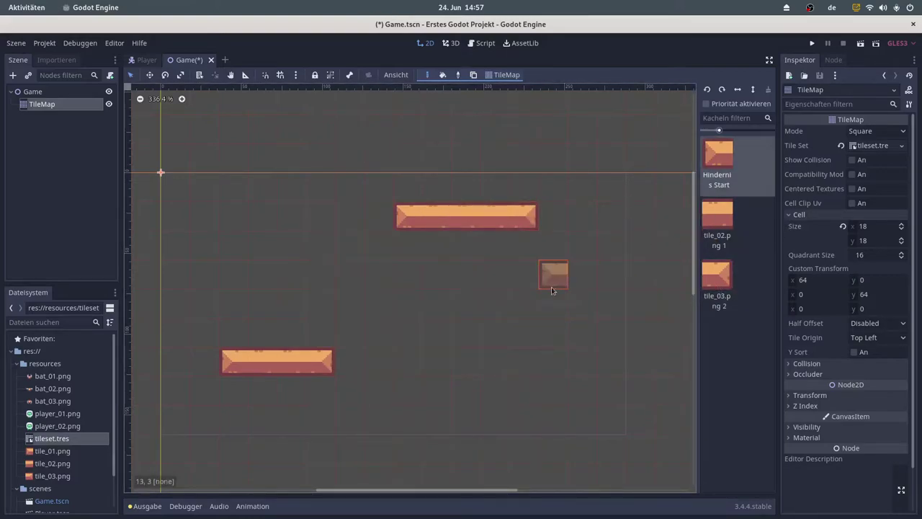
click(523, 308)
click(745, 286)
click(545, 311)
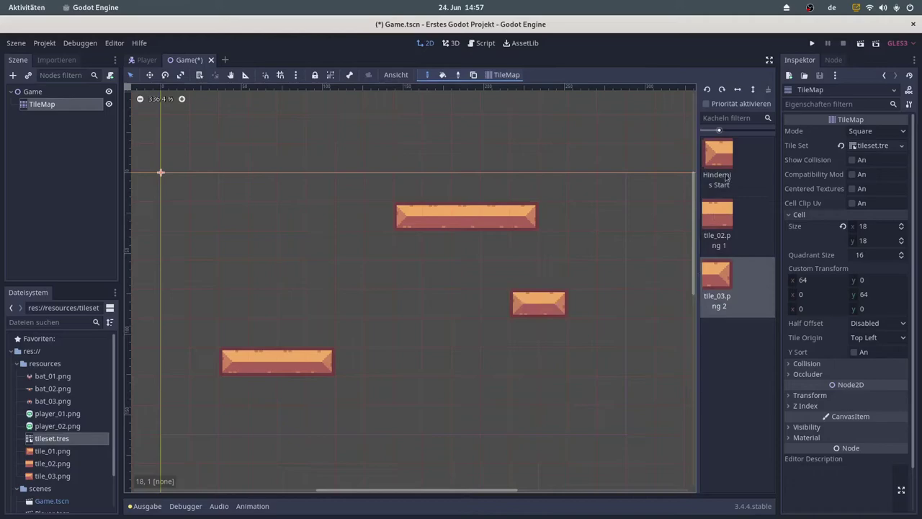
click(723, 173)
click(207, 245)
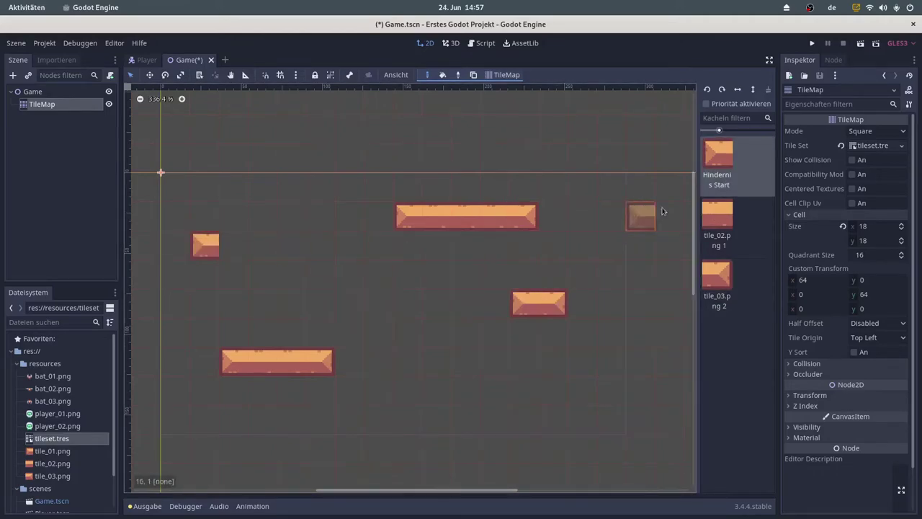
click(717, 216)
drag(241, 247, 292, 247)
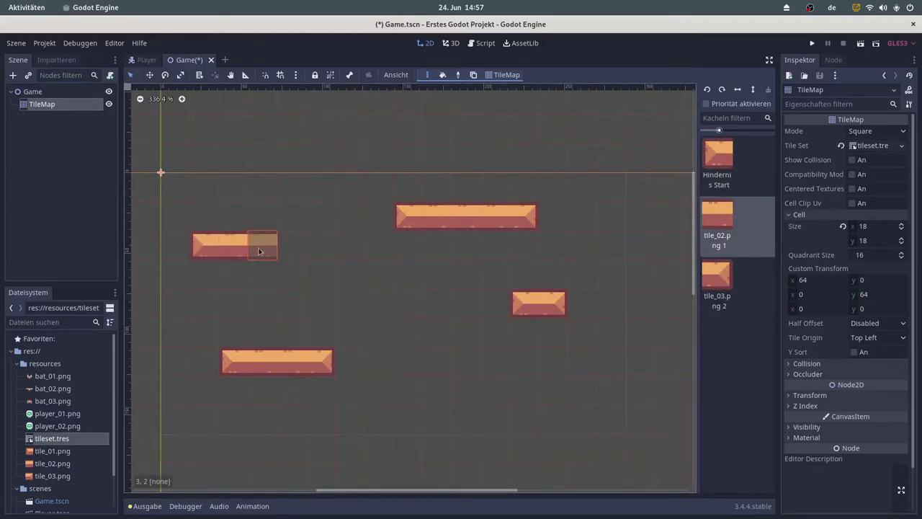
click(717, 289)
click(320, 245)
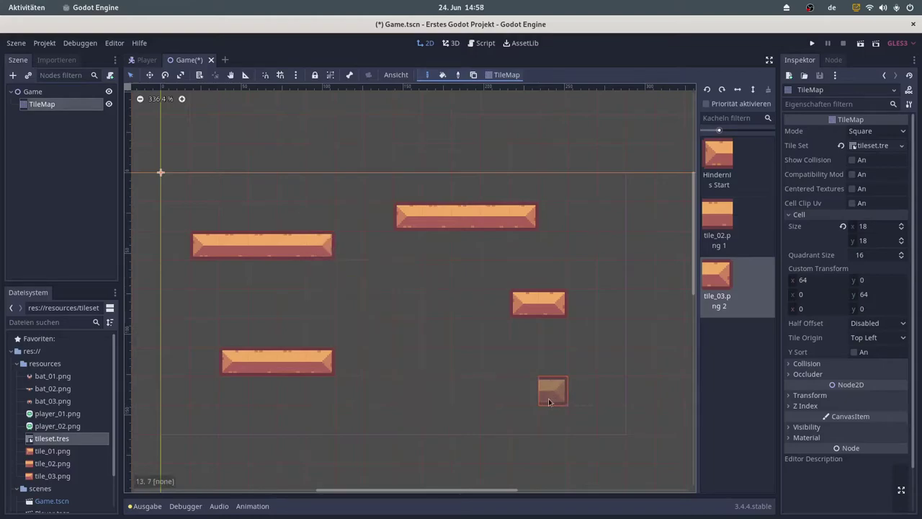
Paint the lower-right platform after erasing a misplaced tile, add a small middle platform, and save.
click(583, 418)
right_click(582, 419)
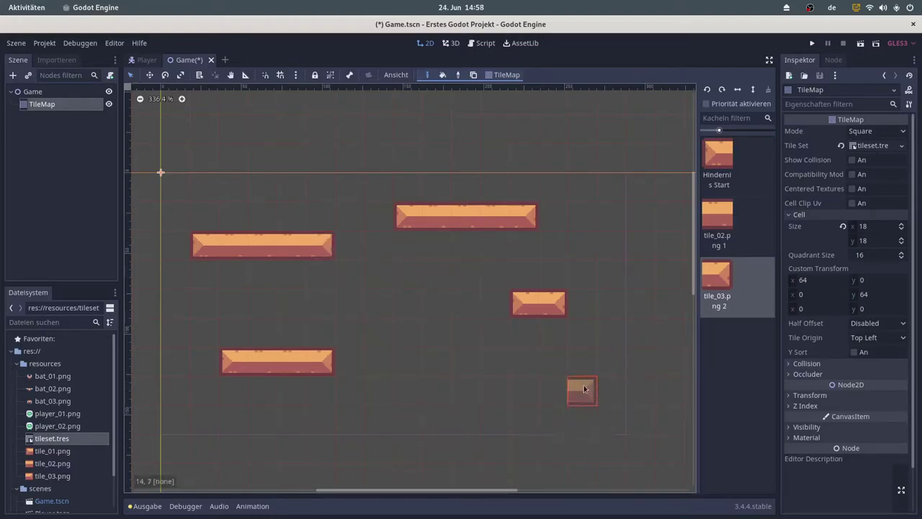
click(581, 390)
click(718, 216)
drag(581, 390, 467, 393)
click(717, 155)
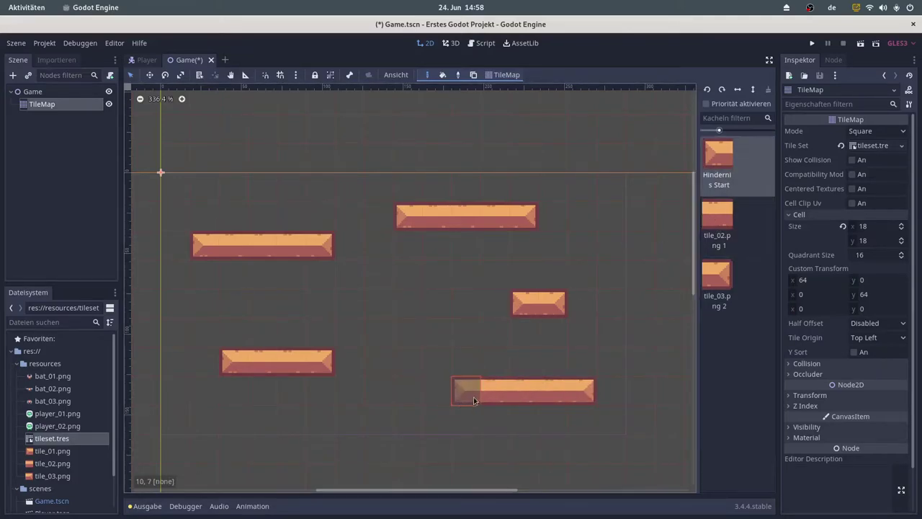
click(467, 392)
click(407, 303)
click(717, 277)
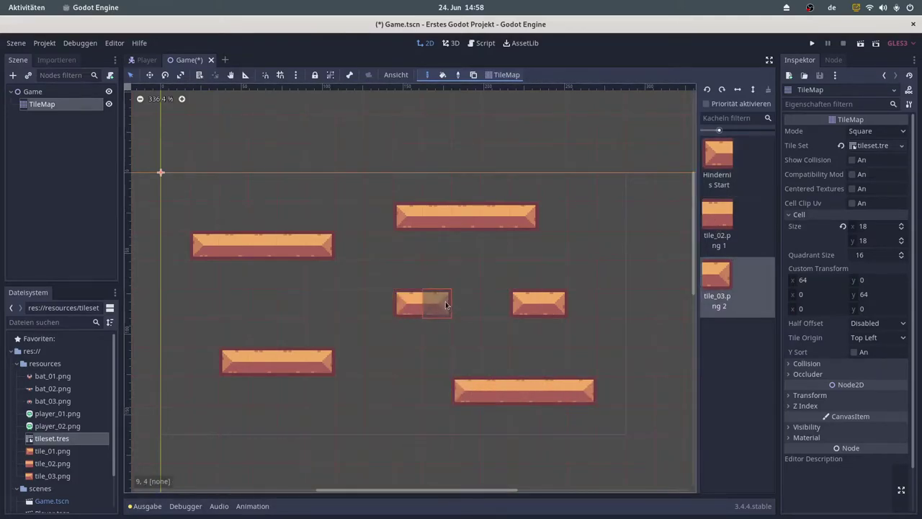
click(437, 304)
key(ctrl+s)
ctrl+click(412, 306)
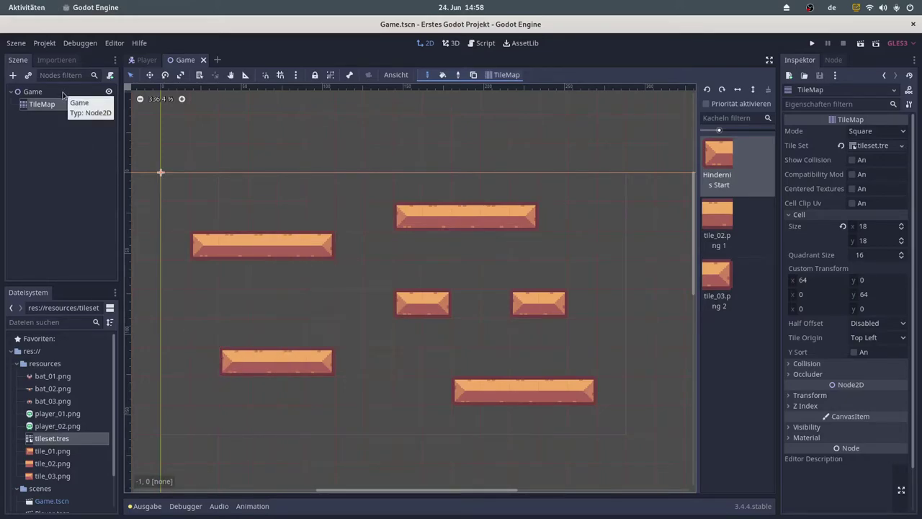
Instance scenes/Player.tscn under Game, place it on the lower-left platform, and save.
click(62, 96)
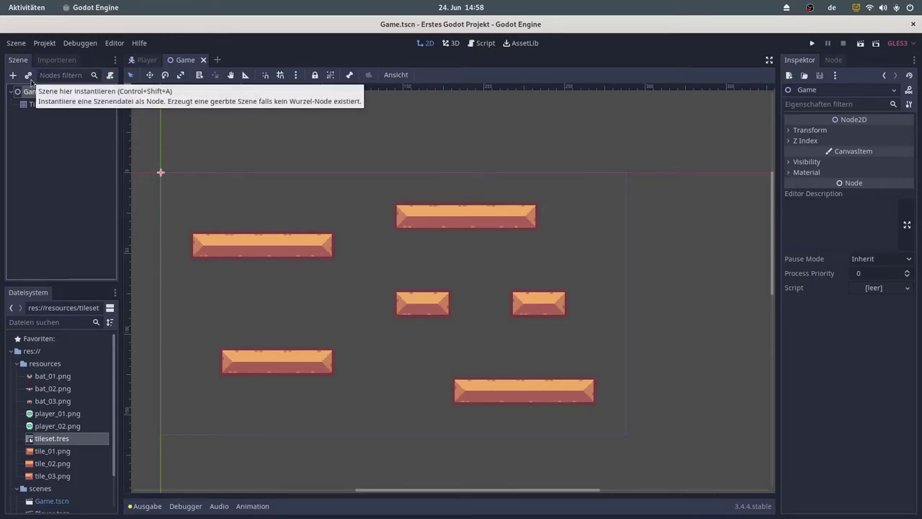
click(31, 82)
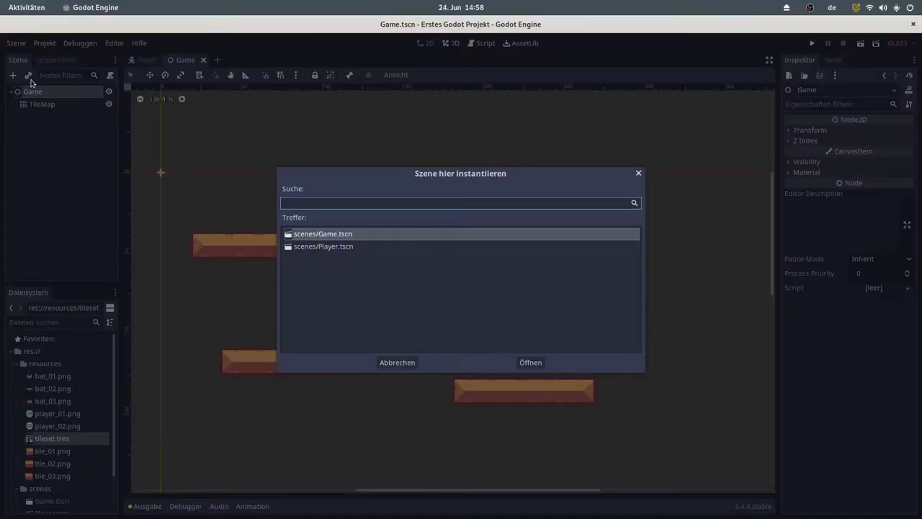
click(344, 249)
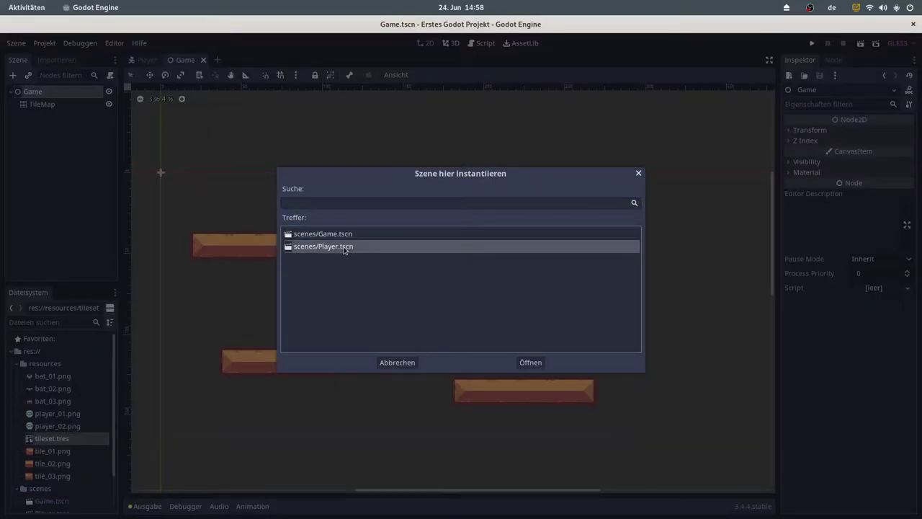
click(539, 365)
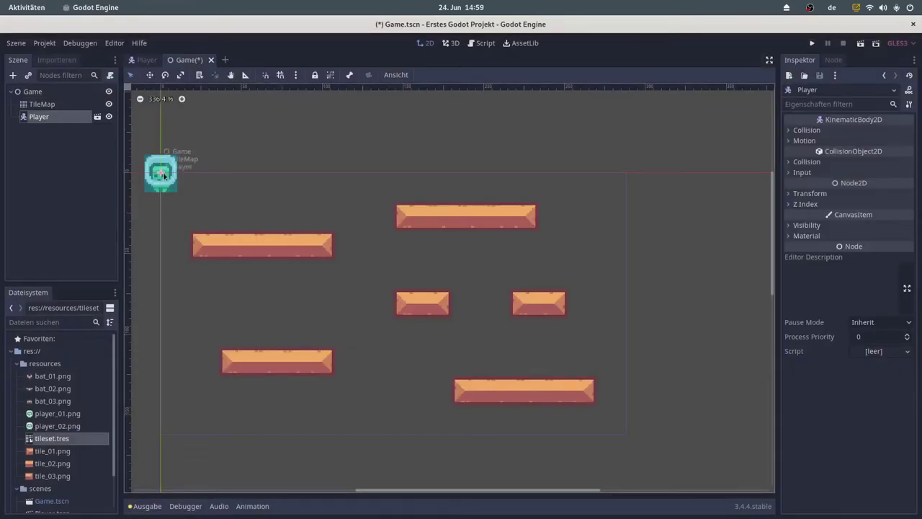
mouse_move(161, 175)
mouse_down()
mouse_move(400, 273)
mouse_move(276, 330)
mouse_up()
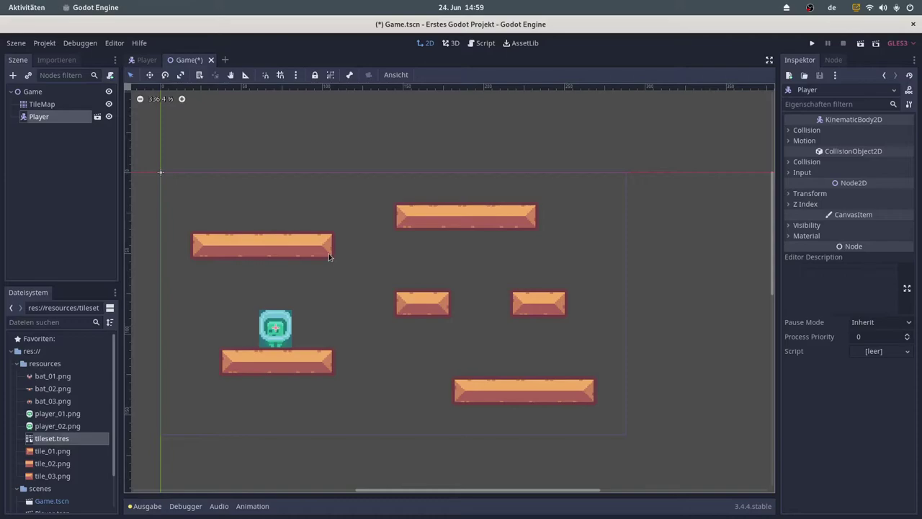
key(ctrl+s)
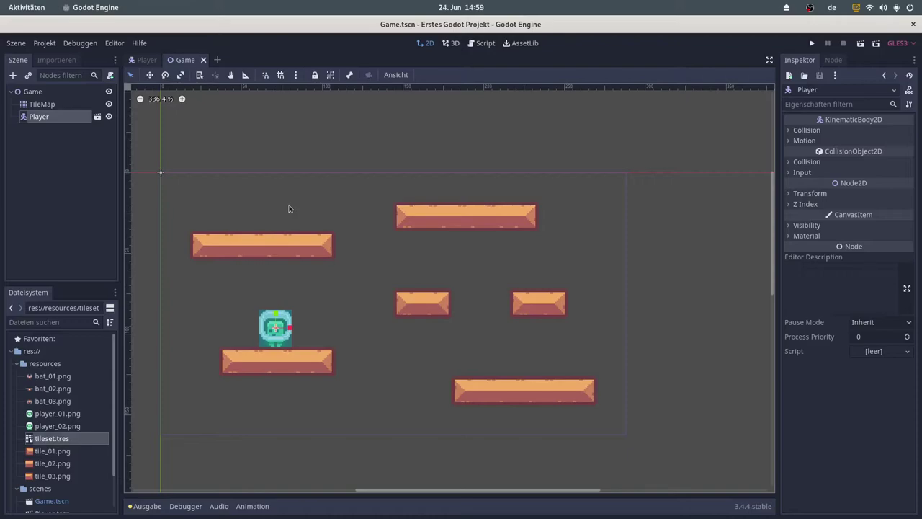
Attach a new GDScript, res://scenes/Player.gd, to the Player root node.
mouse_move(152, 62)
click(151, 61)
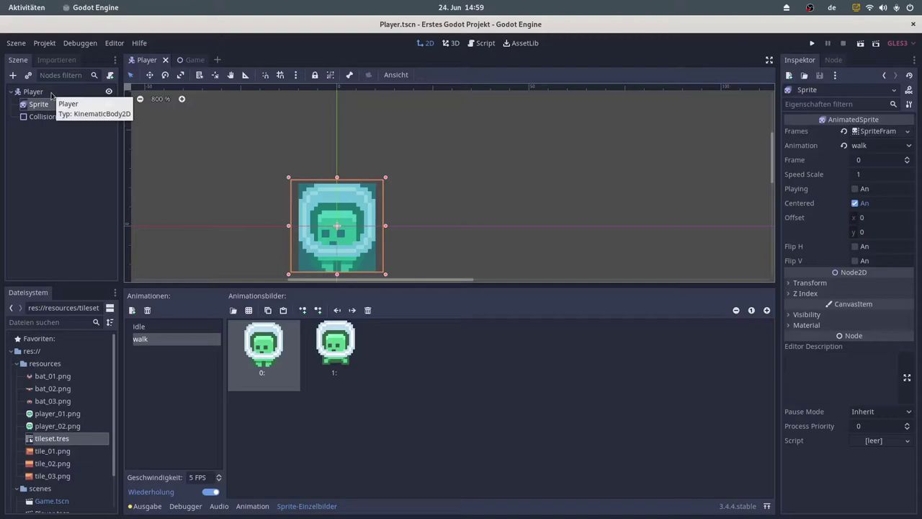
click(50, 92)
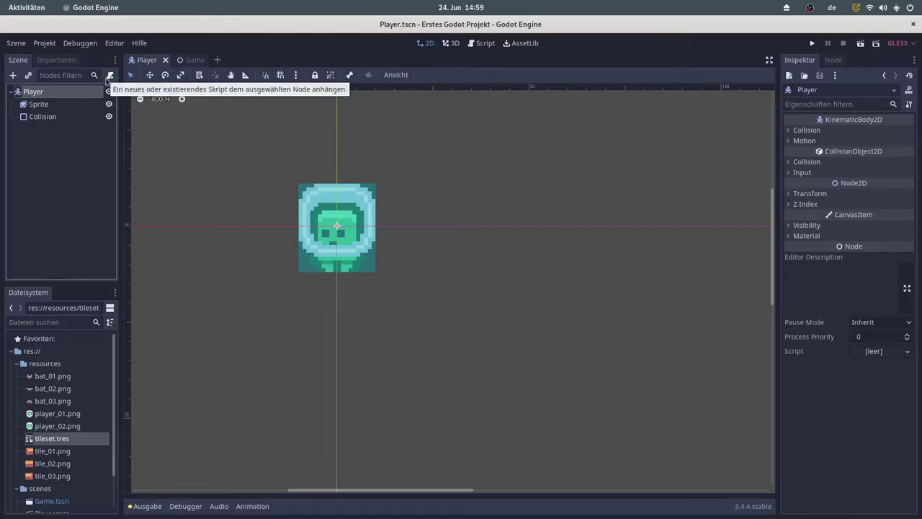
click(109, 75)
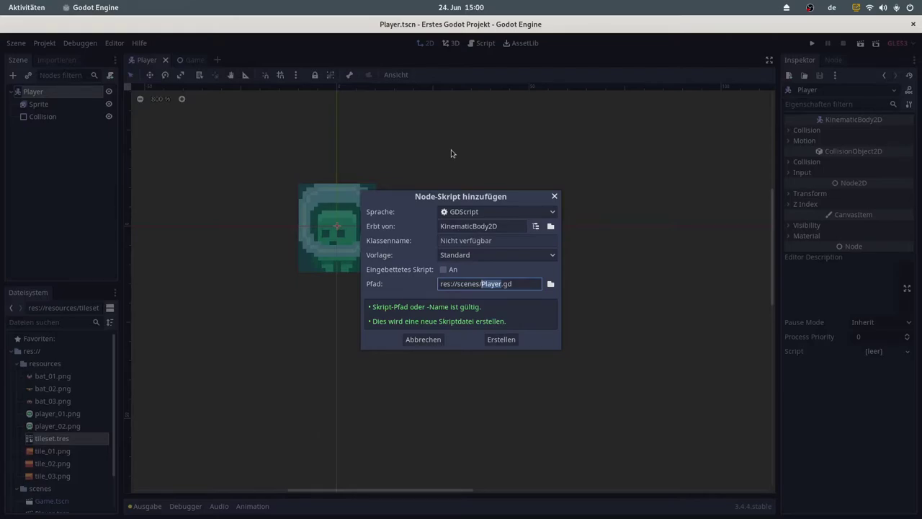
click(464, 215)
click(465, 214)
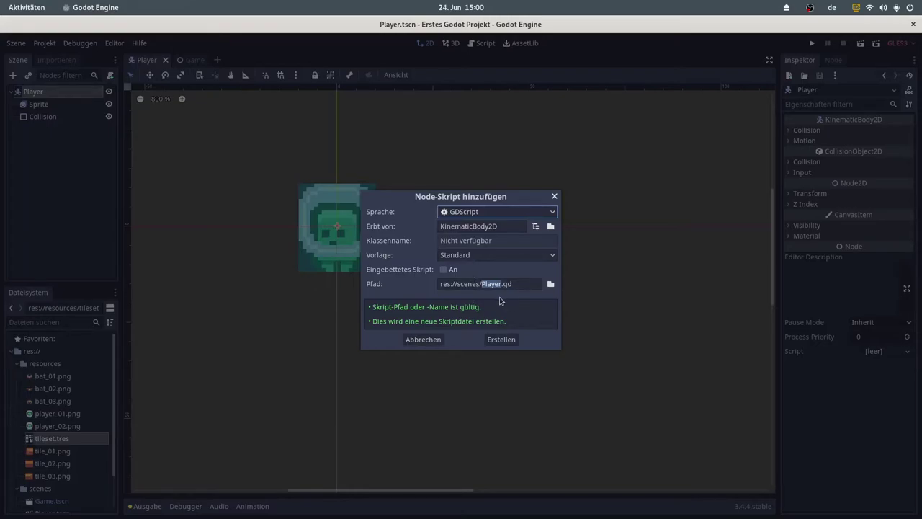
click(512, 342)
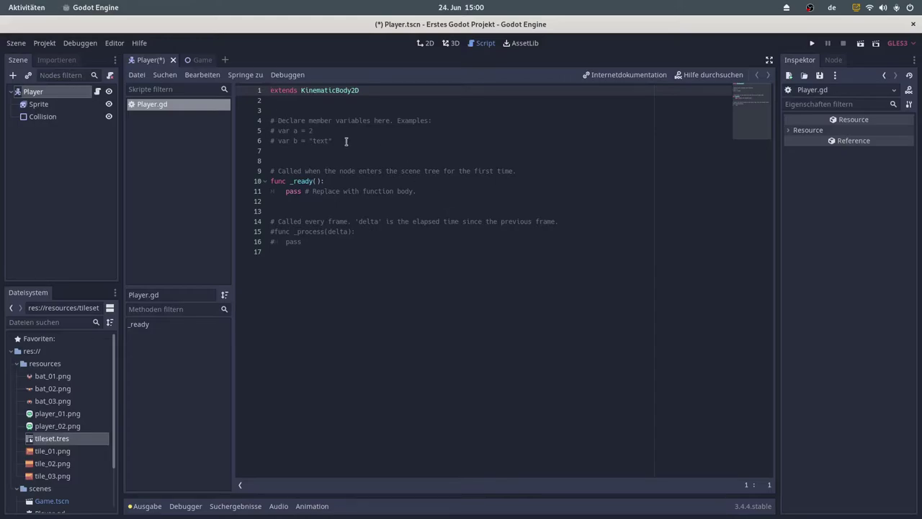
Replace the example member-variable comments with const MOVEMENT_FACTOR : float = 50.0 and save.
click(303, 151)
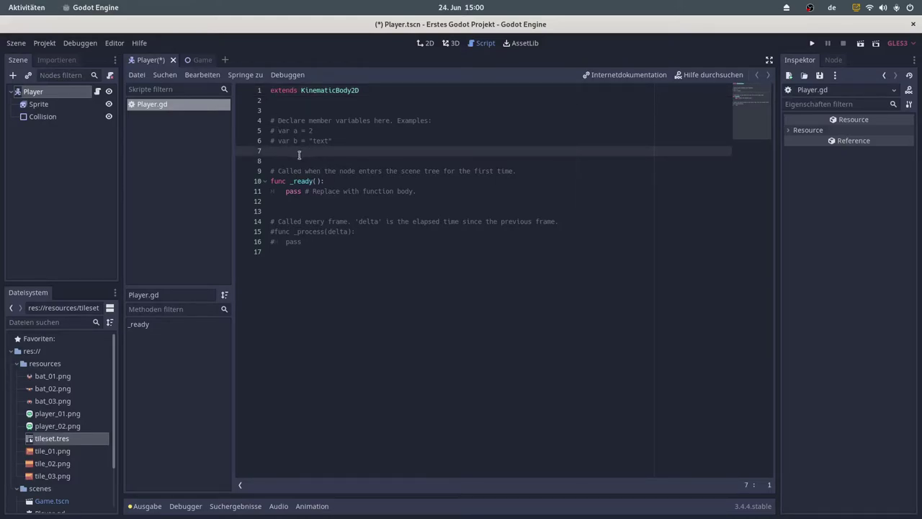
drag(271, 161, 305, 95)
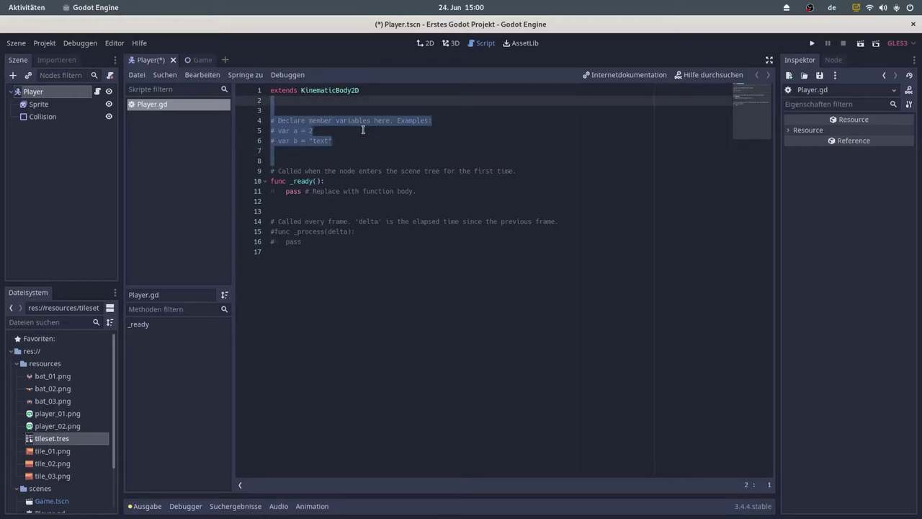
key(BackSpace)
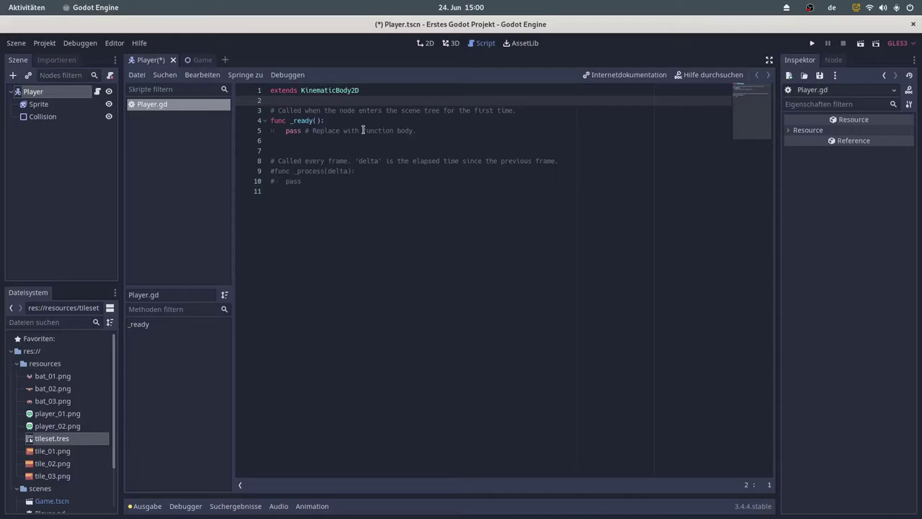
key(Return)
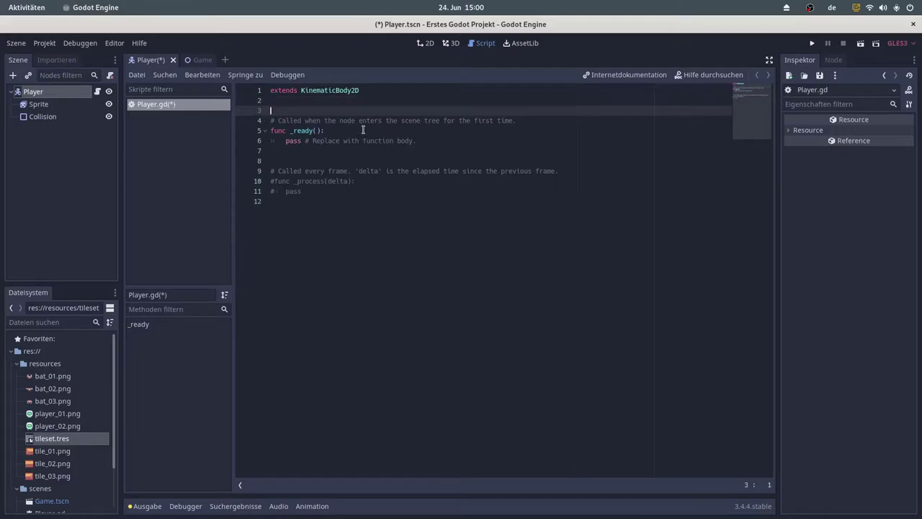
key(Return)
key(Up)
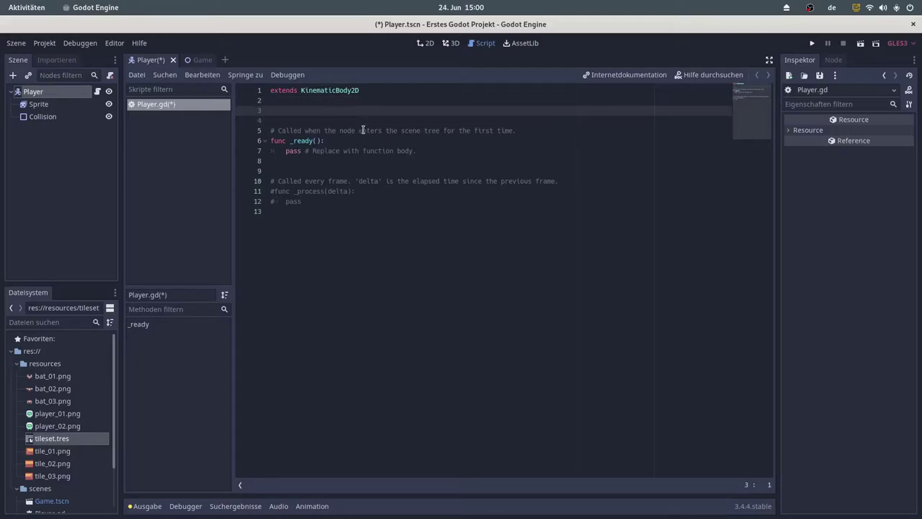
text(const )
text(MOVEMENT_FACT)
text(OR : float)
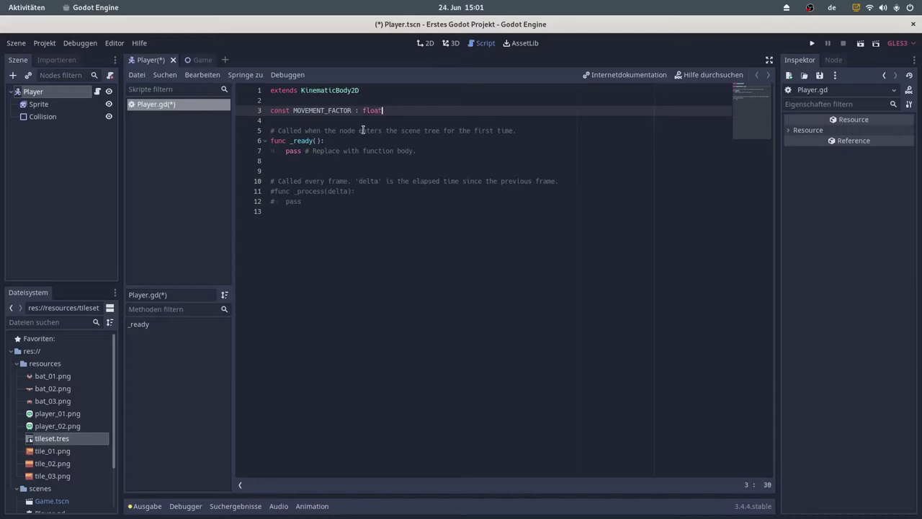
text( =)
text( 50.0)
key(ctrl+s)
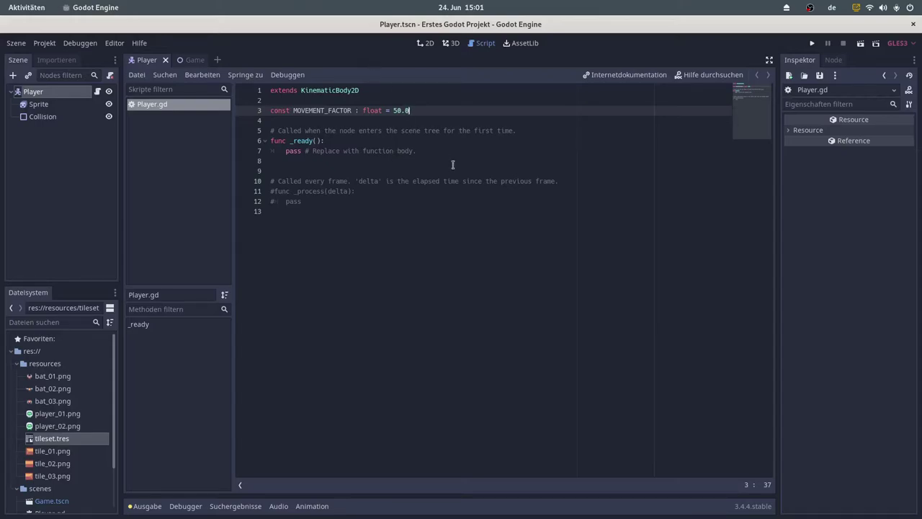
Delete the template _ready function block and save the script.
click(299, 159)
key(shift+Up)
key(shift+Up)
key(shift+Up)
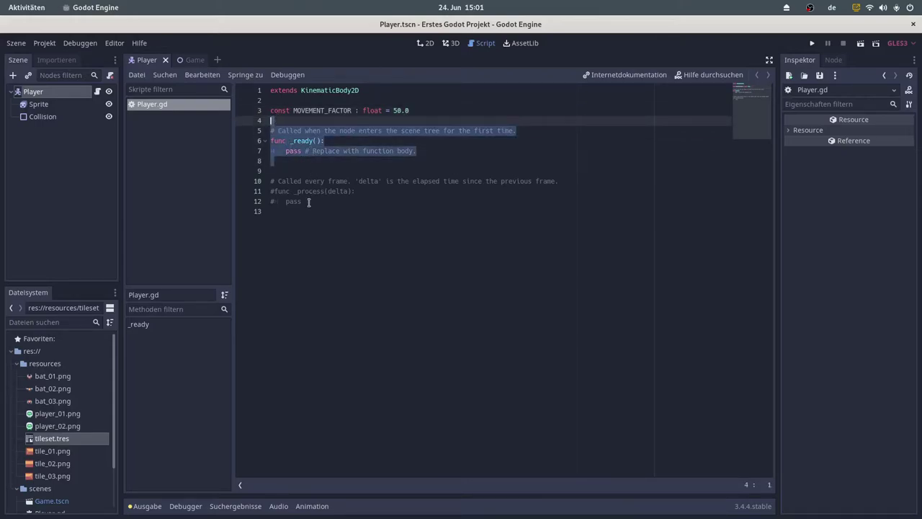
key(ctrl+shift+d)
drag(295, 200, 267, 123)
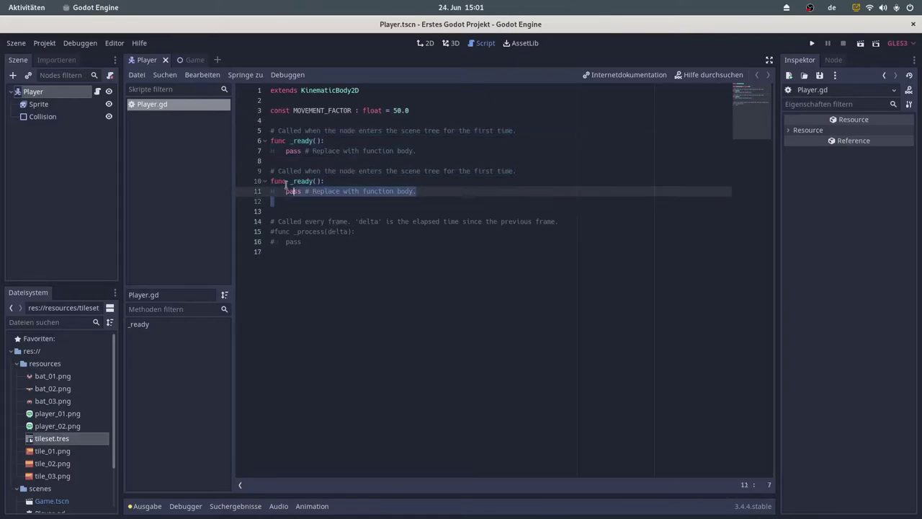
key(BackSpace)
key(BackSpace)
key(ctrl+s)
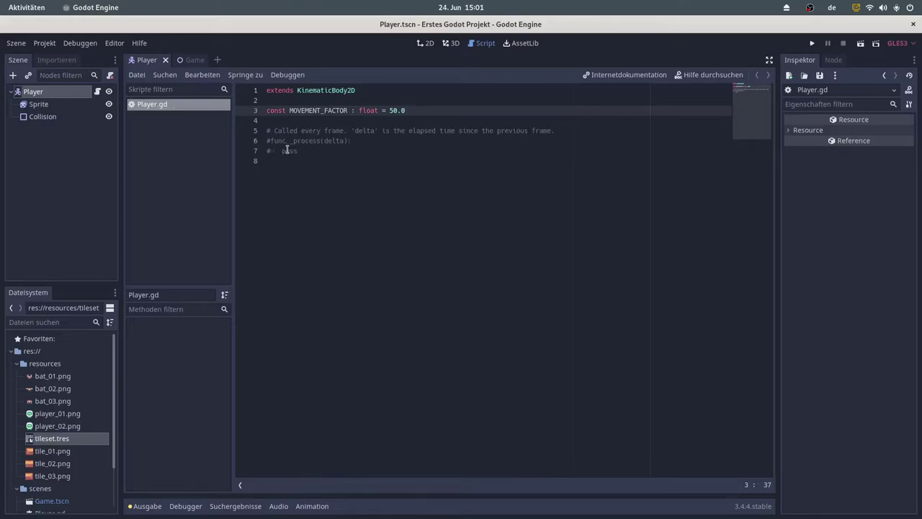
Uncomment the _process function and remove the float type from MOVEMENT_FACTOR.
click(267, 141)
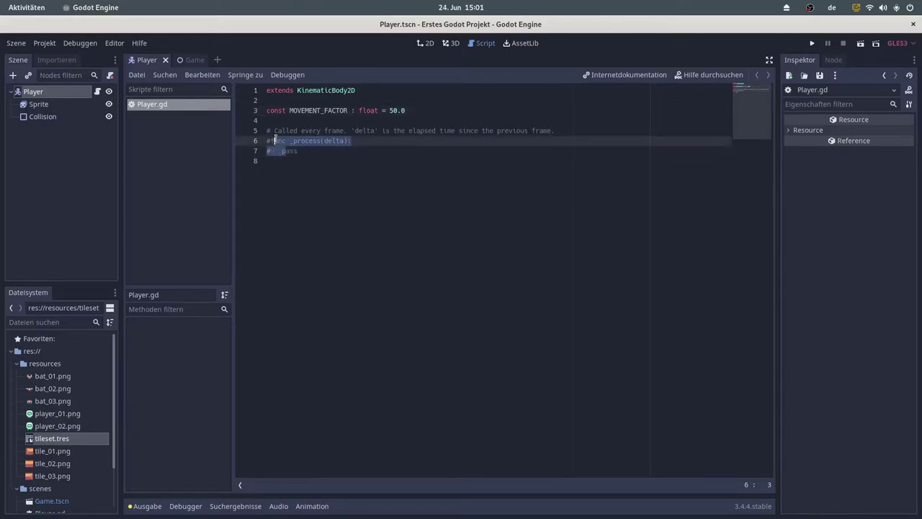
key(ctrl+k)
key(Down)
key(ctrl+k)
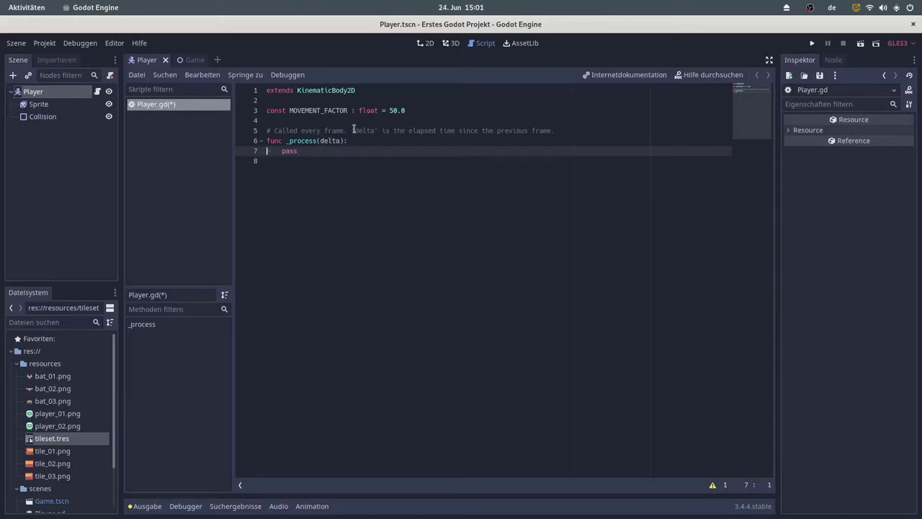
drag(380, 111, 351, 110)
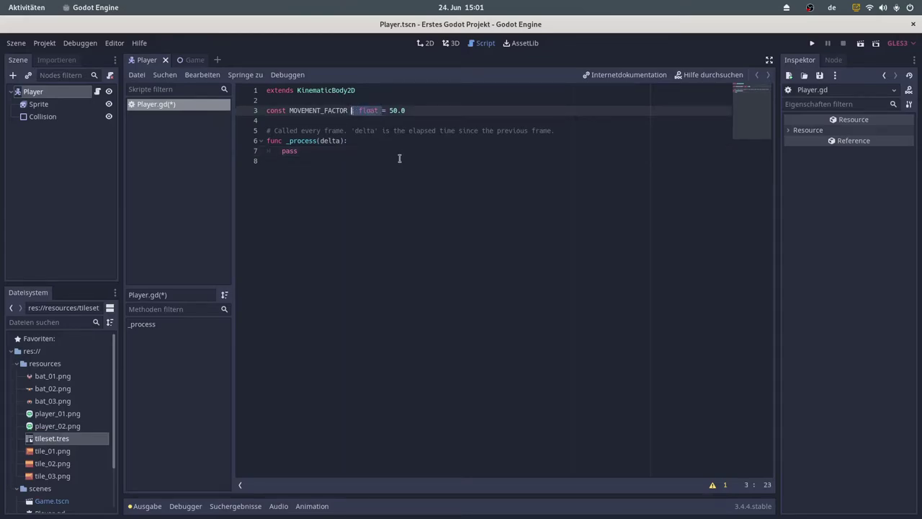
key(BackSpace)
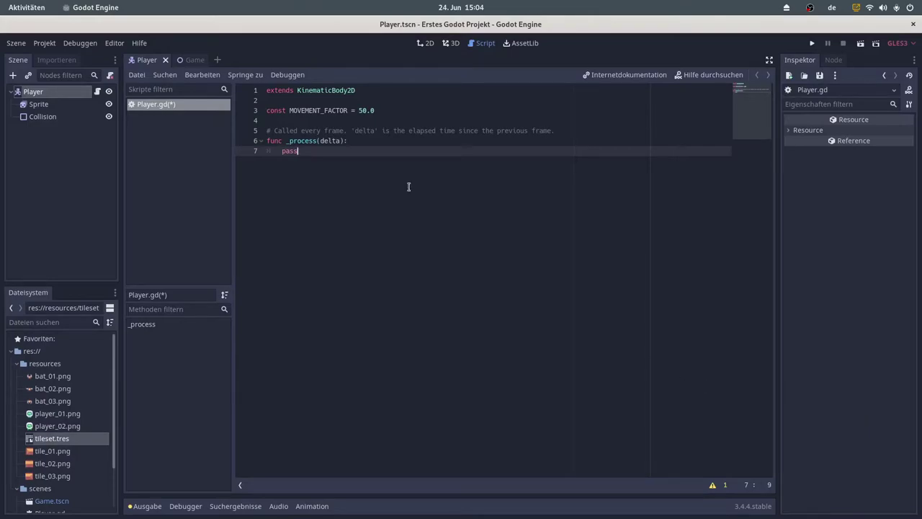
Add var x_movement = 0.0 and var y_movement = 0.0 inside _process and save.
drag(375, 141, 350, 101)
click(390, 140)
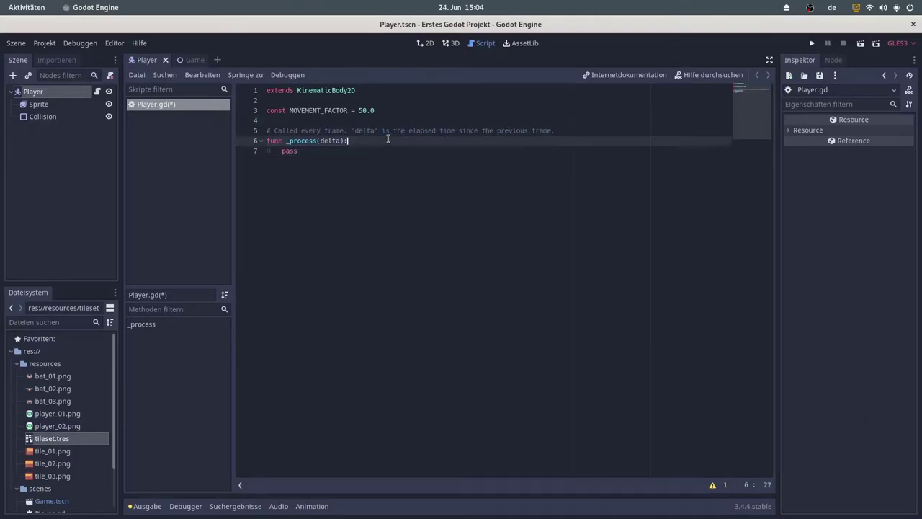
key(Return)
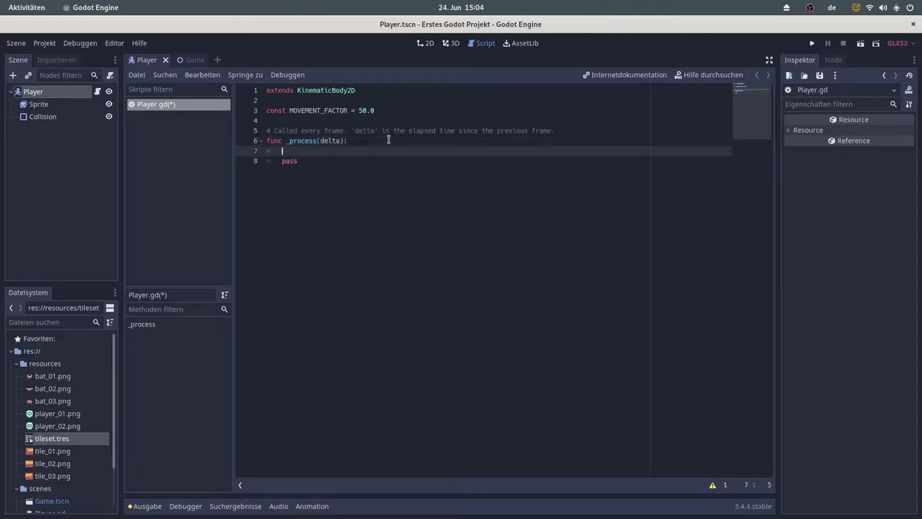
text(va)
text(r )
text(x_move)
text(ment = )
text(0)
text(.0)
key(Return)
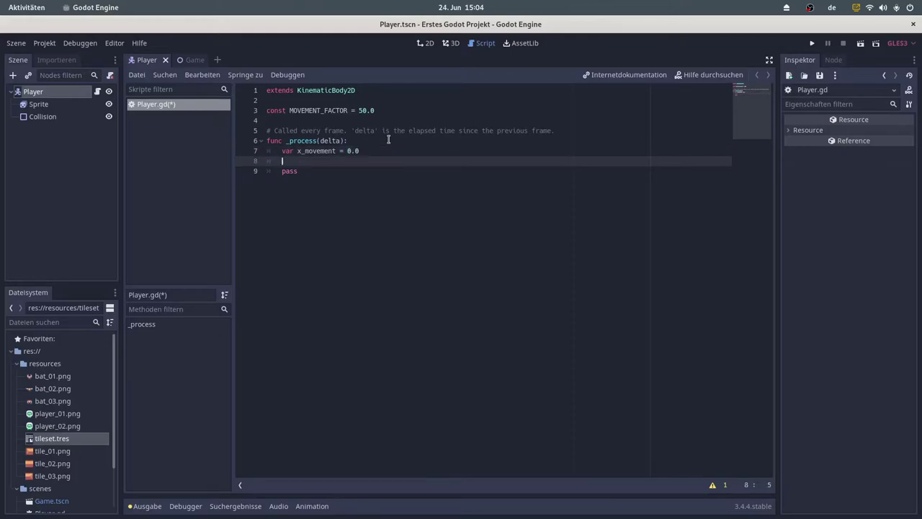
text(var y_mov)
text(ement = 0)
text(.0)
key(Return)
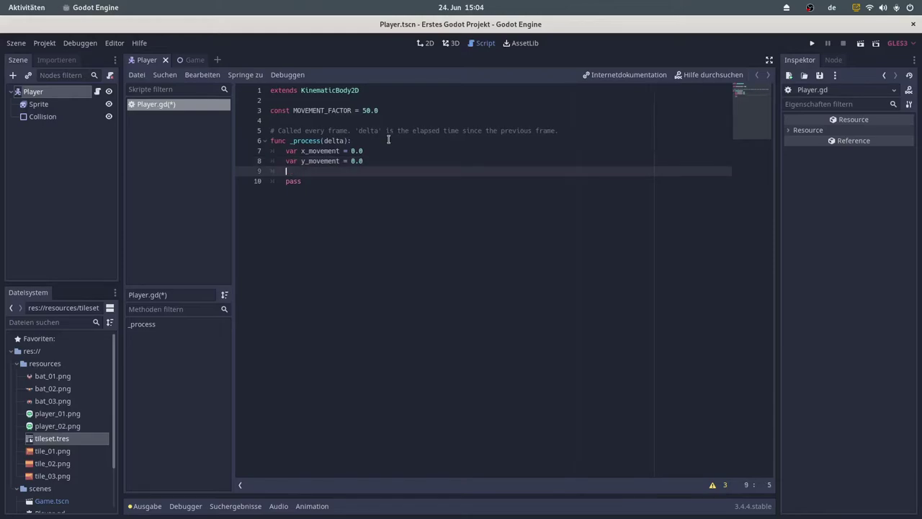
key(ctrl+s)
Add an if Input.is_action_pressed ("ui_left"): check containing pass, and save.
text(if )
text(Input.)
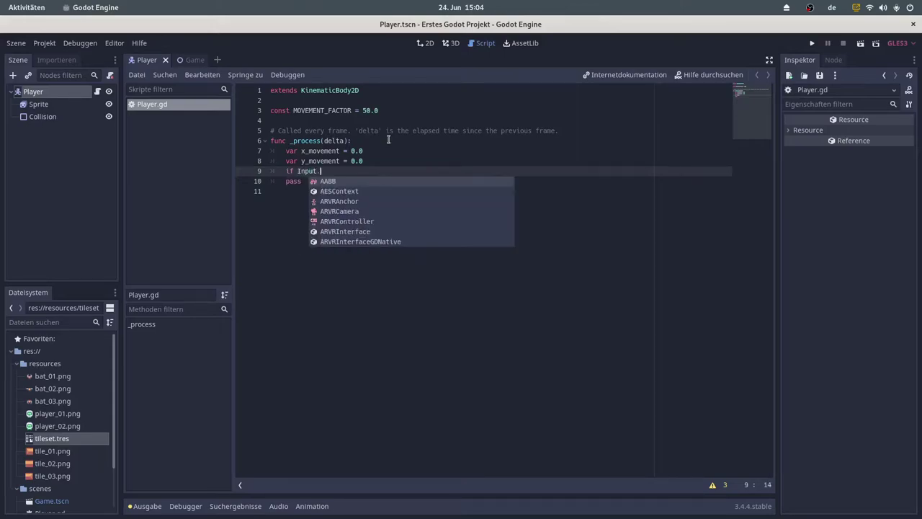
text(S)
key(BackSpace)
text(is)
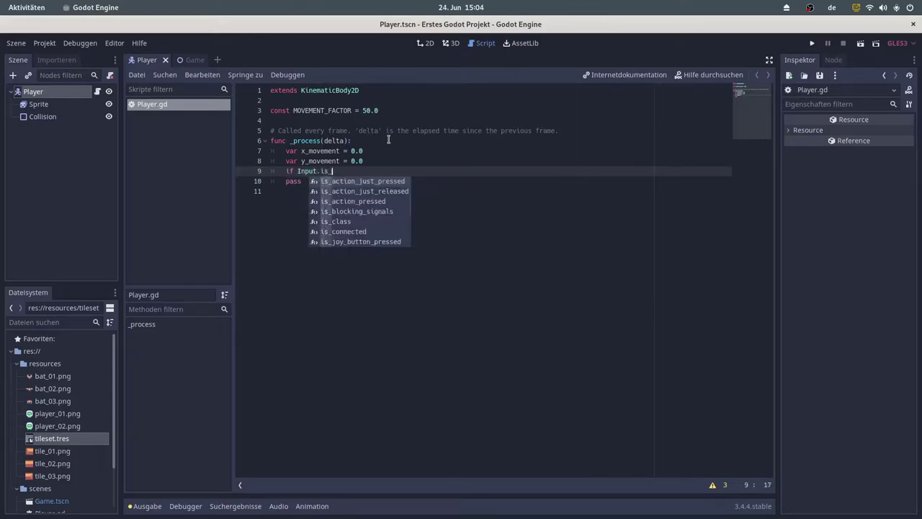
text(_action)
key(Down)
key(Down)
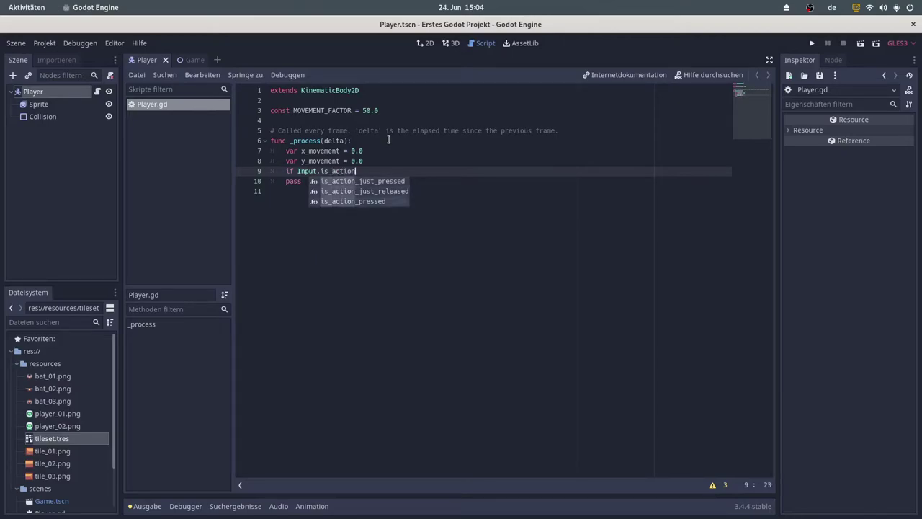
key(Return)
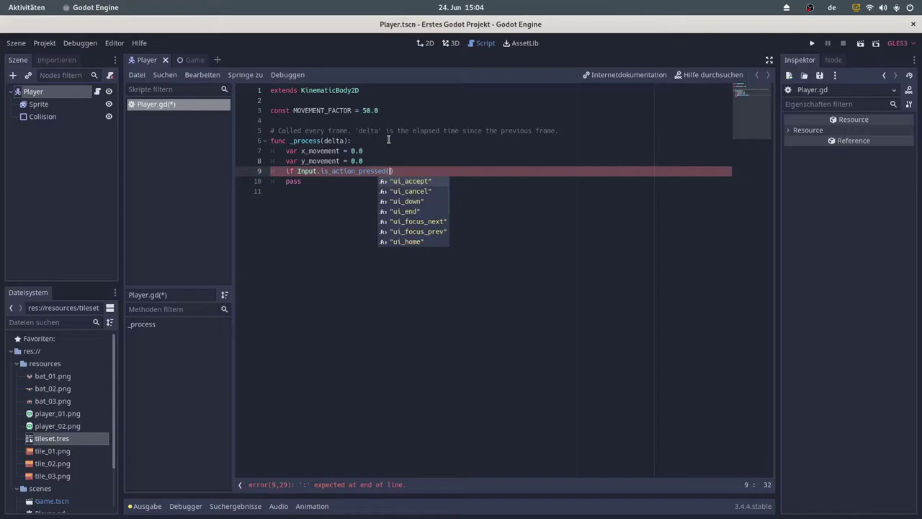
key(Down)
key(Down)
key(Down)
key(Down)
key(Down)
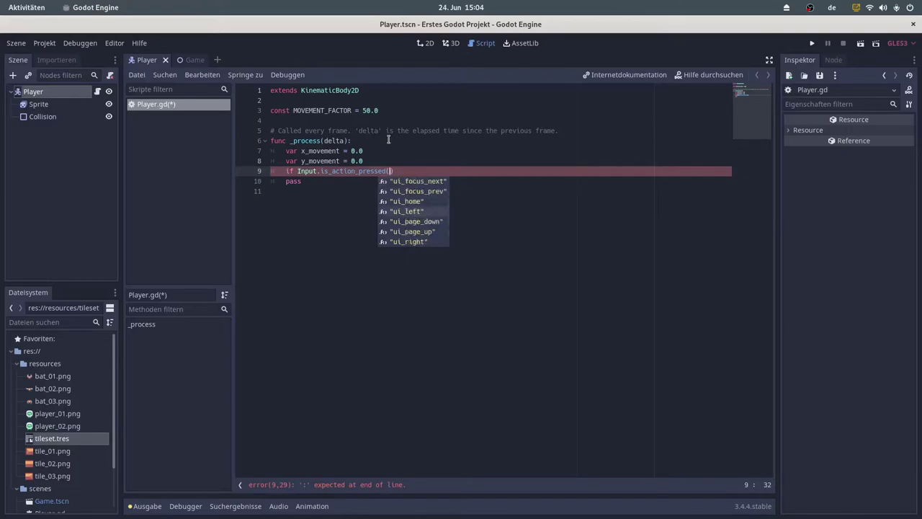
key(Down)
key(Down)
key(Down)
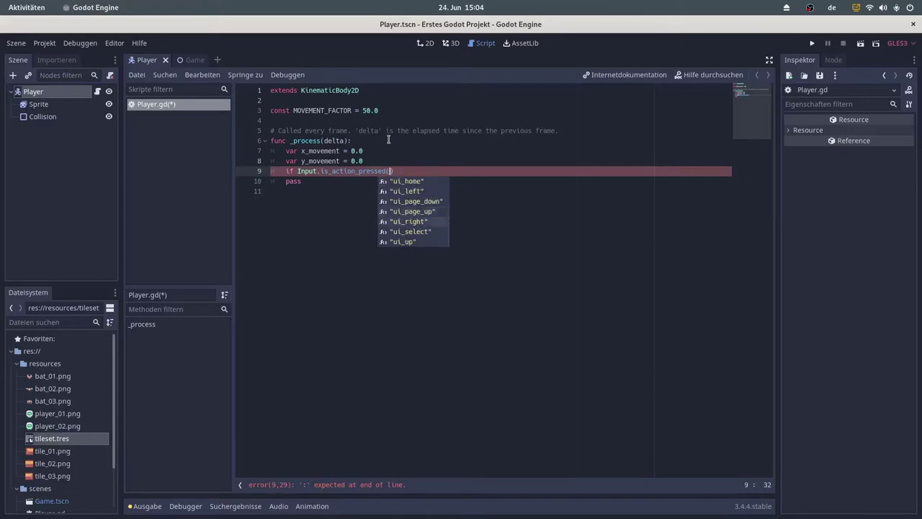
key(Down)
key(Down)
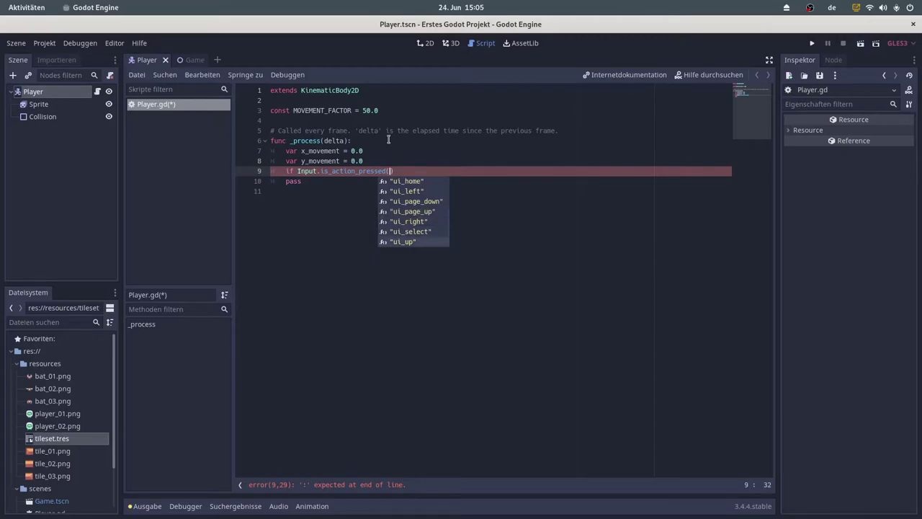
key(Up)
key(Up)
key(Up)
key(Up)
key(Up)
key(Return)
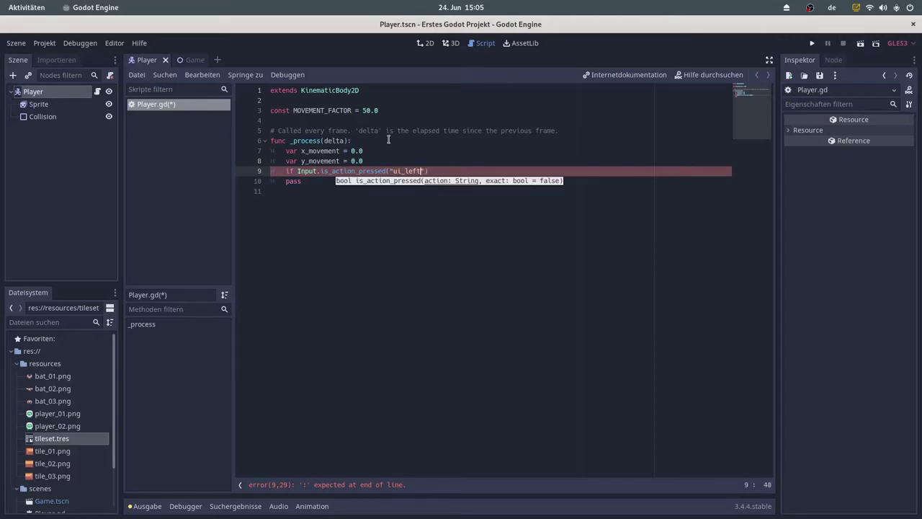
key(Left)
key(Left)
key(Left)
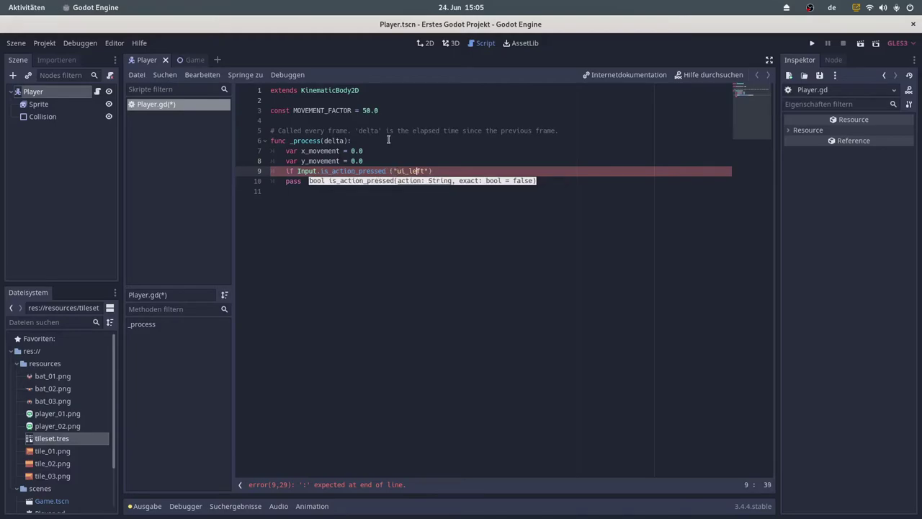
key(End)
key(Return)
text(pass)
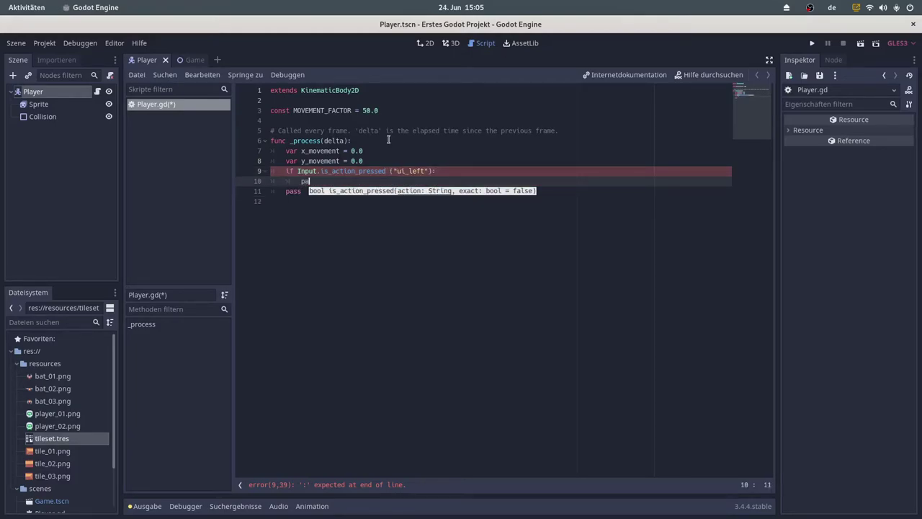
key(ctrl+s)
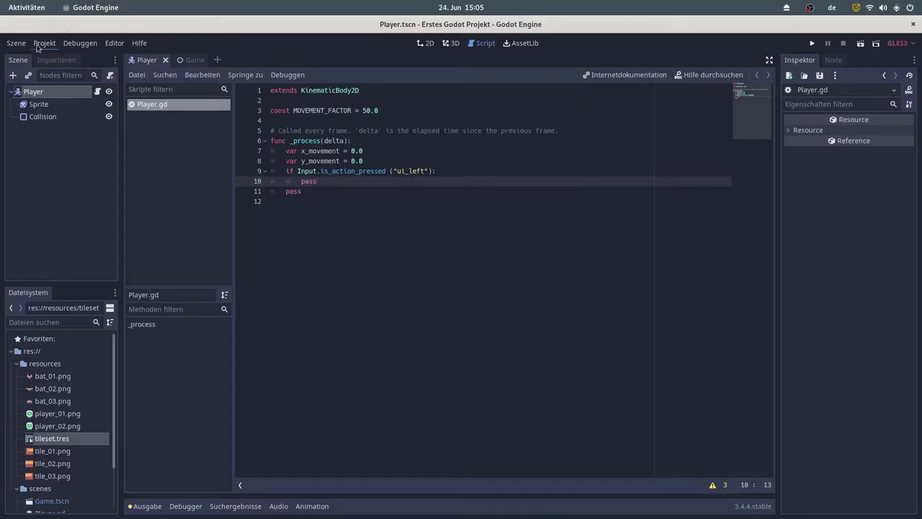
click(42, 45)
Review the ui_left, ui_right, ui_up and ui_down mappings in the Input Map, then close Project Settings.
click(50, 59)
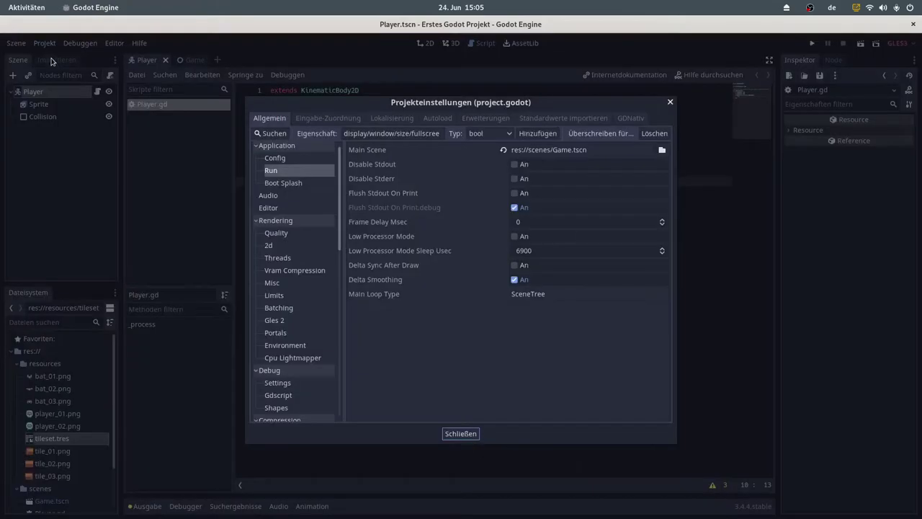
click(321, 120)
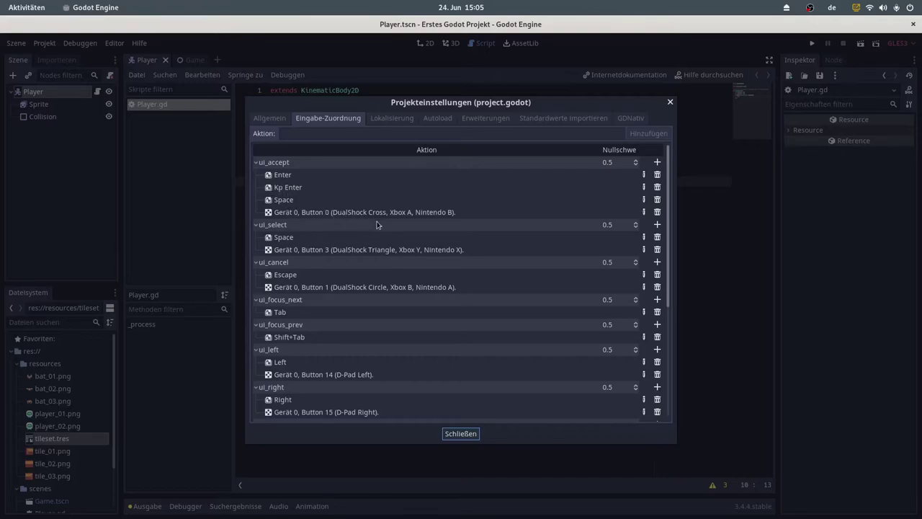
scroll(427, 288, down, 1)
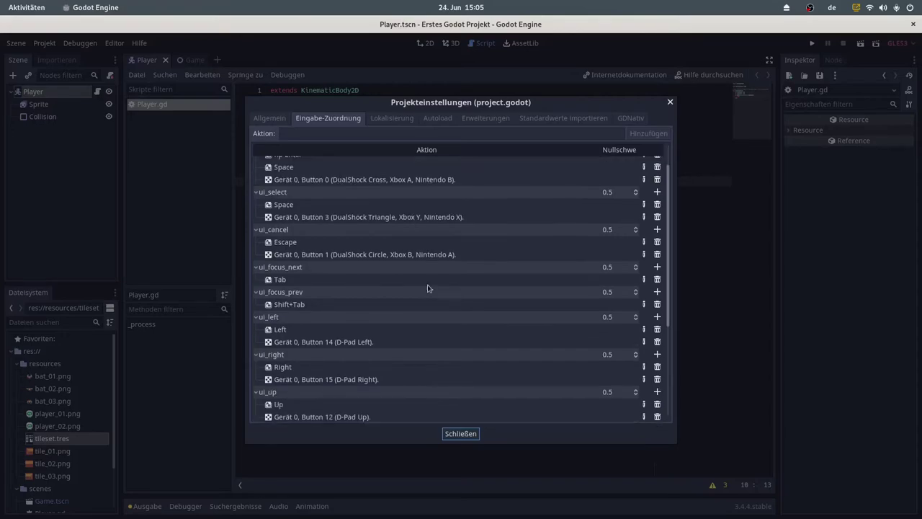
scroll(427, 288, down, 1)
scroll(427, 288, down, 3)
scroll(427, 288, down, 1)
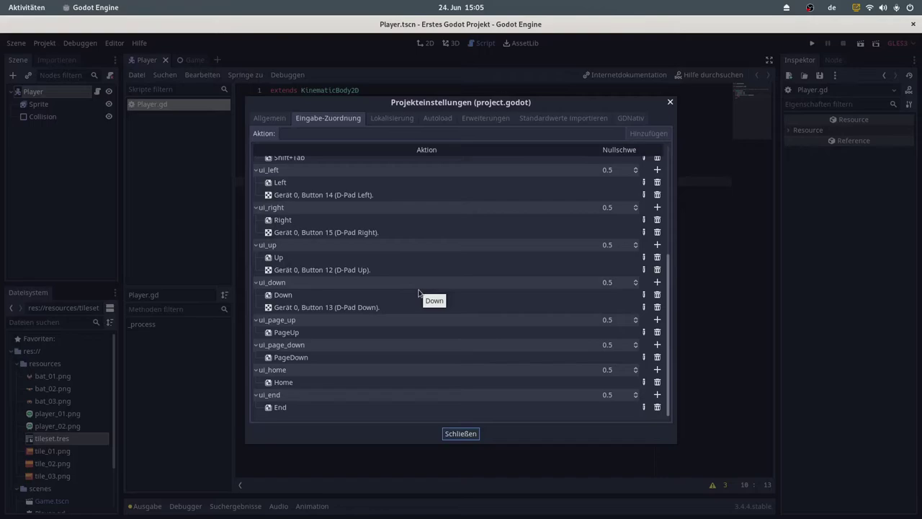
scroll(419, 293, up, 2)
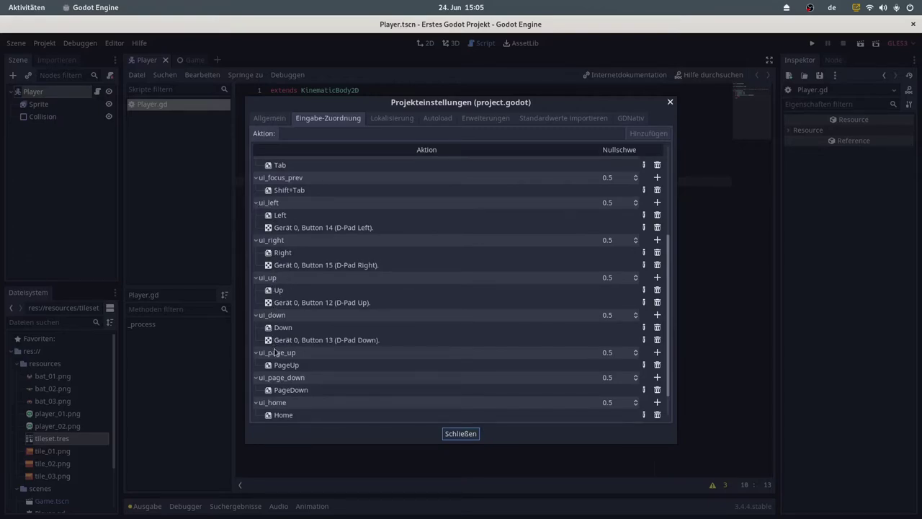
click(670, 103)
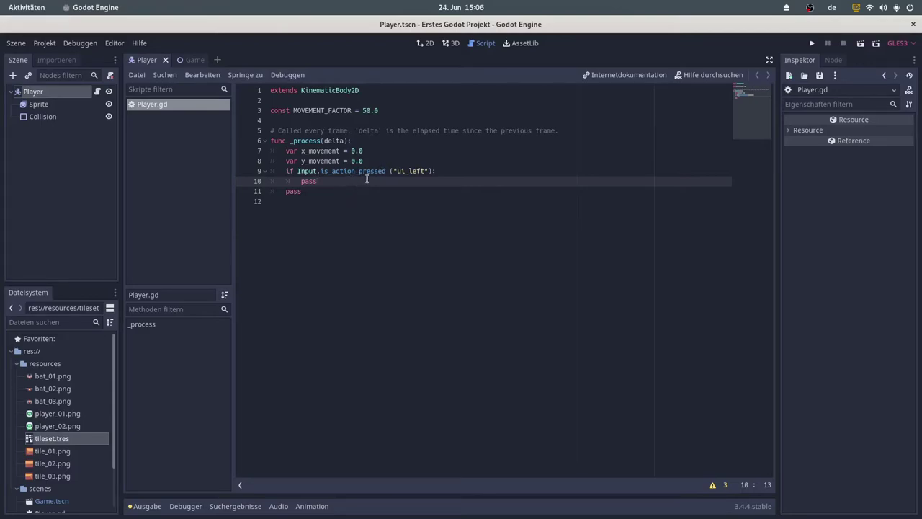
Write x_movement -= 1.0 inside the ui_left check and save.
click(444, 173)
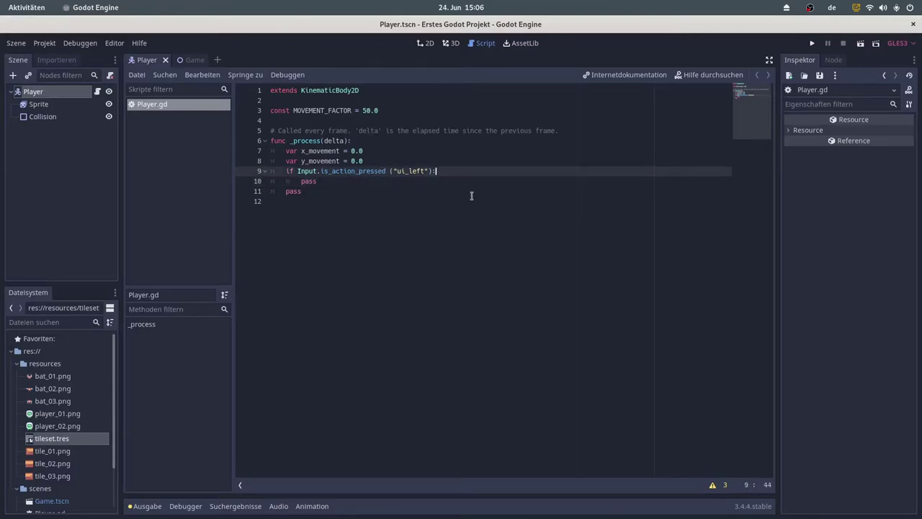
key(Return)
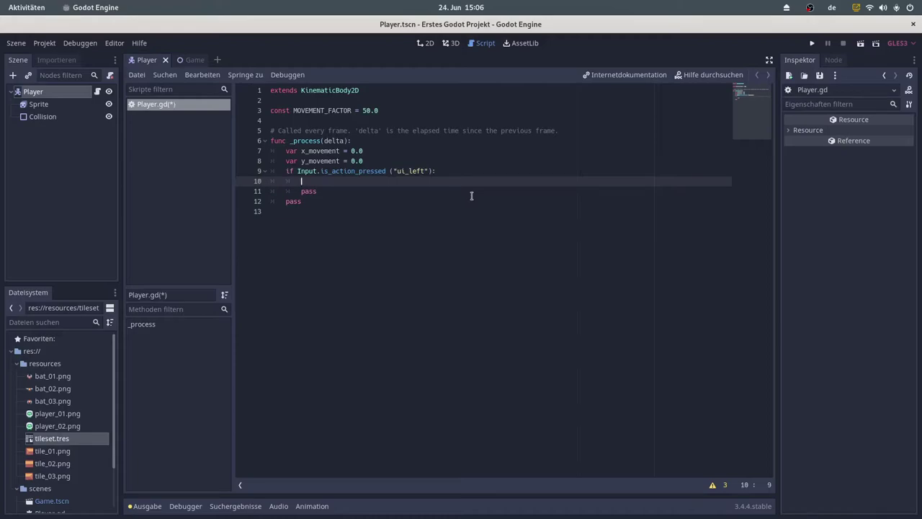
click(186, 61)
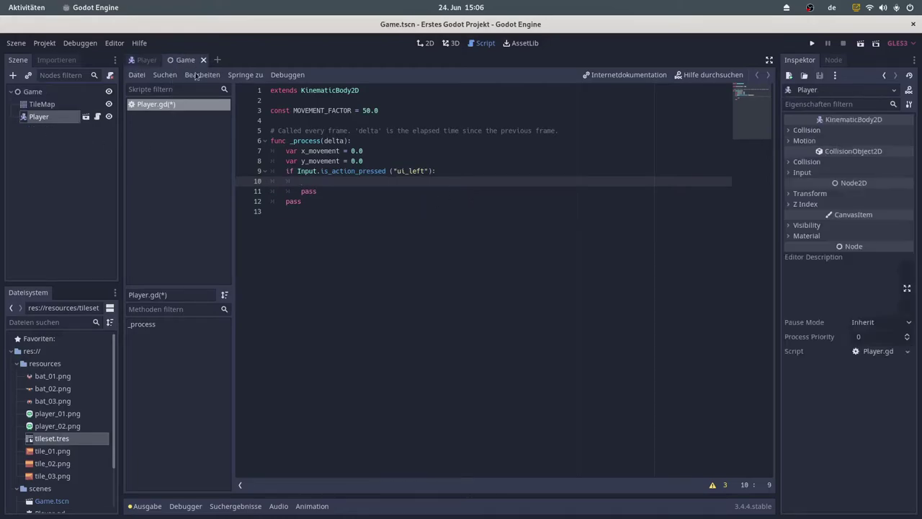
click(432, 43)
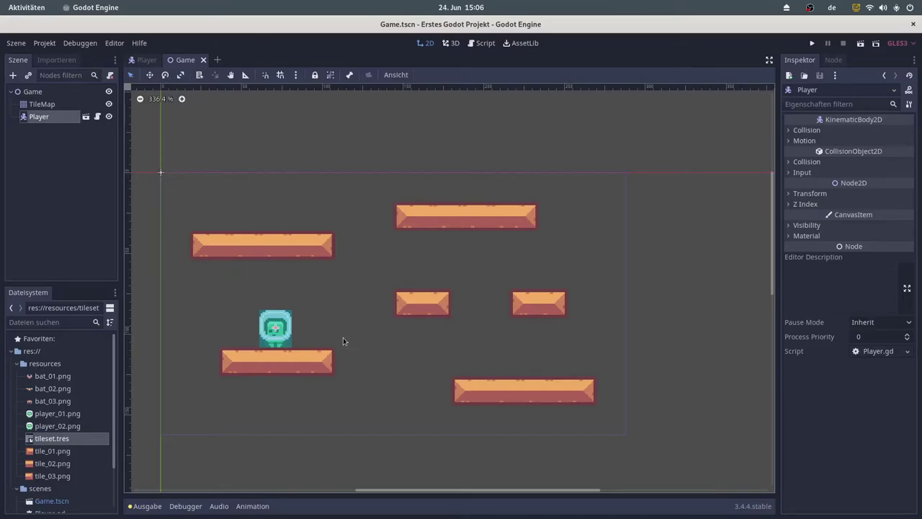
click(479, 43)
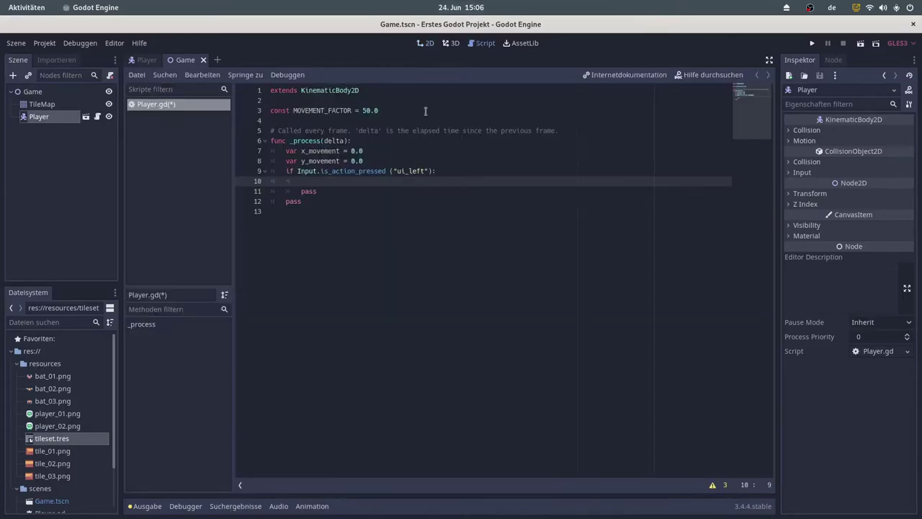
text(x)
text(_)
key(Return)
text(=)
text( 1.0)
key(ctrl+s)
Remove the extra pass lines below the ui_left check and save again.
key(Down)
key(ctrl+b)
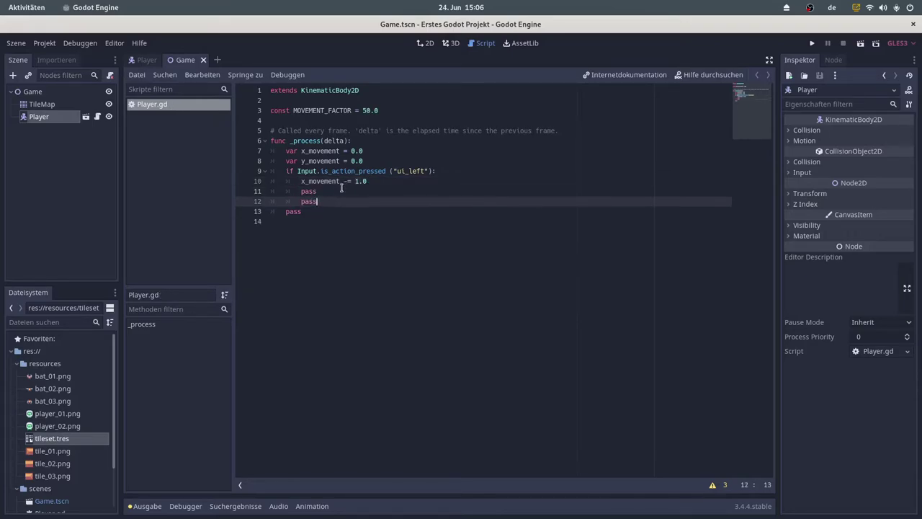
key(Up)
key(ctrl+shift+k)
key(ctrl+shift+k)
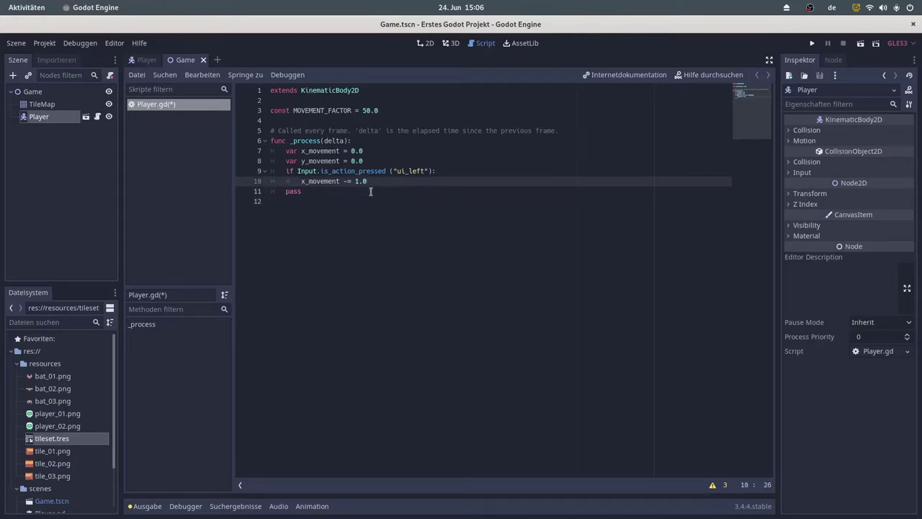
key(ctrl+s)
Duplicate the ui_left check and turn the copy into ui_right with x_movement += 1.0.
drag(378, 181, 393, 182)
key(ctrl+v)
key(ctrl+v)
key(ctrl+v)
click(426, 190)
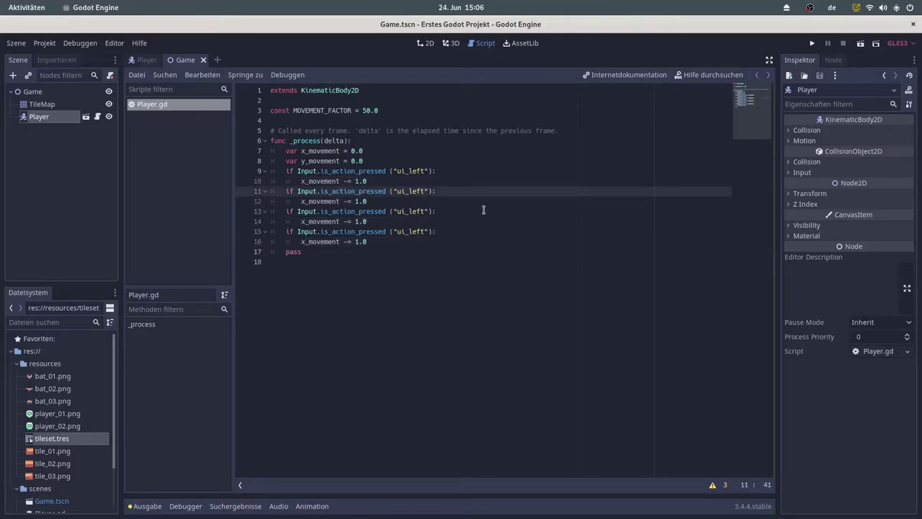
key(BackSpace)
key(BackSpace)
key(BackSpace)
text(ight)
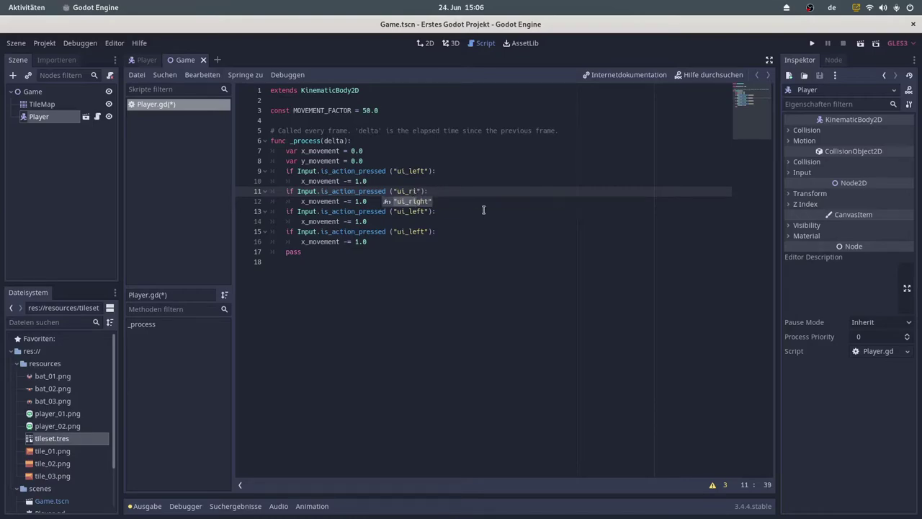
key(Escape)
key(Down)
key(Left)
key(Left)
key(Left)
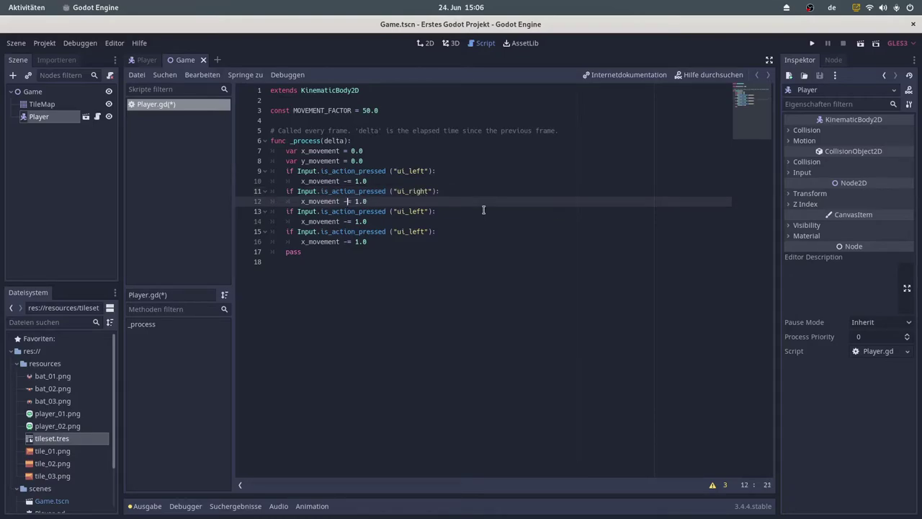
key(BackSpace)
text(+)
Change the third check to ui_up with y_movement -= 1.0.
click(425, 212)
key(BackSpace)
key(BackSpace)
key(BackSpace)
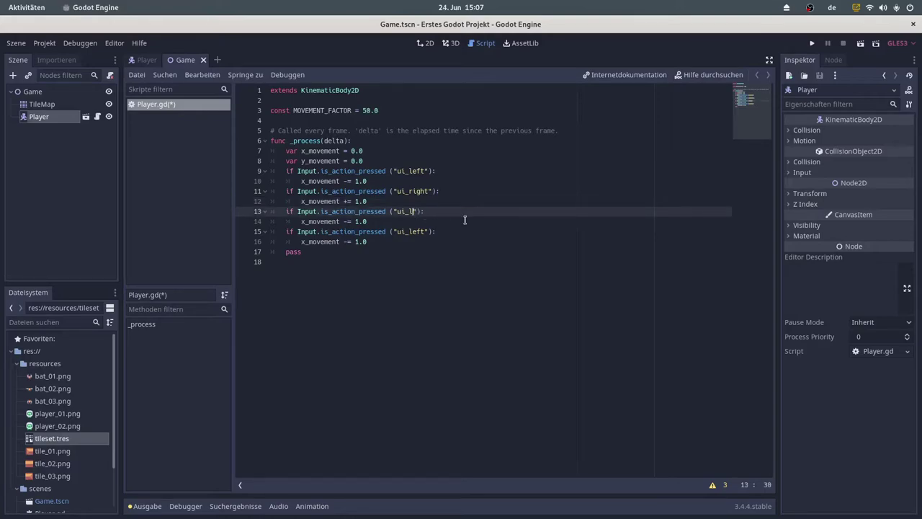
key(BackSpace)
text(up)
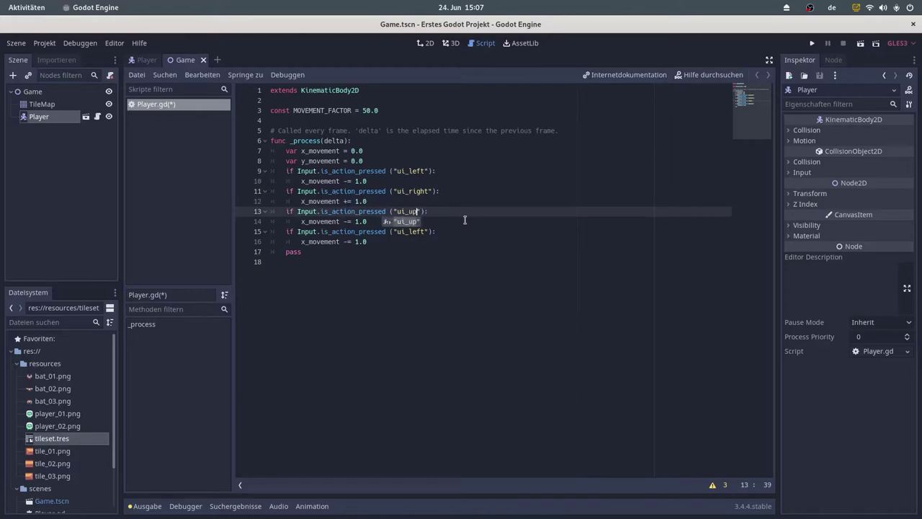
click(368, 252)
click(306, 222)
key(BackSpace)
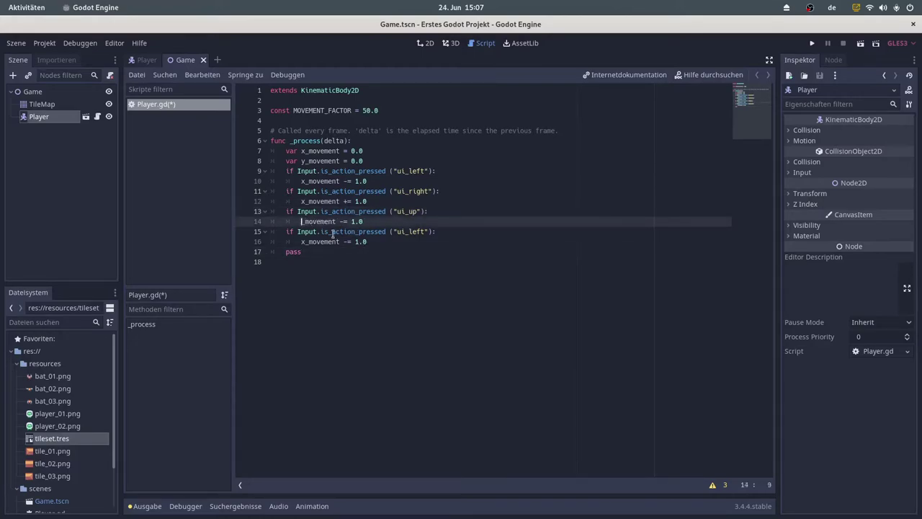
text(y)
click(366, 231)
Change the fourth check to ui_down with x_movement += 1.0 and save.
click(143, 63)
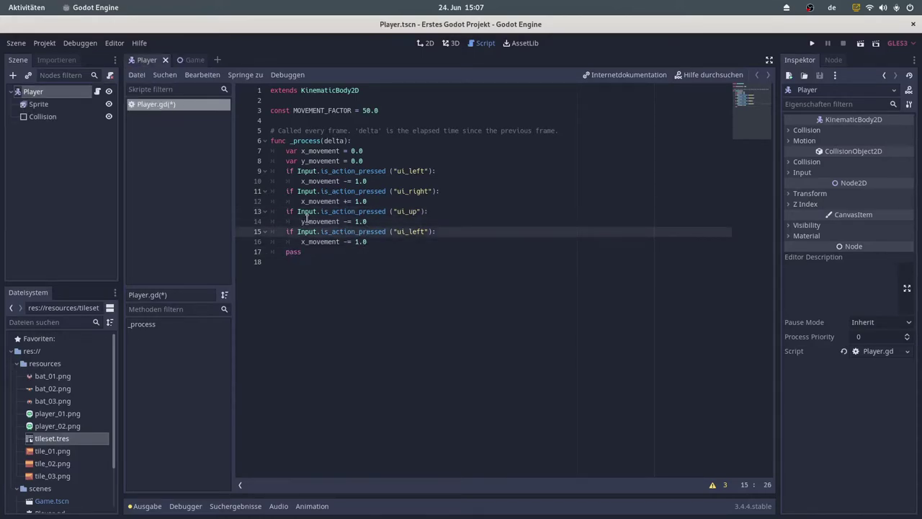
click(189, 60)
click(428, 43)
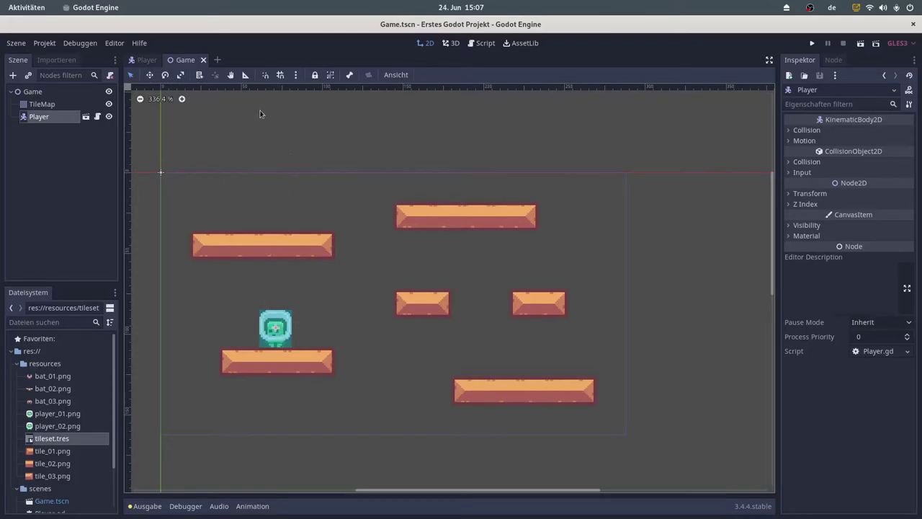
click(482, 45)
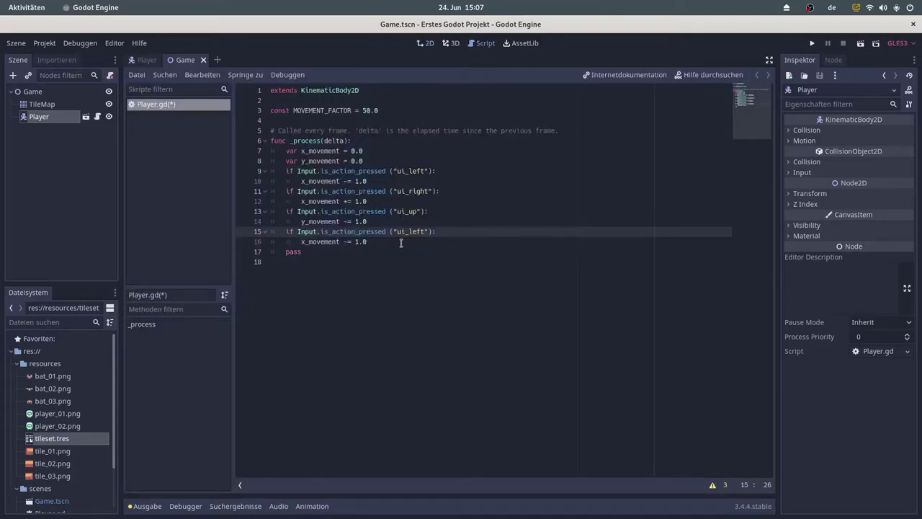
click(425, 231)
key(BackSpace)
key(BackSpace)
key(BackSpace)
key(BackSpace)
text(d)
key(Return)
click(347, 241)
key(BackSpace)
text(+)
key(ctrl+s)
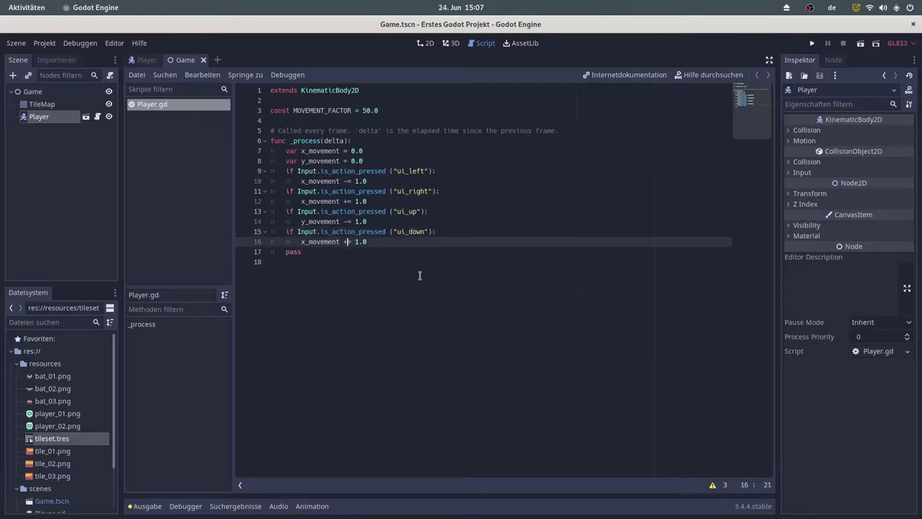
key(Down)
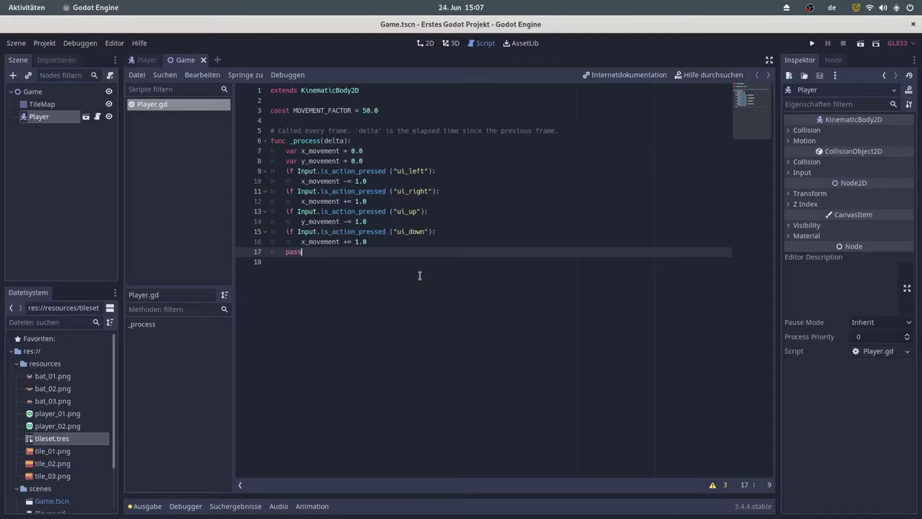
Replace the trailing pass with var x_velocity = x_movement * delta.
key(BackSpace)
key(BackSpace)
key(BackSpace)
text(var )
text(x_veloci)
text(ty = )
text(x_)
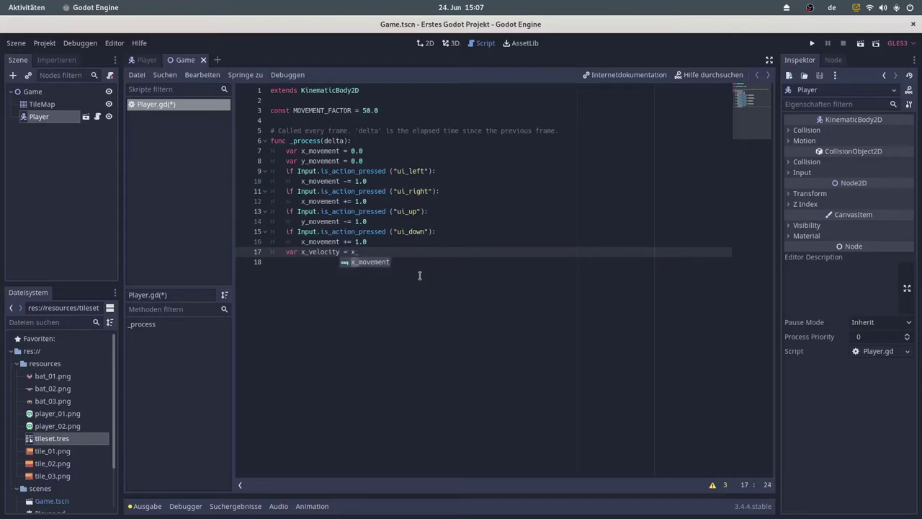
key(Return)
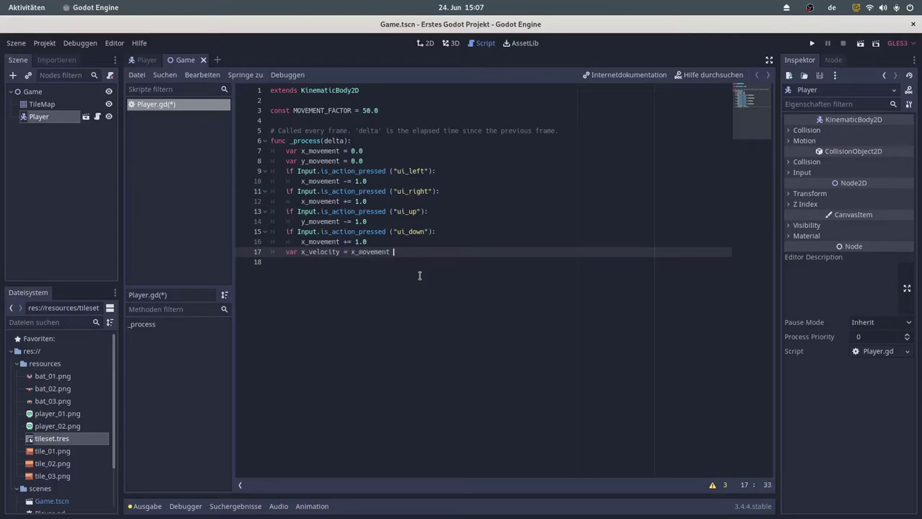
text(* d)
text(elta * MO)
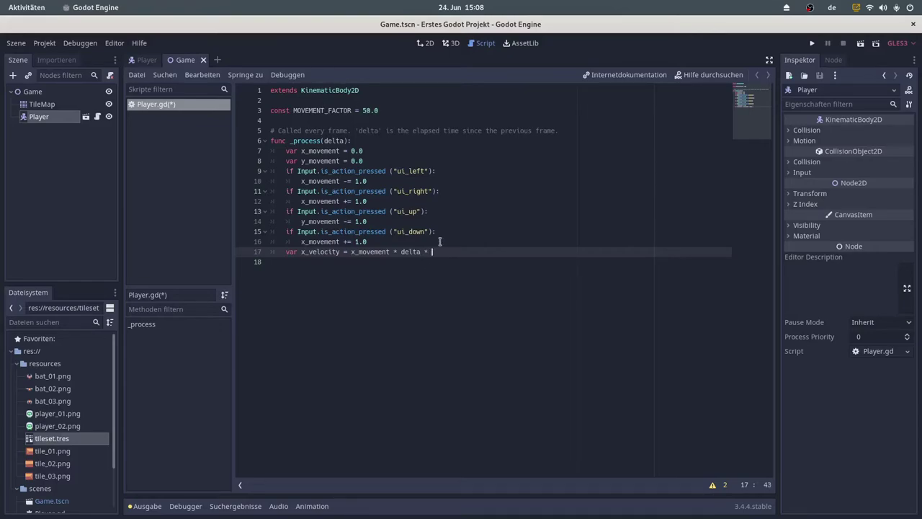
Finish the x_velocity line with MOVEMENT_FACTOR and duplicate it onto line 18.
text(MO)
key(Return)
key(shift+Home)
key(ctrl+c)
key(End)
key(Return)
key(ctrl+v)
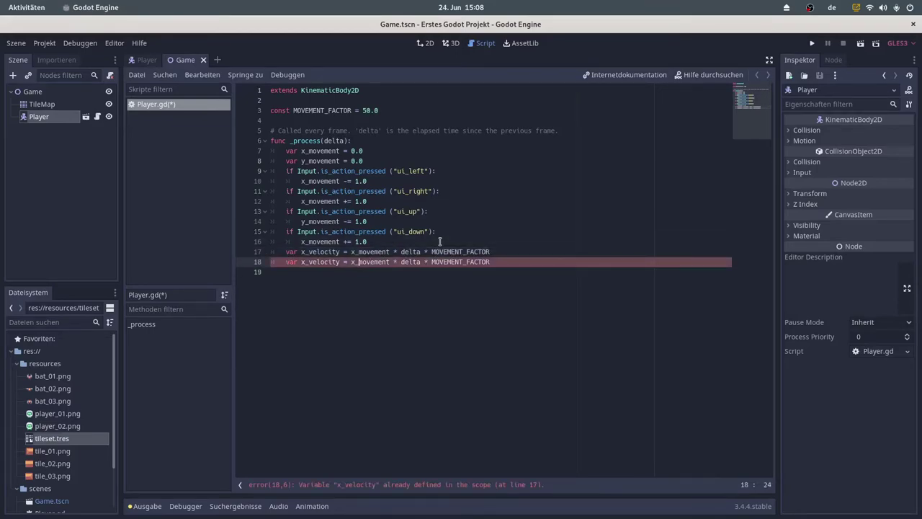
Turn line 18 into a y_velocity line based on y_movement and save the script.
key(ctrl+Left)
key(ctrl+Left)
key(ctrl+Left)
key(Delete)
text(y)
key(Left)
key(ctrl+Left)
key(ctrl+Left)
key(Right)
key(ctrl+s)
Add move_and_collide(Vector2(x_velocity, y_velocity)) on line 19 using autocomplete, then save.
key(Down)
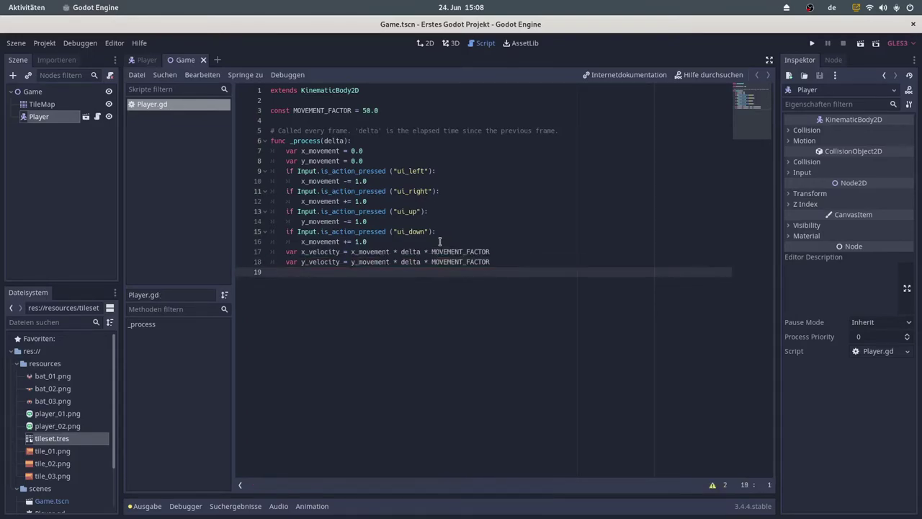
key(Left)
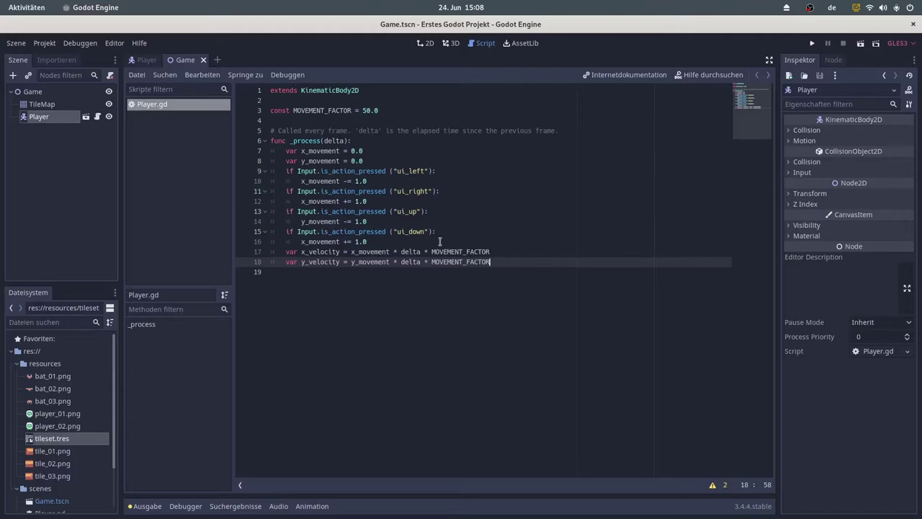
key(Return)
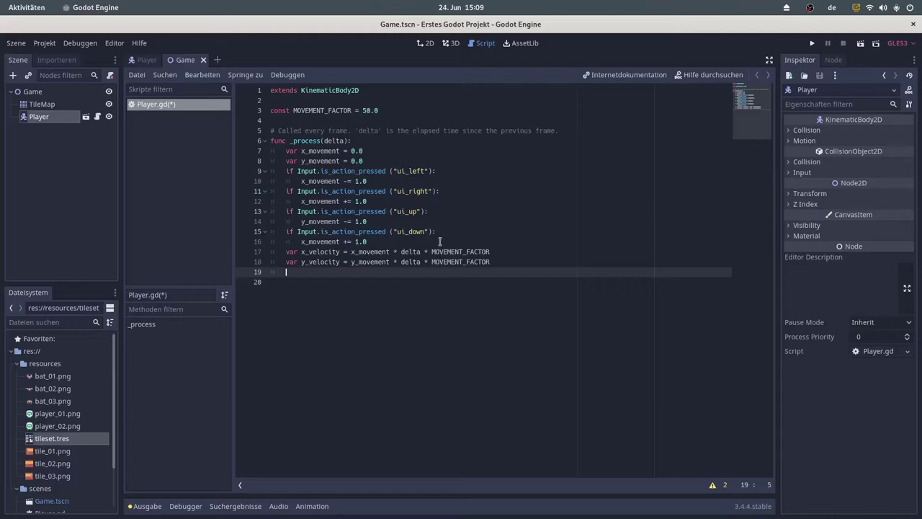
text(move)
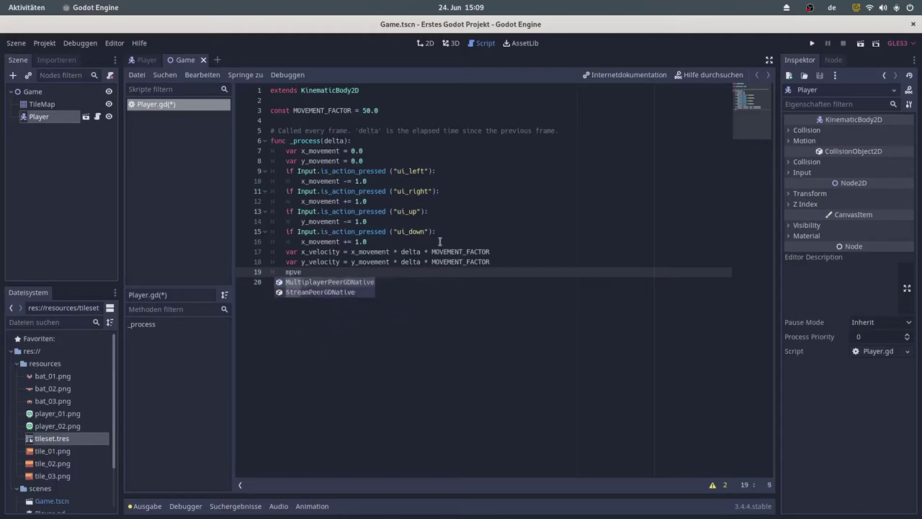
text(_and)
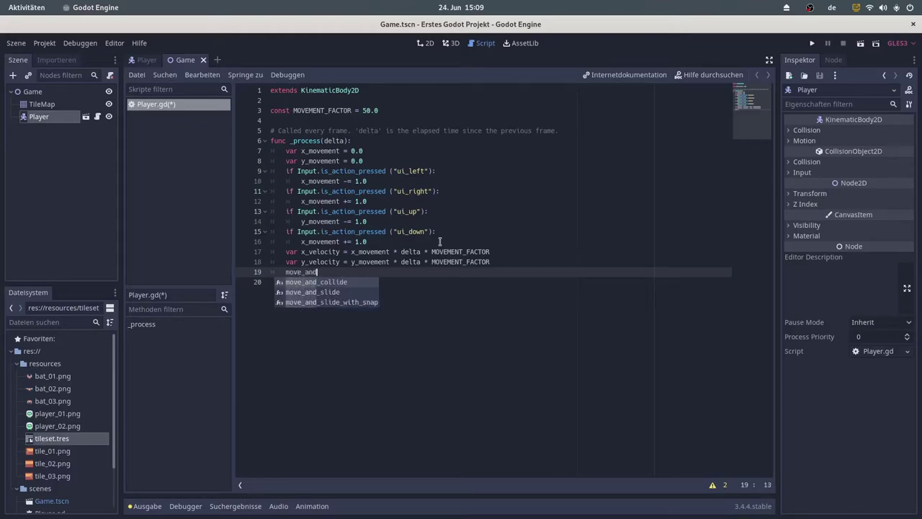
key(Return)
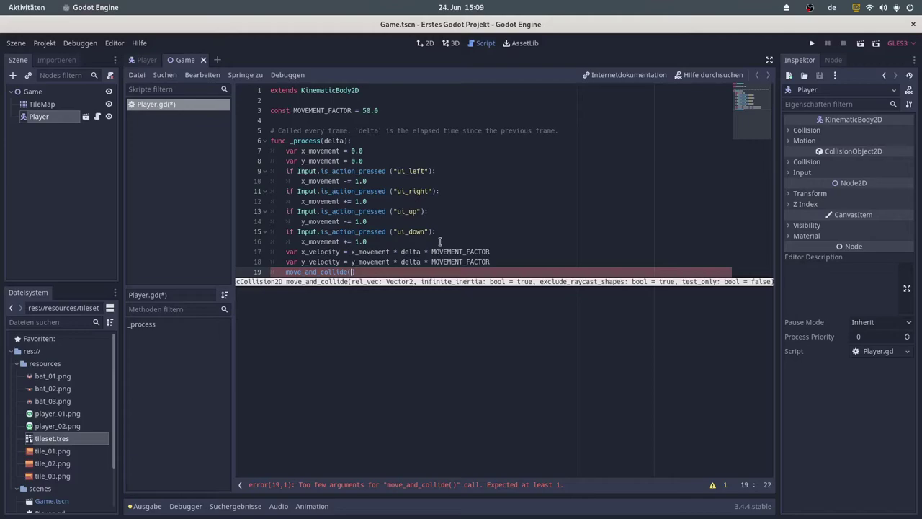
text())
text(V)
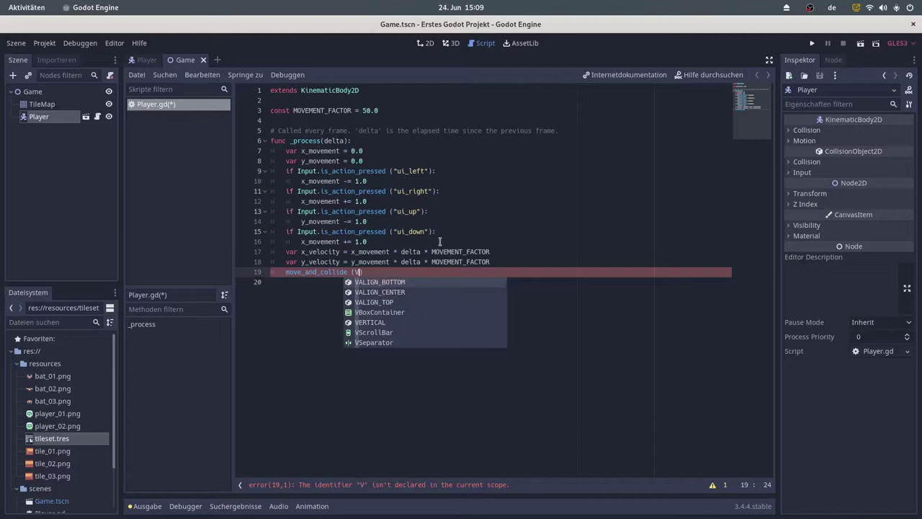
text(ec)
key(Return)
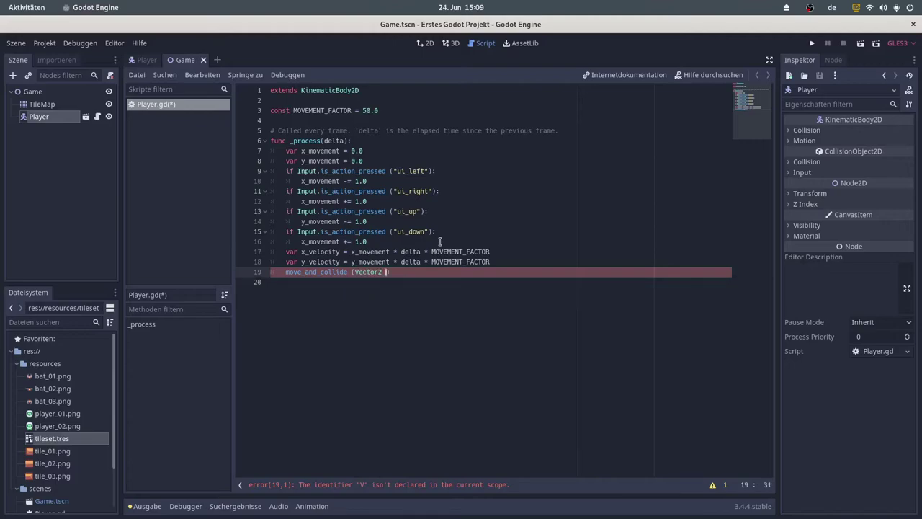
text(()
text(x)
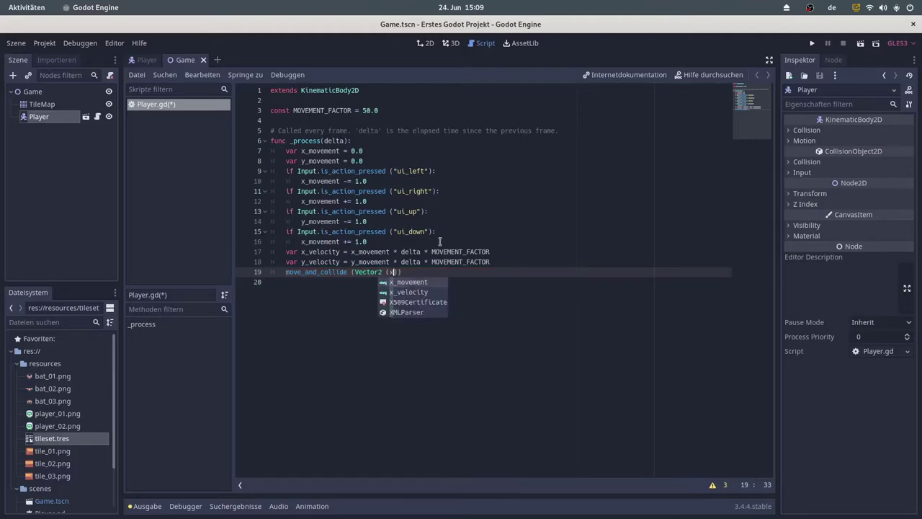
key(Down)
key(Return)
text(, )
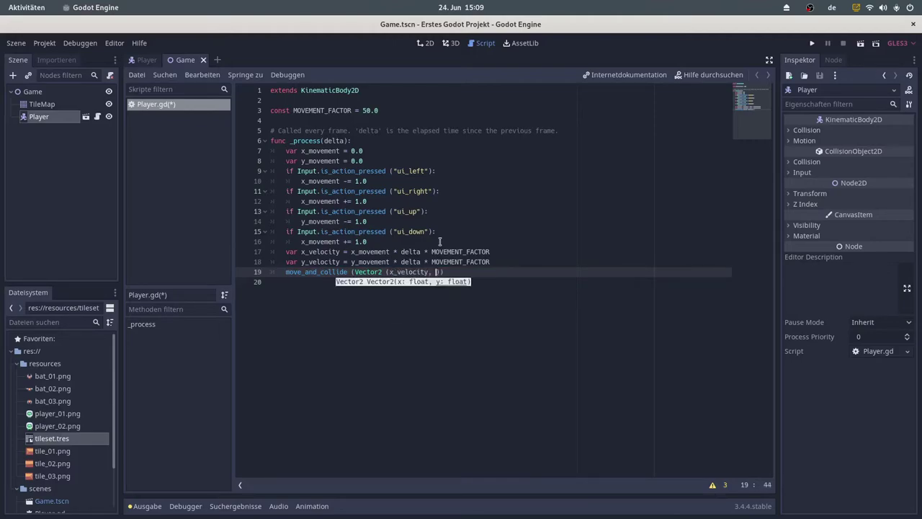
text(y)
key(Down)
key(Return)
key(ctrl+s)
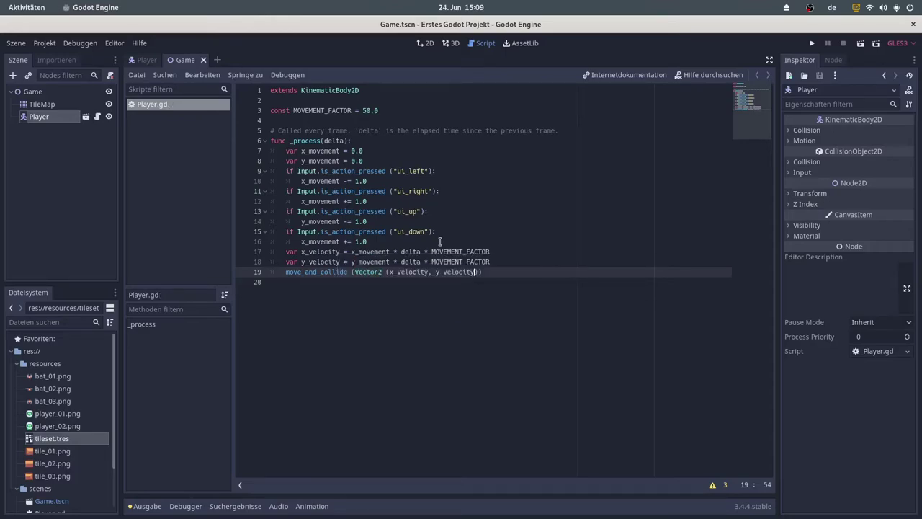
Run the game, move the player with the Up and Right keys, then close it.
click(813, 44)
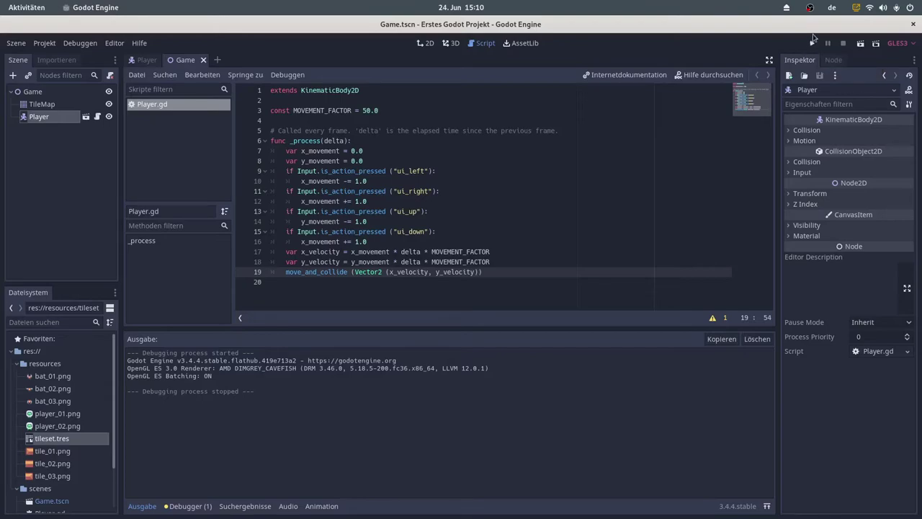
click(813, 45)
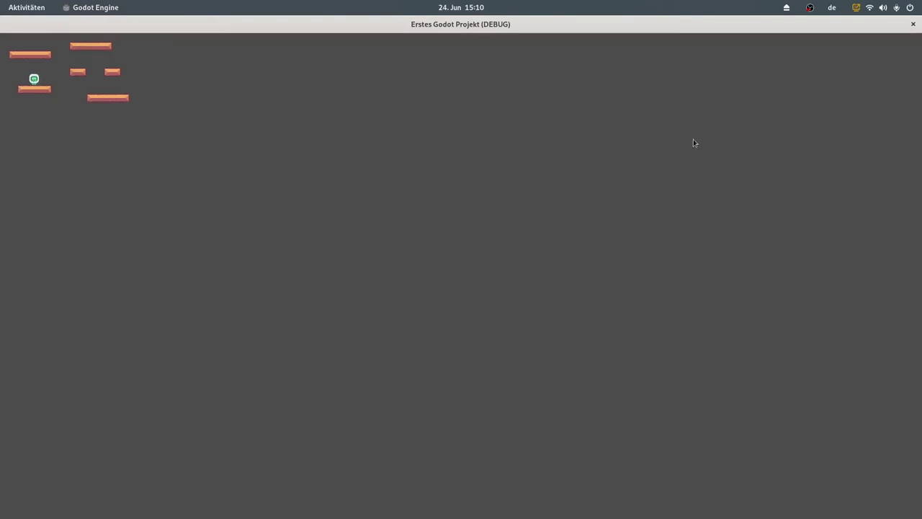
key(Up)
key(Right)
key(Up)
key(Right)
click(913, 24)
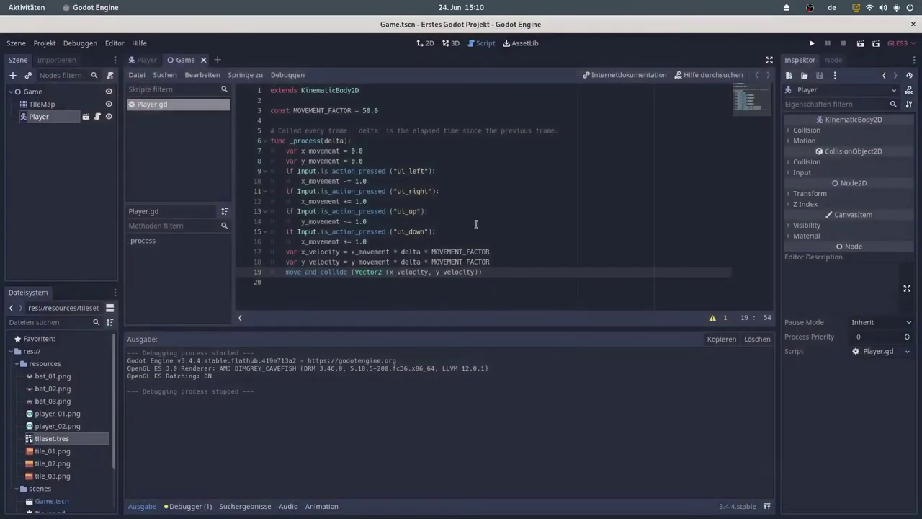
Change x_movement to y_movement on line 16 for the down-key check.
click(303, 241)
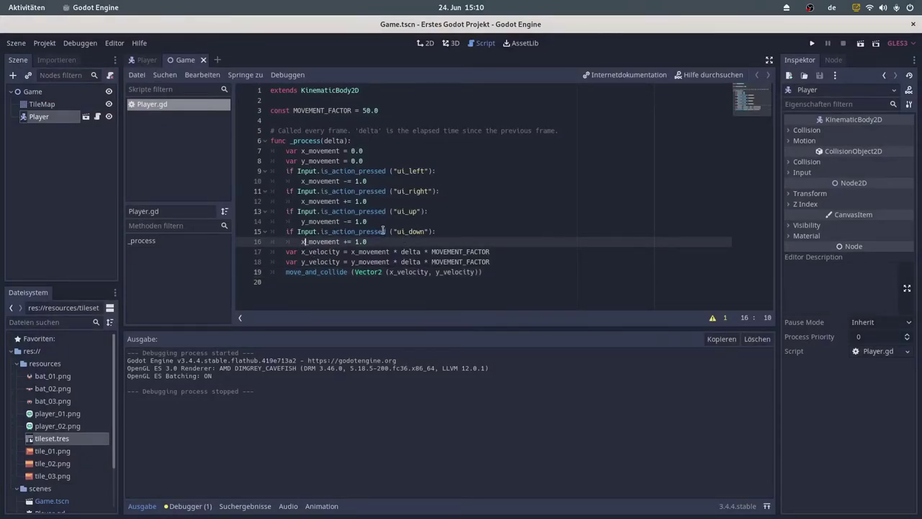
key(BackSpace)
text(y)
key(Escape)
Run the game again to test the fixed movement, then close the game window.
click(813, 45)
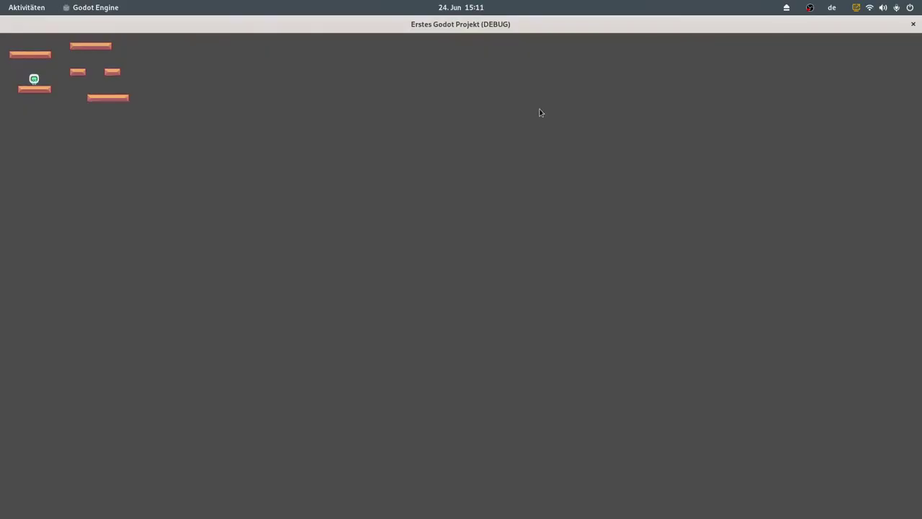
key(Up)
key(Right)
key(Up)
click(911, 25)
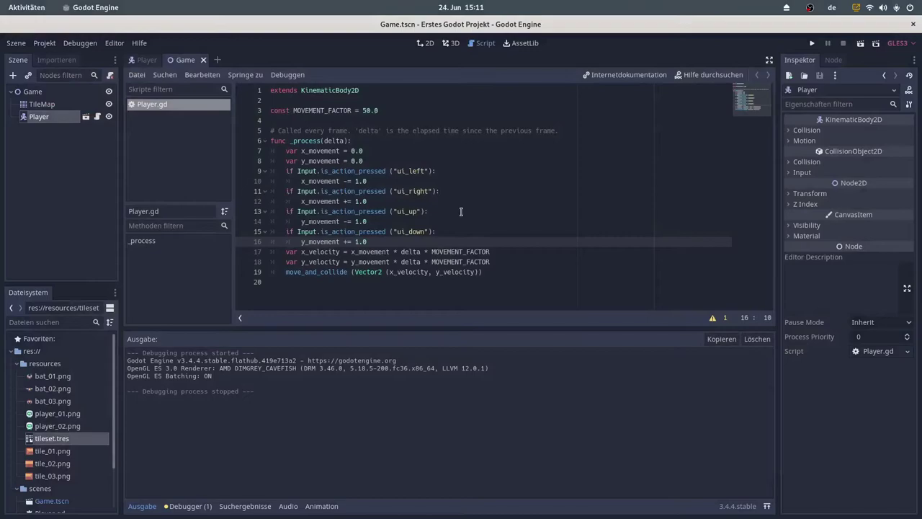
Open Project Settings to the General Display > Window section.
click(45, 43)
click(57, 62)
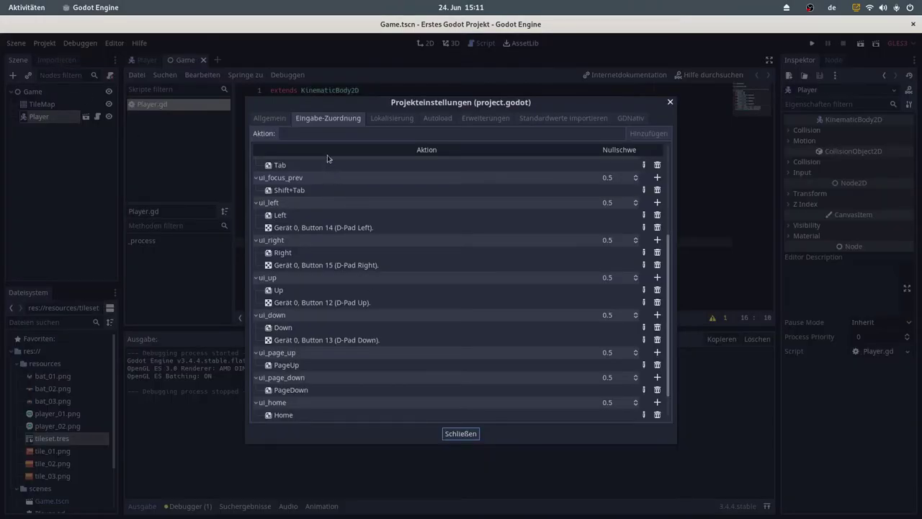
click(272, 120)
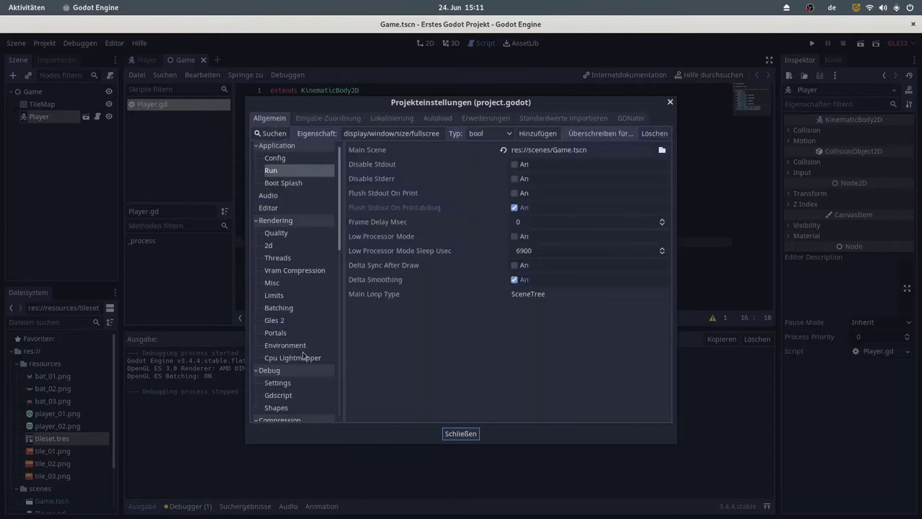
scroll(305, 356, down, 2)
scroll(303, 357, down, 3)
scroll(295, 369, down, 1)
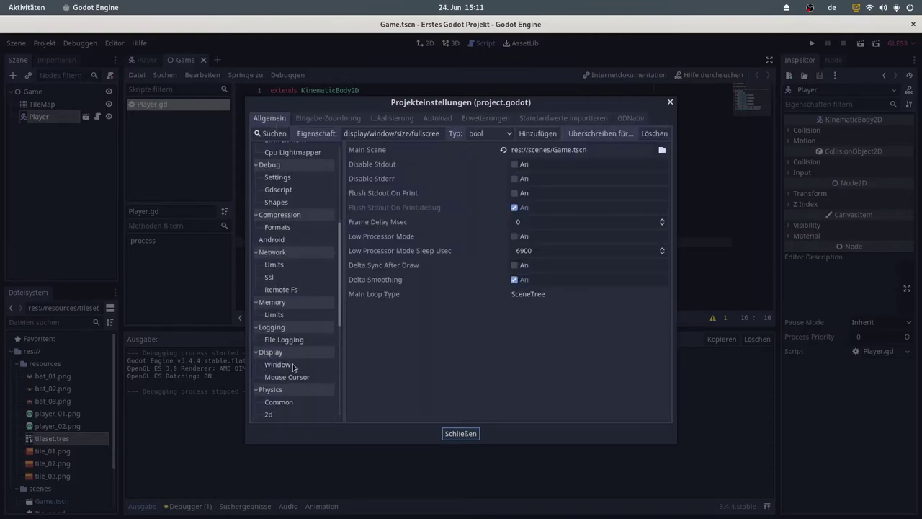
click(288, 364)
scroll(399, 250, down, 3)
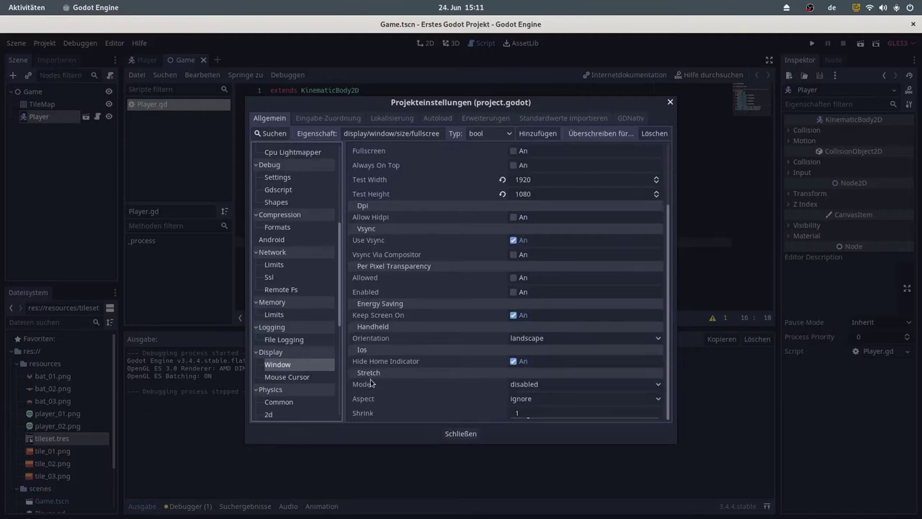
Set Stretch Mode to 2d and Stretch Aspect to keep, then close the settings.
click(531, 389)
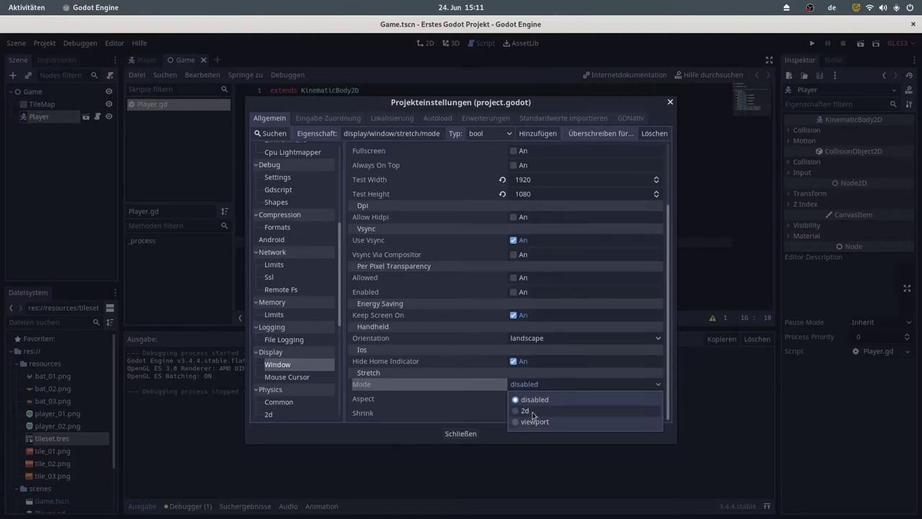
click(533, 413)
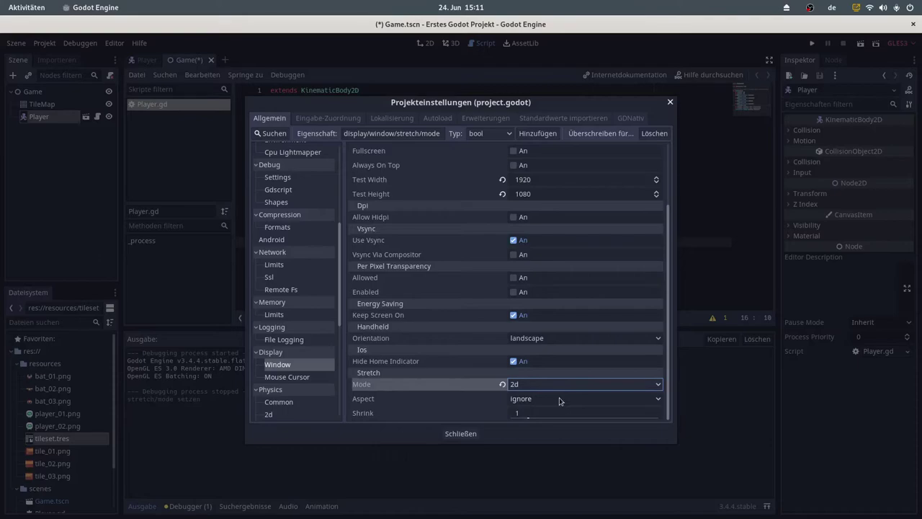
click(560, 401)
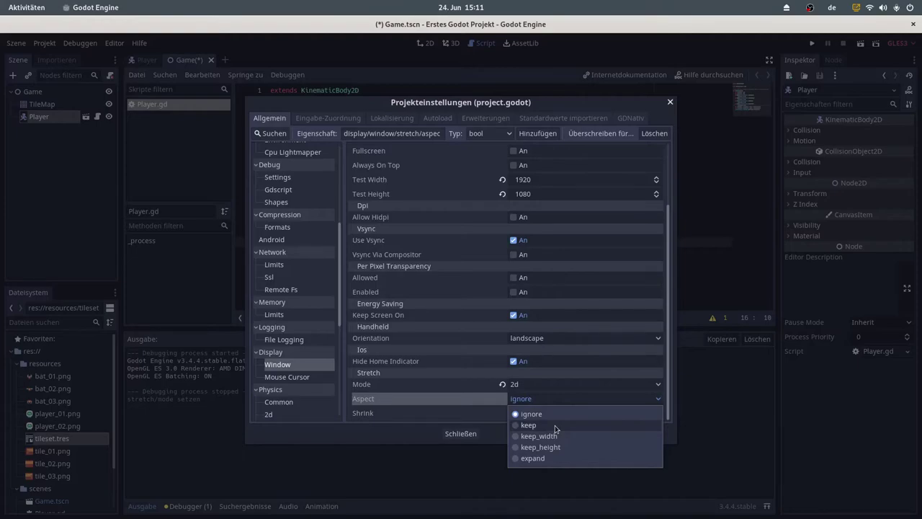
click(555, 426)
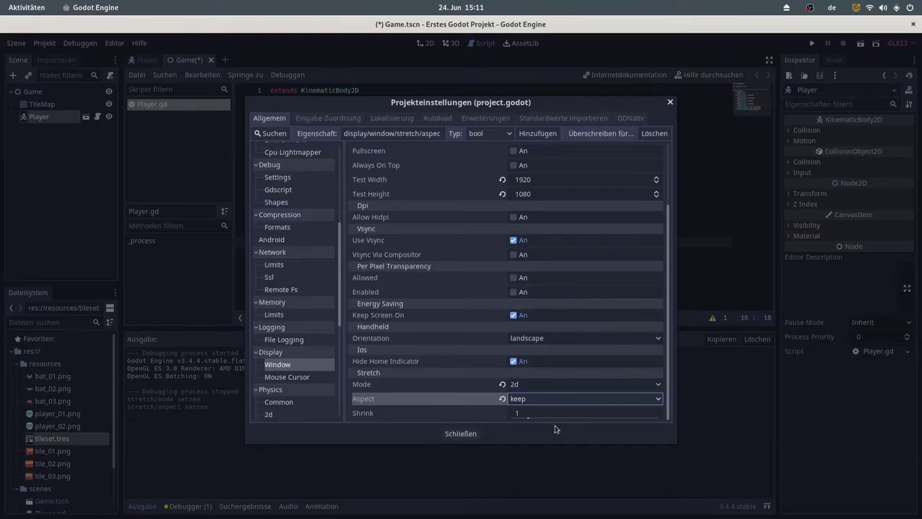
click(671, 102)
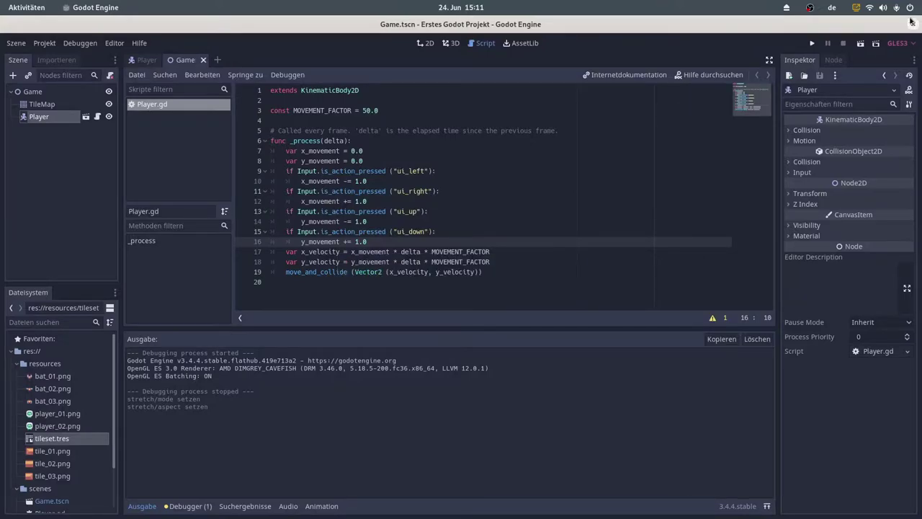
Run the scaled-up game, jump and steer the player with space and arrow keys, then close it.
click(813, 44)
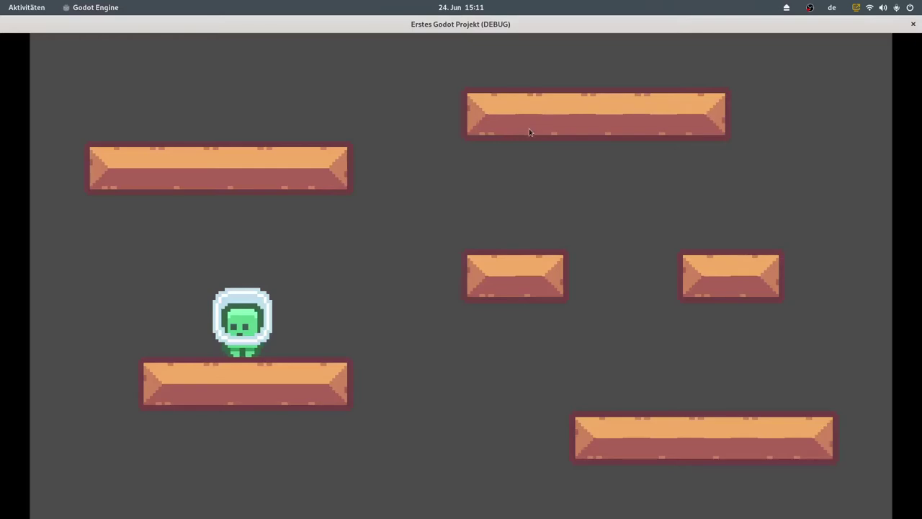
key(space)
key(Right)
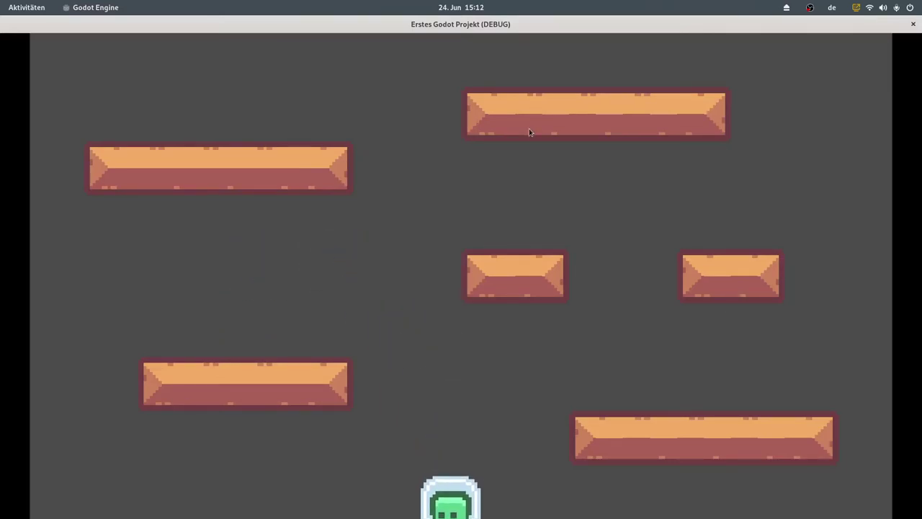
key(space)
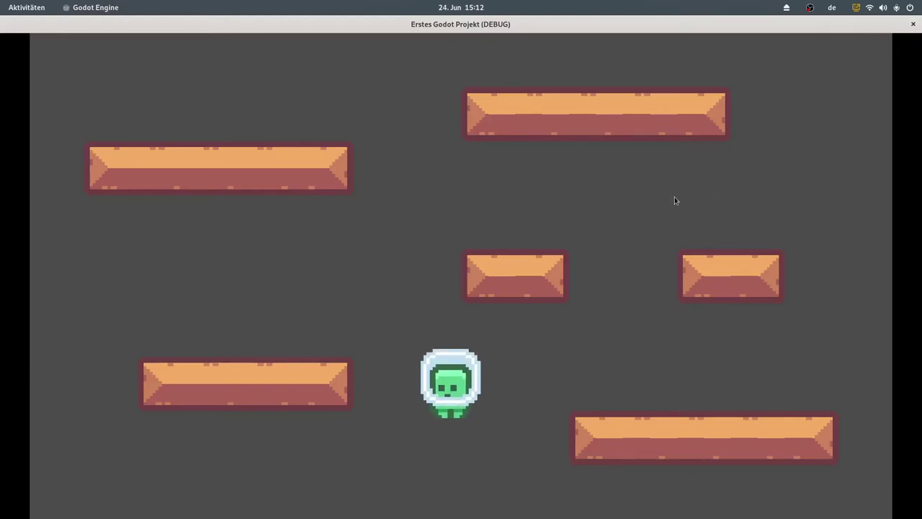
key(space)
key(Left)
key(Right)
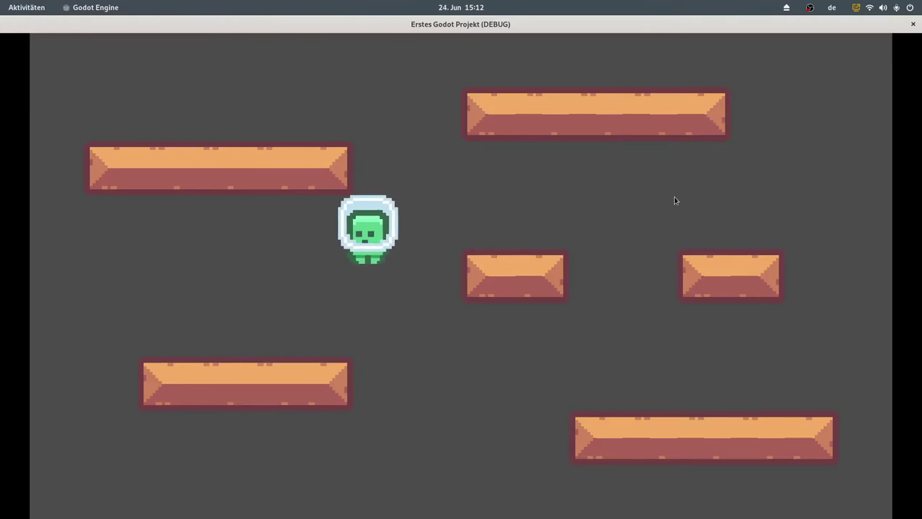
click(913, 24)
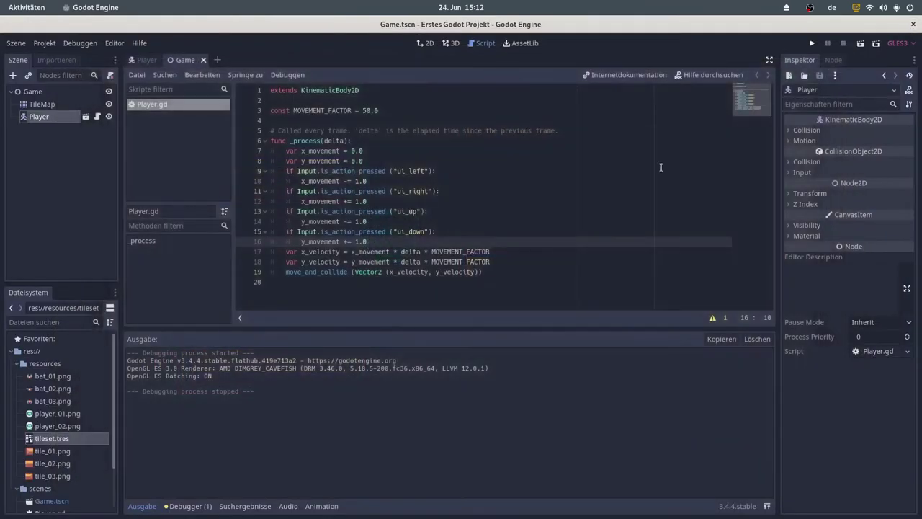
Add 'if x_velocity != 0.0 or y_velocity != 0.0:' after move_and_collide, then open the Player scene.
click(519, 276)
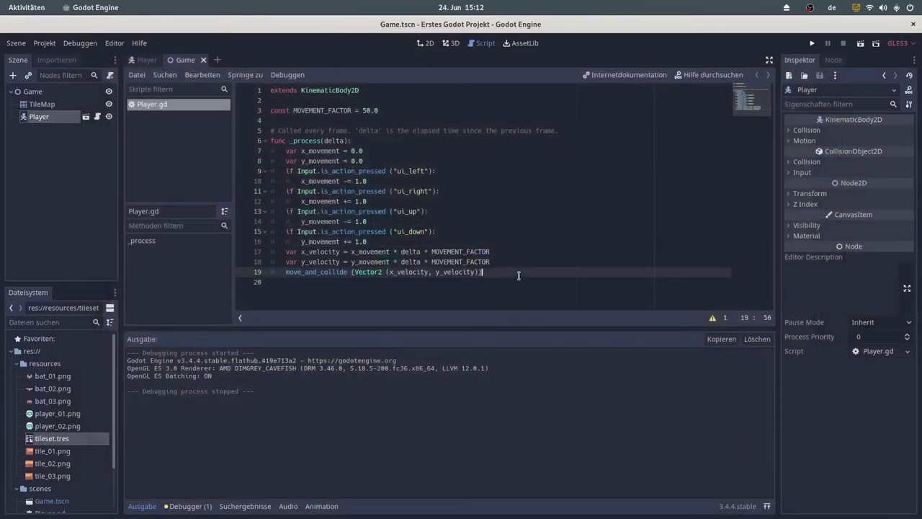
key(Return)
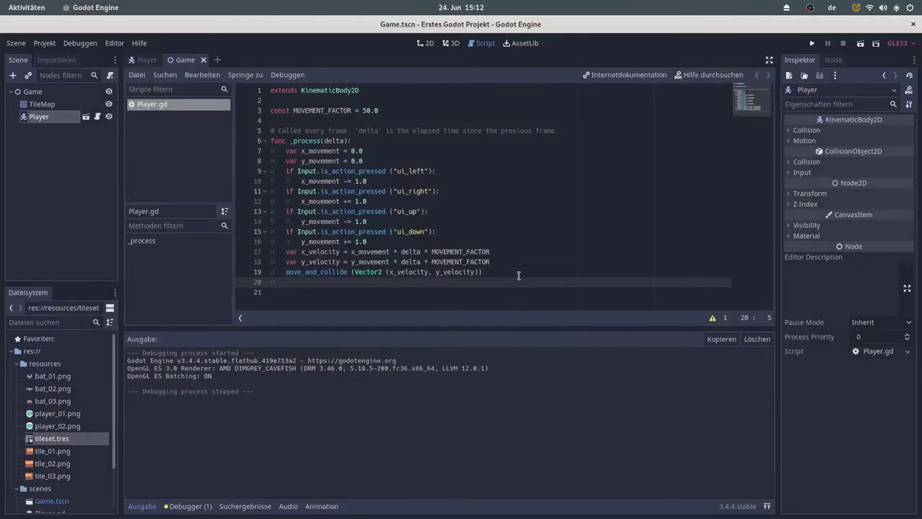
text(if )
text(x_)
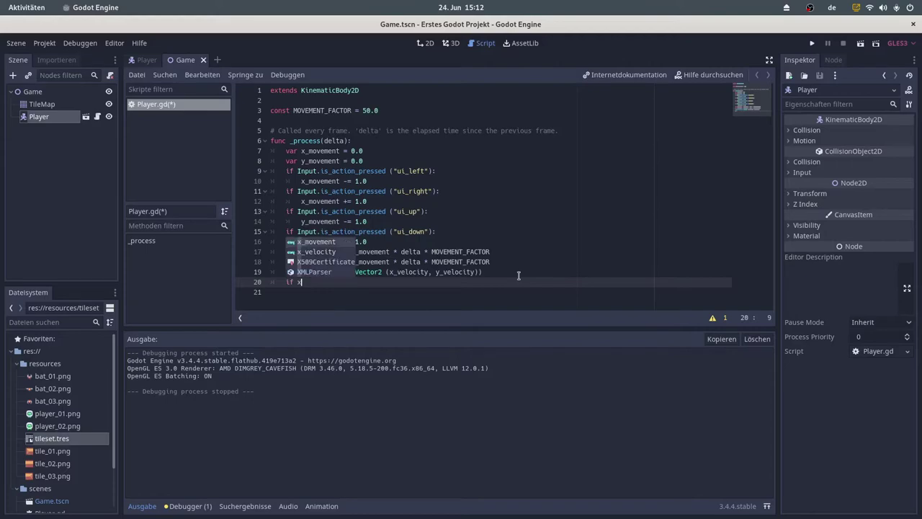
key(Down)
key(Return)
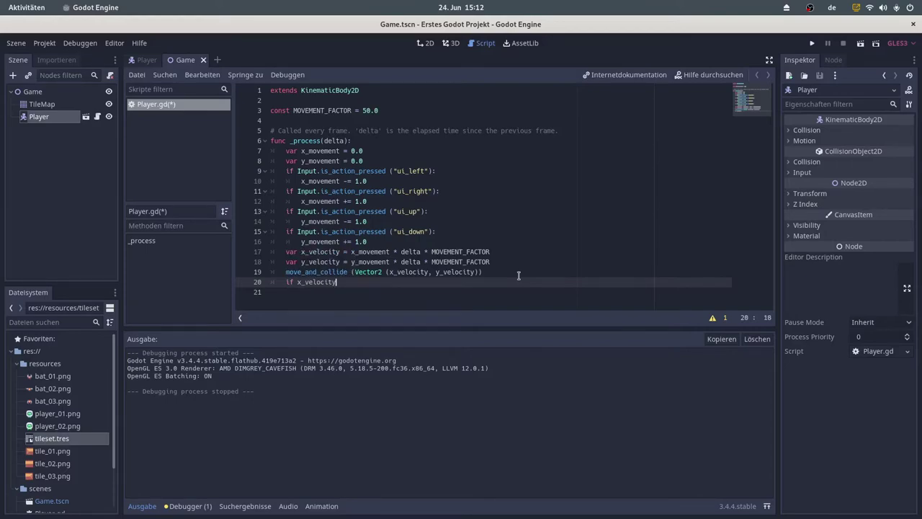
text( != )
text(0.0)
text( or )
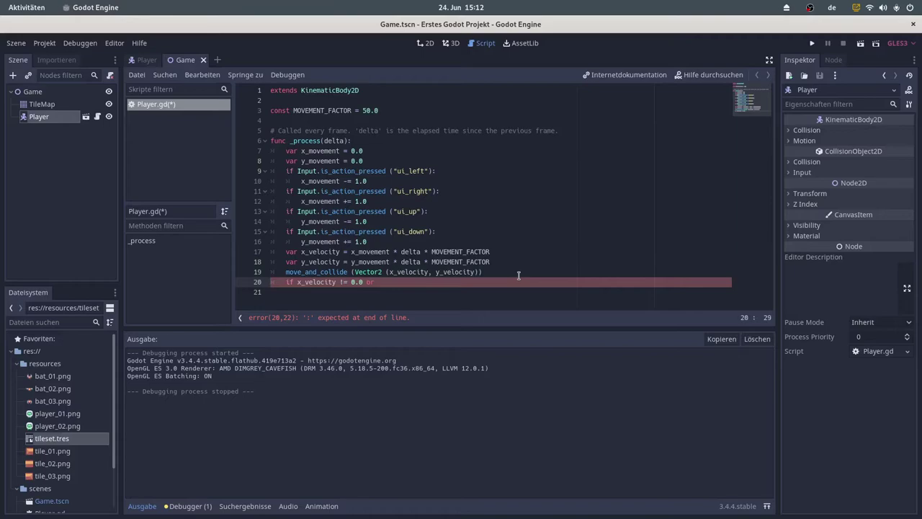
text(y_velocity )
text(!= 0.0:)
key(Return)
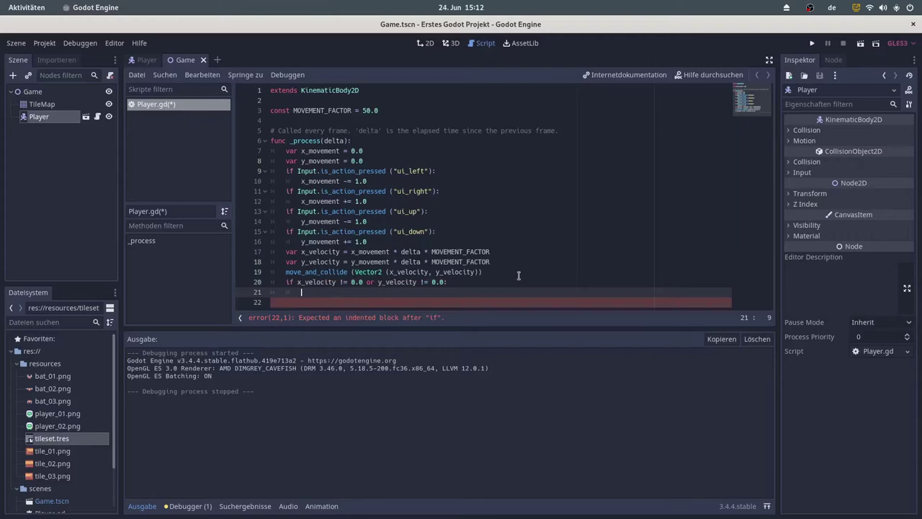
click(88, 116)
click(36, 106)
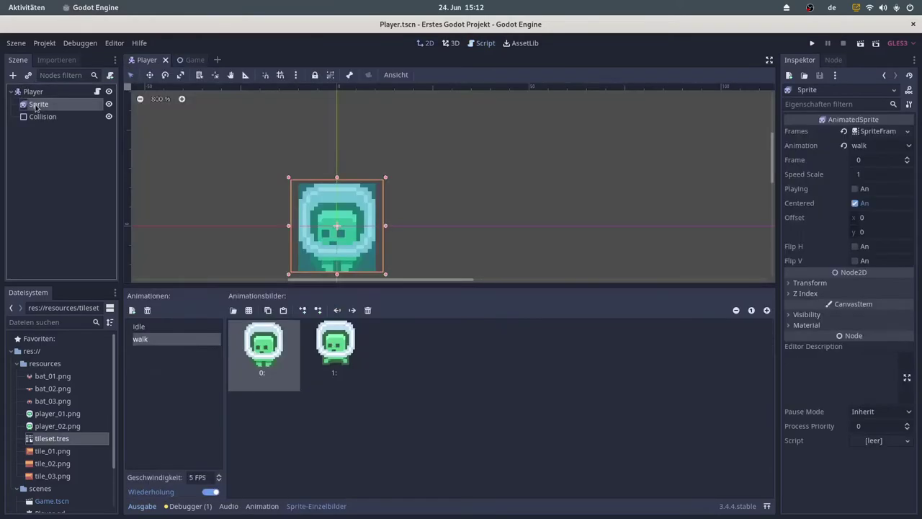
Under the if, add $Sprite.play("walk") and save the script.
click(481, 48)
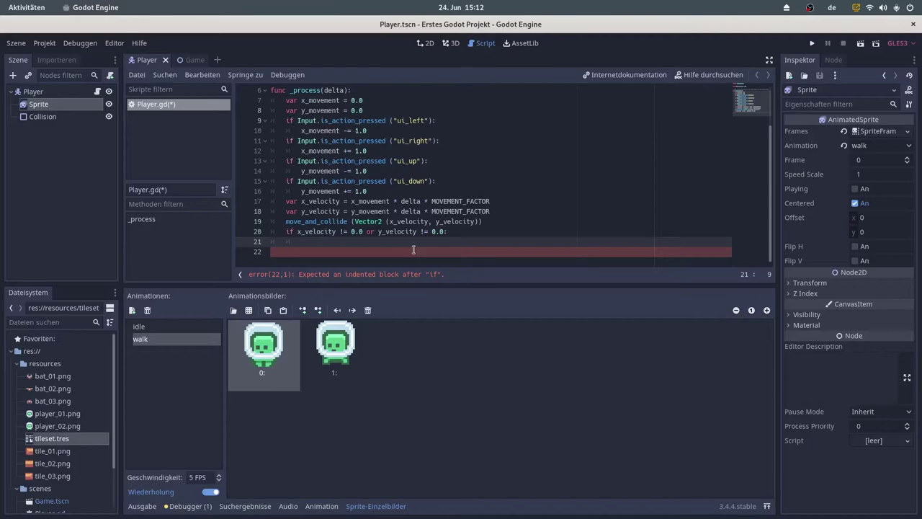
text($)
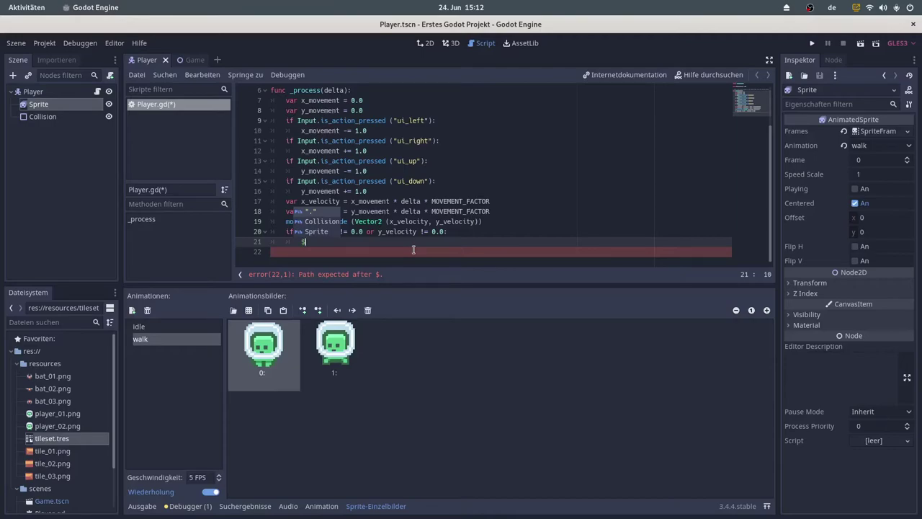
key(Down)
key(Down)
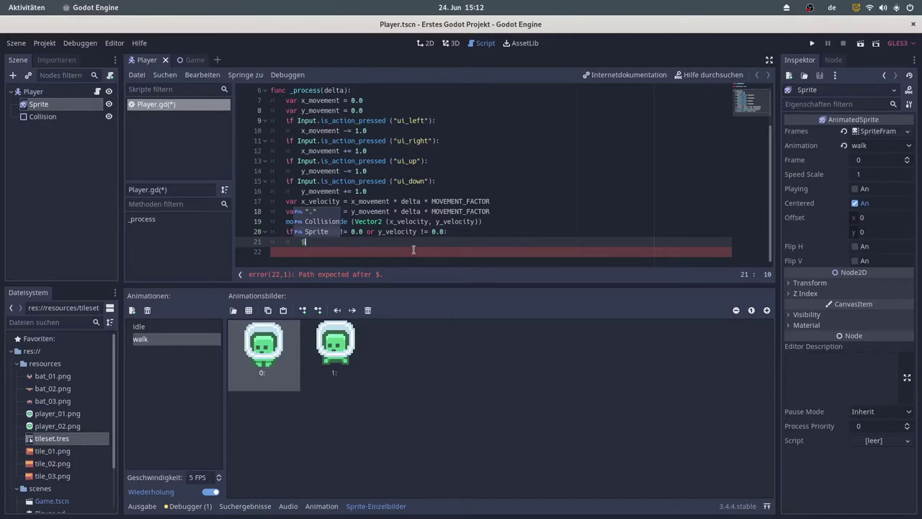
key(Return)
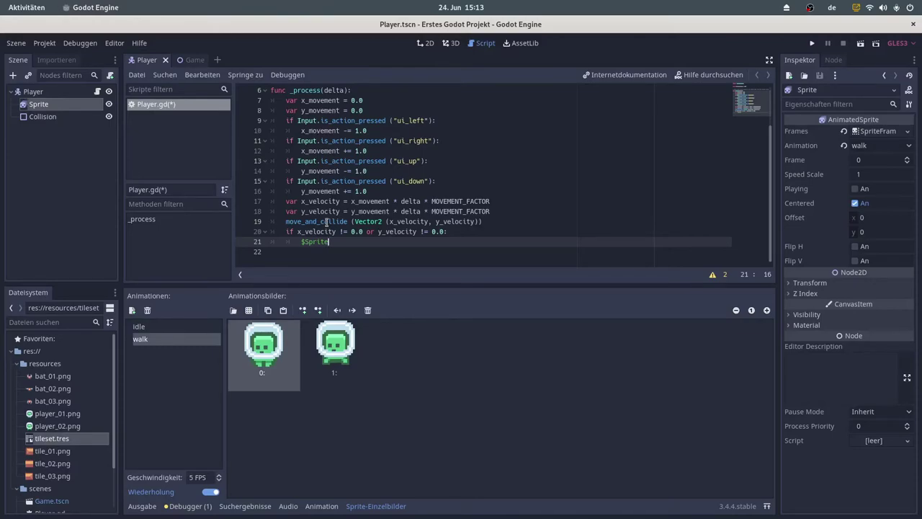
text(.)
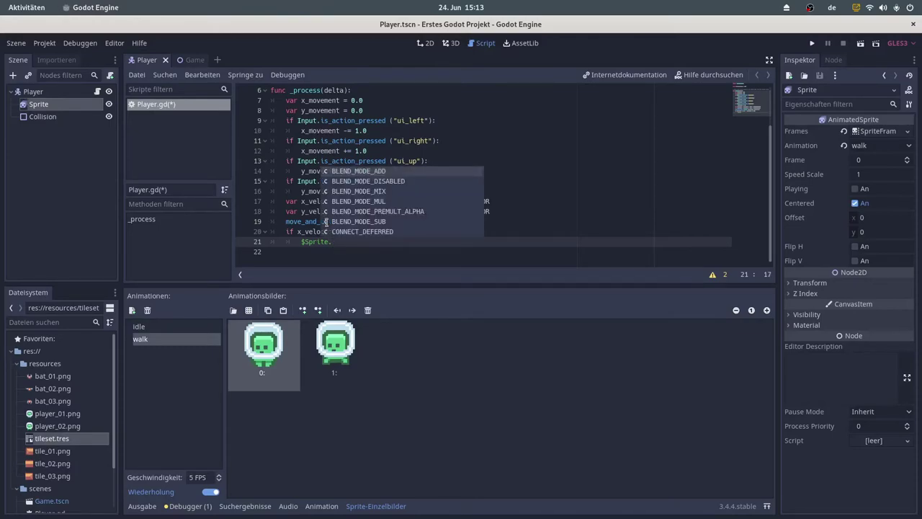
text(play)
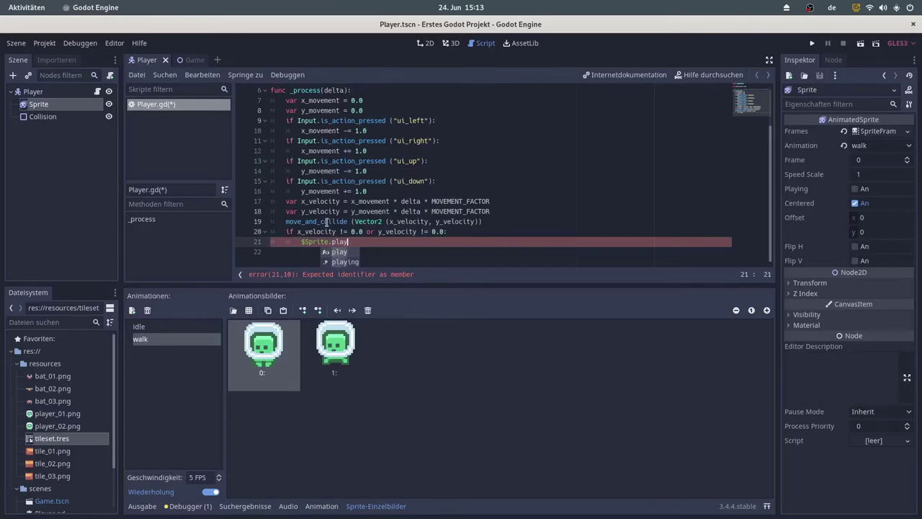
text( ()
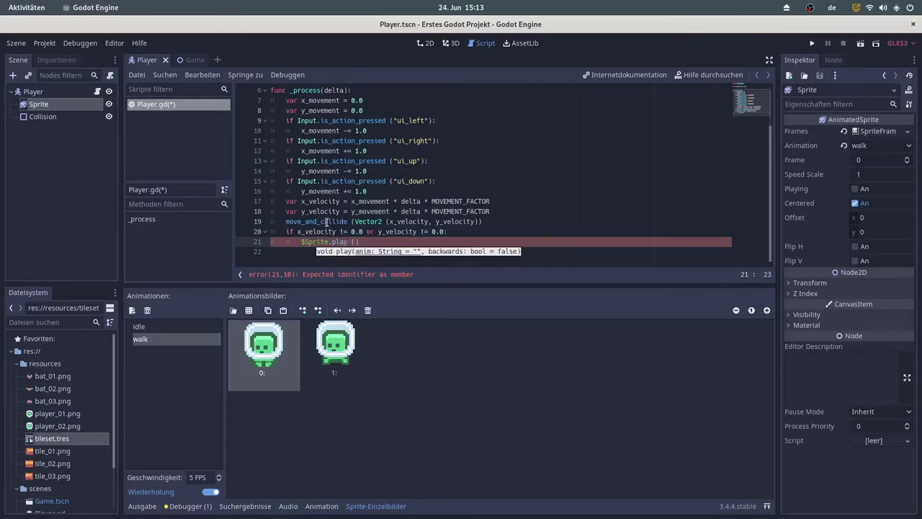
text(")
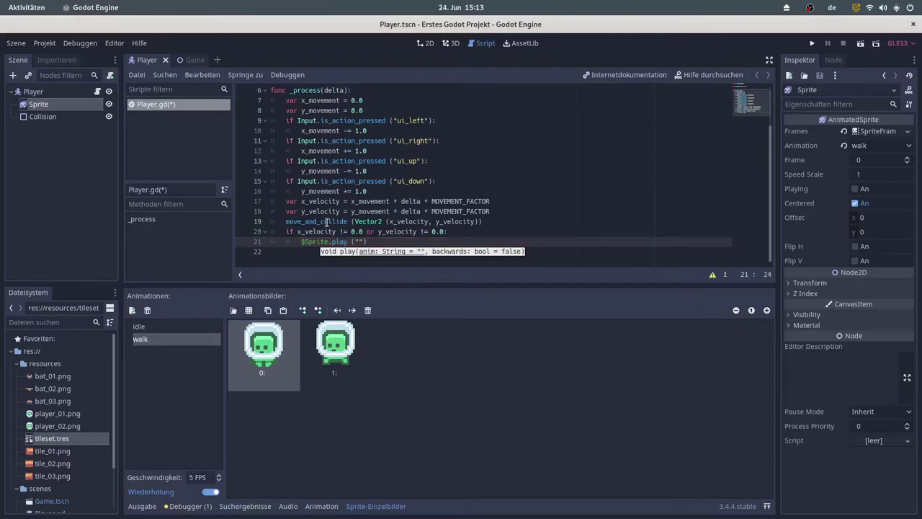
text(walk"))
key(ctrl+s)
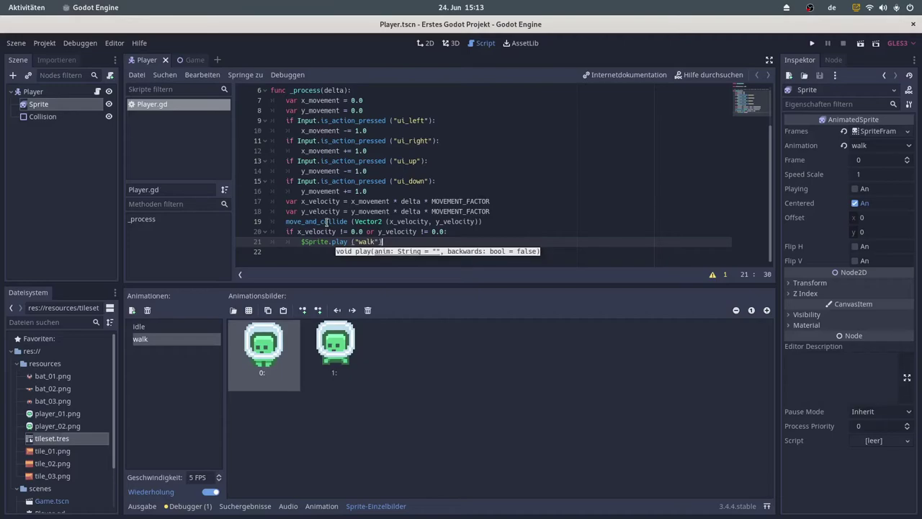
Add an else branch calling $Sprite.play("idle") and save.
key(Return)
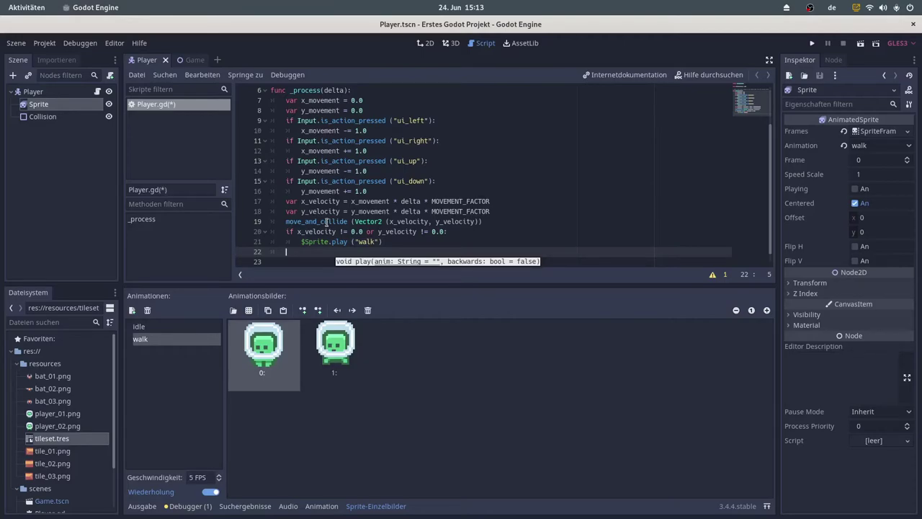
text(else:)
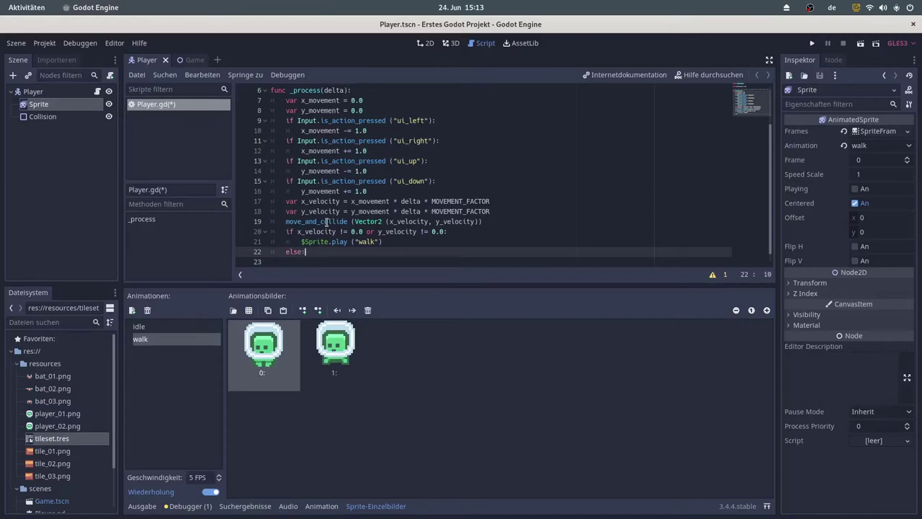
key(Return)
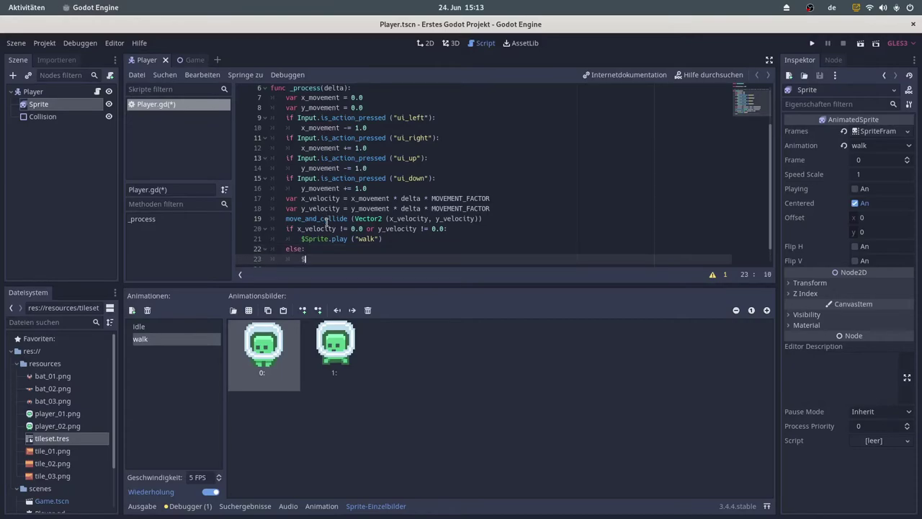
text($Sprite.play)
text( ("idle"))
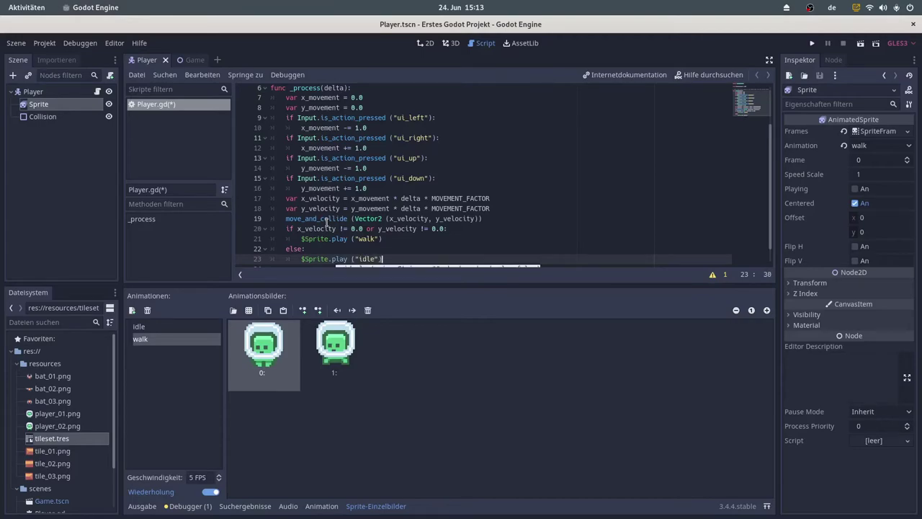
key(ctrl+s)
click(812, 43)
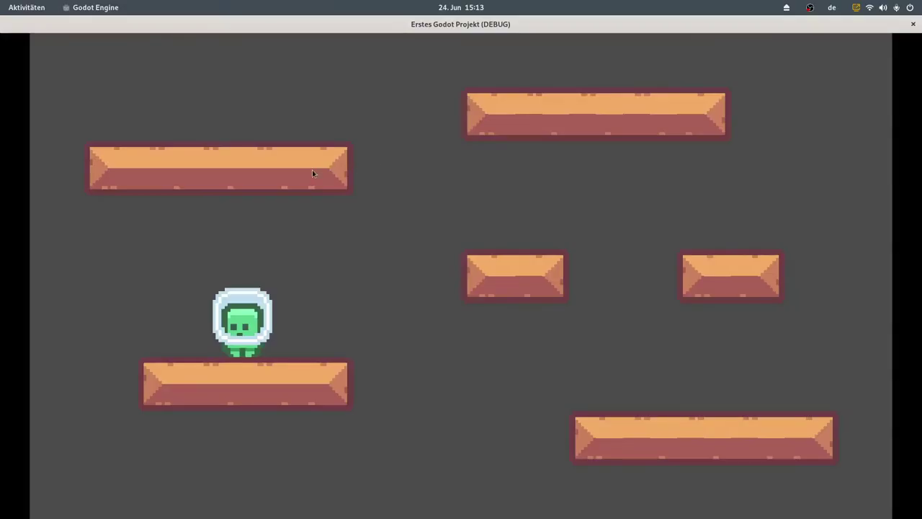
key(Right)
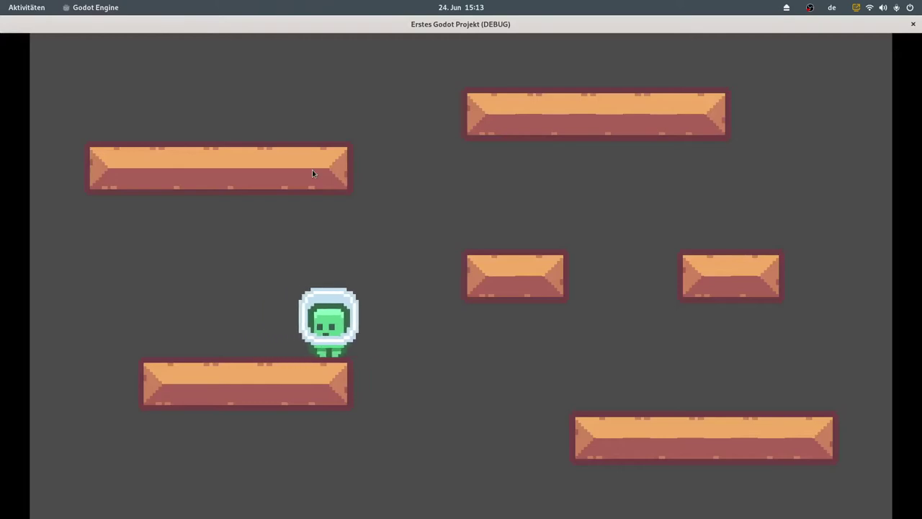
key(space)
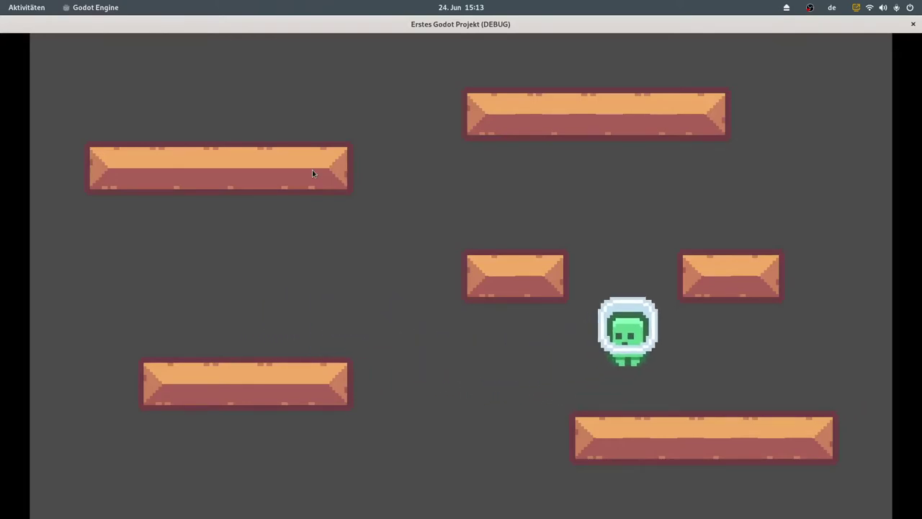
key(Left)
key(Left)
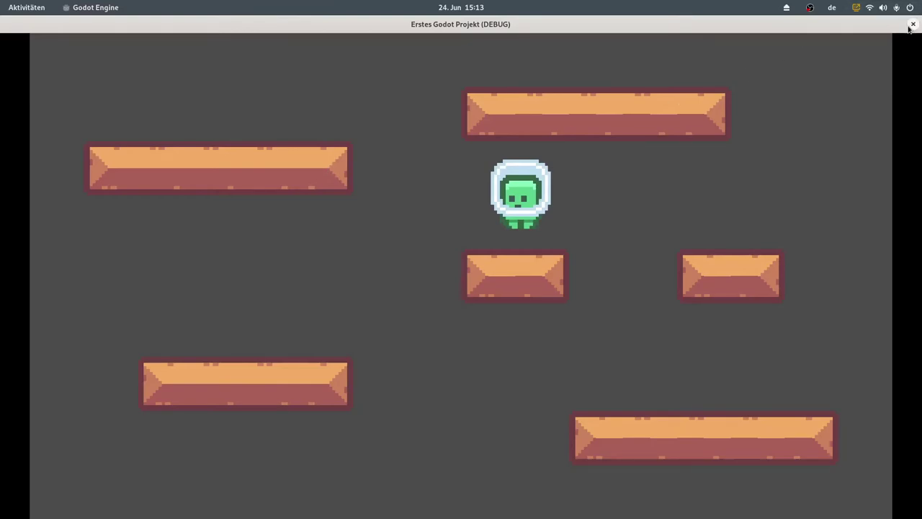
key(Right)
key(space)
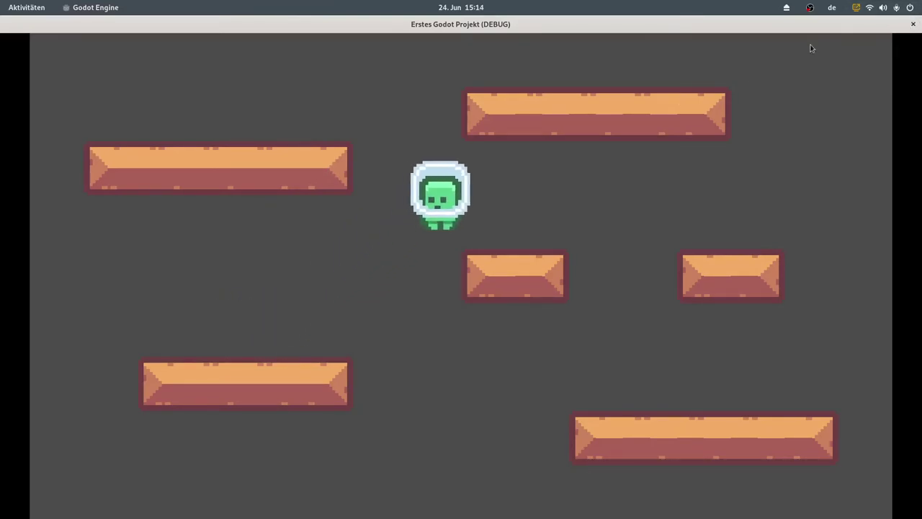
key(Left)
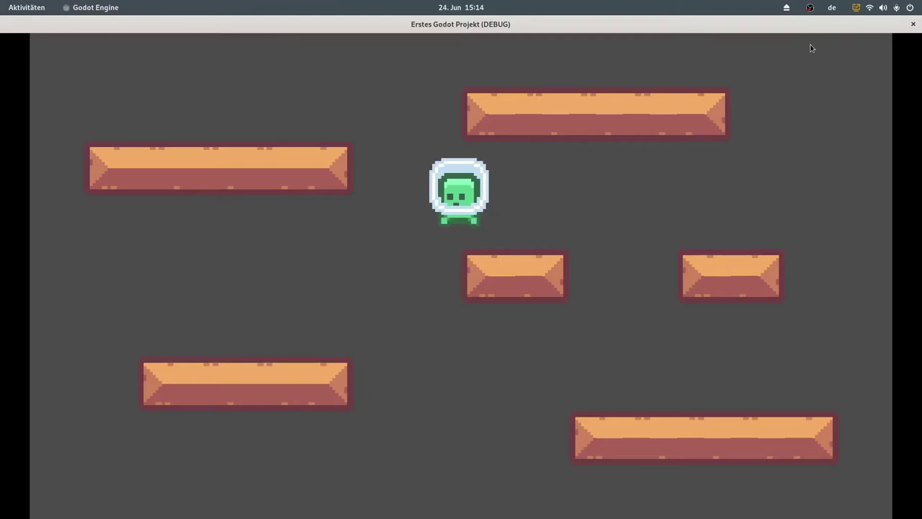
key(Right)
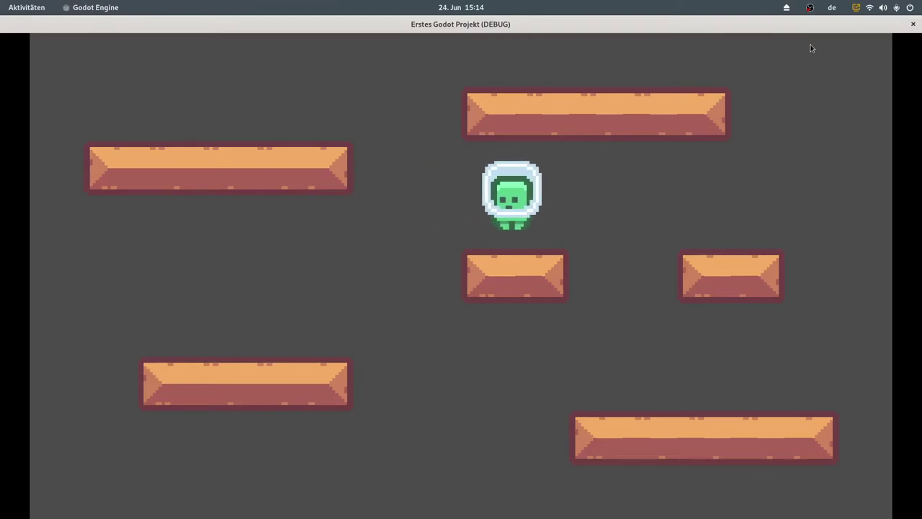
key(Left)
key(Left)
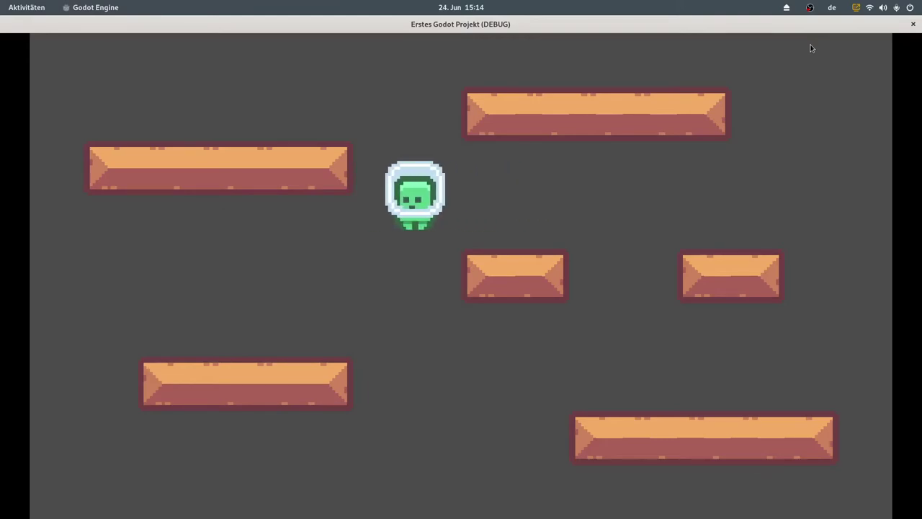
click(913, 23)
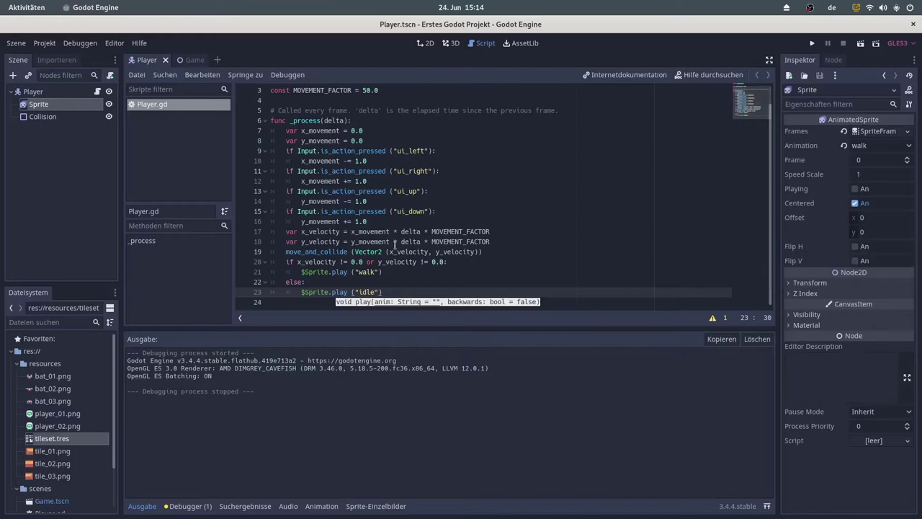
Add 'if x_velocity > 0:' setting $Sprite.flip_h to true below the walk call.
click(424, 272)
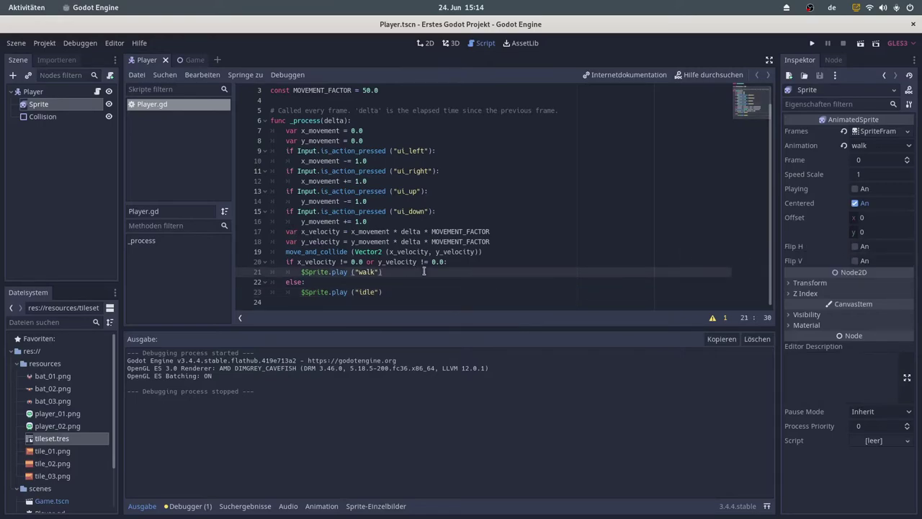
key(Return)
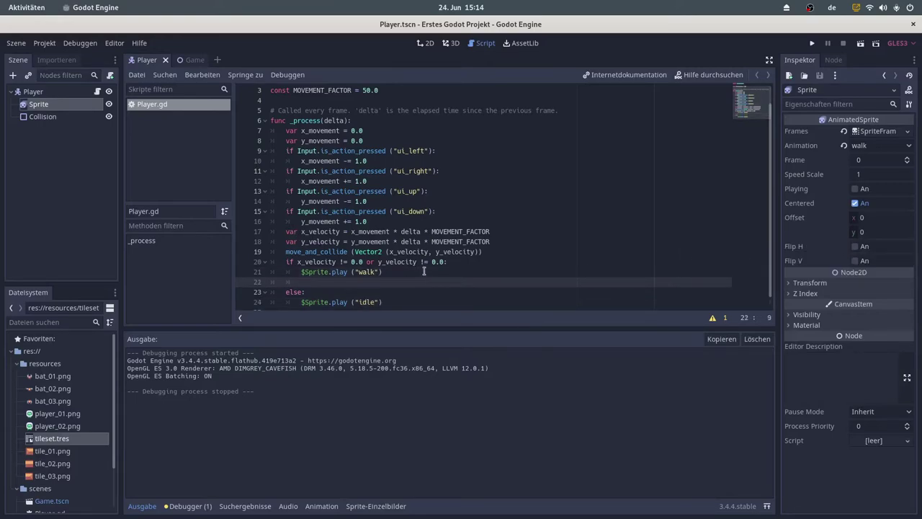
text(if )
text(x_velocity)
key(BackSpace)
text(0:)
key(Return)
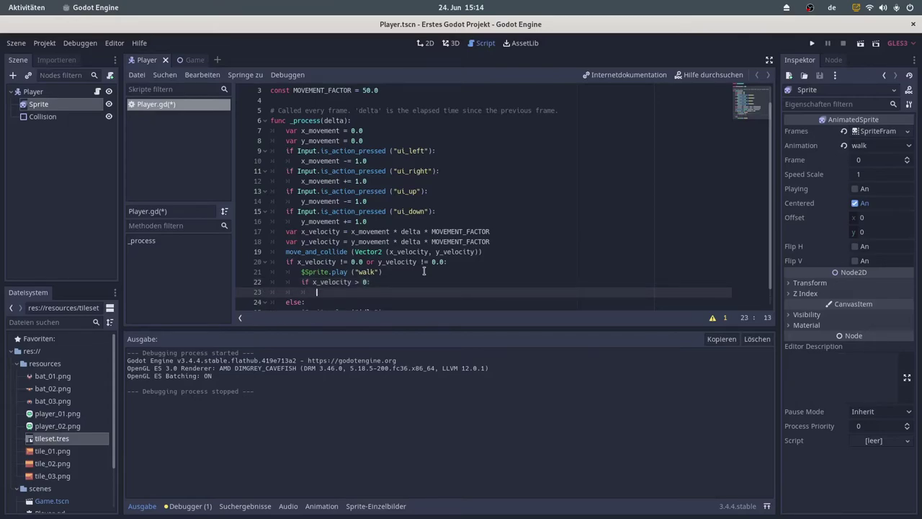
text($Sprite.)
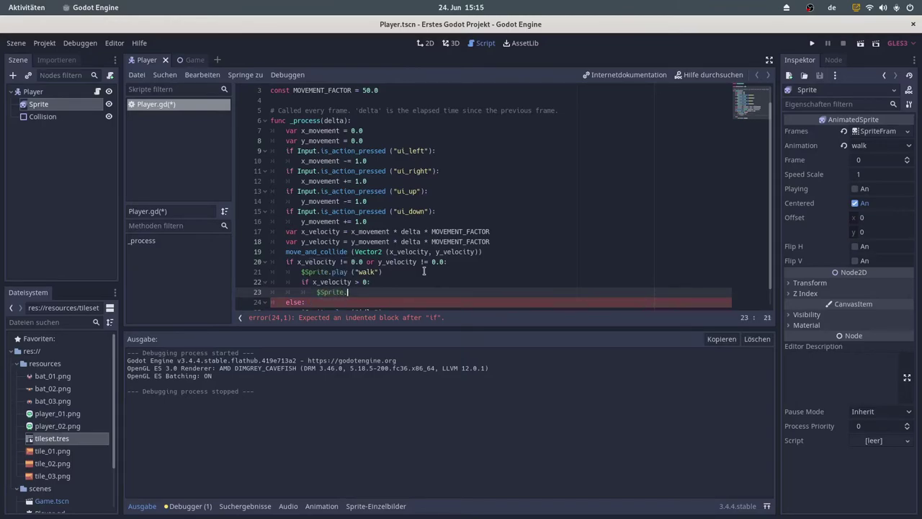
text(flip_h)
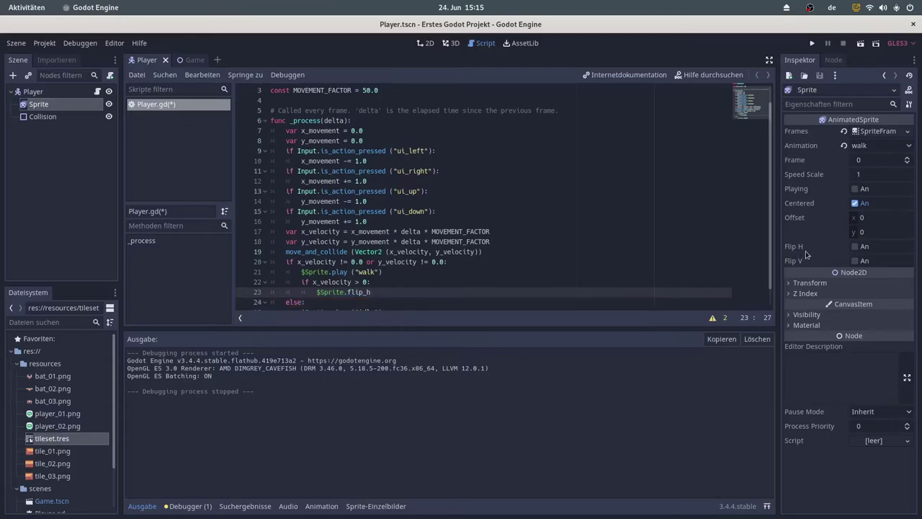
mouse_move(809, 252)
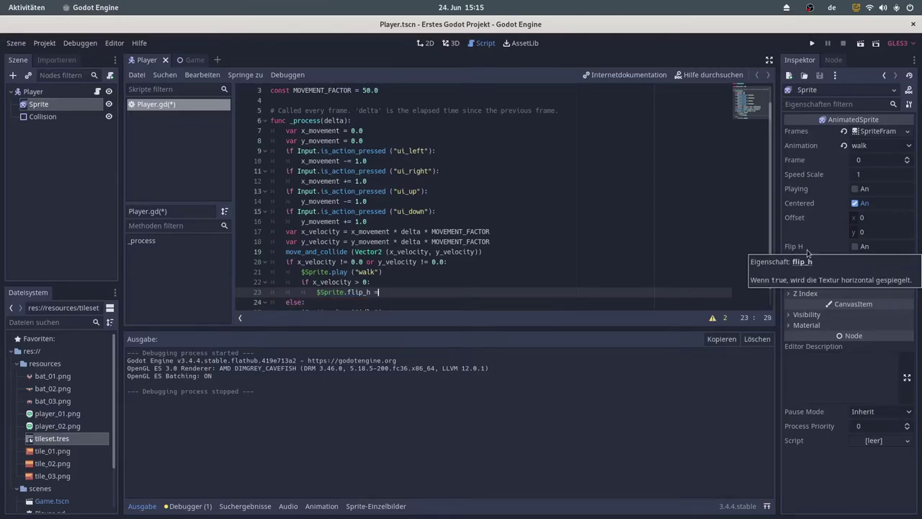
text(true)
Add 'if x_velocity < 0:' setting $Sprite.flip_h = false, and save the script.
key(Return)
key(BackSpace)
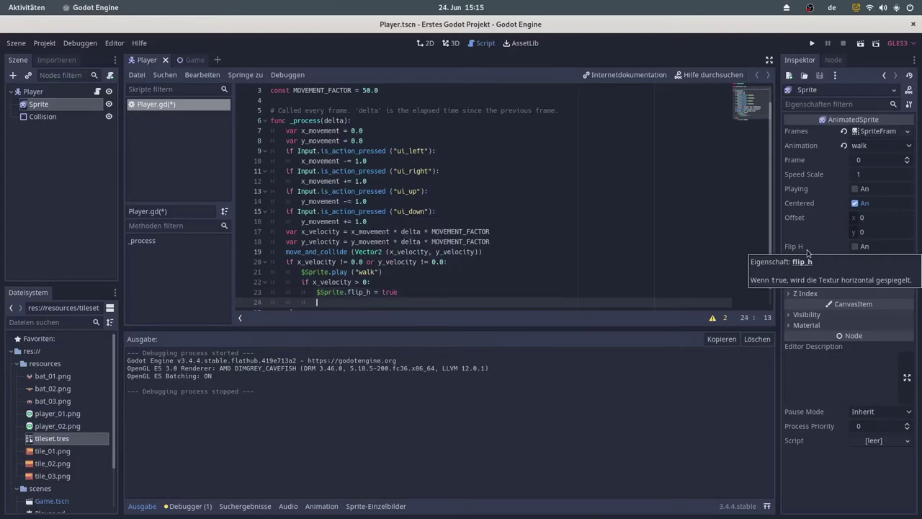
text(if x_velocity )
text(< )
text(0:)
key(Return)
text($)
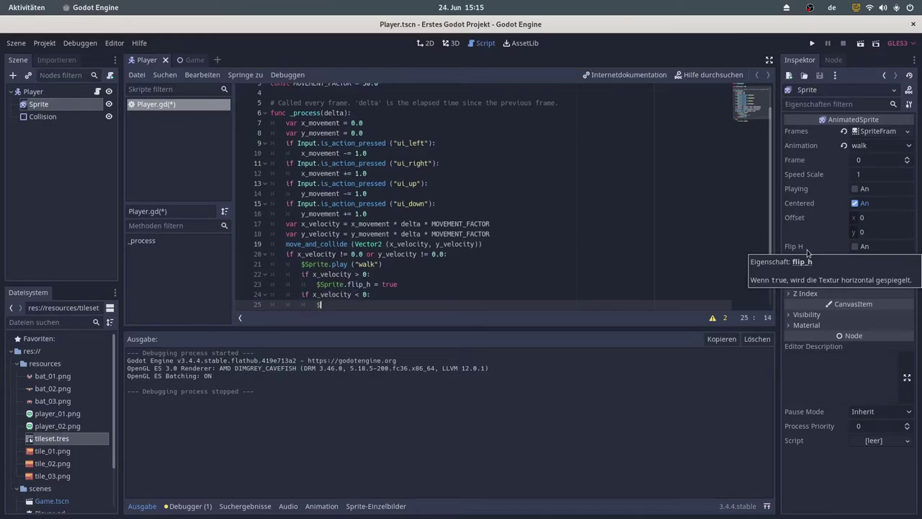
text(Sprite.)
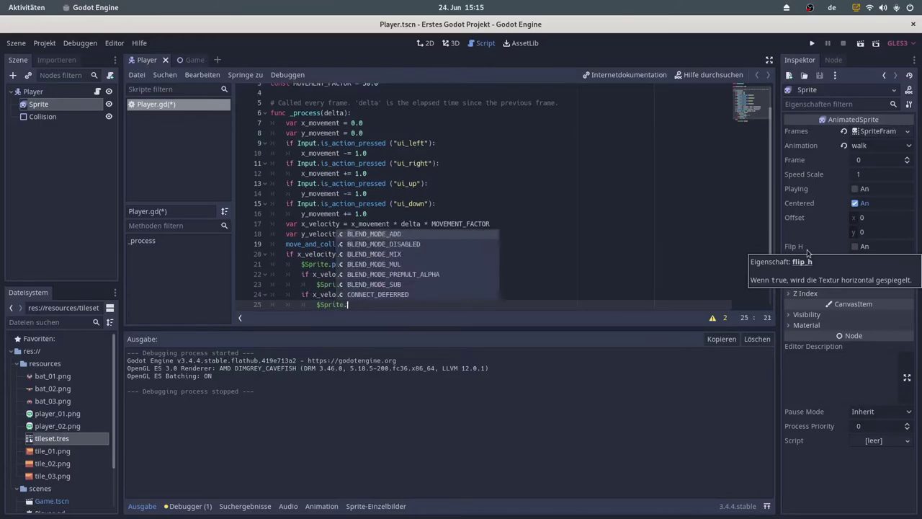
text(flip_h.)
key(BackSpace)
text(= false)
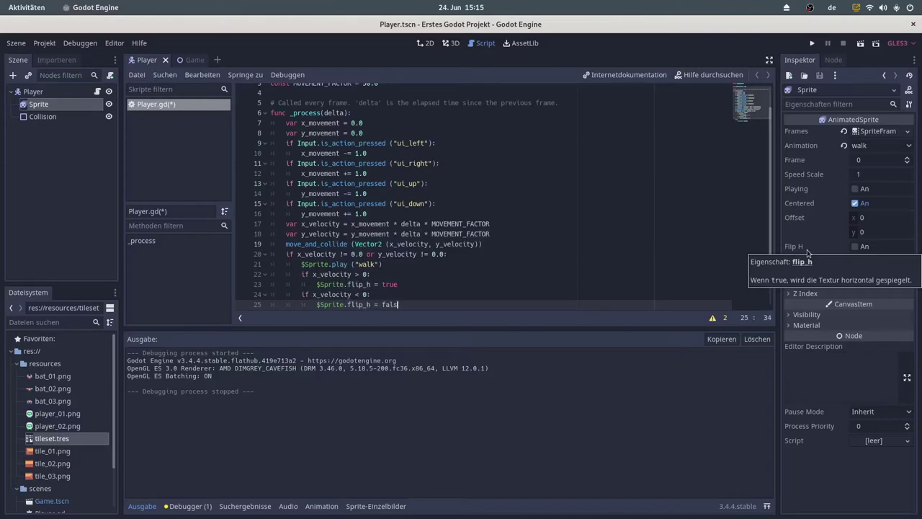
key(ctrl+s)
click(813, 44)
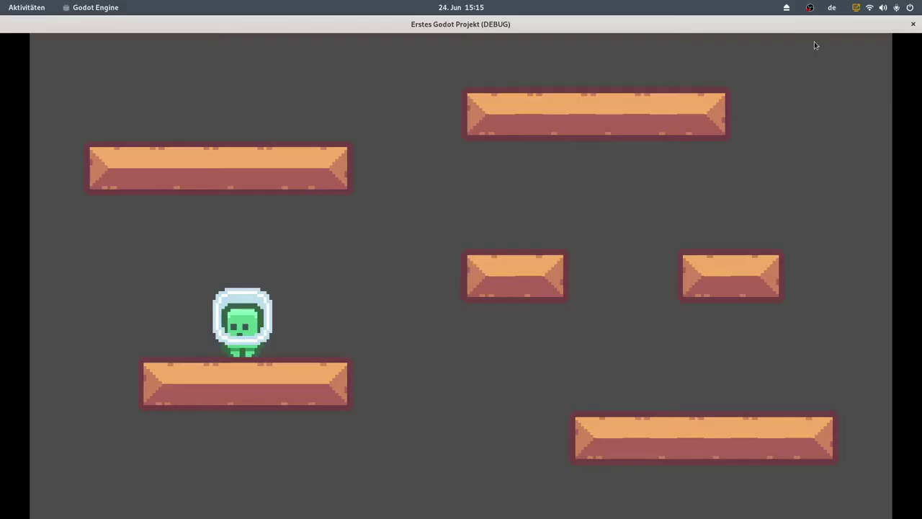
key(Right)
key(Up)
key(Left)
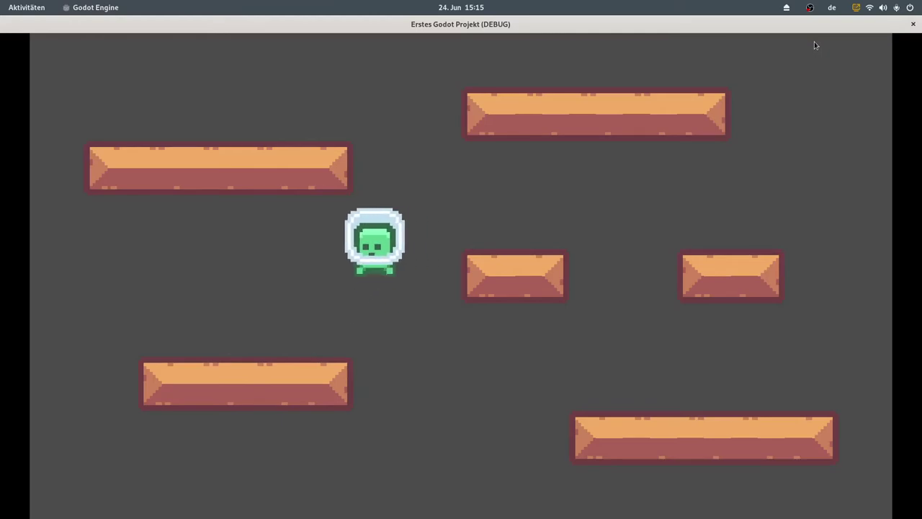
key(Right)
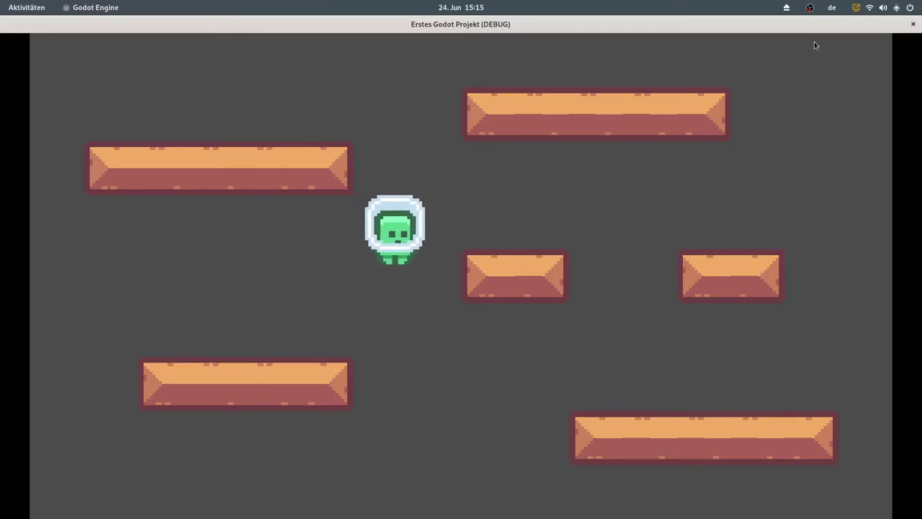
key(Up)
key(Left)
key(Down)
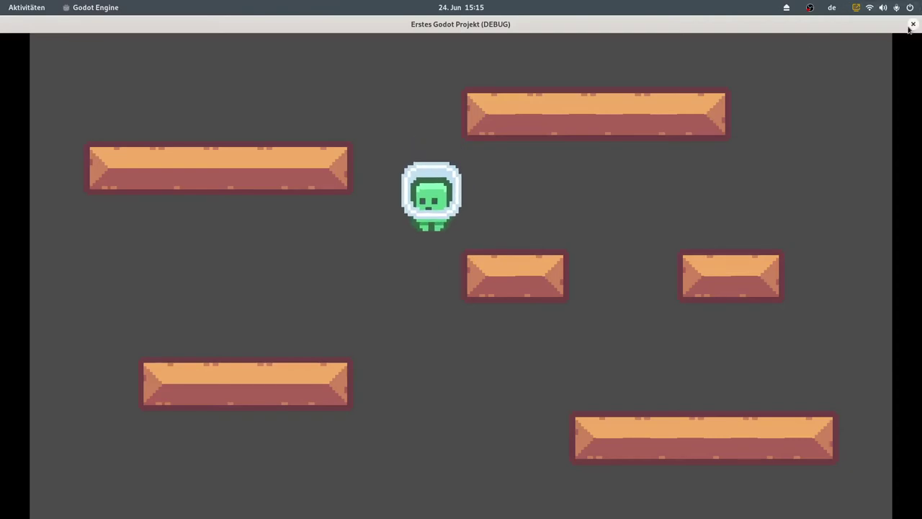
click(913, 24)
Save the Player.tscn scene with Ctrl+S.
scroll(448, 226, down, 1)
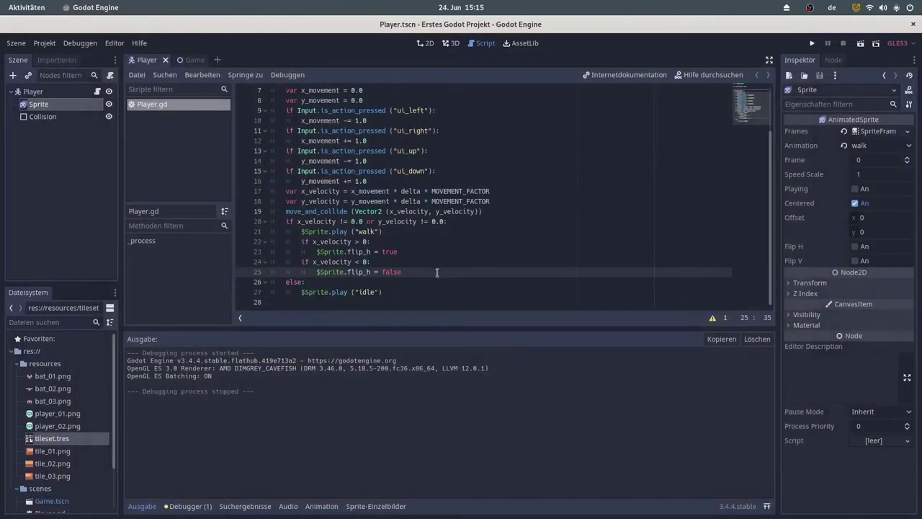
key(ctrl+s)
click(812, 45)
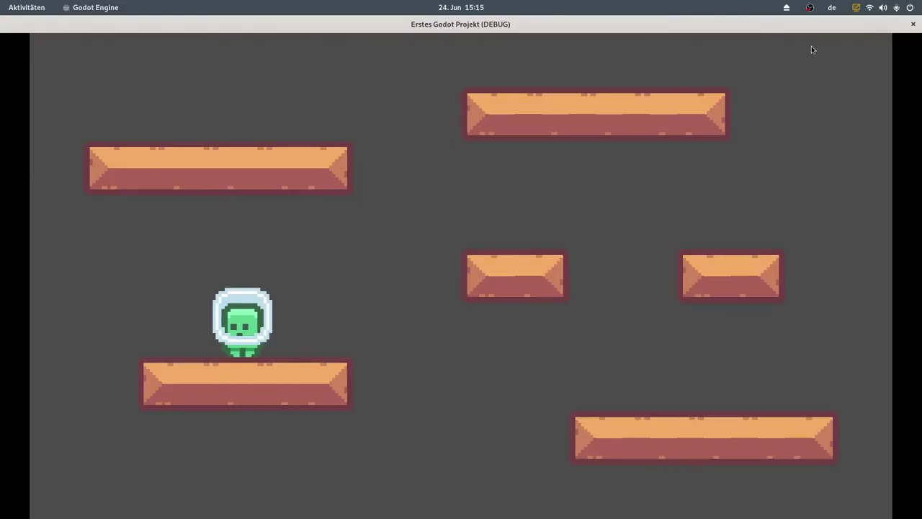
key(space)
key(Left)
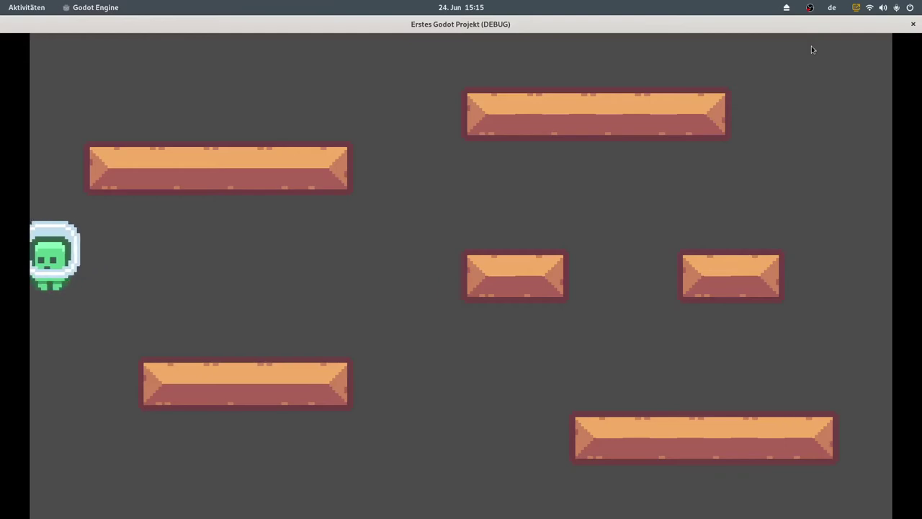
key(Left)
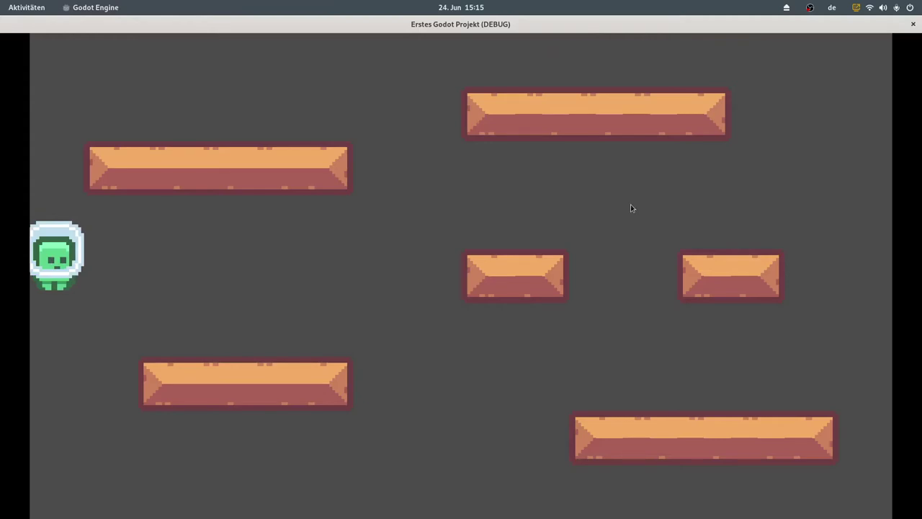
click(913, 24)
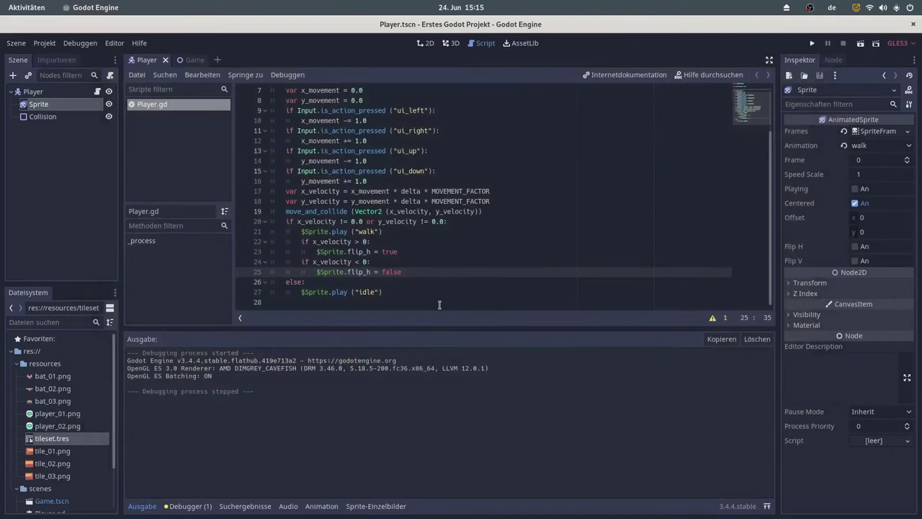
In the Game scene, add a Node2D under the Game root, then delete it again.
click(191, 59)
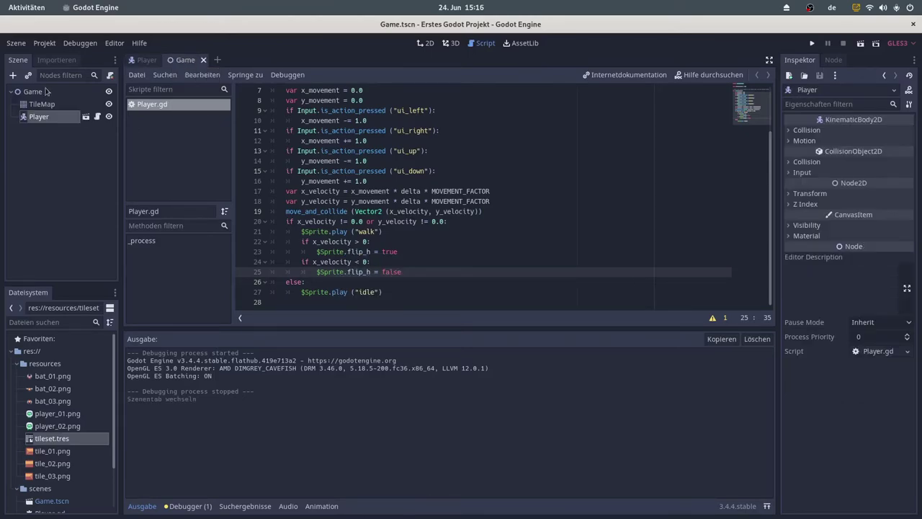
click(50, 92)
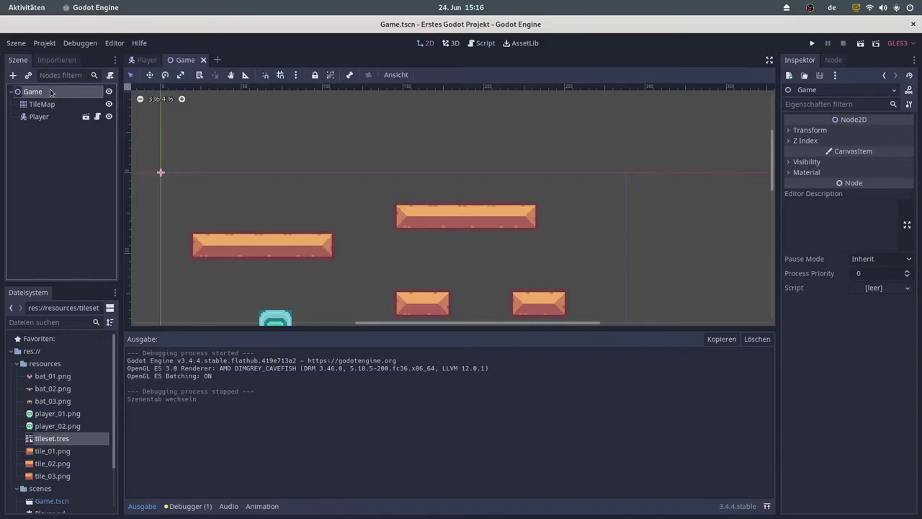
click(12, 75)
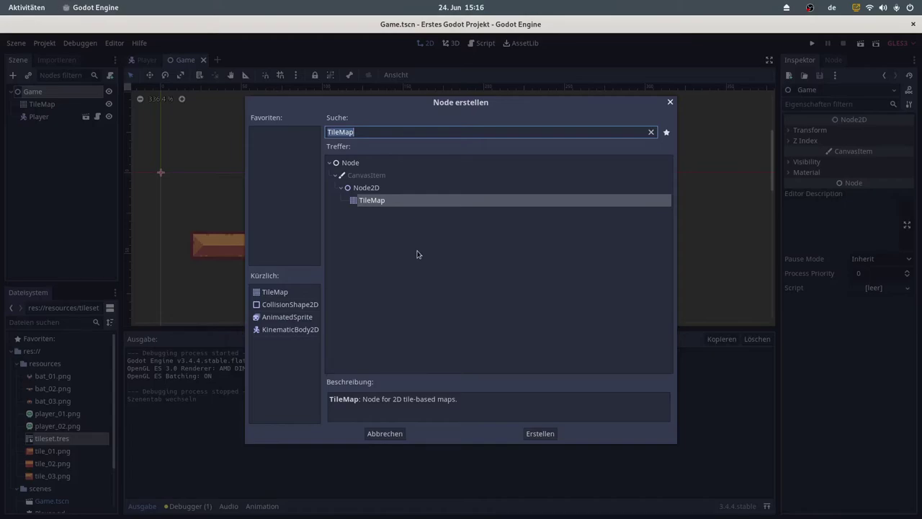
key(BackSpace)
click(346, 212)
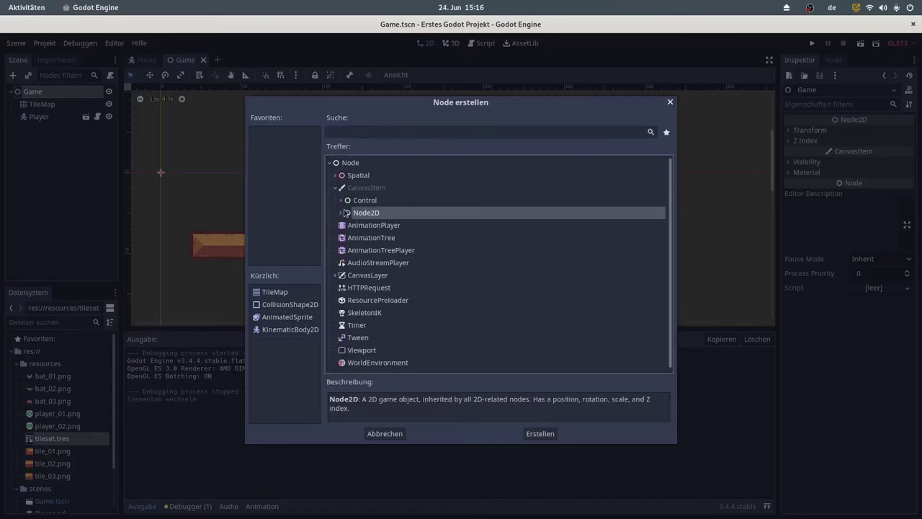
double_click(345, 213)
right_click(43, 129)
click(72, 425)
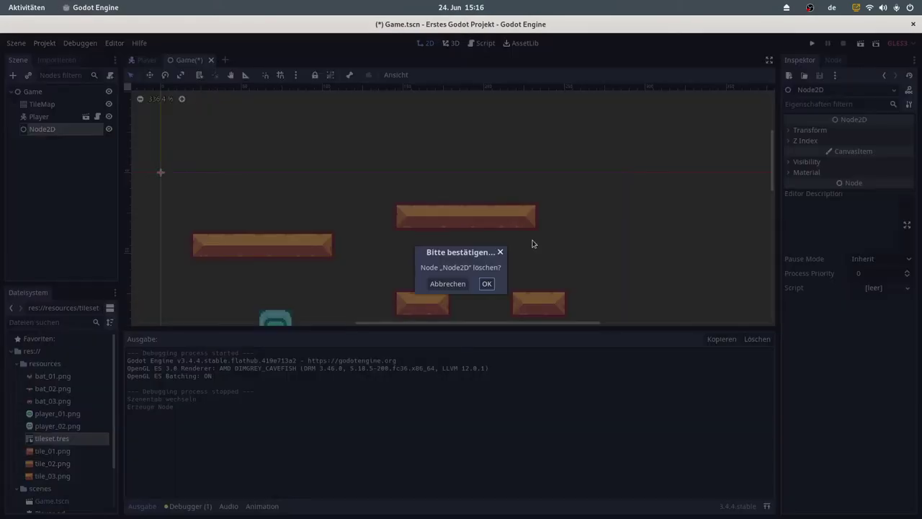
click(487, 284)
Add an Area2D child to Game and rename it BoundingArea.
click(12, 75)
text(Ar)
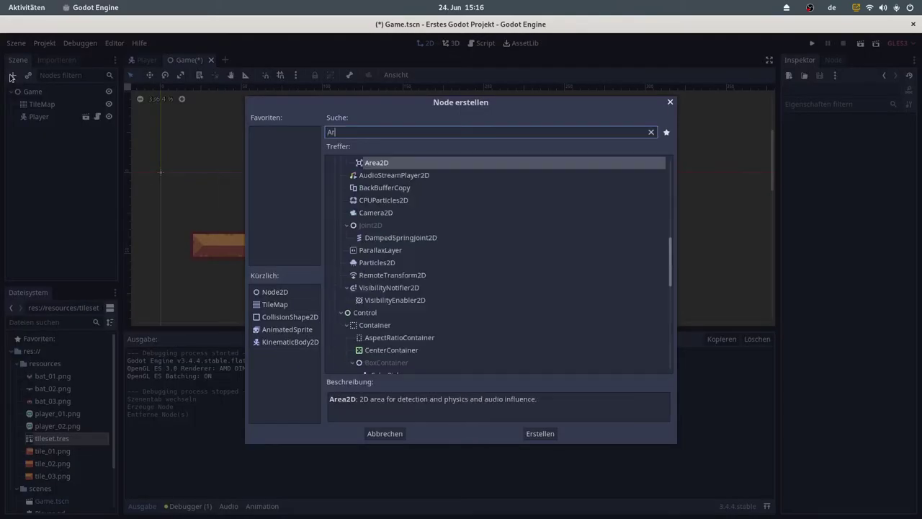
text(ea)
click(381, 300)
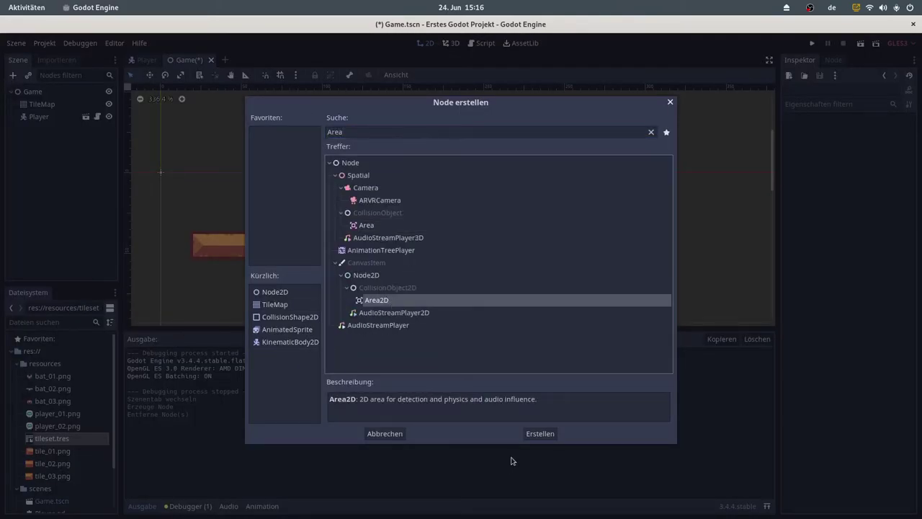
click(542, 433)
scroll(313, 195, down, 1)
scroll(313, 195, down, 1)
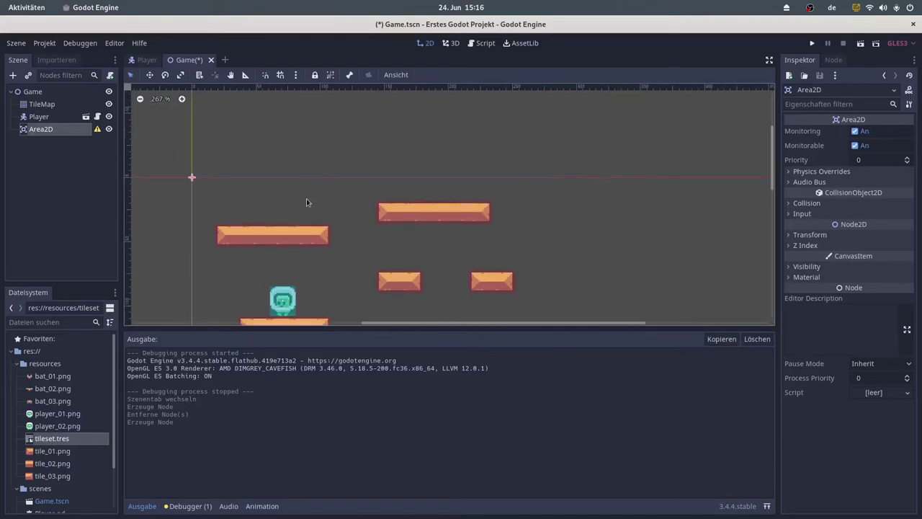
scroll(306, 202, down, 1)
ctrl+scroll(418, 211, down, 2)
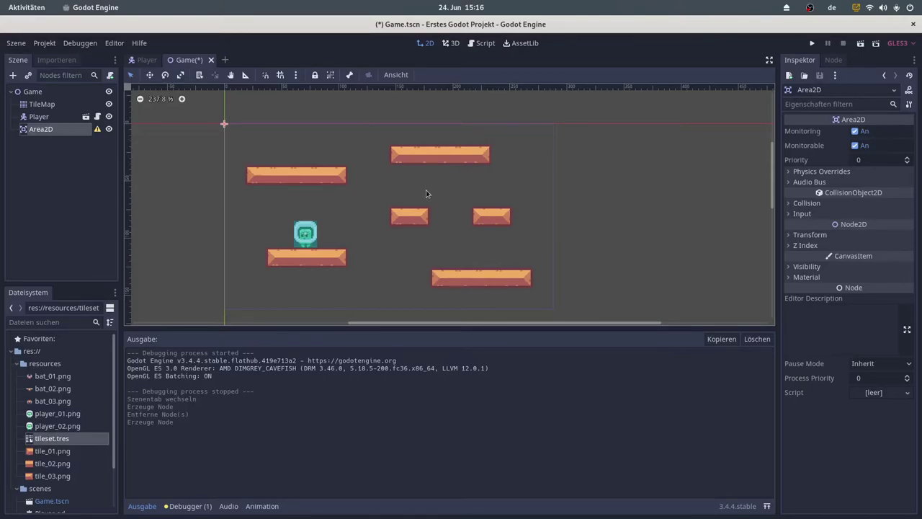
double_click(41, 130)
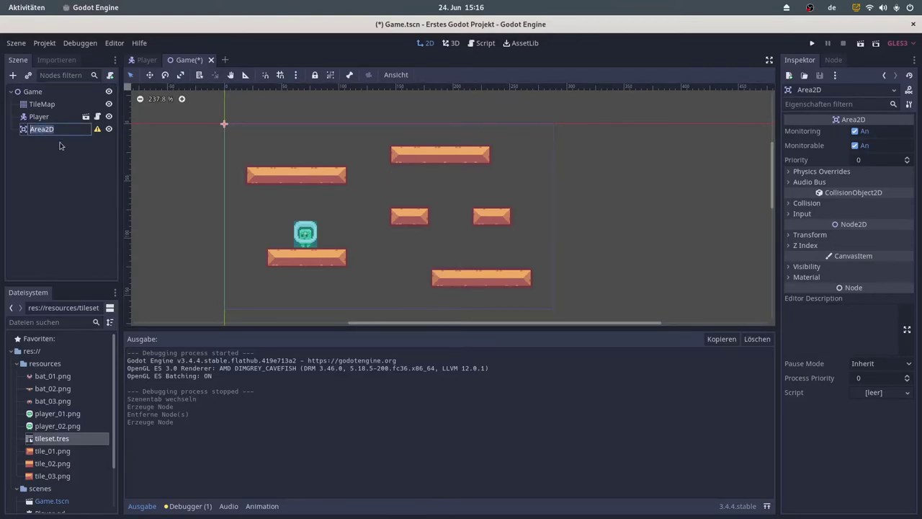
text(BoundingAr)
text(ea)
key(Return)
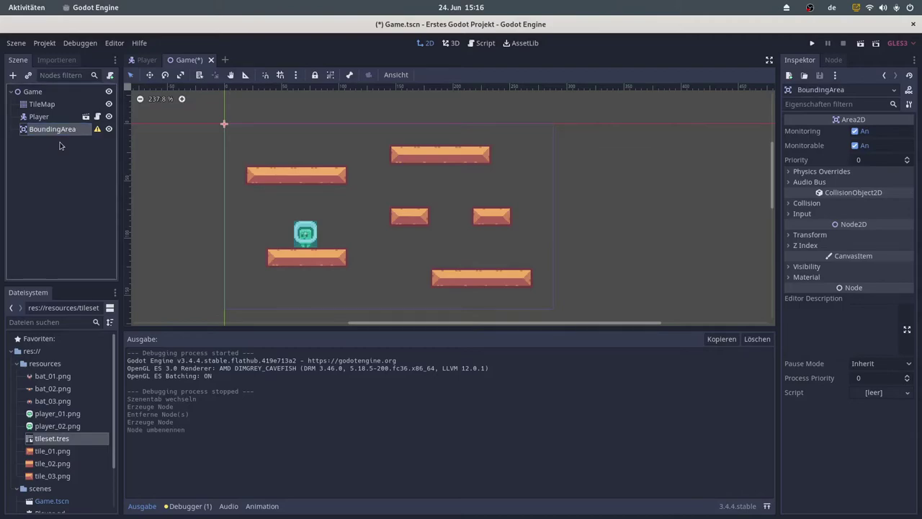
Add a CollisionShape2D under BoundingArea and rename it Bounds.
click(12, 75)
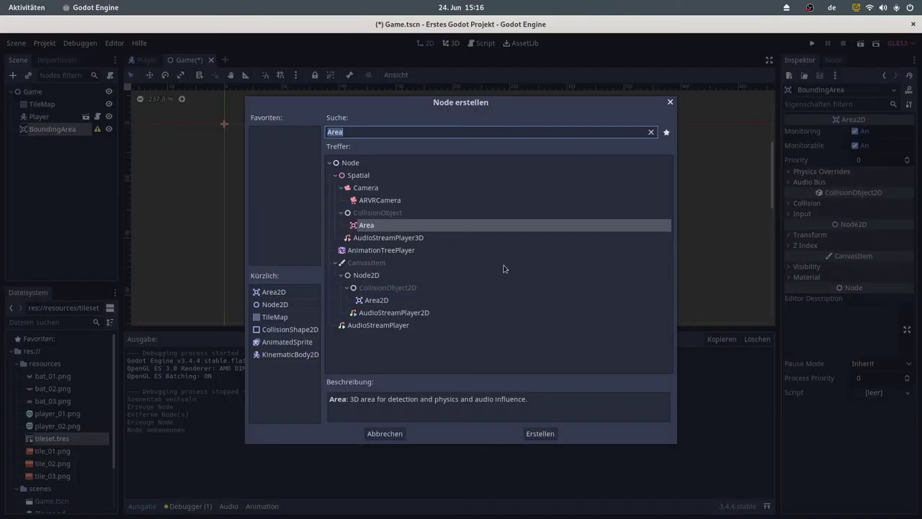
click(307, 330)
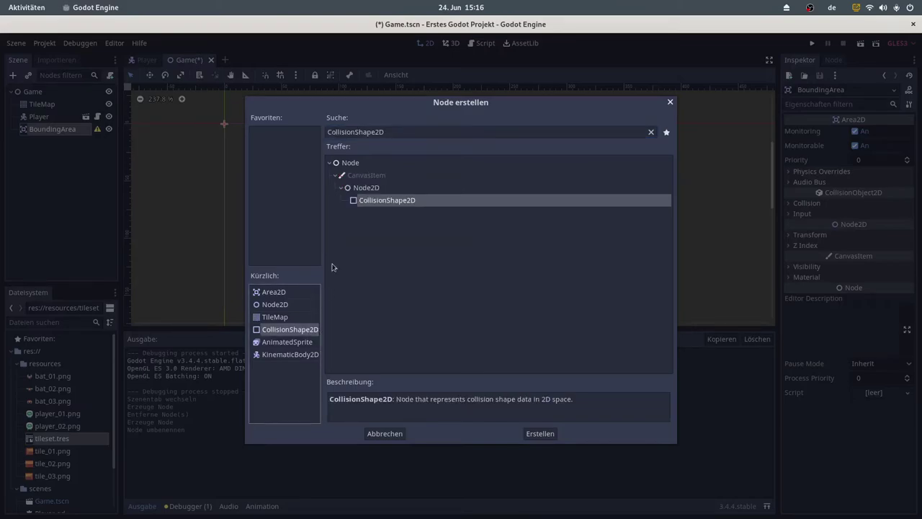
click(546, 436)
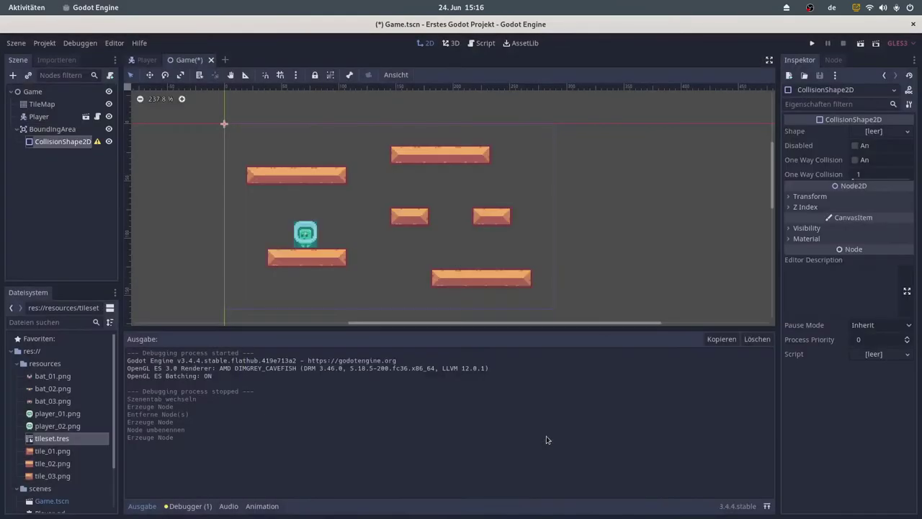
double_click(75, 144)
text(Bo)
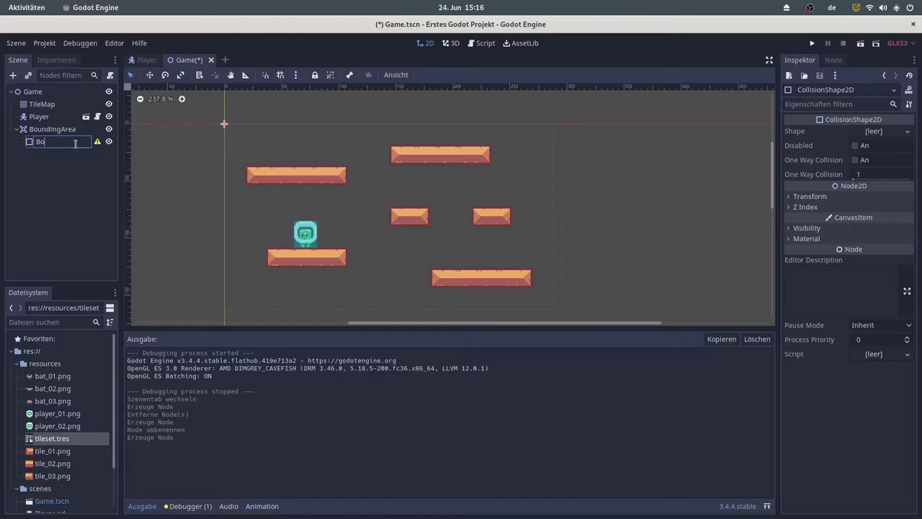
text(unds)
key(Return)
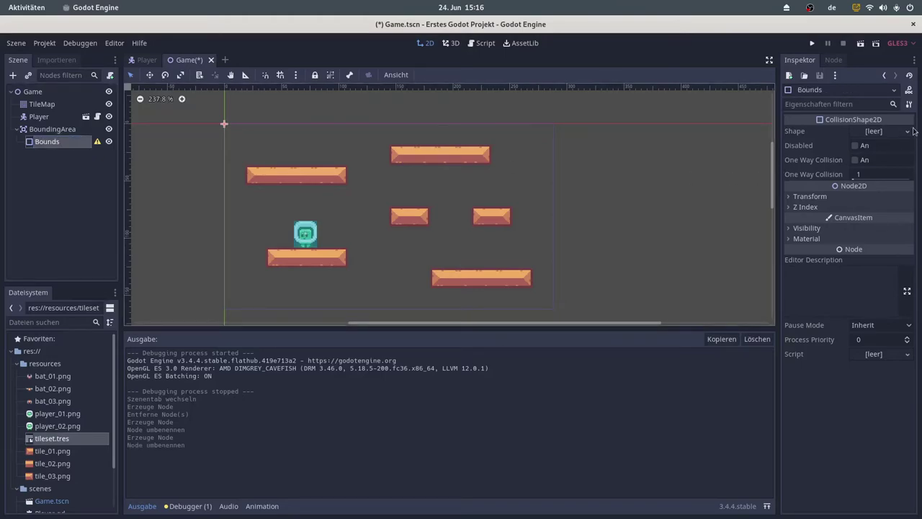
Give Bounds a RectangleShape2D stretched over the whole level, then save Game.tscn.
click(893, 131)
click(850, 213)
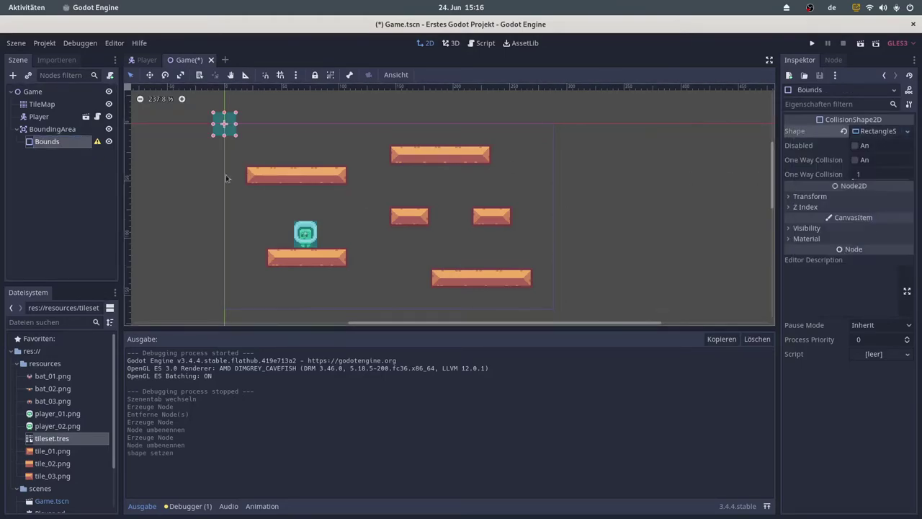
mouse_move(236, 134)
mouse_down()
mouse_move(330, 201)
mouse_move(553, 310)
mouse_up()
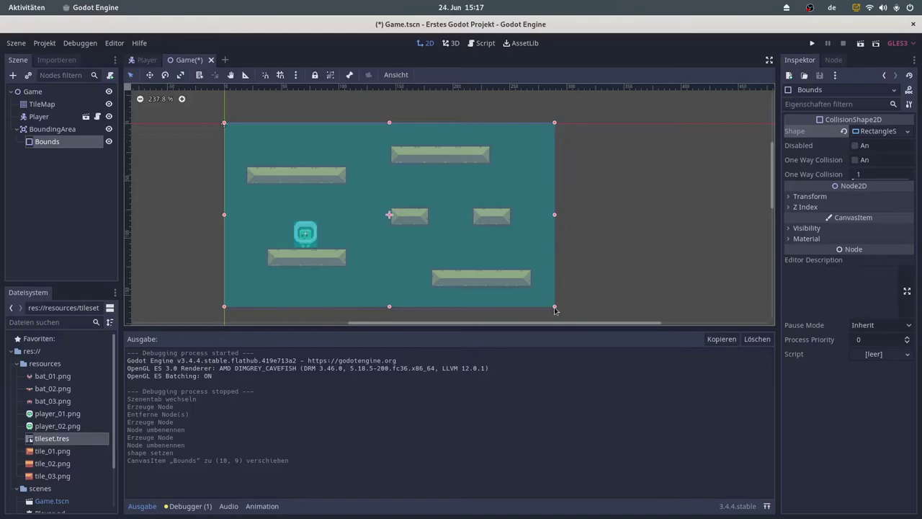
scroll(587, 288, up, 2)
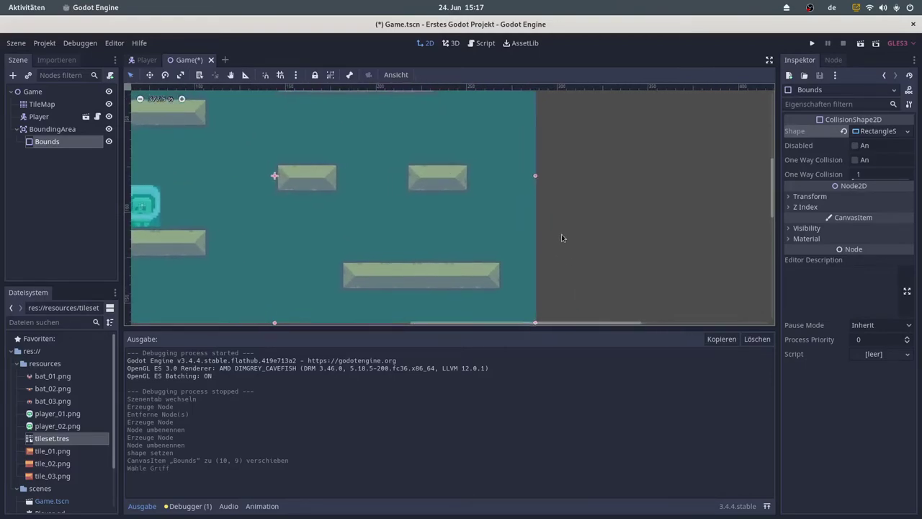
scroll(601, 195, down, 1)
scroll(730, 316, up, 1)
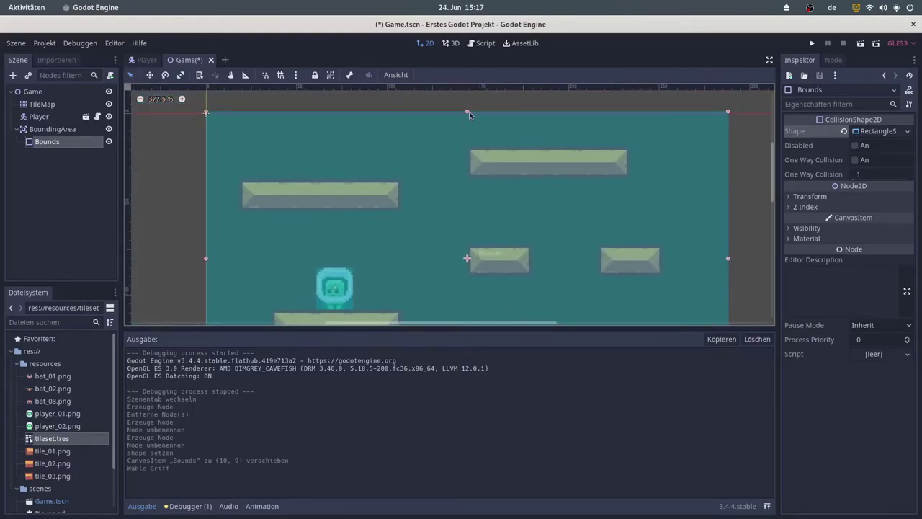
drag(466, 112, 468, 113)
scroll(333, 201, down, 1)
scroll(346, 180, down, 1)
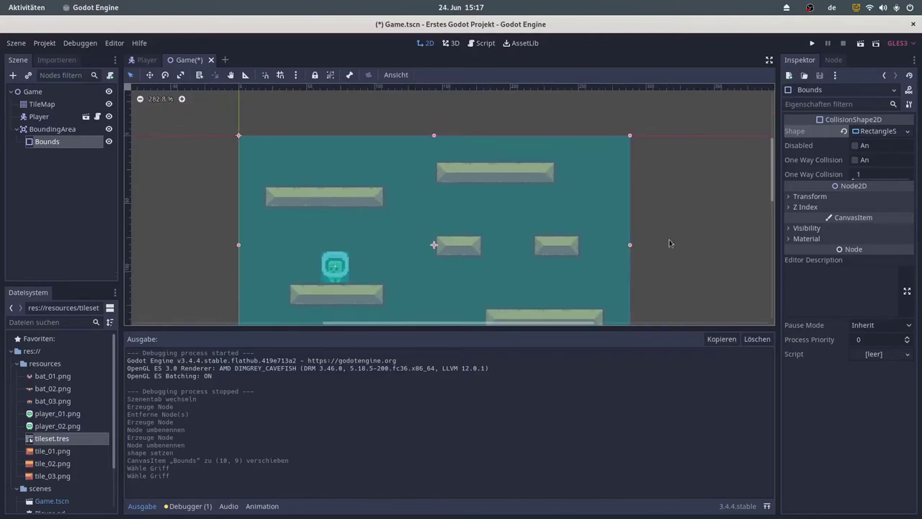
scroll(625, 212, down, 1)
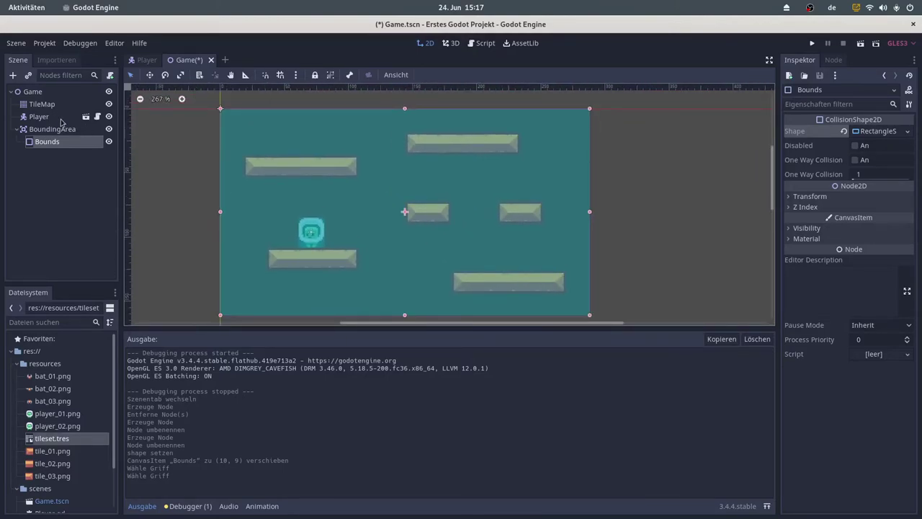
key(ctrl+s)
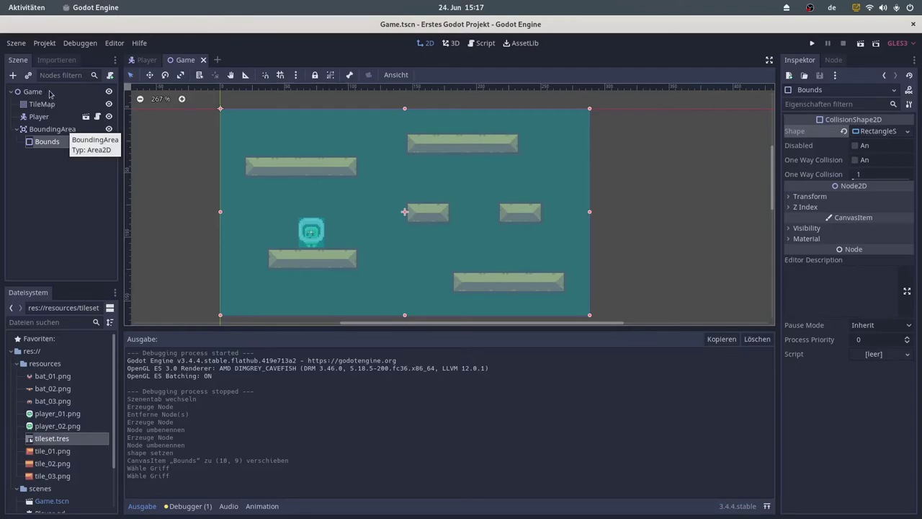
click(48, 91)
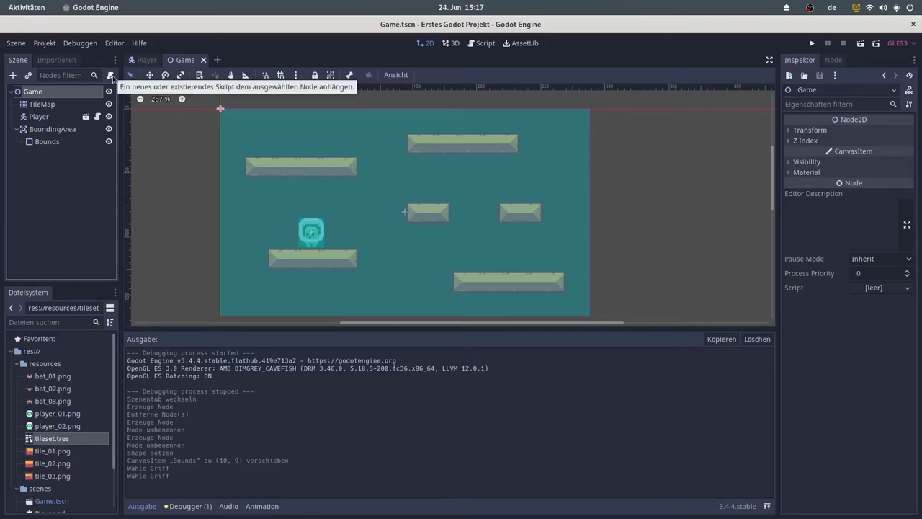
Attach a new Game.gd script to the Game node and insert a blank line after line 2.
click(110, 76)
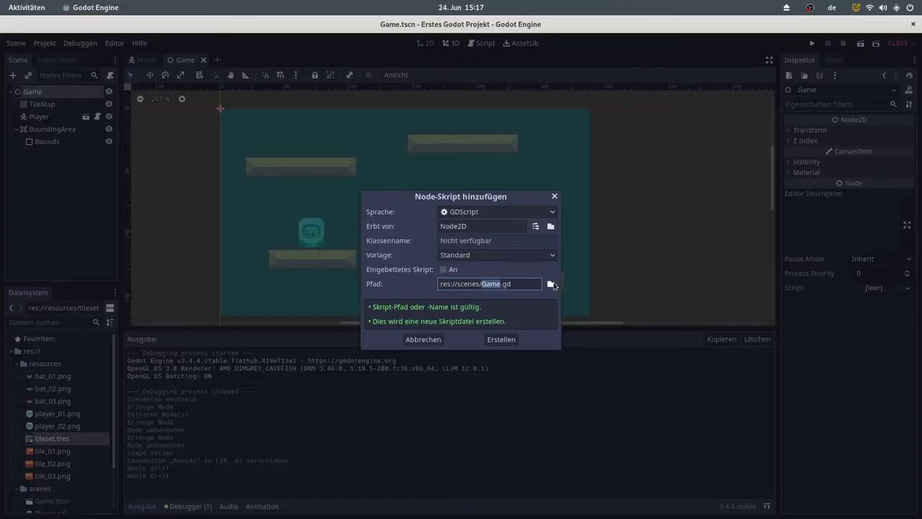
click(502, 340)
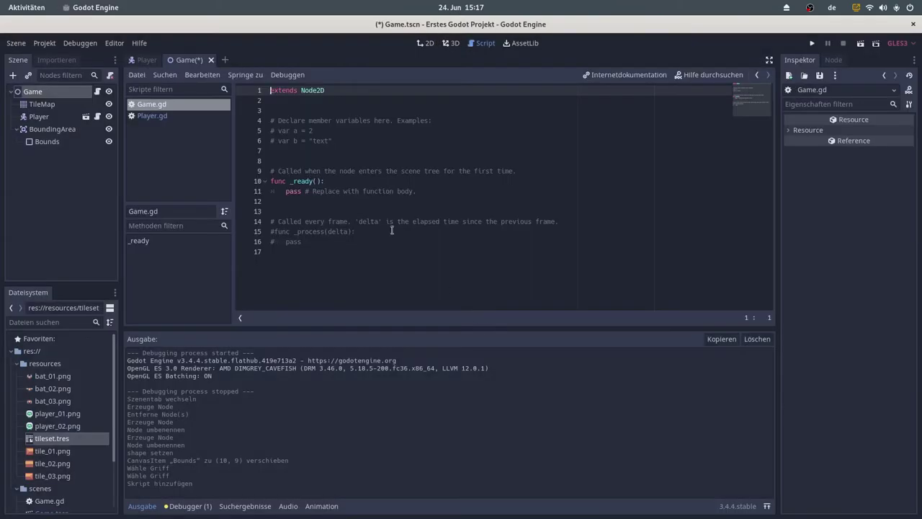
click(349, 260)
click(284, 108)
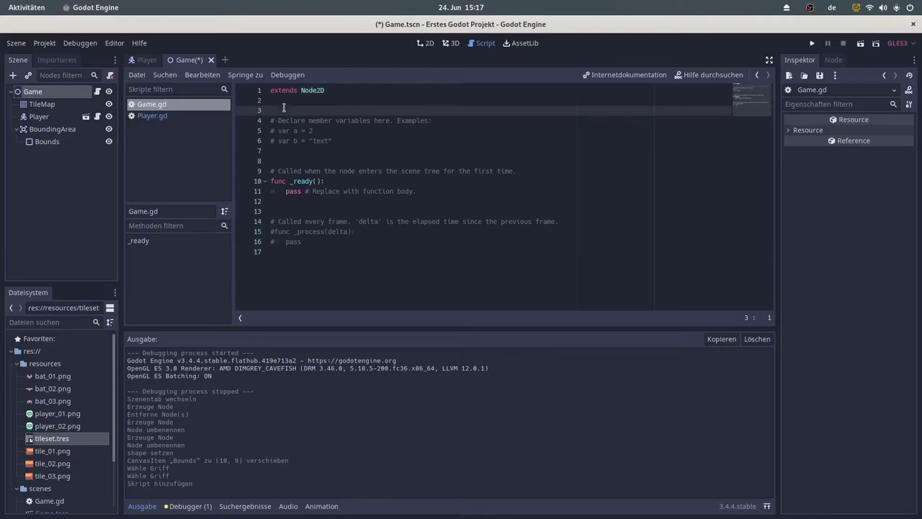
key(Up)
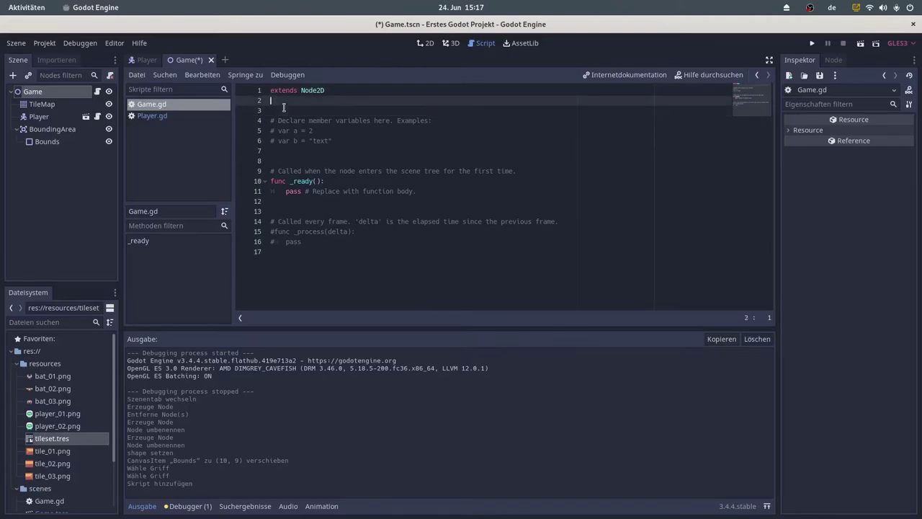
key(Return)
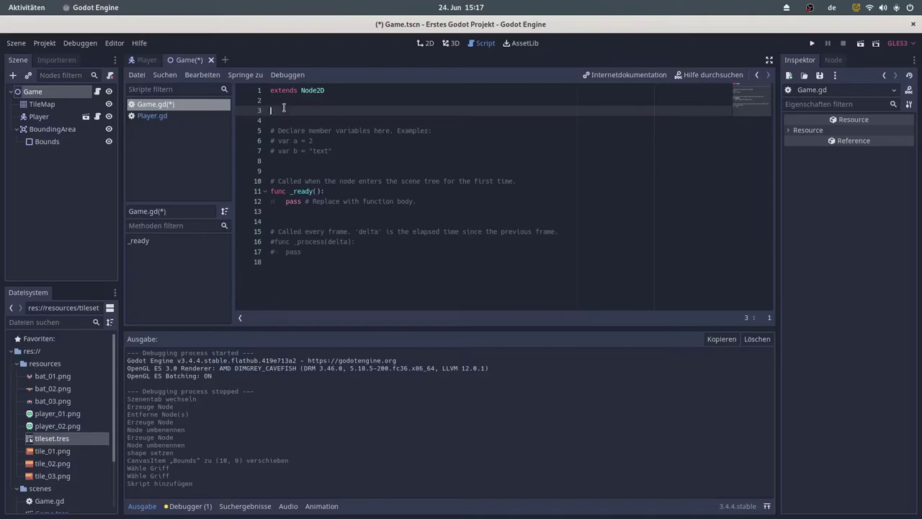
Write var game_bounds = $BoundingArea/Bounds.shape.extends on line 3 using autocomplete.
text(var)
text( game_bp)
key(BackSpace)
text(ounds )
text(=)
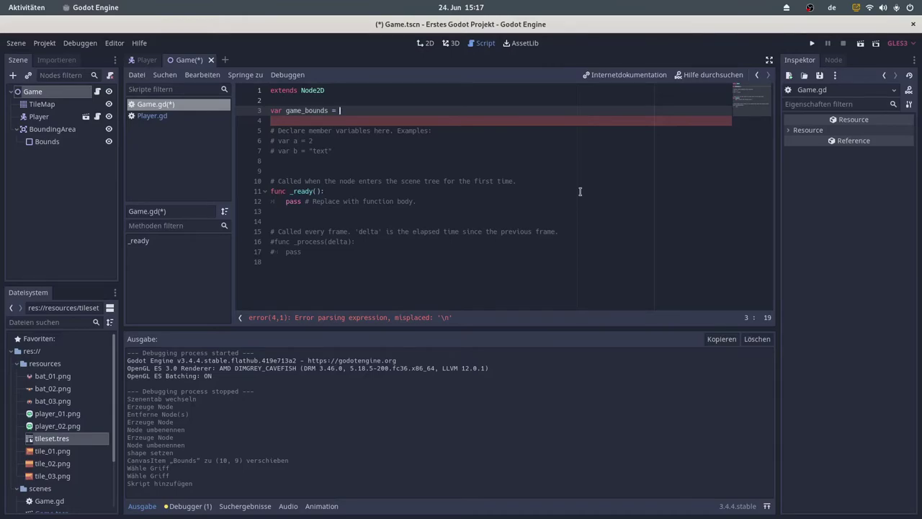
text($Bo)
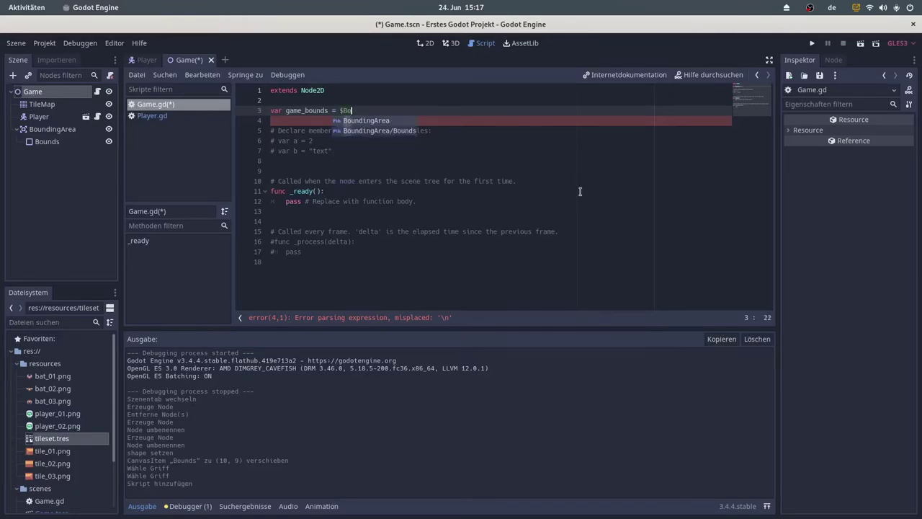
text(u)
key(Down)
key(Return)
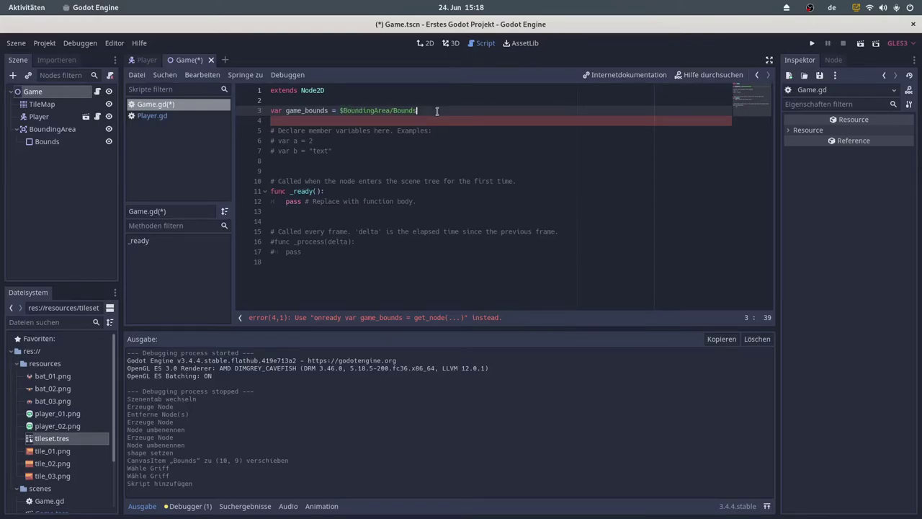
text(.)
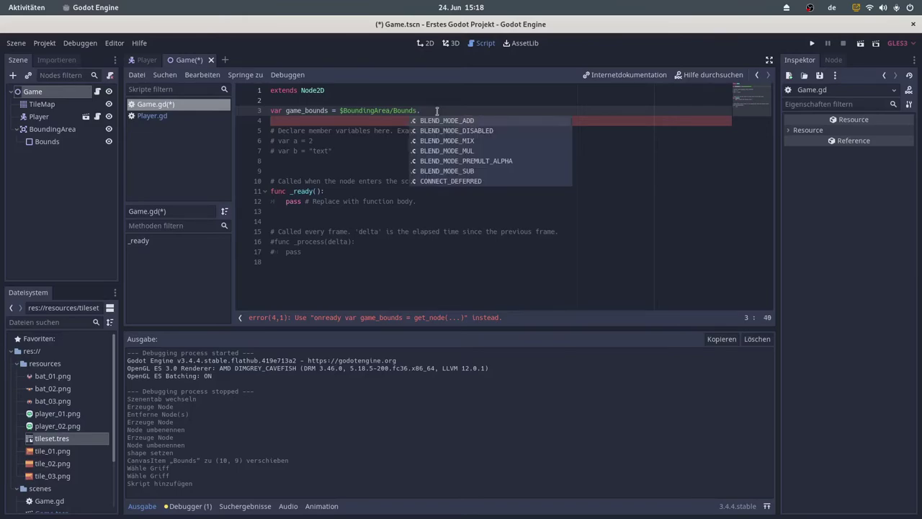
text(shape.)
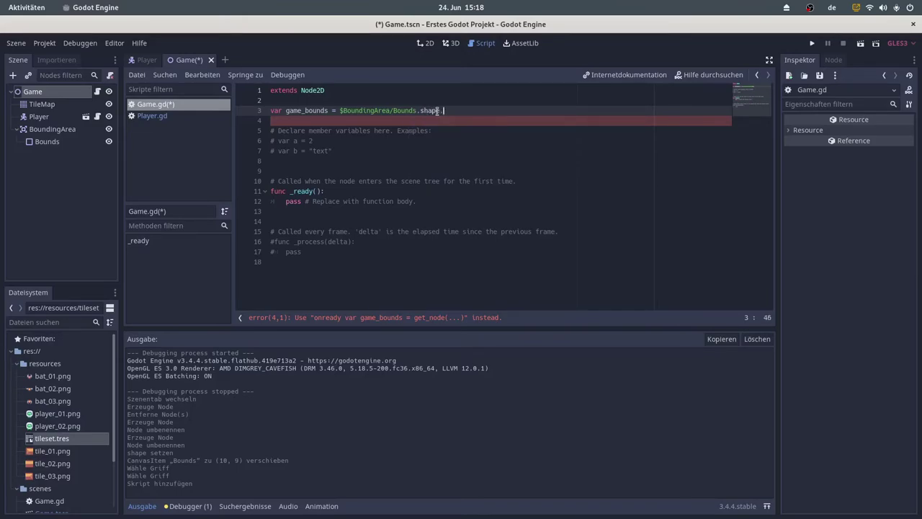
text(ex)
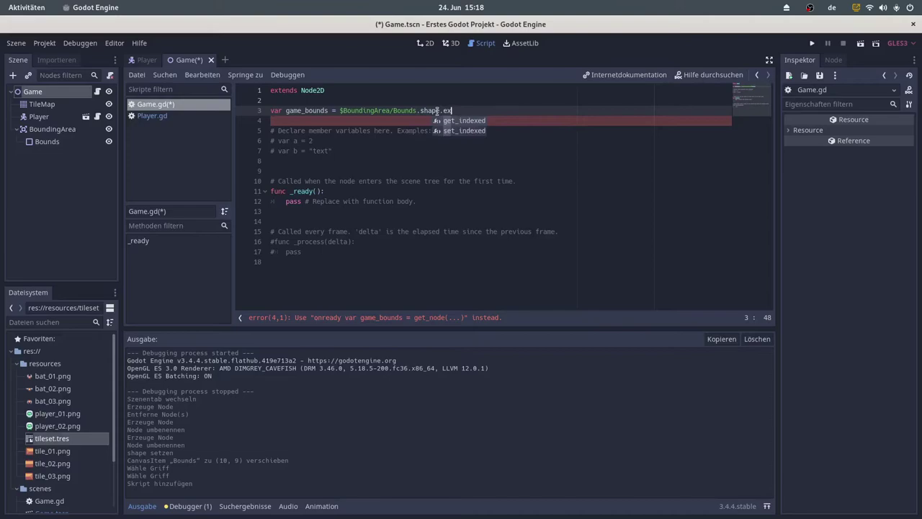
text(tends * 2)
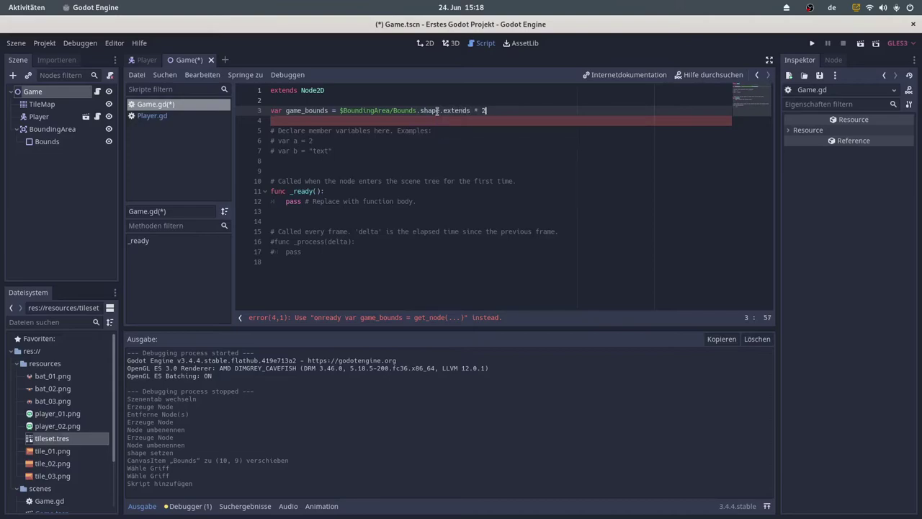
Save, read the Bounds rectangle's Extents (144, 80.5) in the Inspector, and return to Game.gd.
key(ctrl+s)
click(46, 141)
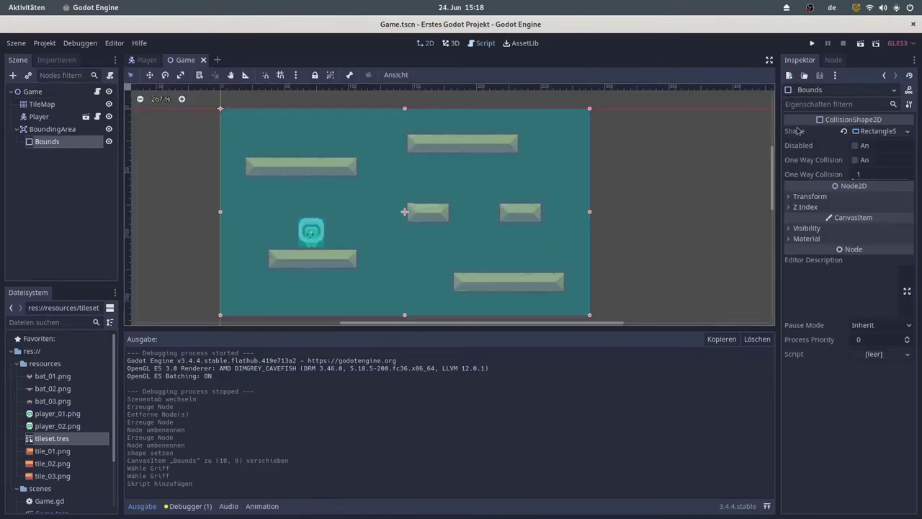
click(880, 131)
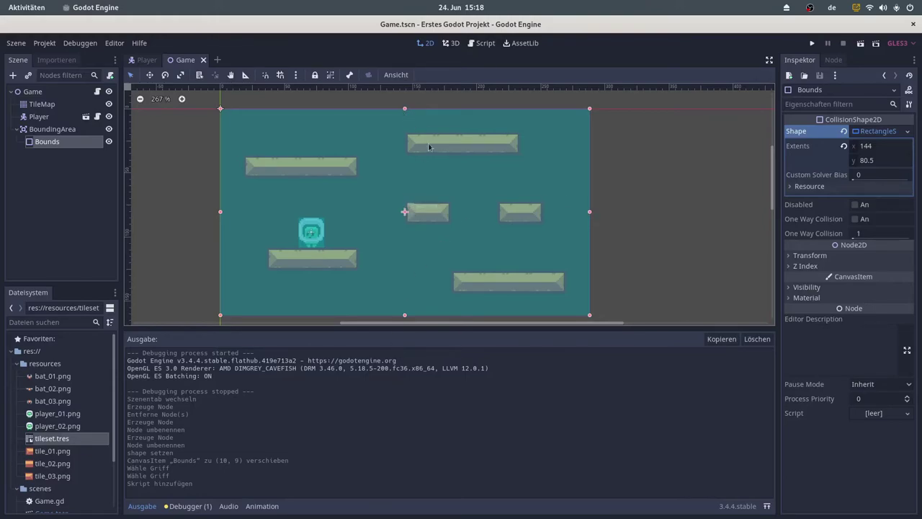
click(483, 44)
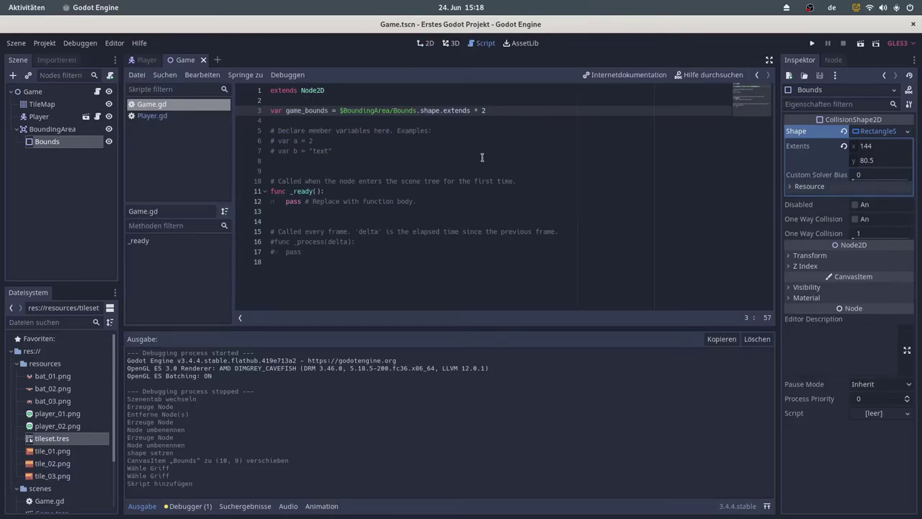
click(813, 43)
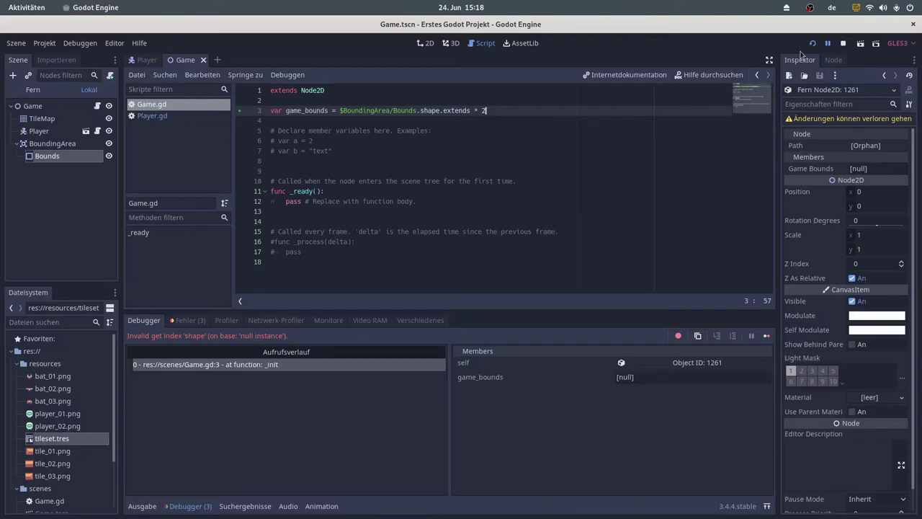
click(843, 43)
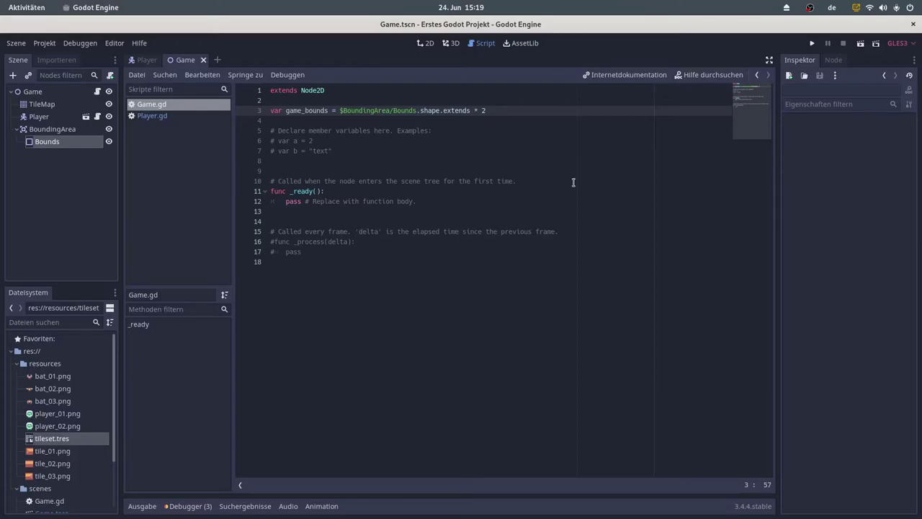
Make line 3 an onready var and delete the template comments, _ready function and extra blank lines.
click(270, 111)
text(onready)
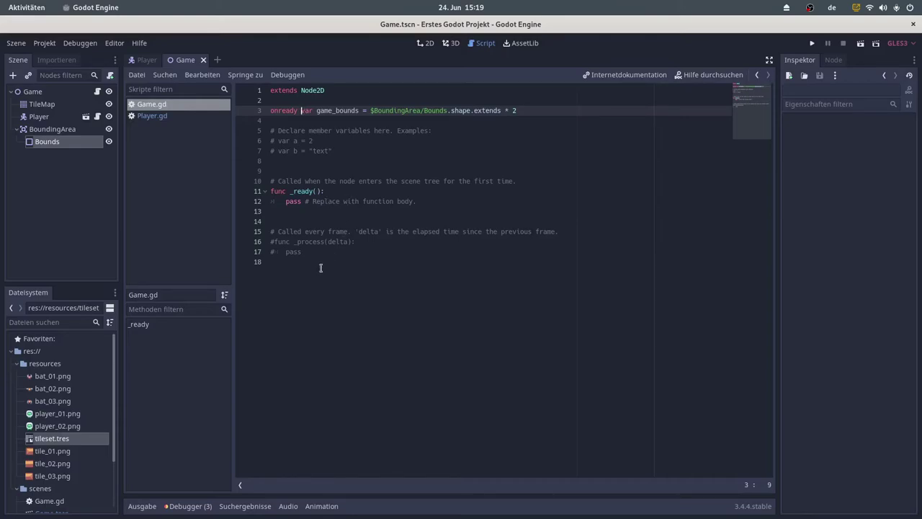
drag(324, 201, 299, 121)
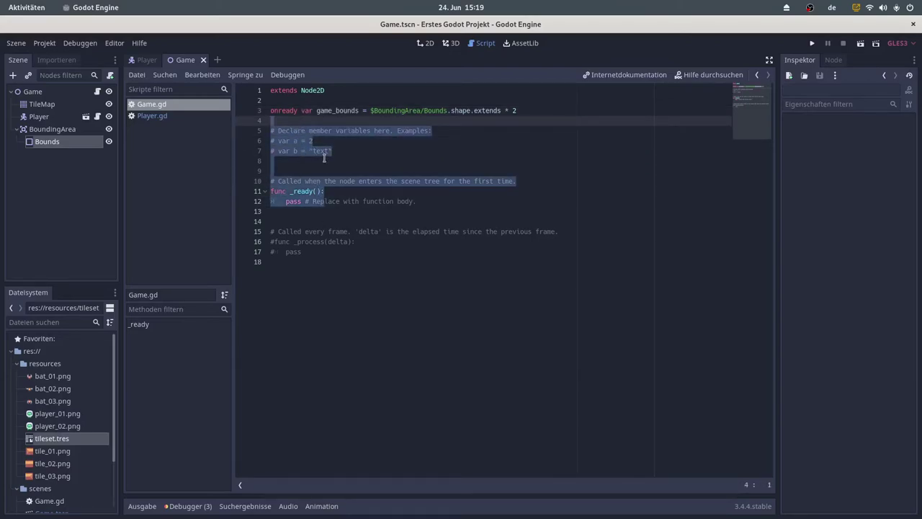
key(BackSpace)
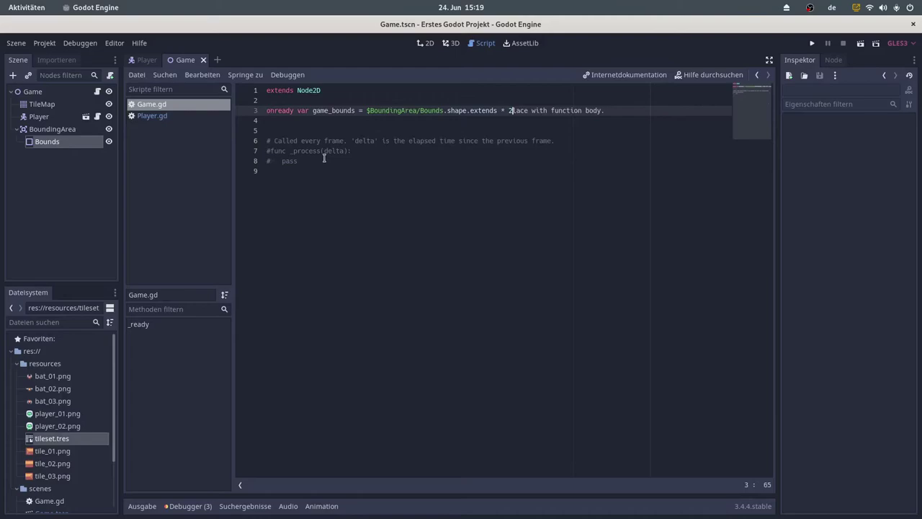
key(Delete)
key(Delete)
key(Delete)
key(Delete)
key(Delete)
key(Delete)
key(Delete)
key(Delete)
key(Delete)
key(Delete)
key(Delete)
key(Delete)
key(Delete)
key(Delete)
key(Delete)
key(Delete)
key(Delete)
key(Down)
key(Down)
key(BackSpace)
key(BackSpace)
key(Return)
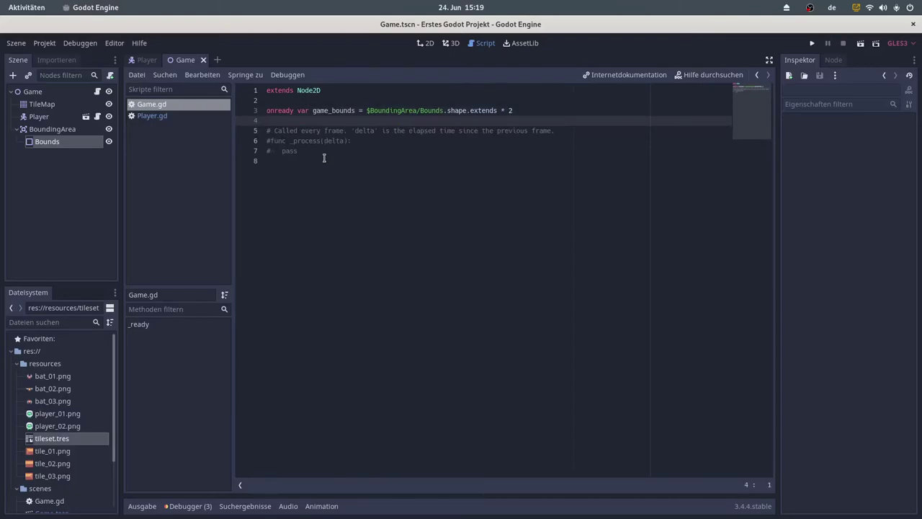
Leave the _process function commented out and add an empty line at the end of the script.
key(Down)
key(Down)
key(ctrl+k)
key(Down)
key(ctrl+k)
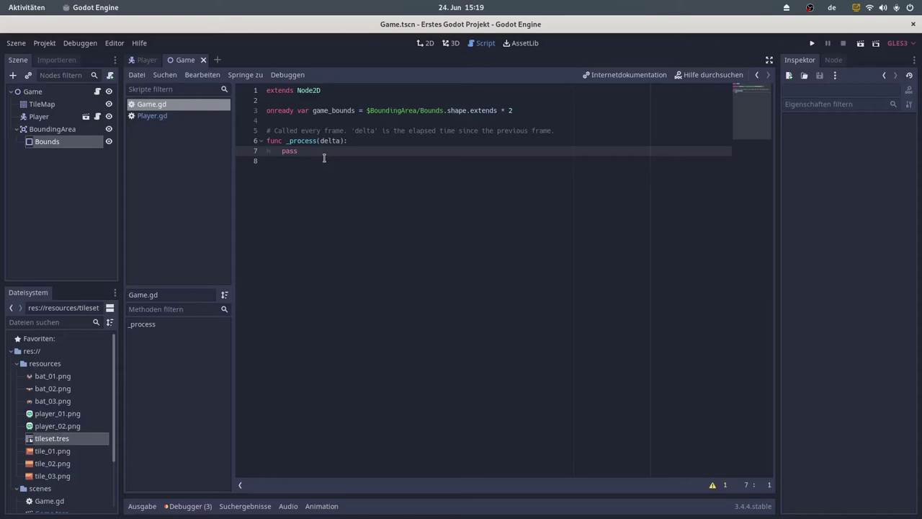
key(ctrl+k)
key(Up)
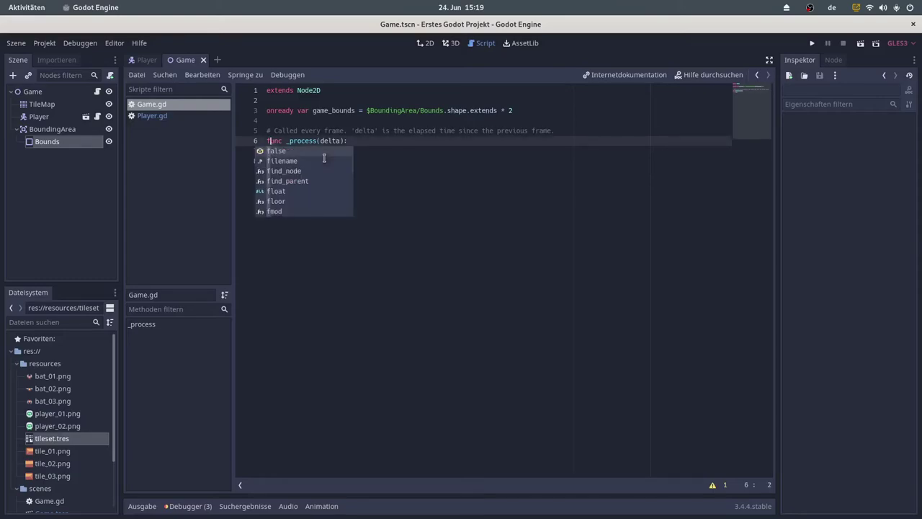
key(ctrl+k)
key(Up)
key(Down)
click(309, 188)
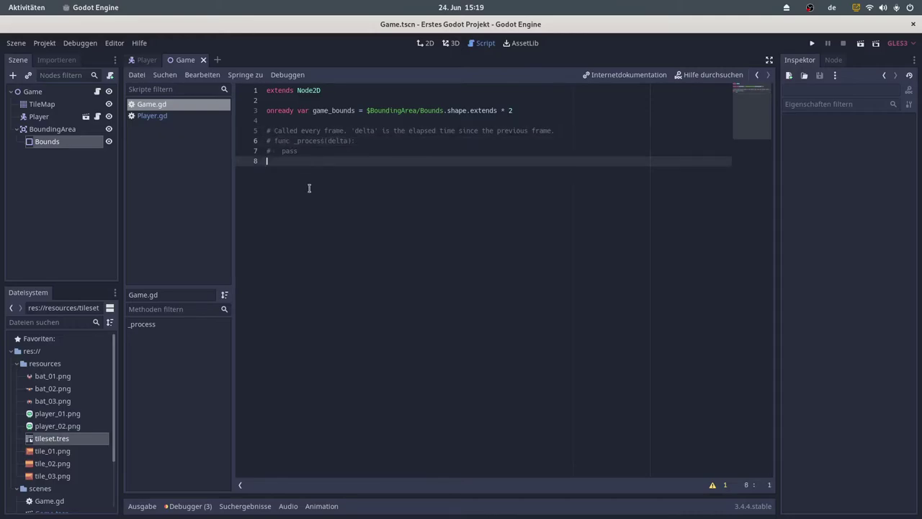
key(Return)
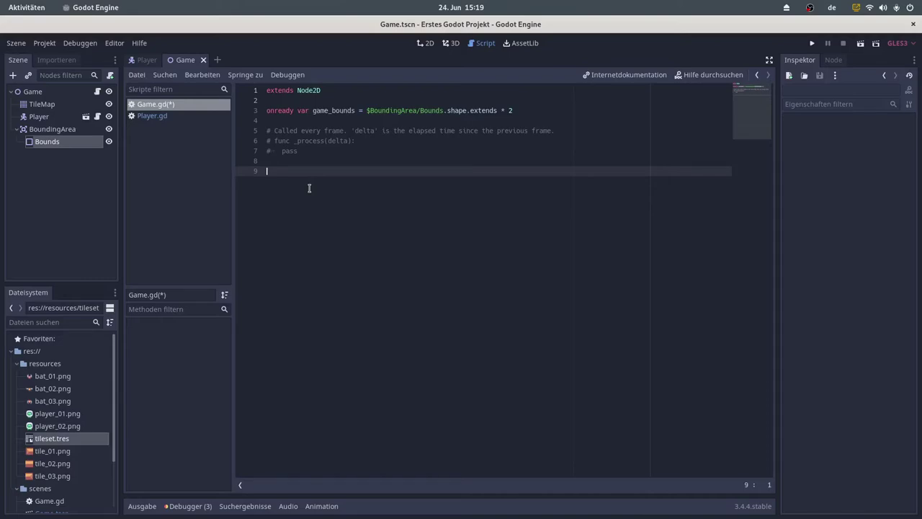
Save Game.gd and show BoundingArea's signals in the Node dock.
key(ctrl+s)
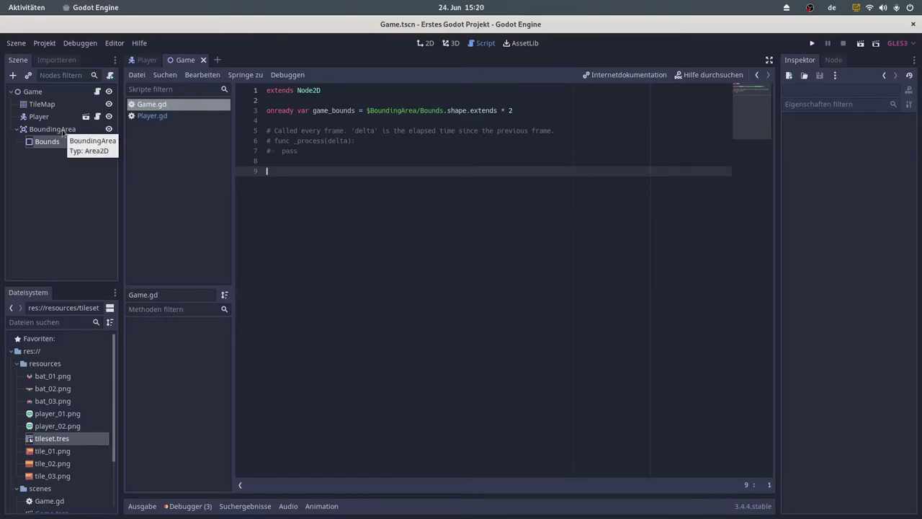
click(62, 131)
click(832, 62)
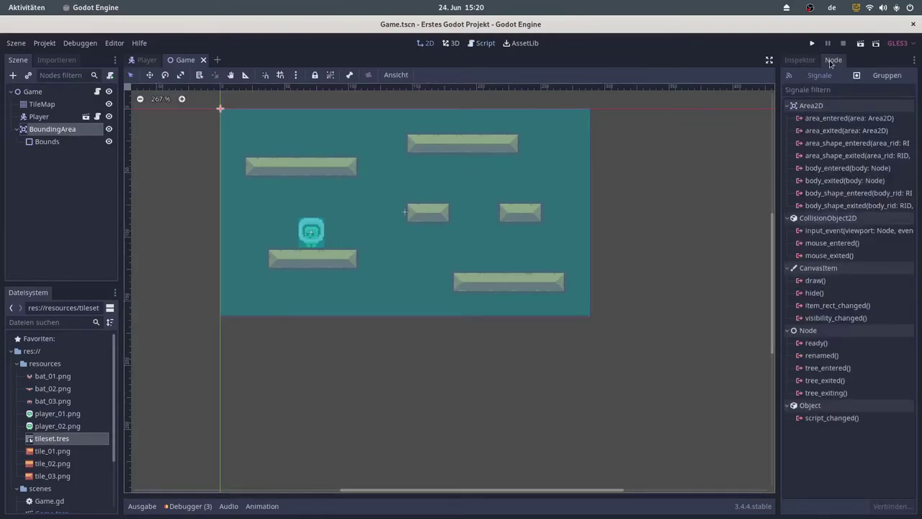
Open the connect dialog for BoundingArea's body_exited signal from the Signals list.
click(813, 63)
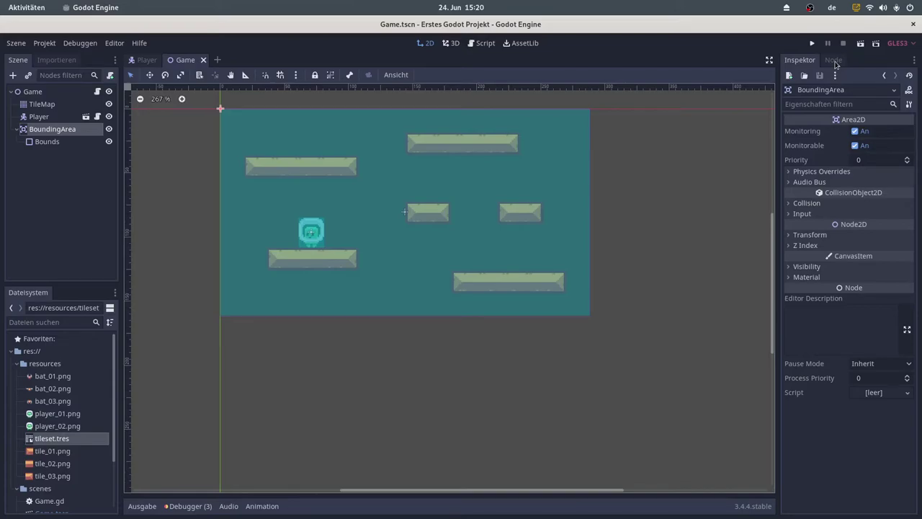
click(834, 61)
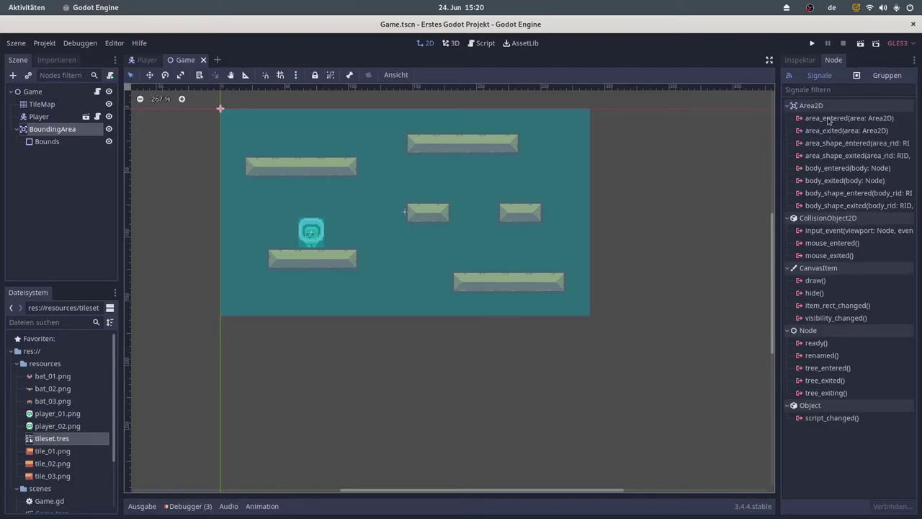
mouse_move(836, 168)
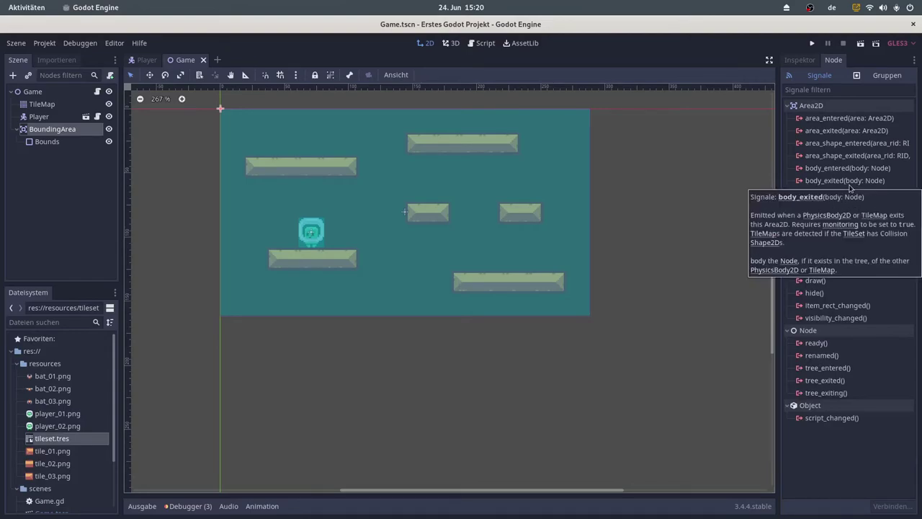
click(850, 182)
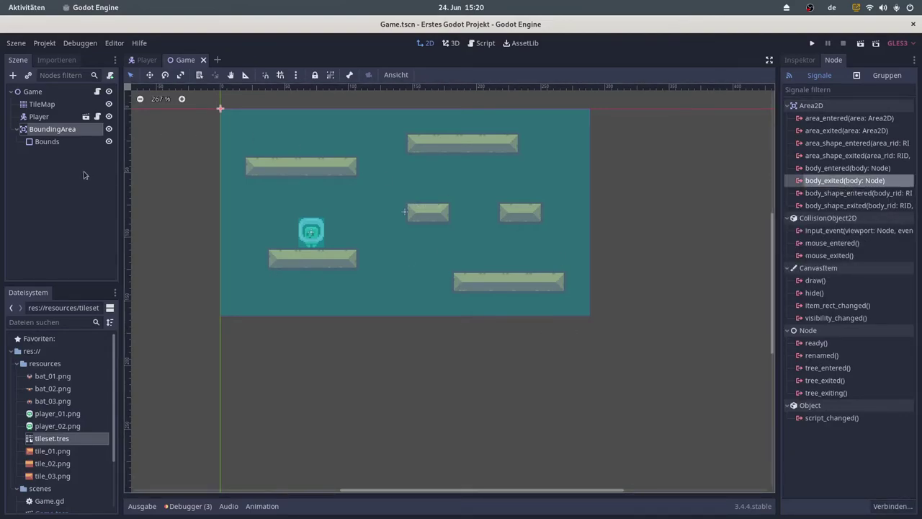
double_click(850, 182)
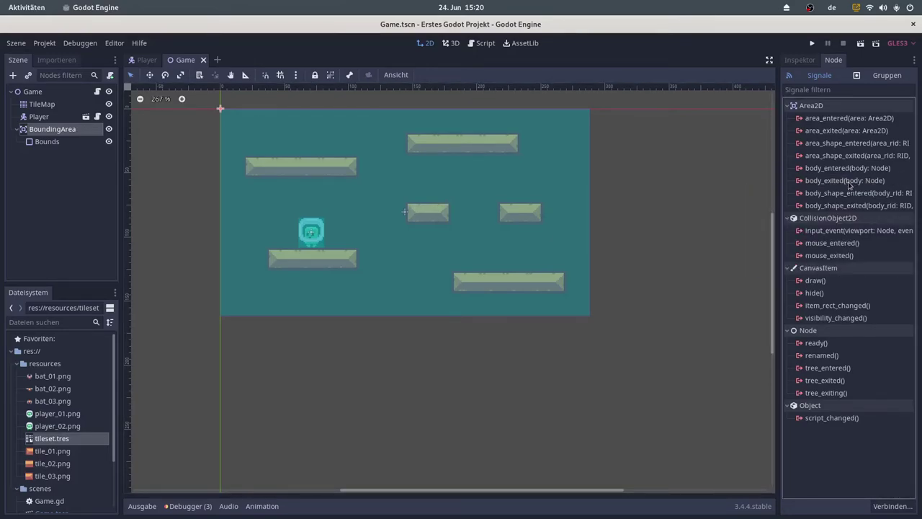
double_click(850, 181)
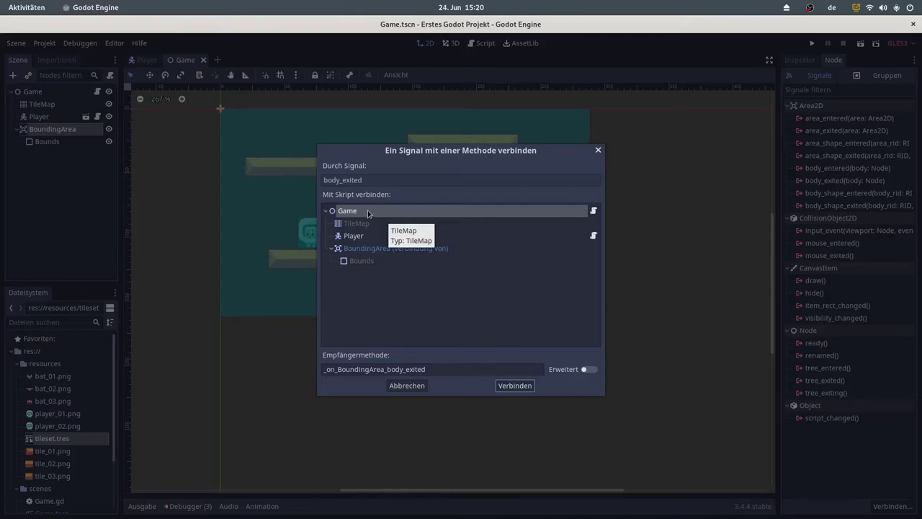
Name the receiver method on_area_left and connect body_exited to it.
drag(435, 369, 295, 377)
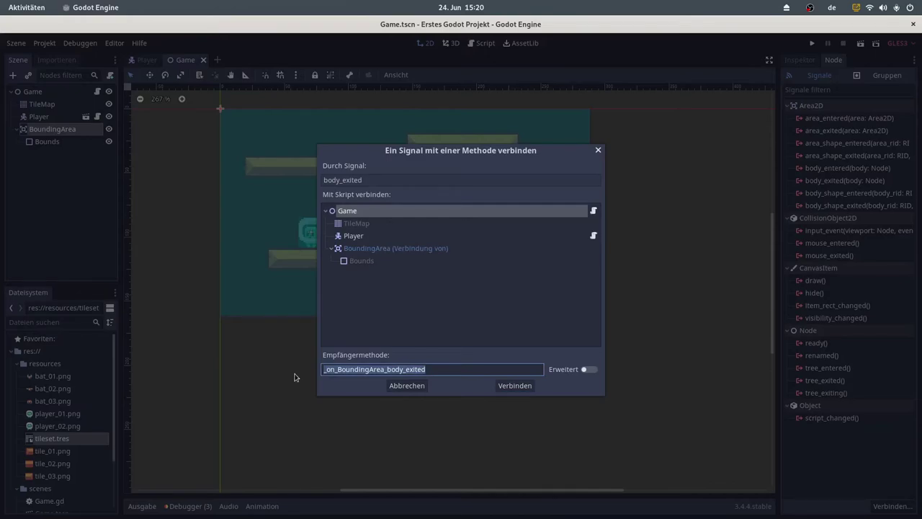
text(on_ar)
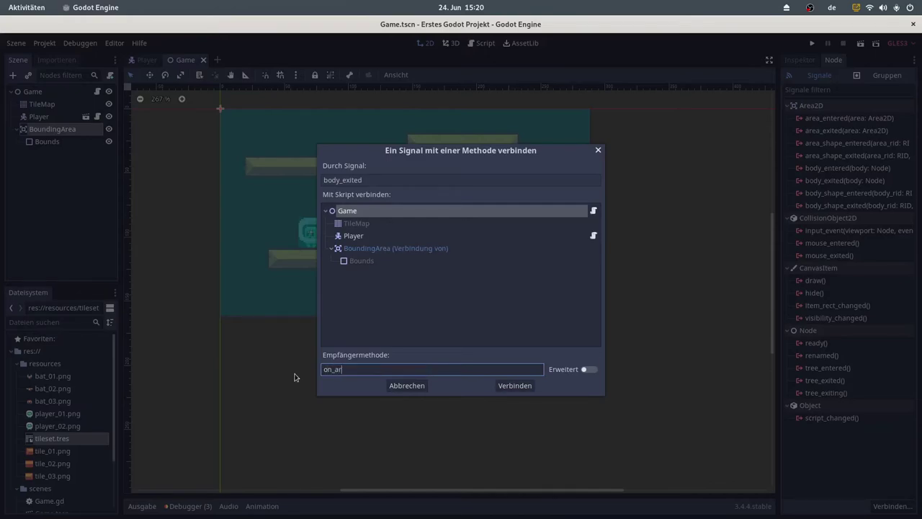
text(ea_left)
click(518, 384)
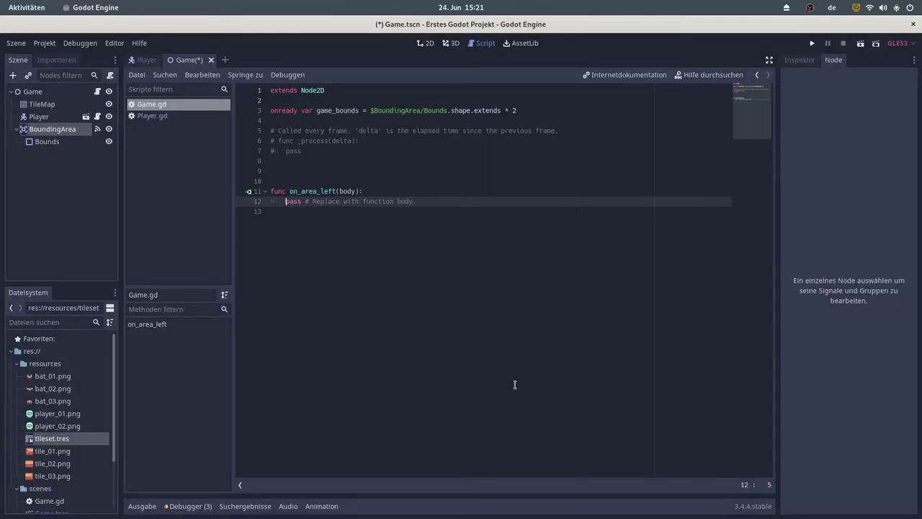
Delete the blank lines above on_area_left, save, and switch to the Player scene tab.
click(311, 190)
key(Up)
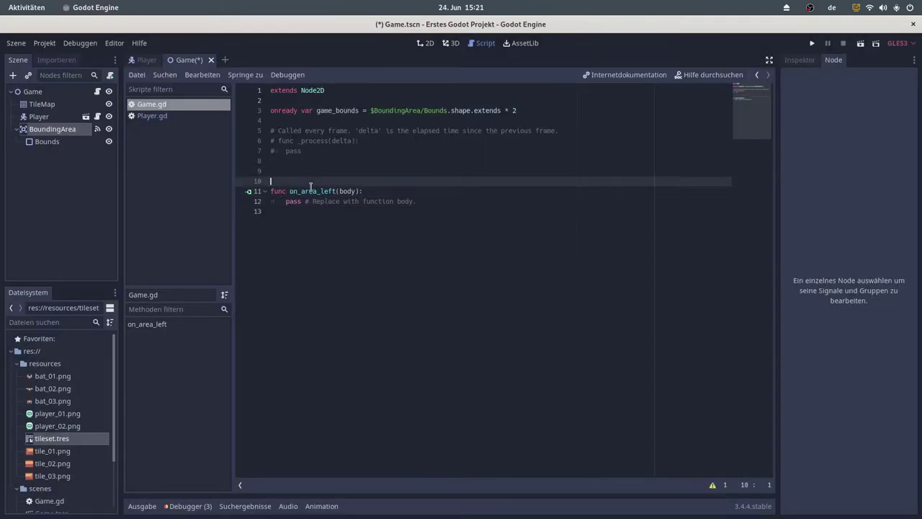
key(BackSpace)
key(Delete)
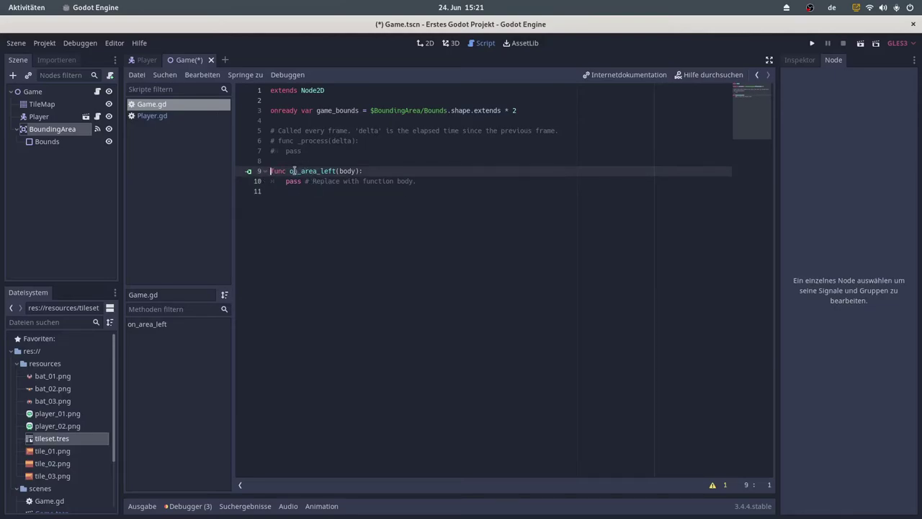
click(407, 172)
key(ctrl+s)
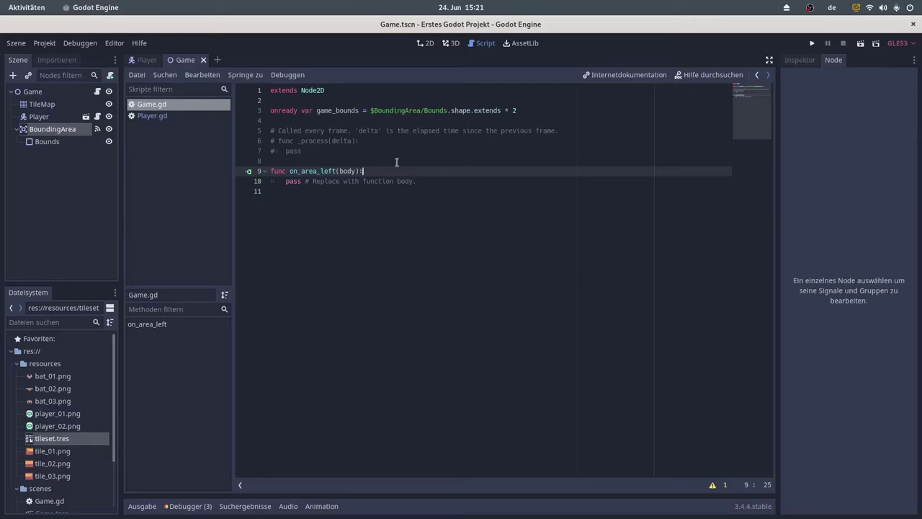
click(136, 61)
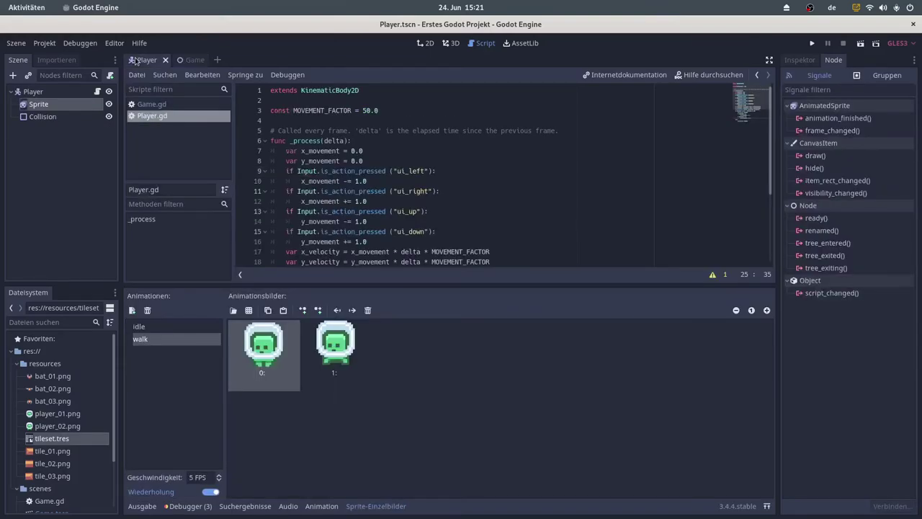
Add the Player root node to a group named Player and save the Player scene.
click(41, 96)
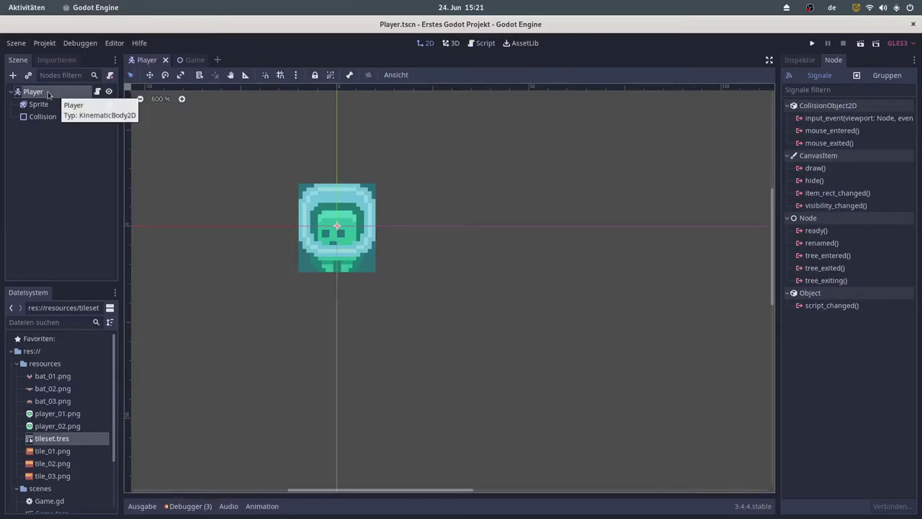
click(891, 76)
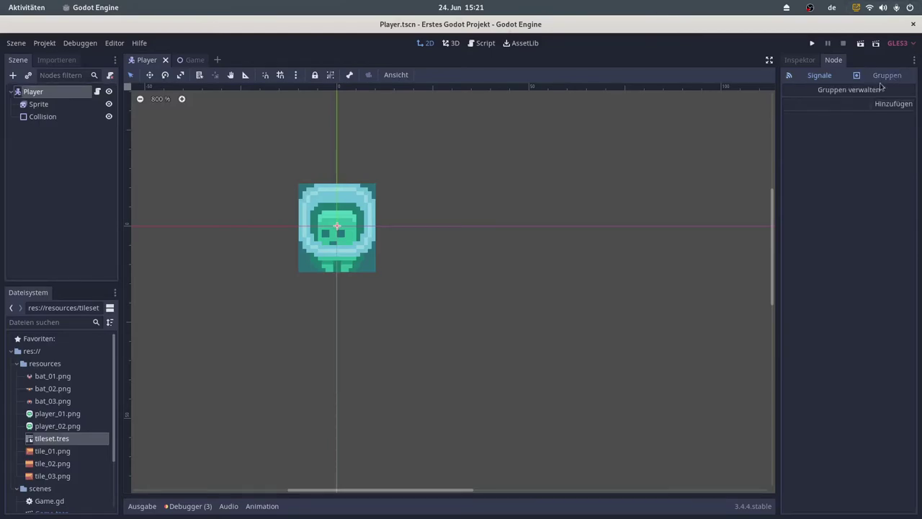
click(832, 102)
text(Player)
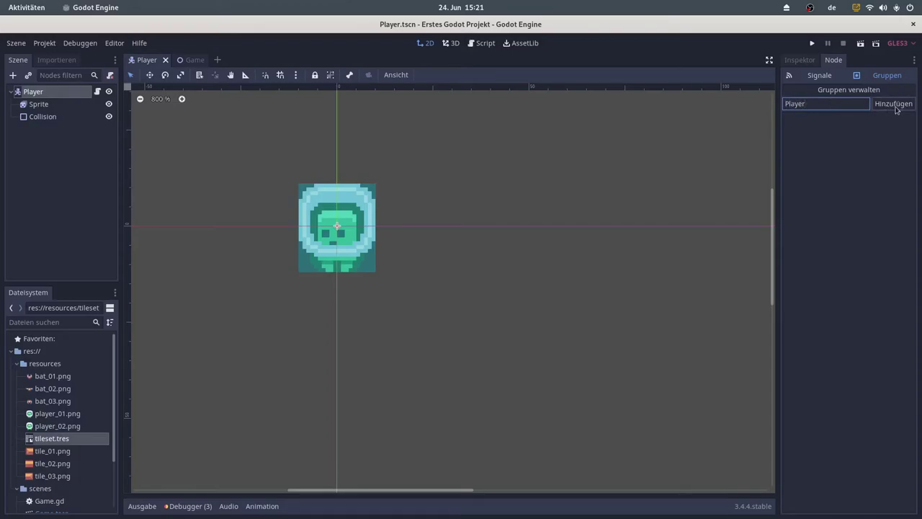
click(895, 109)
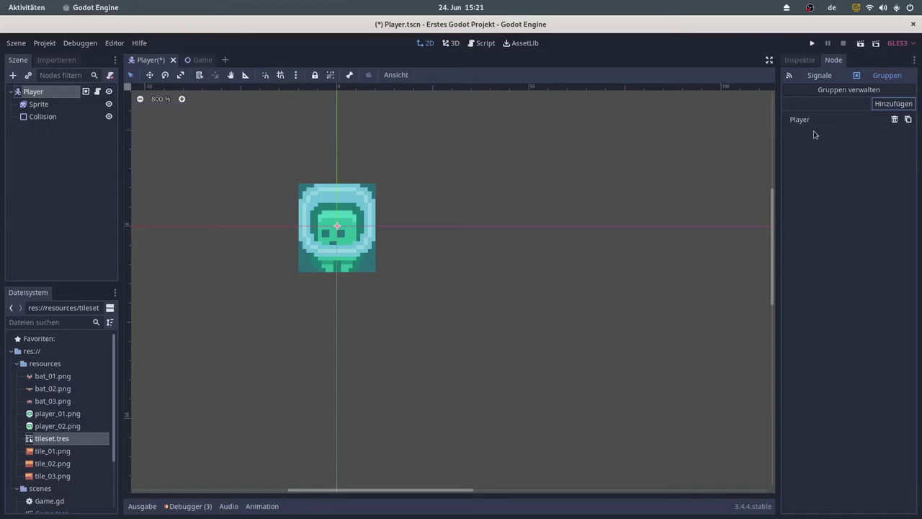
key(ctrl+s)
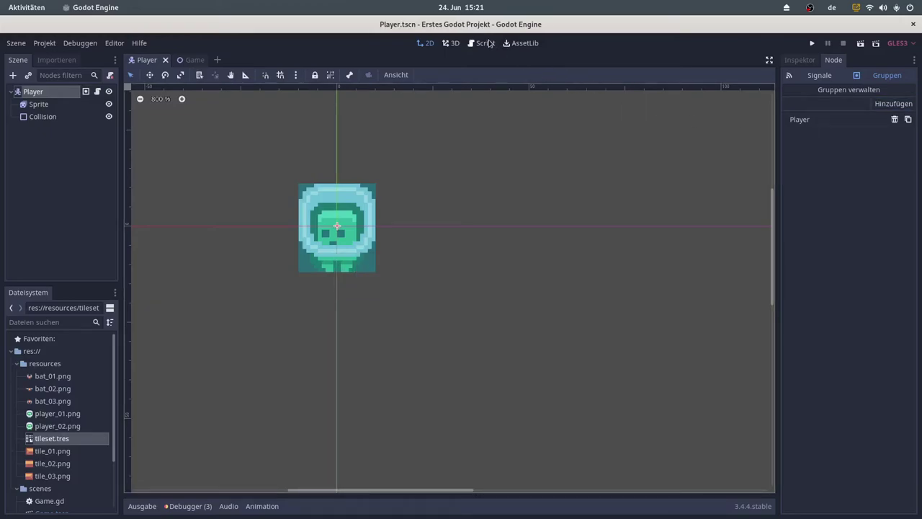
In Game.gd's on_area_left, return unless body is in group "Player", then start var player_tranform = body.global.
click(489, 43)
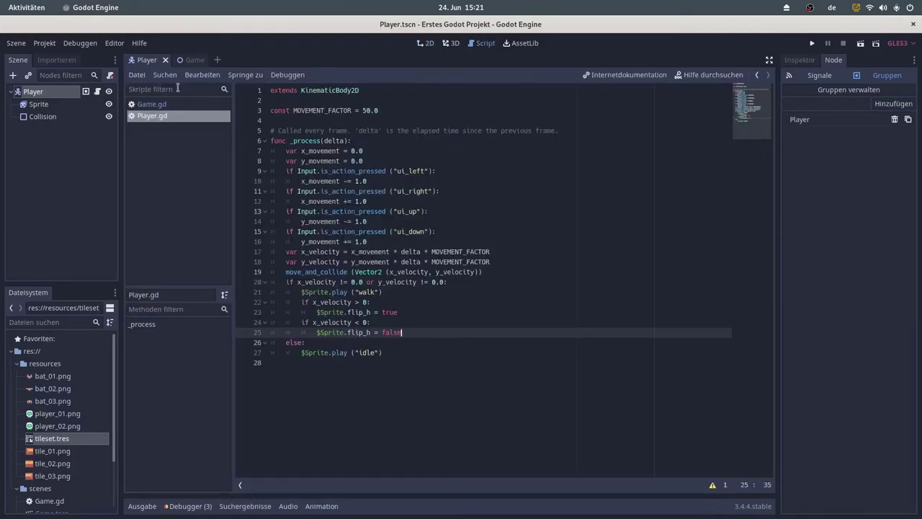
click(152, 106)
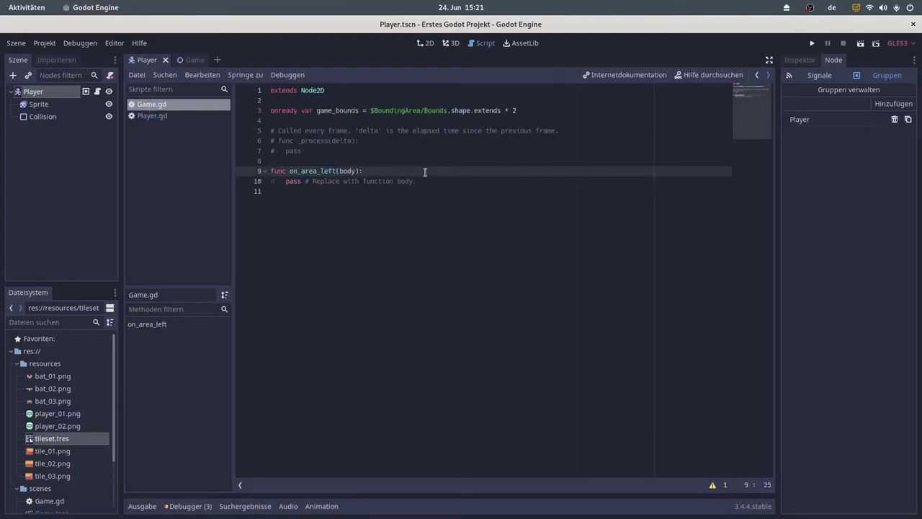
key(Return)
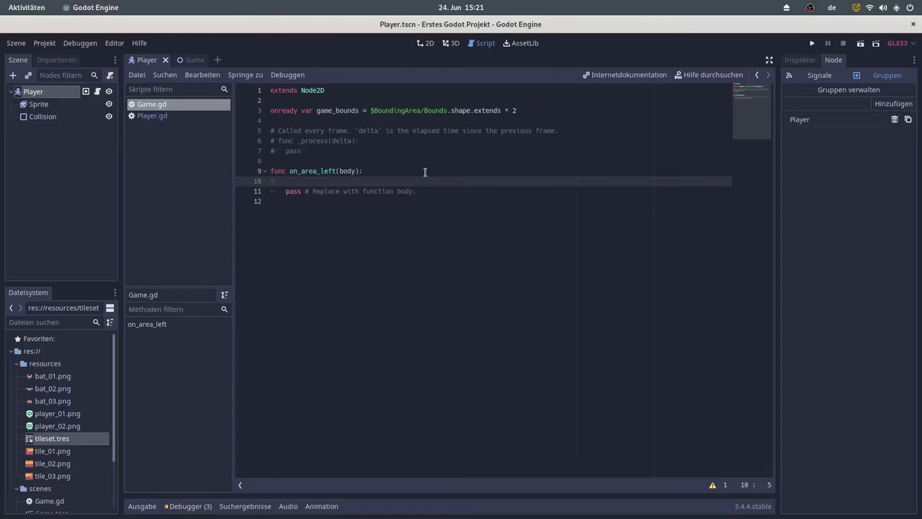
text(if )
text(not)
text( body.)
text(is_in_gro)
text(up)
text( (")
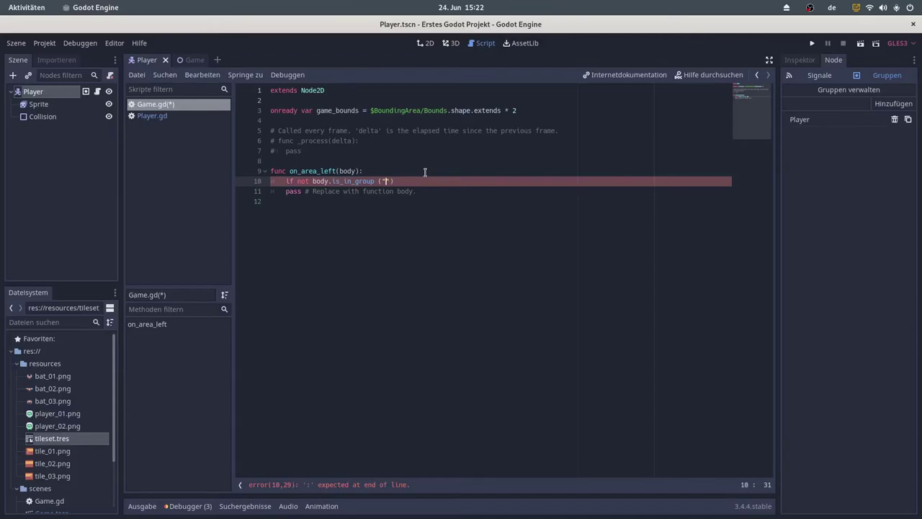
text(Player"))
text(:)
key(Return)
text(re)
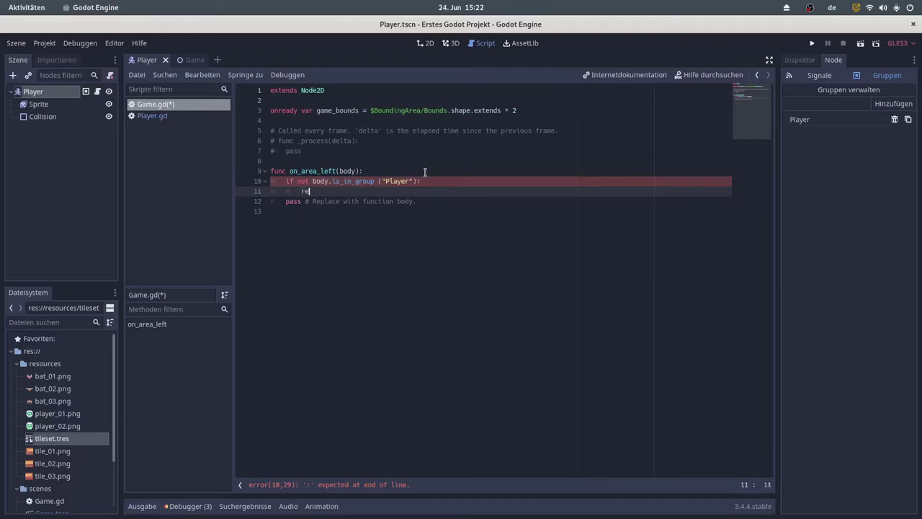
text(turn)
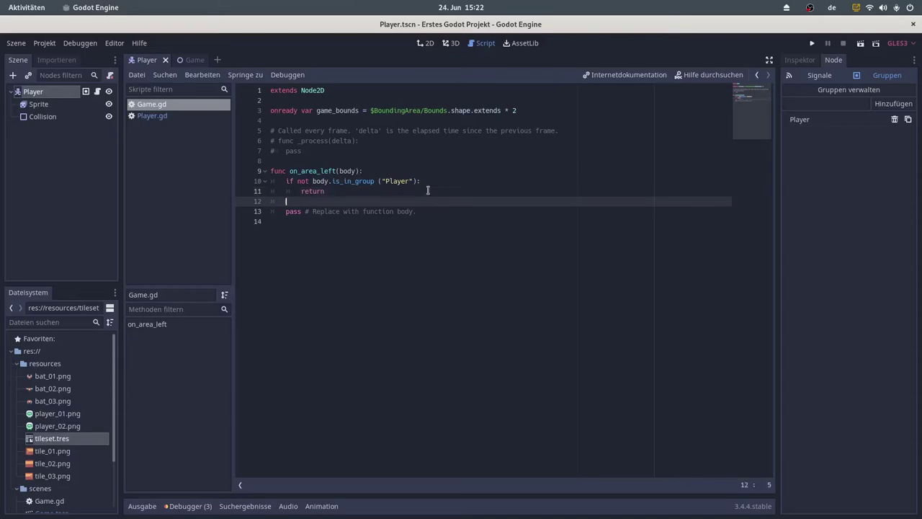
text(var )
text(p)
text(layer_tra)
text(nform )
text(= b)
text(ody.)
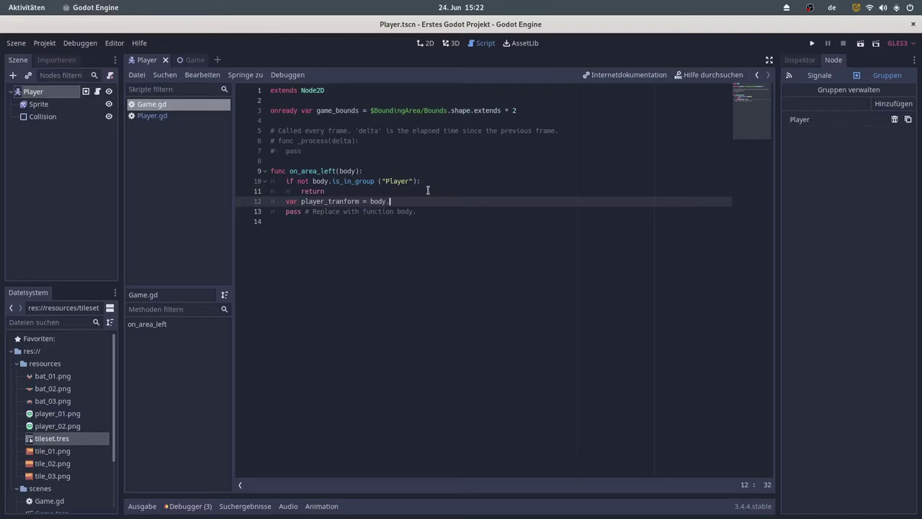
text(global)
Complete player_tranform as body.global_tranform and add var player_x = player_tranform.origin.x.
key(BackSpace)
key(BackSpace)
key(BackSpace)
text(bla:)
key(BackSpace)
key(BackSpace)
key(BackSpace)
text(al_tranform)
key(Return)
text(var )
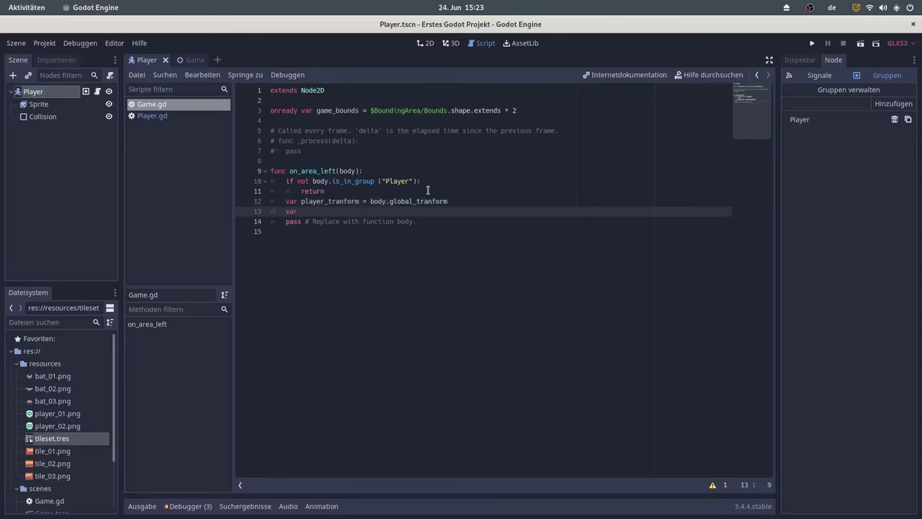
text(player)
text(_x = )
text(player)
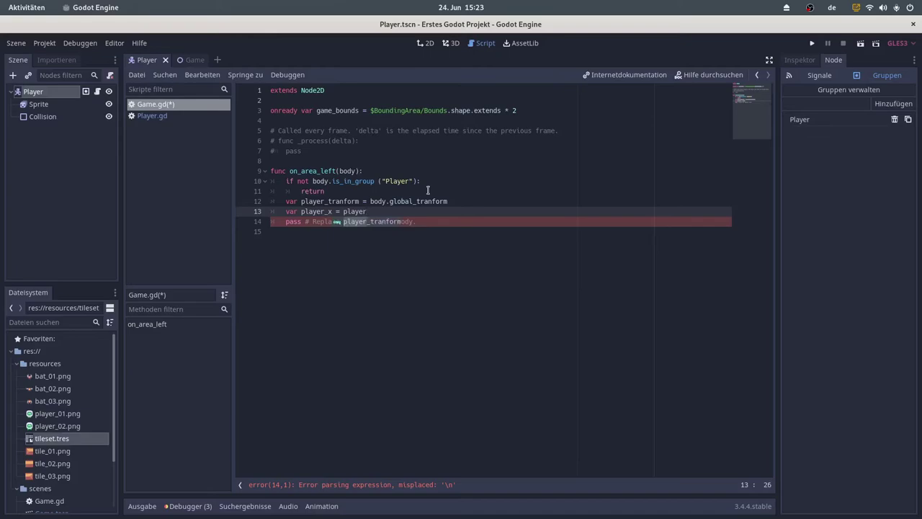
key(Return)
text(.ori)
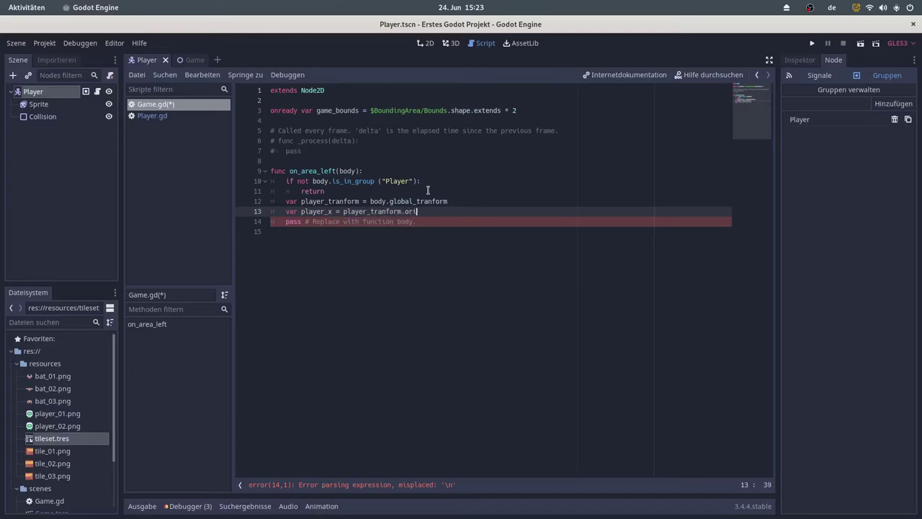
text(gin)
text(.x)
Duplicate that line into var player_y = player_tranform.origin.y.
key(ctrl+d)
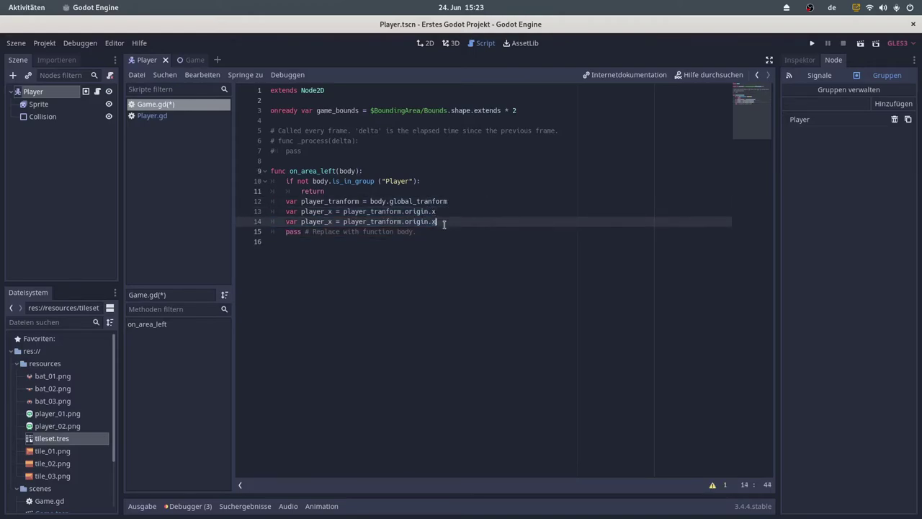
key(BackSpace)
text(y)
key(Left)
key(Left)
key(Left)
key(Left)
key(Left)
key(Left)
key(BackSpace)
text(y)
Delete the pass placeholder lines and an accidental duplicate line, then save Game.gd.
key(Down)
key(ctrl+d)
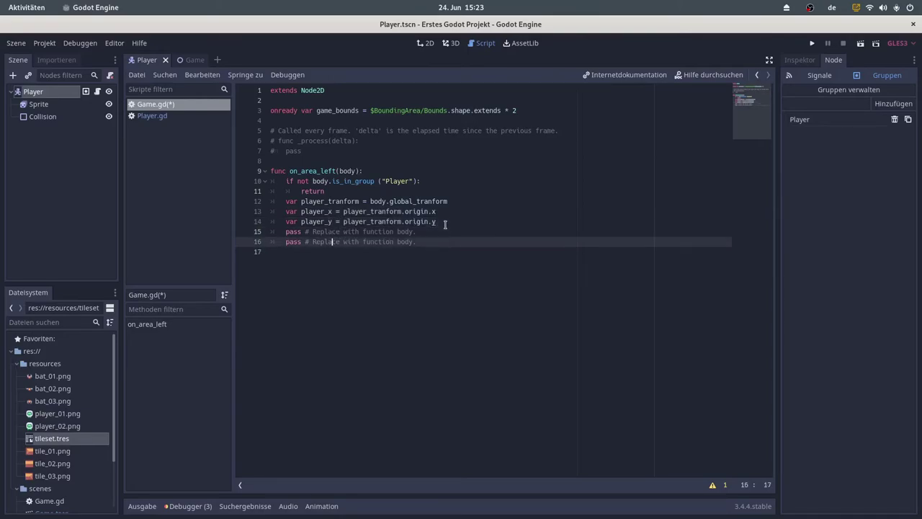
key(End)
key(shift+Up)
key(shift+Up)
key(shift+End)
key(Delete)
key(ctrl+d)
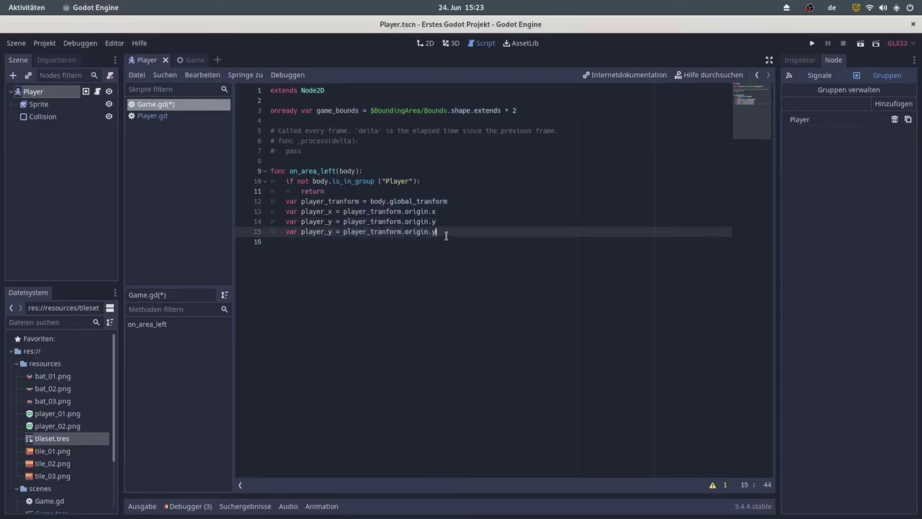
key(shift+Up)
key(Delete)
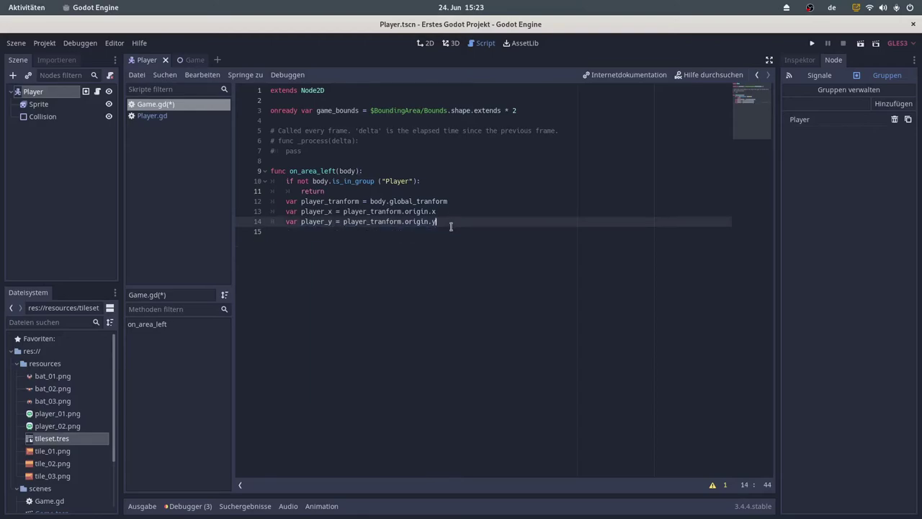
key(ctrl+s)
key(Return)
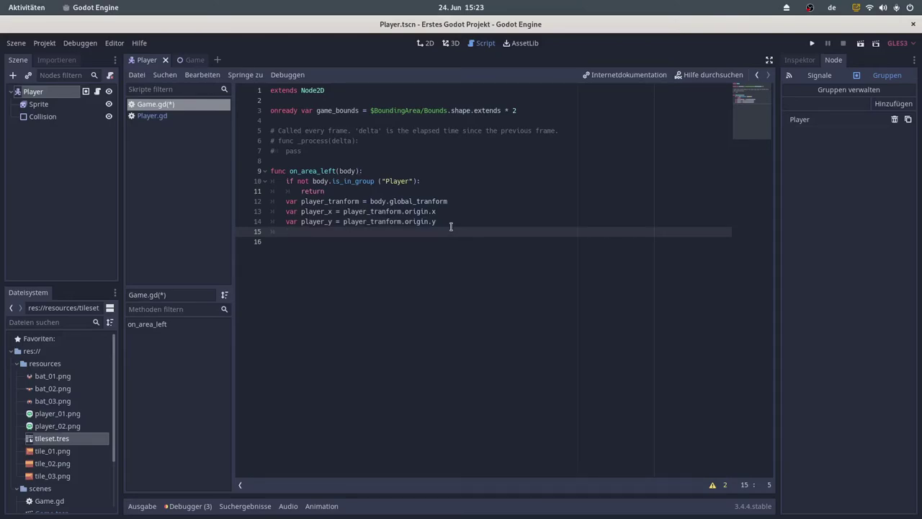
Declare var new_x = player_x and var new_y = player_y, then save the script.
text(av)
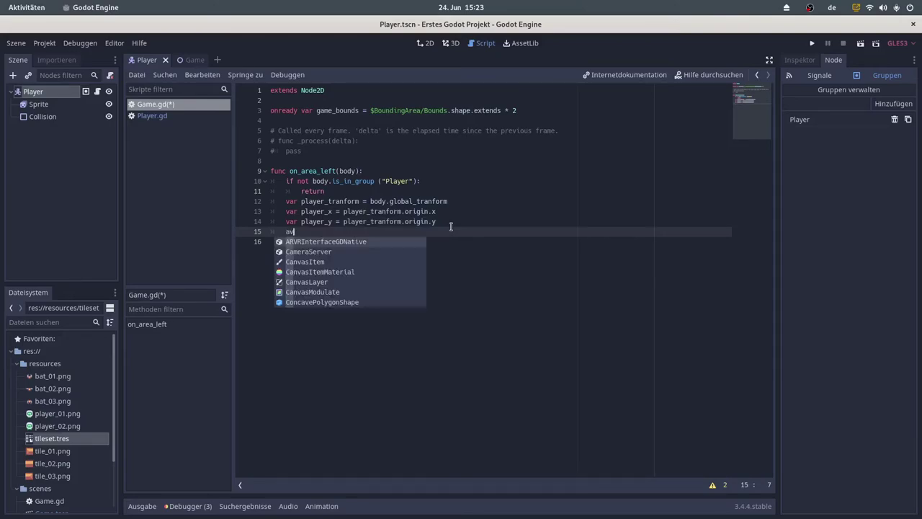
text(ar new)
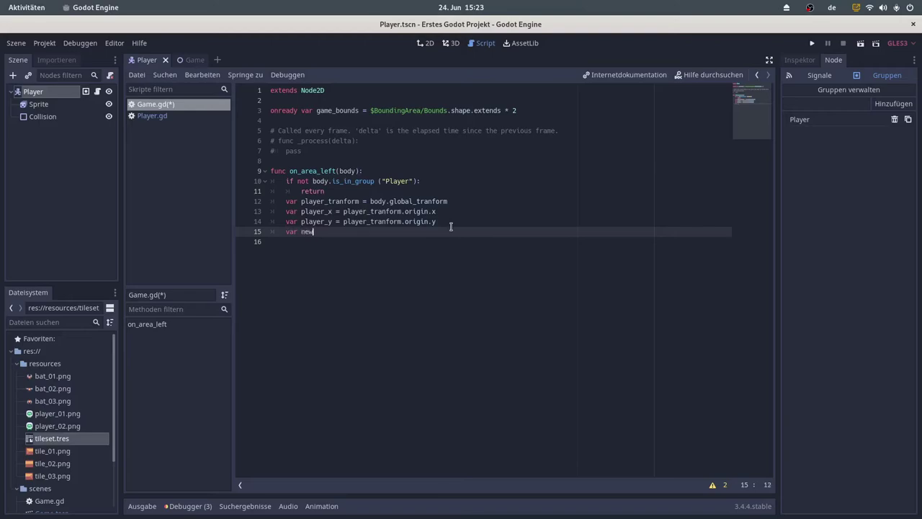
text(_x )
text(= pl)
text(ayer_)
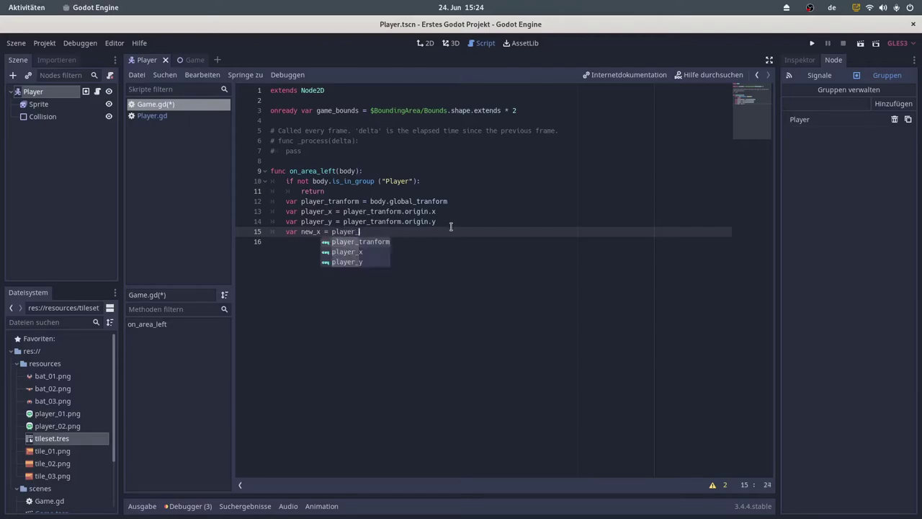
text(x)
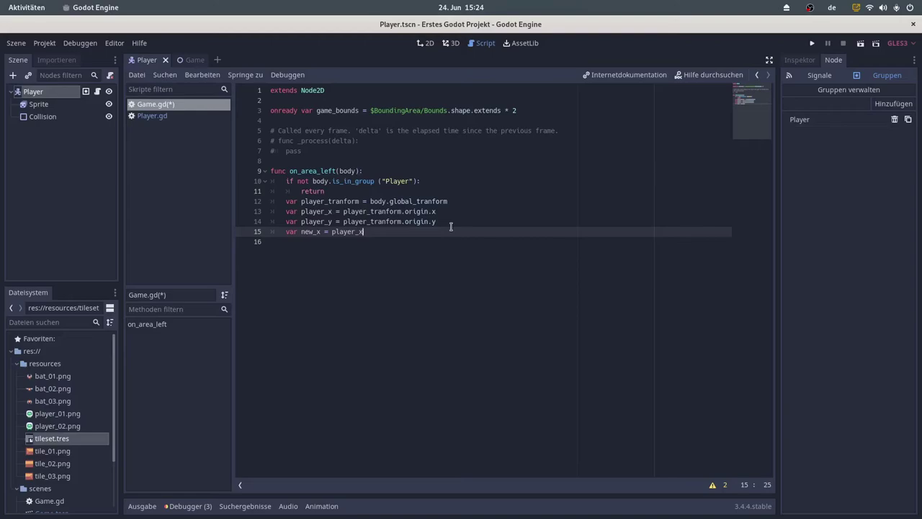
key(Return)
text(var)
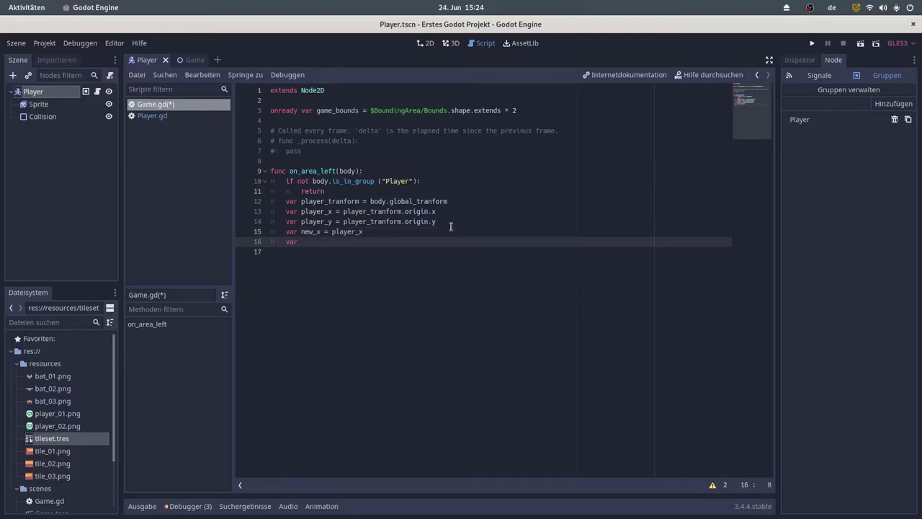
text( new_y = )
text(pla)
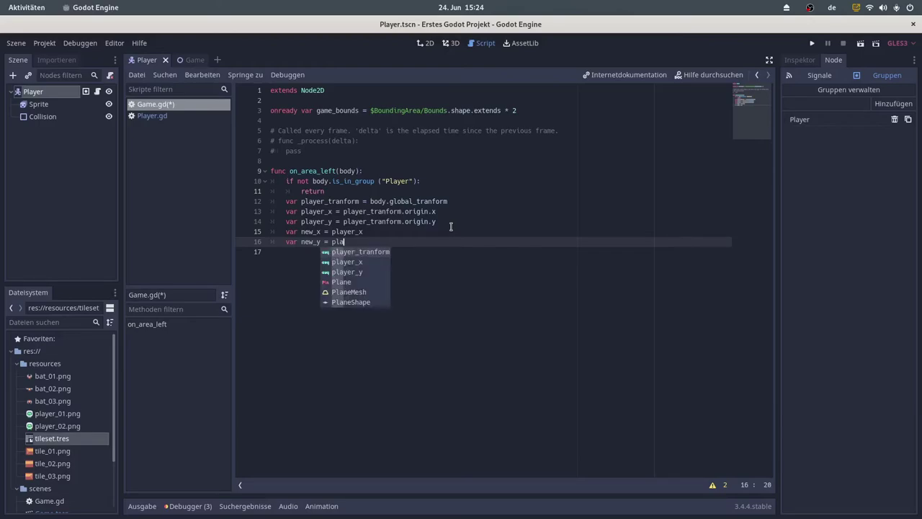
text(yer_y)
key(ctrl+s)
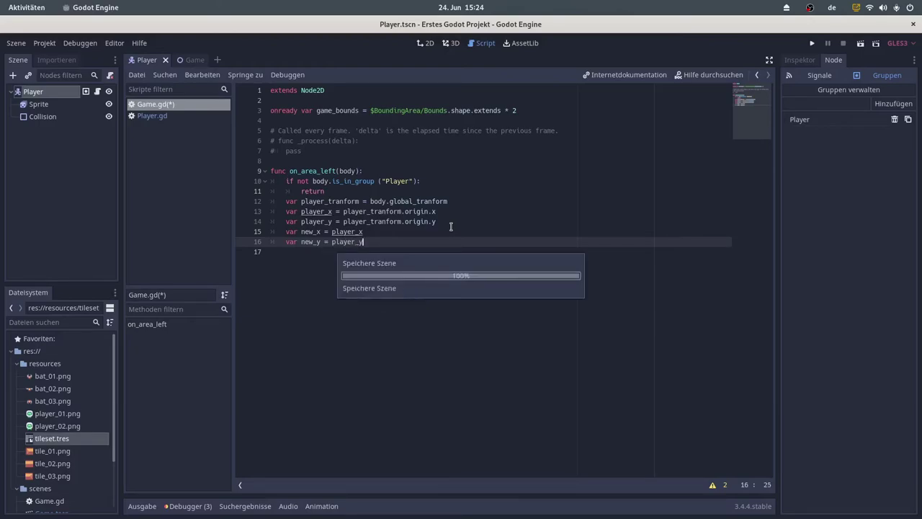
Start an if statement on line 17 and bring up the player_x completion.
key(Return)
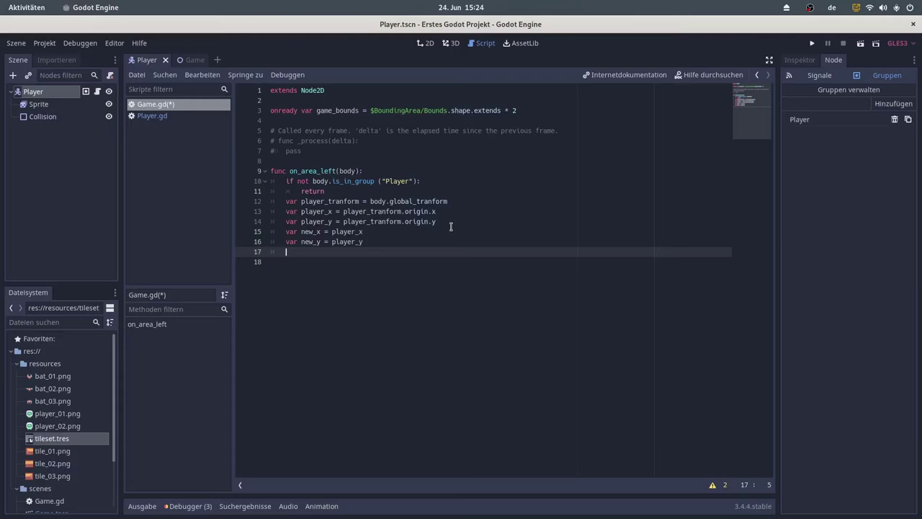
text(if )
text(play)
key(Down)
Write 'if player_x < 0.0:' with the body new_x = game_bounds.x.
key(Return)
text(< 0.0)
text(:)
key(Return)
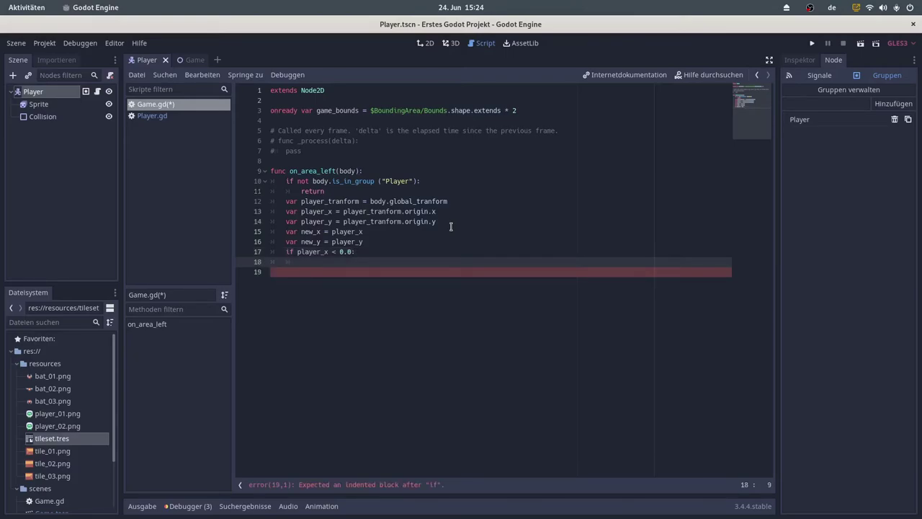
text(new_x )
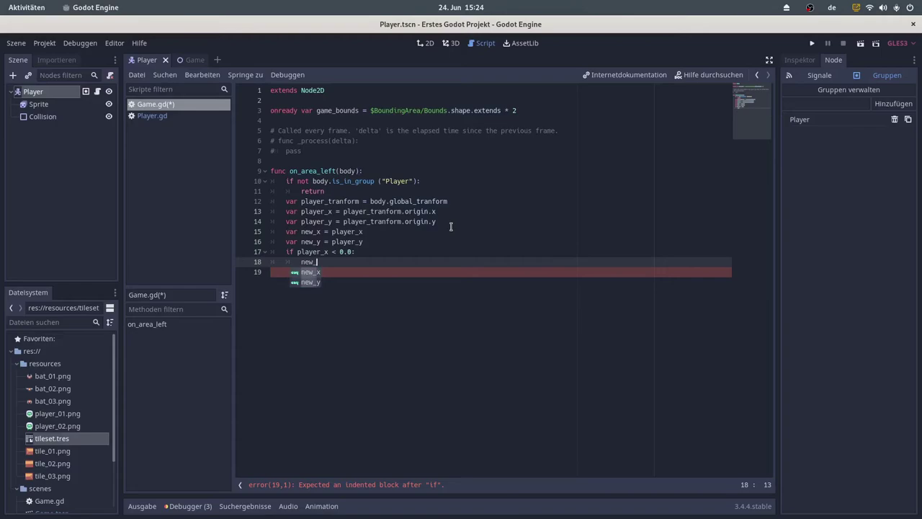
text(= g)
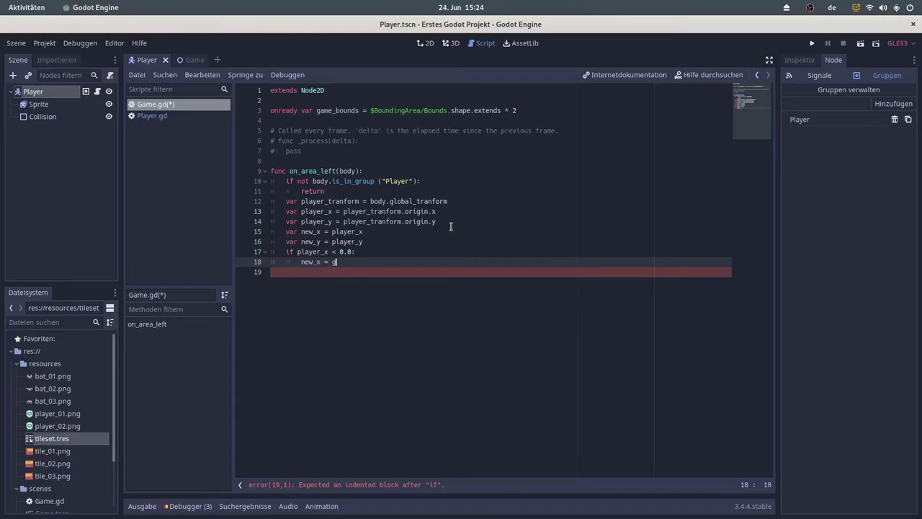
text(ame)
key(Return)
text(x)
key(Return)
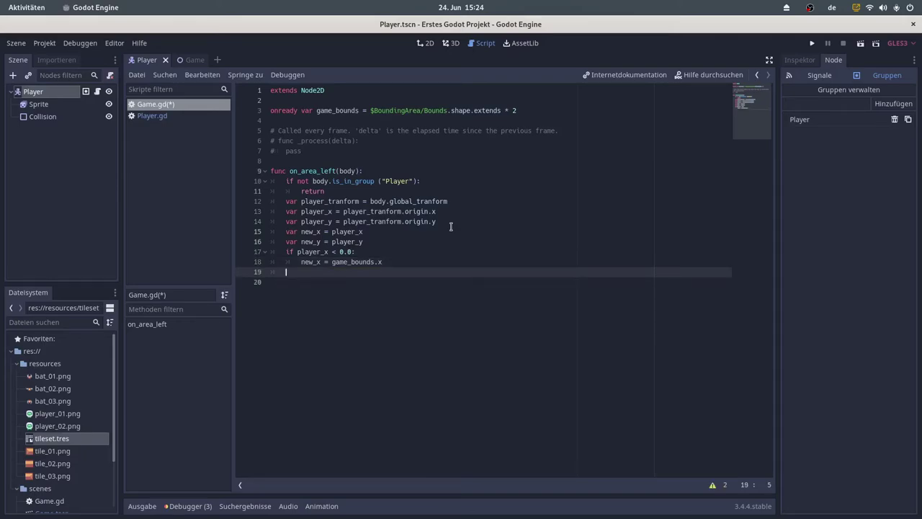
Add 'elif player_x > game_bounds.x:' with the body new_x = 0.0.
text(el)
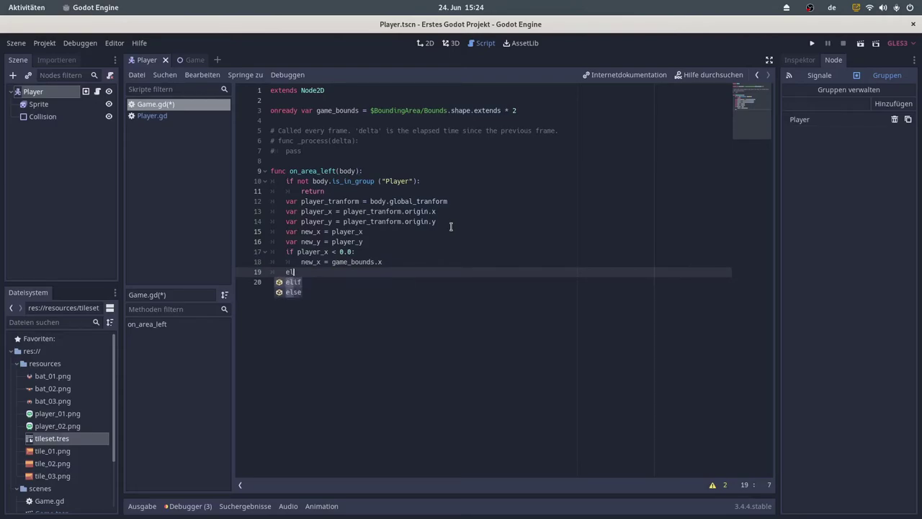
key(Return)
text(p)
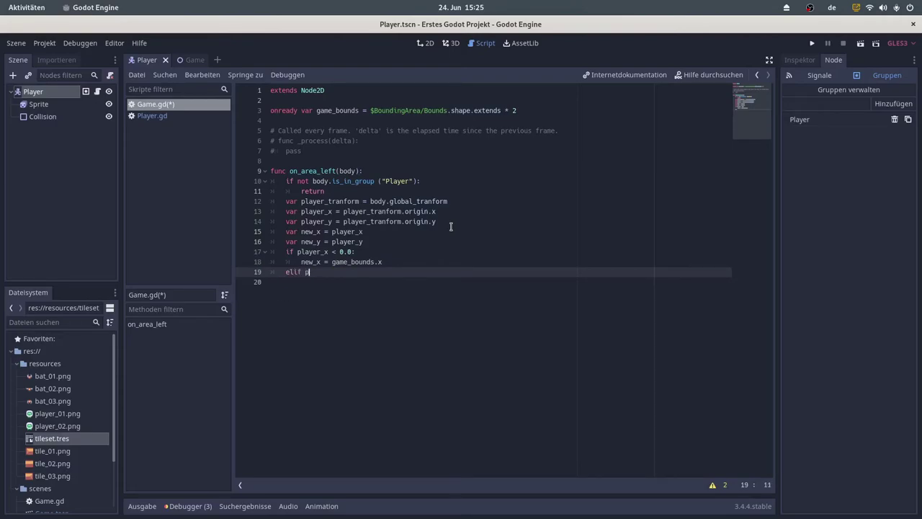
text(layer_x )
text(> ga)
text(me_b)
key(Return)
text(.x:)
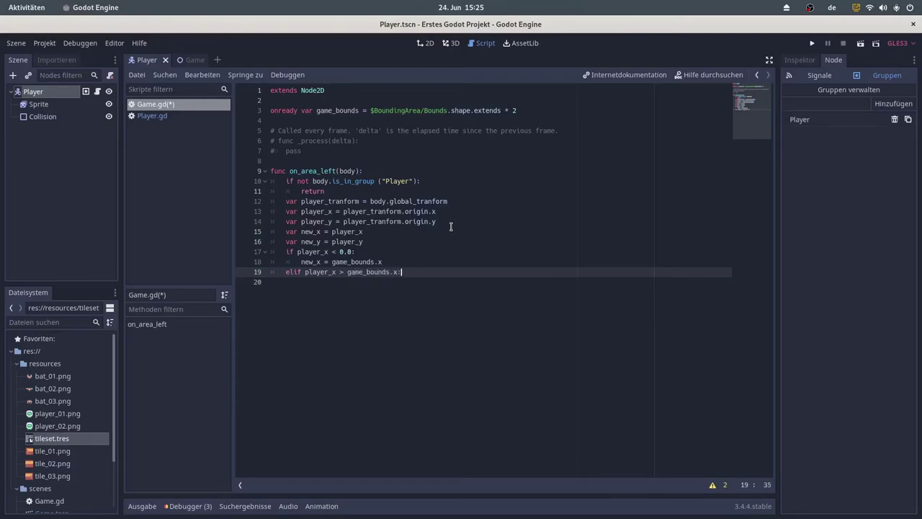
key(Return)
text(new_x )
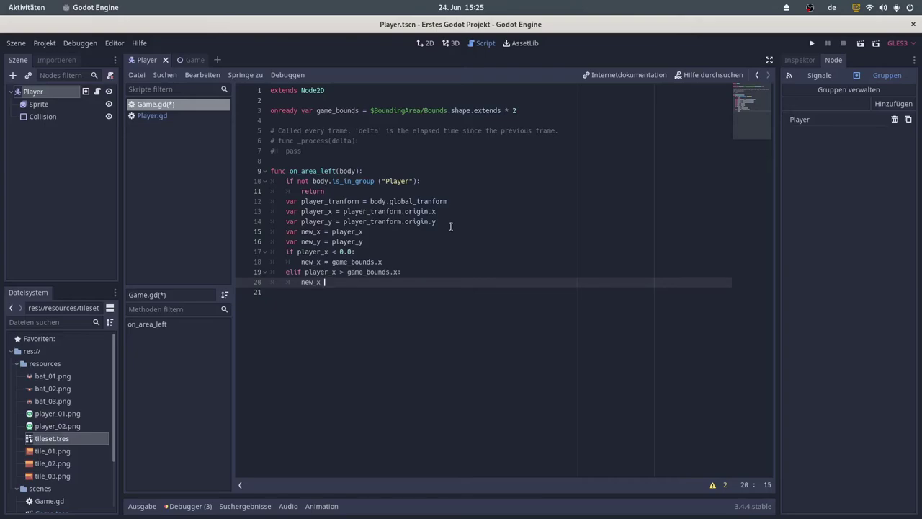
text(= 0.0)
Save the script and paste a copy of the x wrap if/elif block below it.
key(ctrl+s)
mouse_move(367, 280)
mouse_down()
mouse_move(376, 258)
mouse_move(364, 241)
mouse_up()
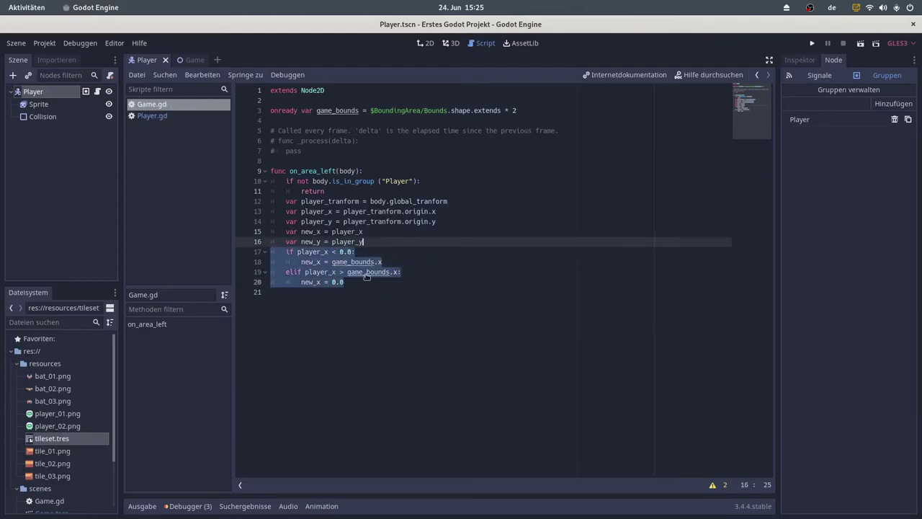
key(ctrl+c)
key(Right)
key(ctrl+v)
Turn the copied if branch into 'if player_y < 0.0:' with new_y = game_bounds.y.
click(327, 293)
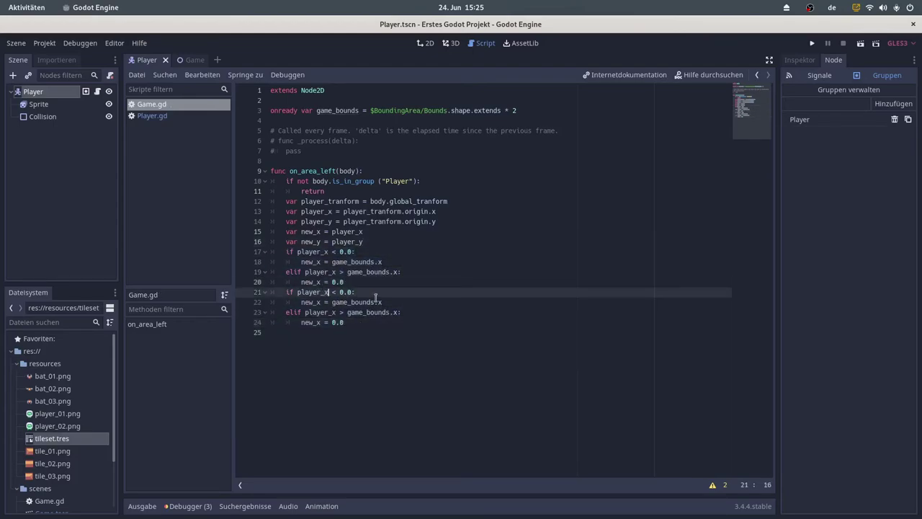
key(BackSpace)
text(y)
key(Down)
key(Left)
key(Left)
key(BackSpace)
text(y)
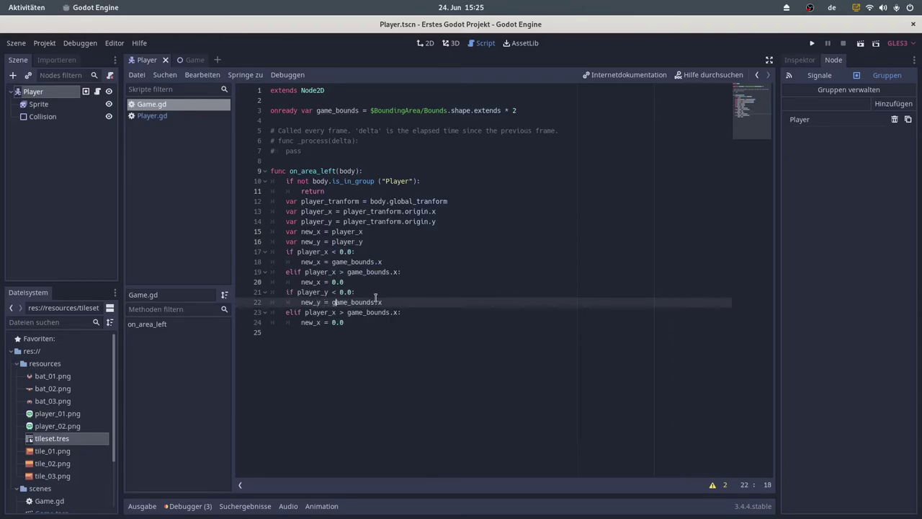
click(382, 302)
key(BackSpace)
text(y)
Turn the copied elif branch into 'elif player_y > game_bounds.y:' with new_y = 0.0.
click(406, 318)
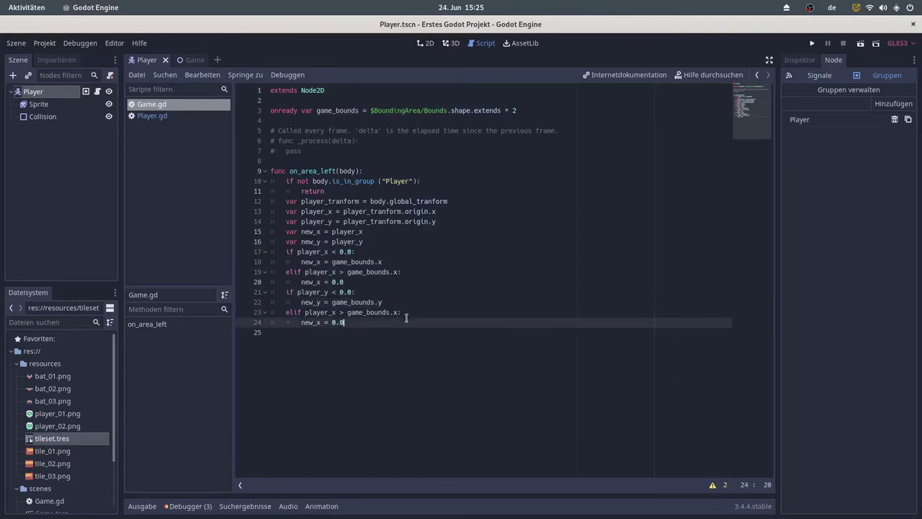
key(Left)
key(Left)
key(Left)
key(BackSpace)
text(y)
key(Up)
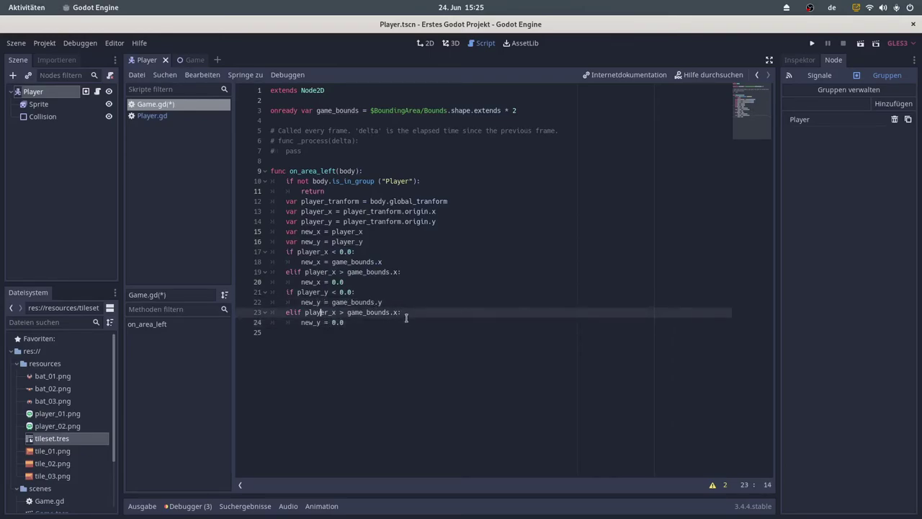
key(Right)
key(Right)
key(BackSpace)
text(y)
key(Right)
key(Right)
key(Right)
key(Delete)
text(y)
Save the script and add an empty line after the y wrap block.
key(ctrl+s)
key(Down)
key(End)
key(Return)
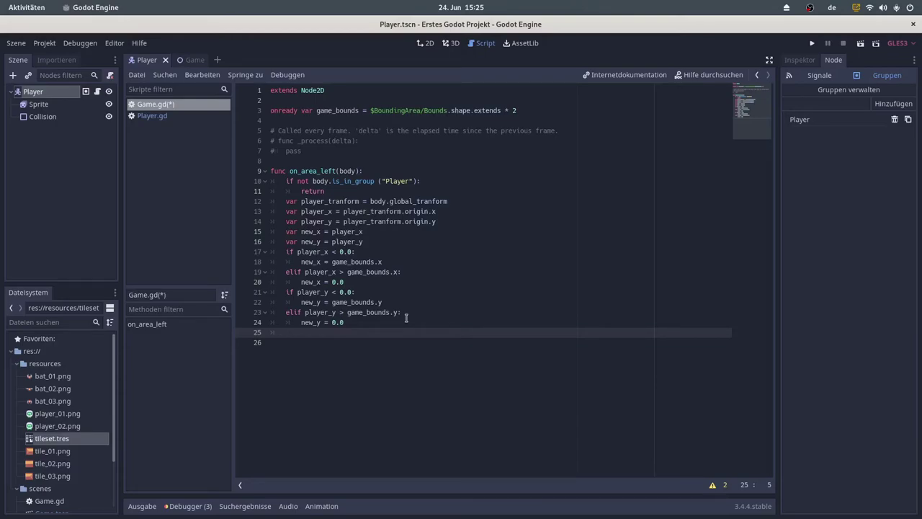
Add 'var new_origin = Vector2(new_x, new_y)' and save the script.
text(var)
key(BackSpace)
text(new)
text(_origin)
text( = Vector2)
text( (ne)
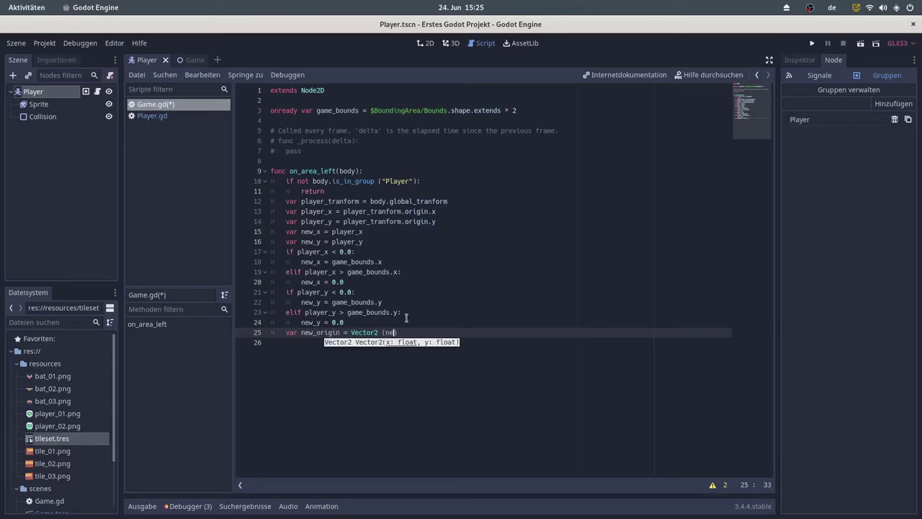
text(w_x,)
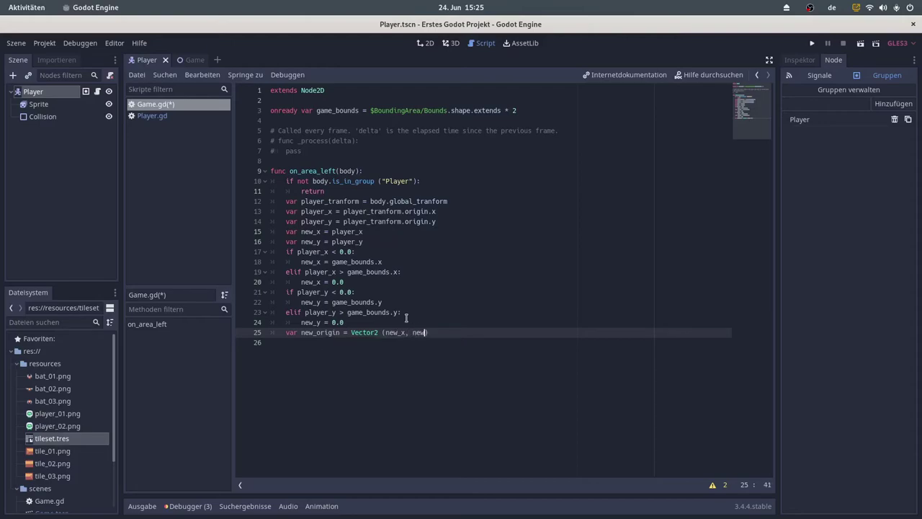
text(new_y)
key(ctrl+s)
text())
On the next line, assign body.global_transform.origin = new_origin.
key(Return)
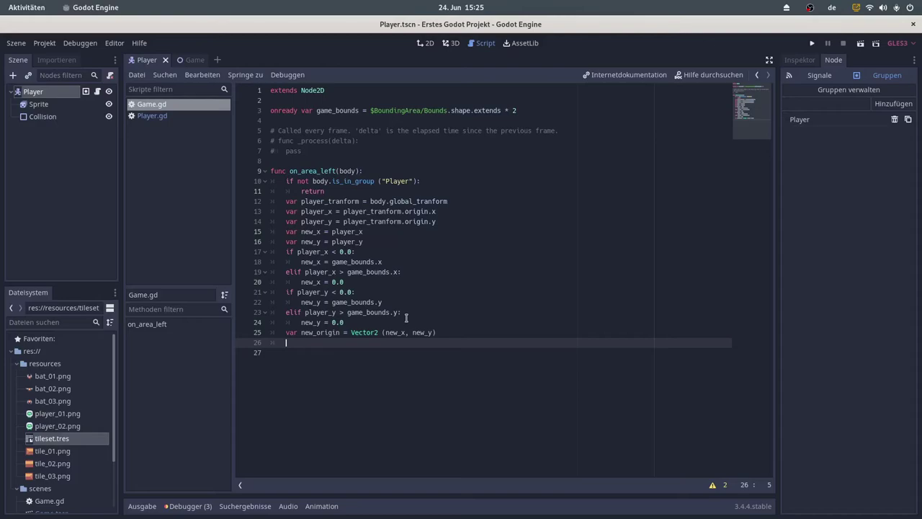
text(body)
key(Return)
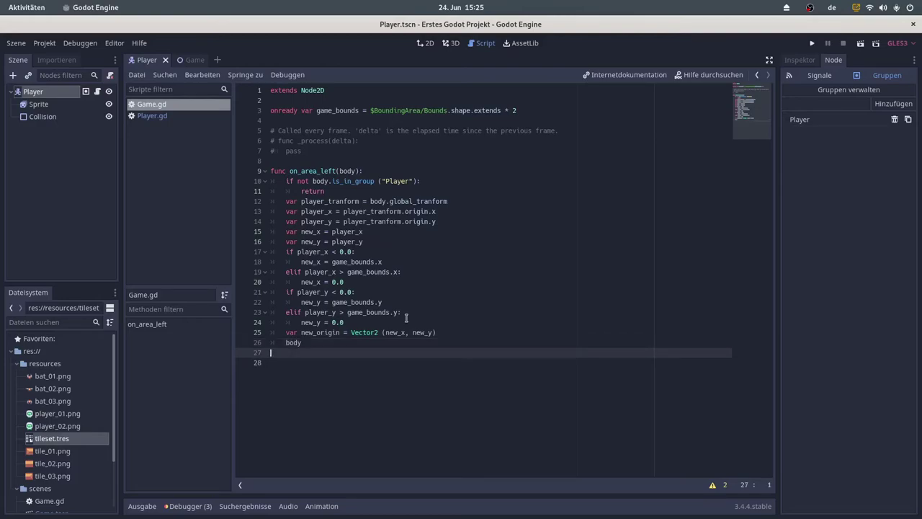
key(BackSpace)
text(.gl)
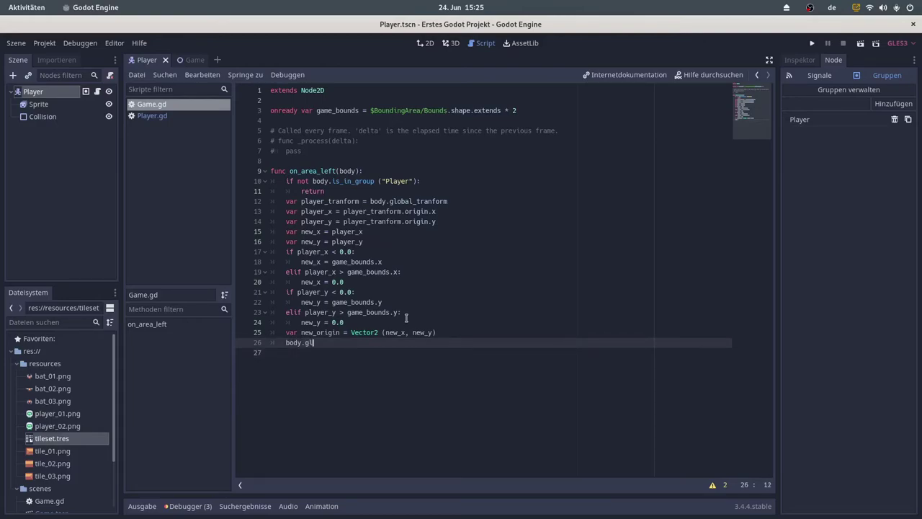
text(obal)
text(_transfo)
text(rm.orig)
text(in = new)
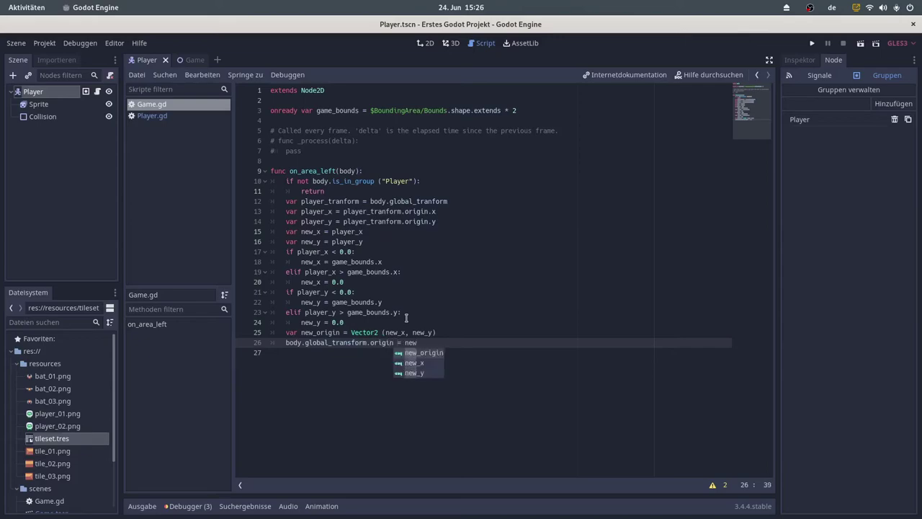
key(Return)
Test-run the project, fix 'extends' to 'extents' on line 3, and run it again.
click(813, 44)
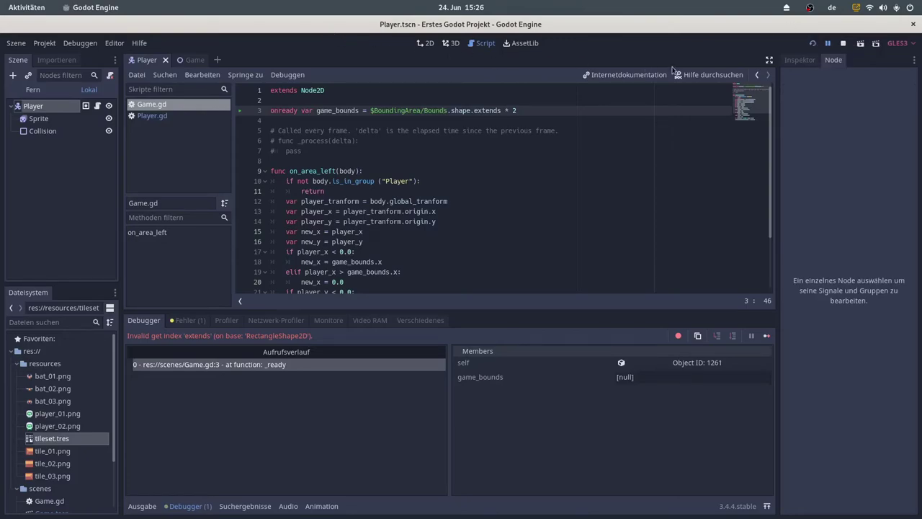
click(843, 44)
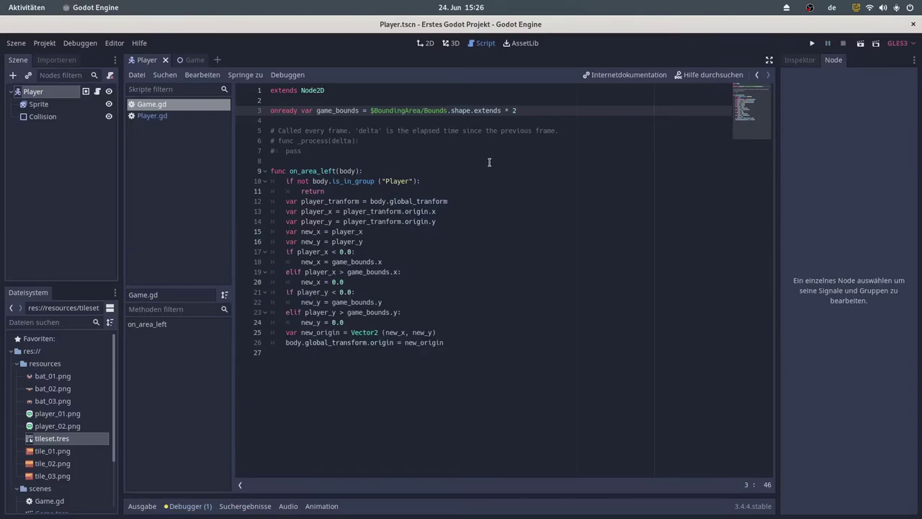
click(503, 110)
key(BackSpace)
key(BackSpace)
text(ts)
click(524, 131)
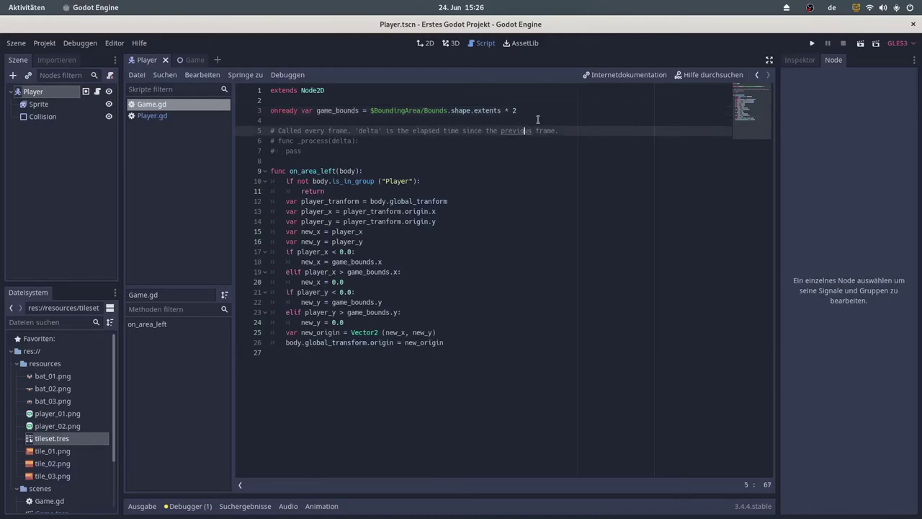
click(812, 44)
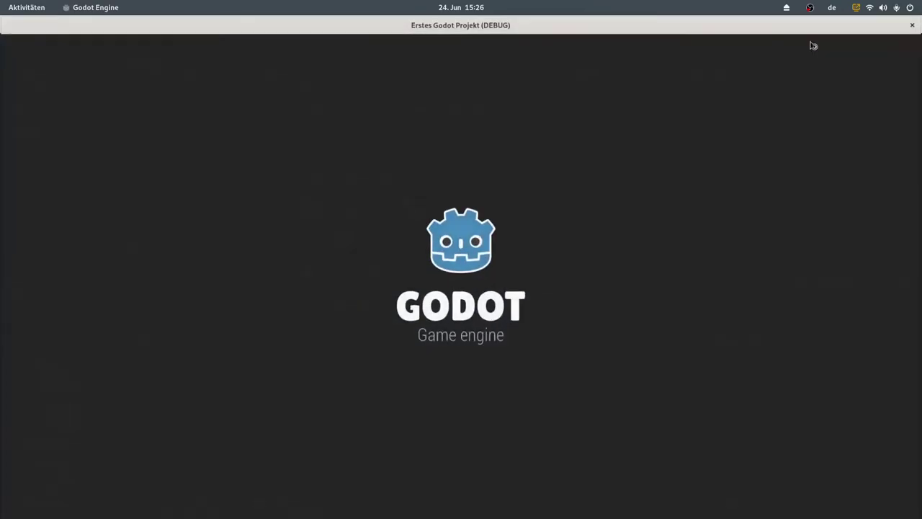
Stop the game, correct 'tranform' to 'transform' on lines 12–14, and relaunch it.
key(Left)
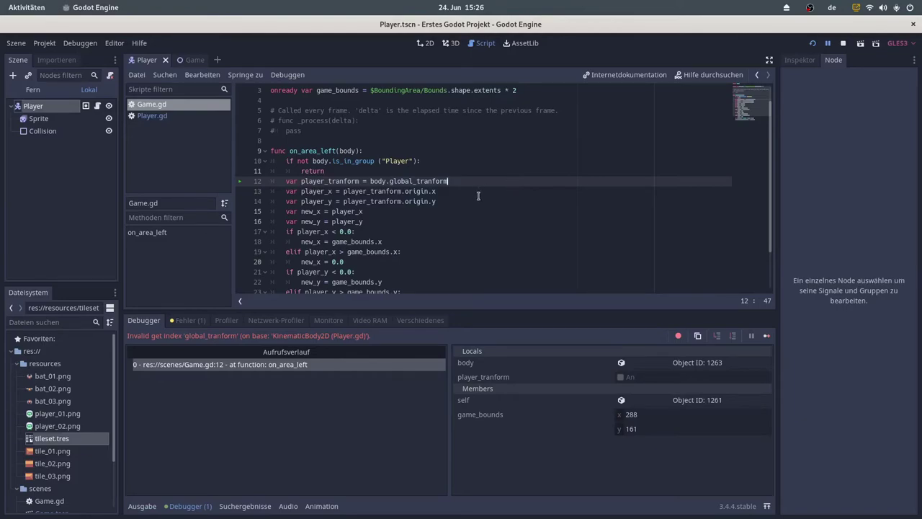
click(845, 44)
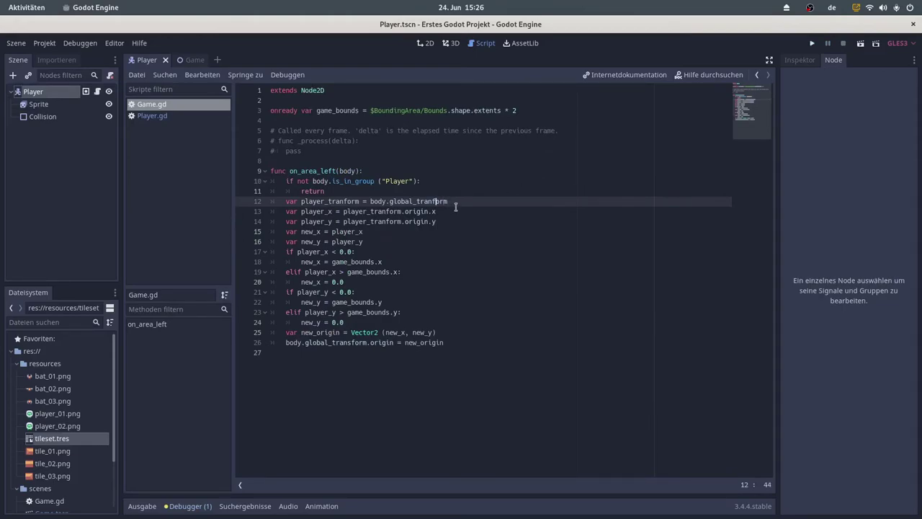
text(s)
click(343, 202)
text(s)
click(388, 211)
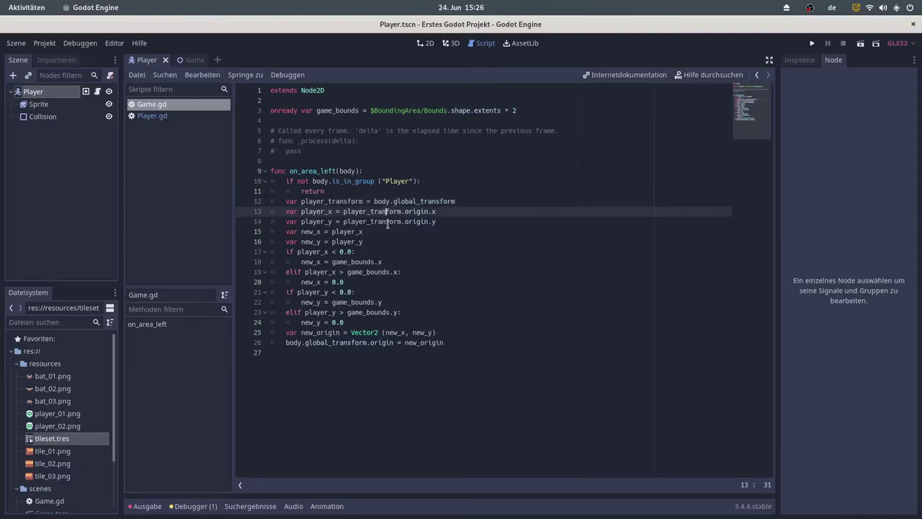
text(s)
drag(387, 211, 387, 222)
click(387, 222)
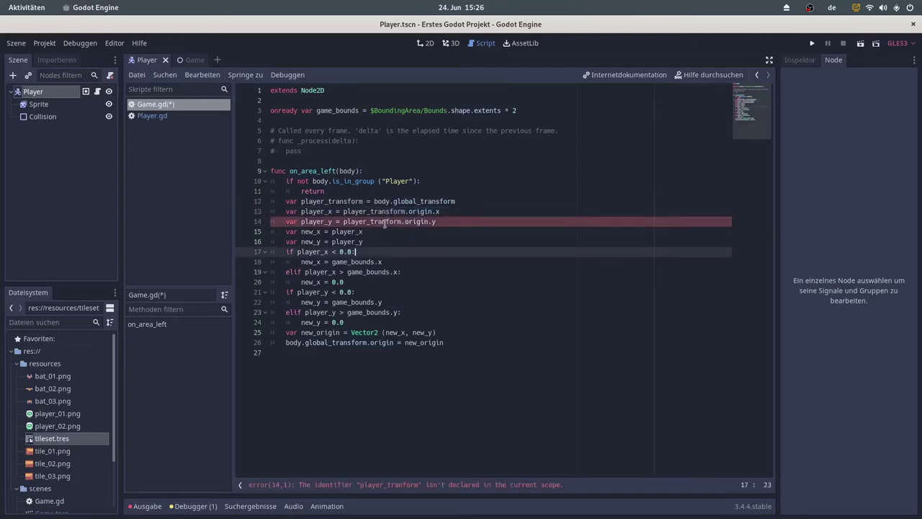
text(s)
click(457, 261)
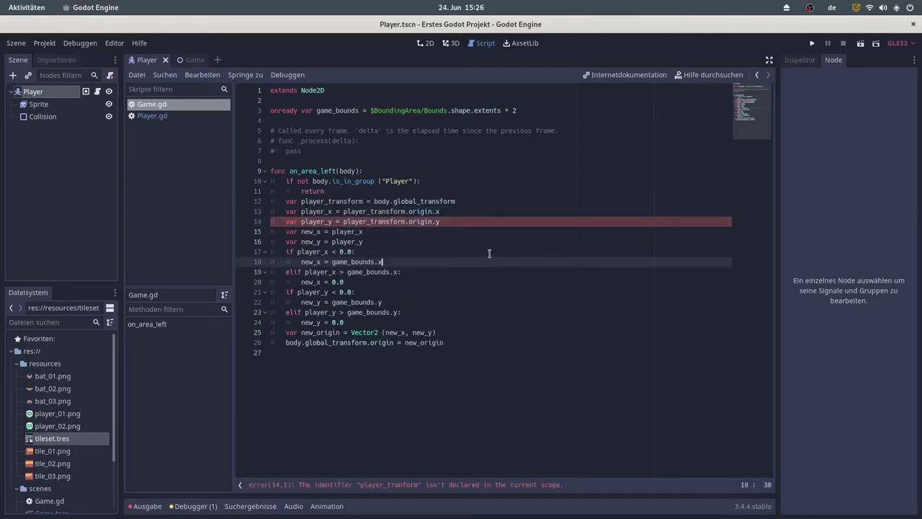
click(813, 44)
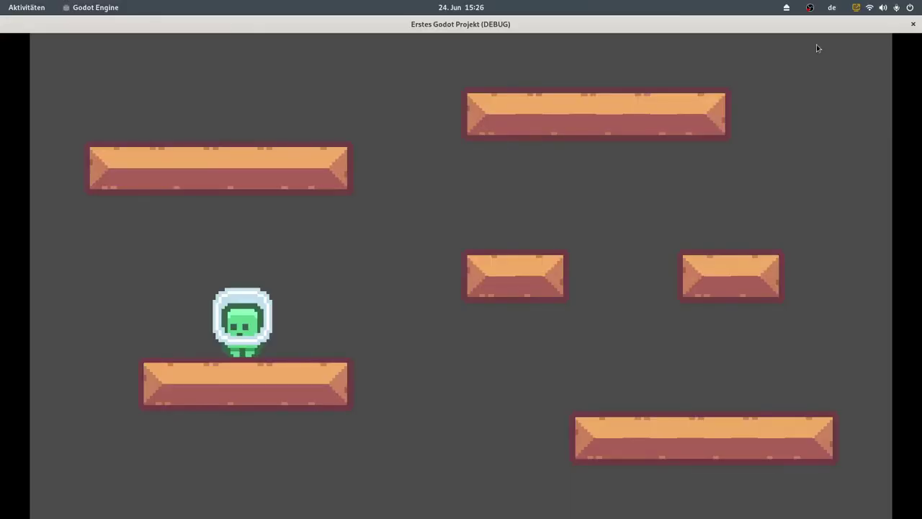
Walk and jump the player off the left and top edges to check the wrap, then close the game.
key(Left)
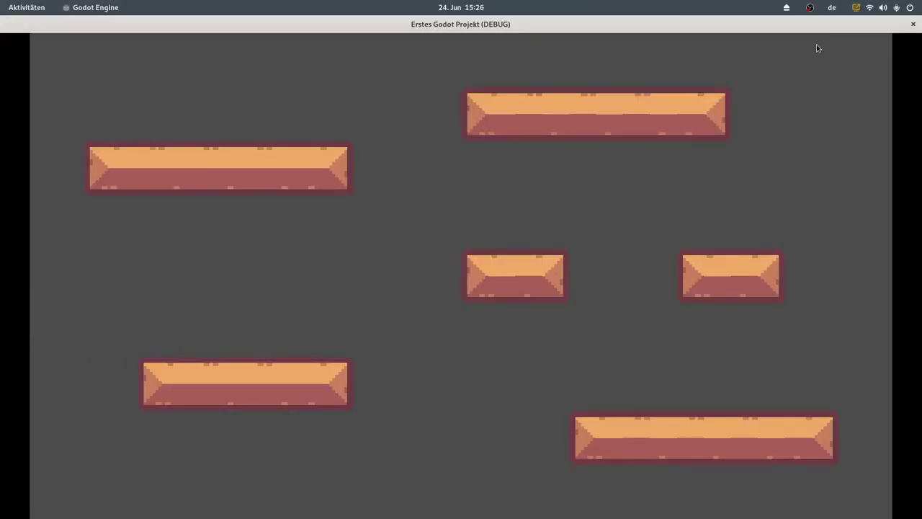
key(Up)
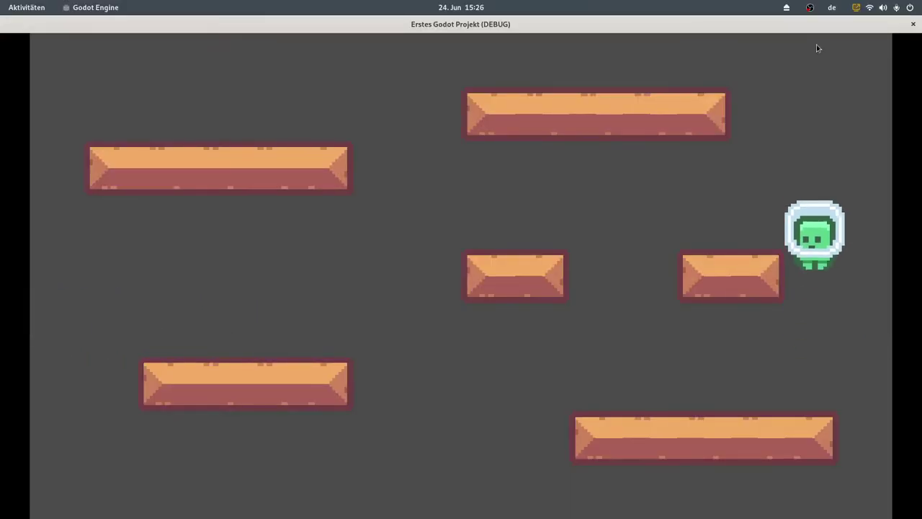
key(Right)
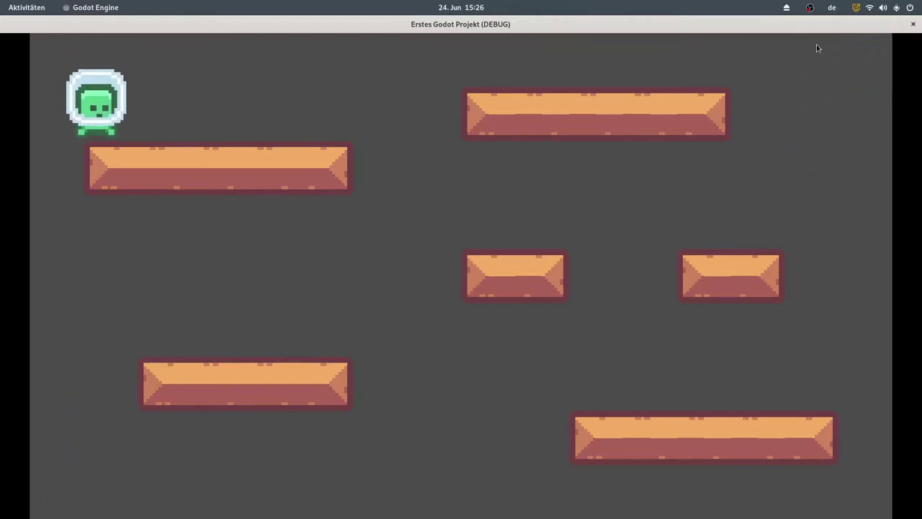
key(Left)
key(Right)
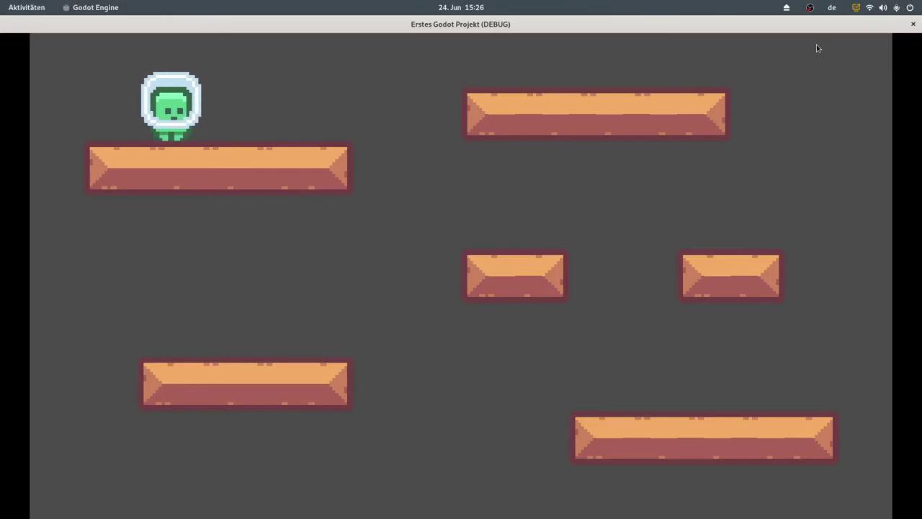
key(F8)
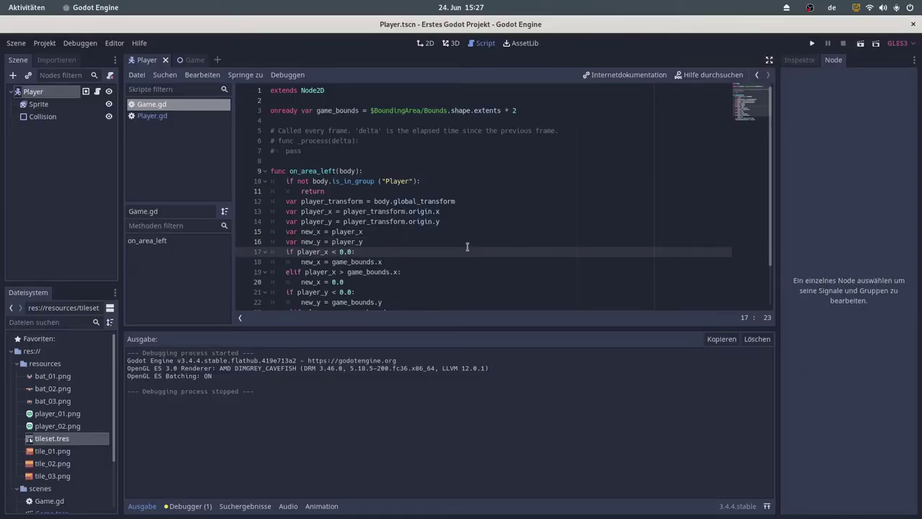
Relaunch the game and retest wrapping through the bottom and top edges, then stop it.
click(814, 43)
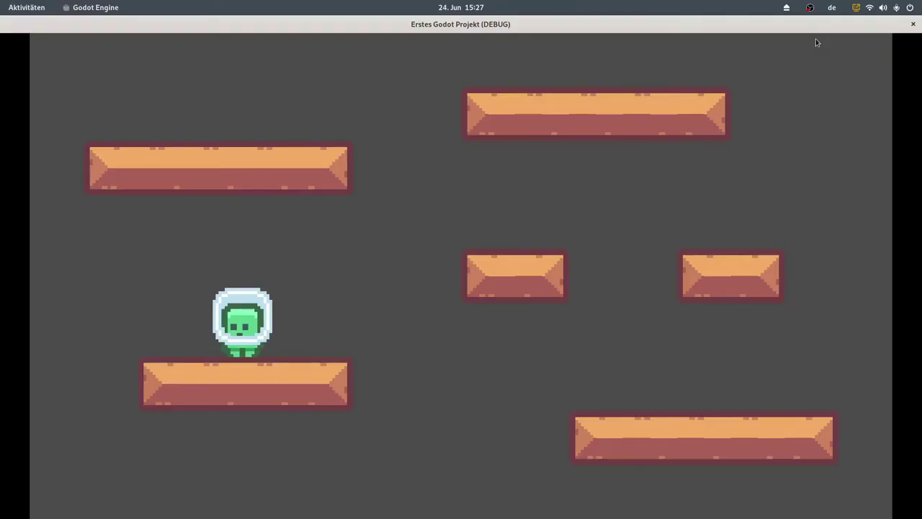
key(space)
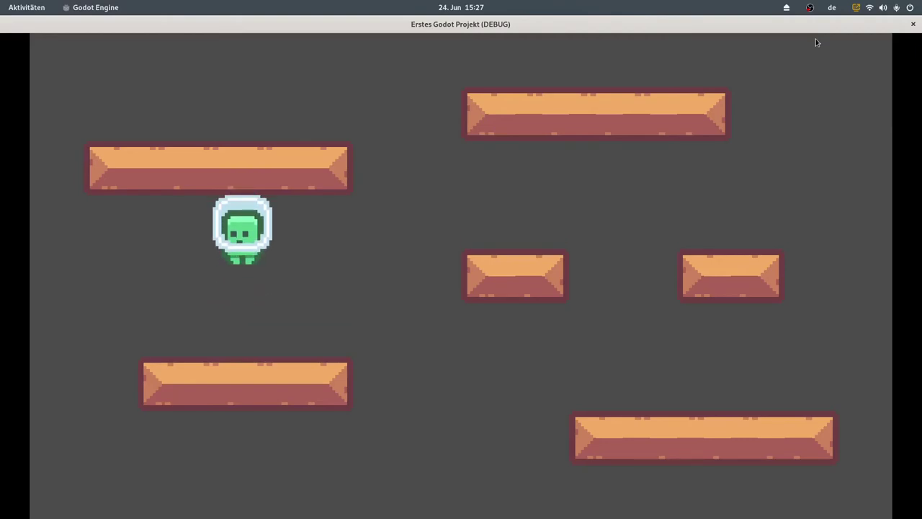
key(Left)
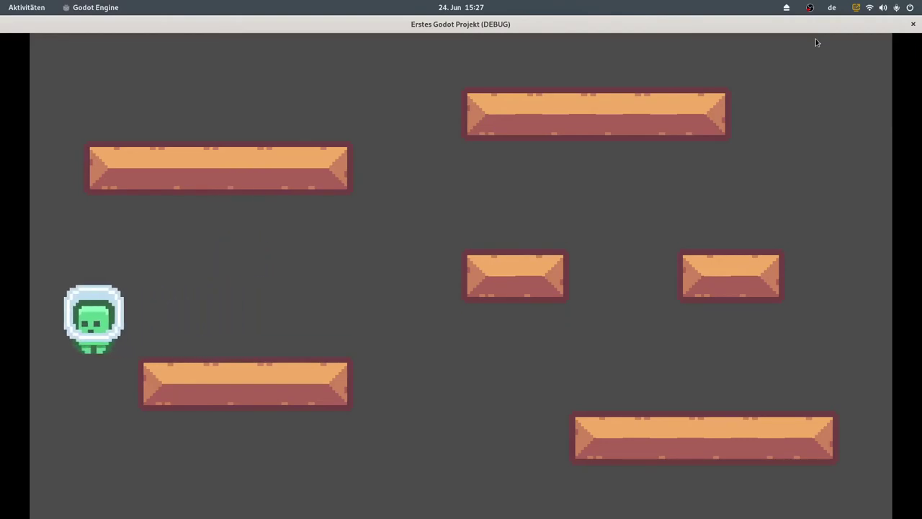
key(Right)
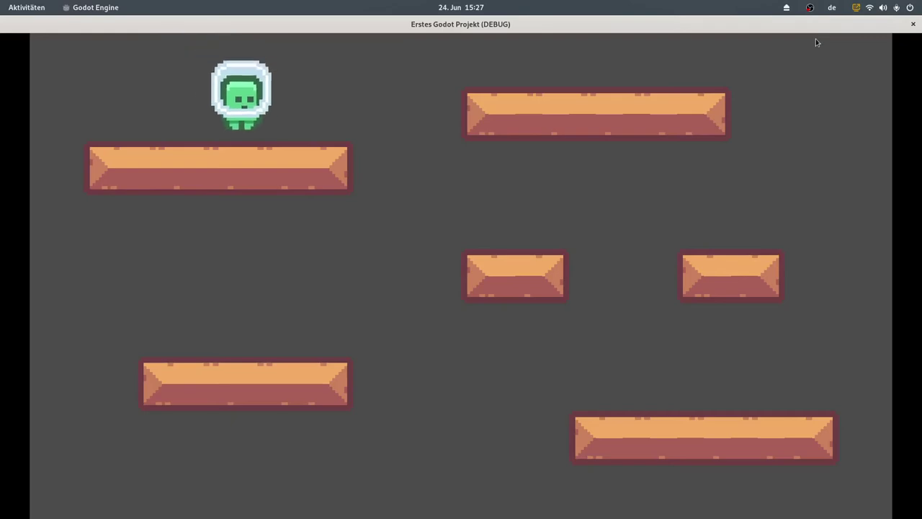
key(Right)
key(space)
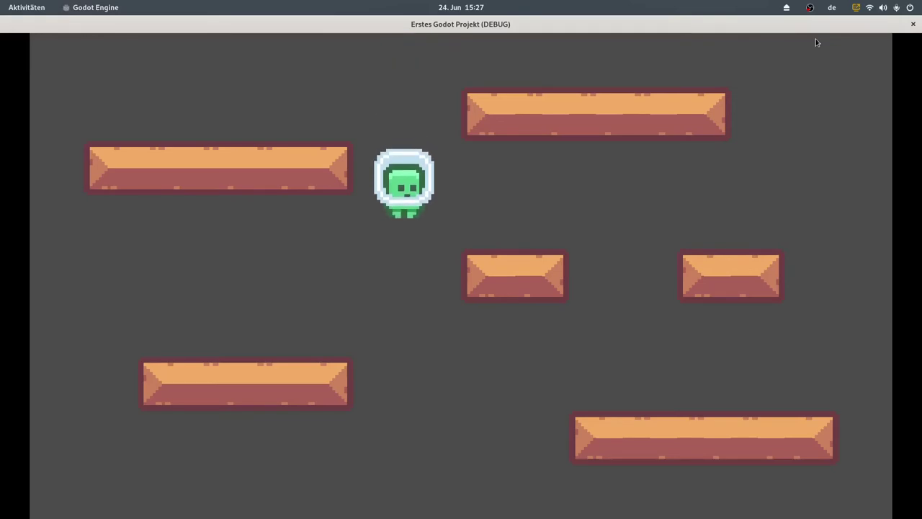
click(913, 24)
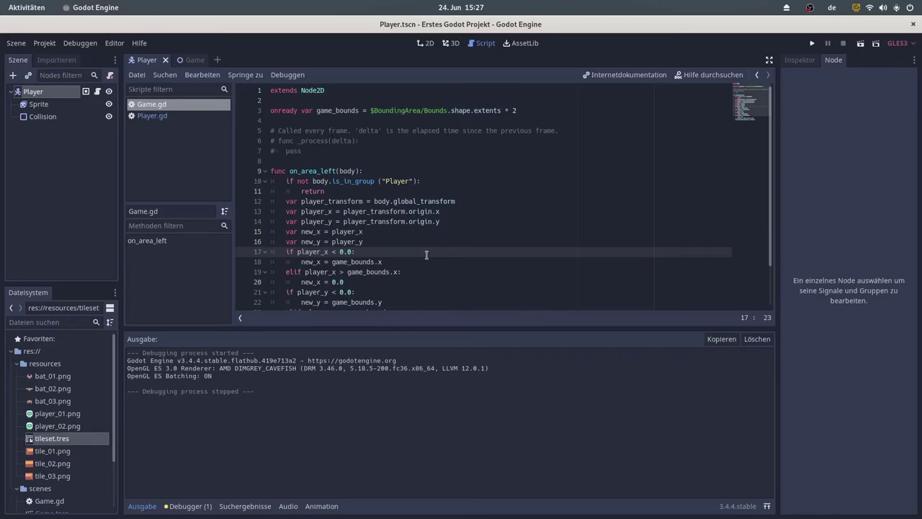
Create a new scene with a 2D root node named Bat.
click(218, 60)
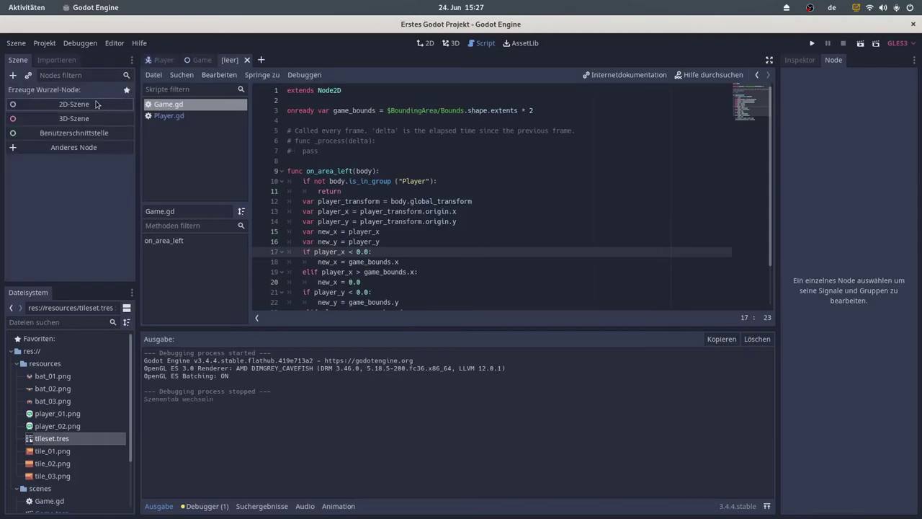
click(85, 107)
double_click(53, 93)
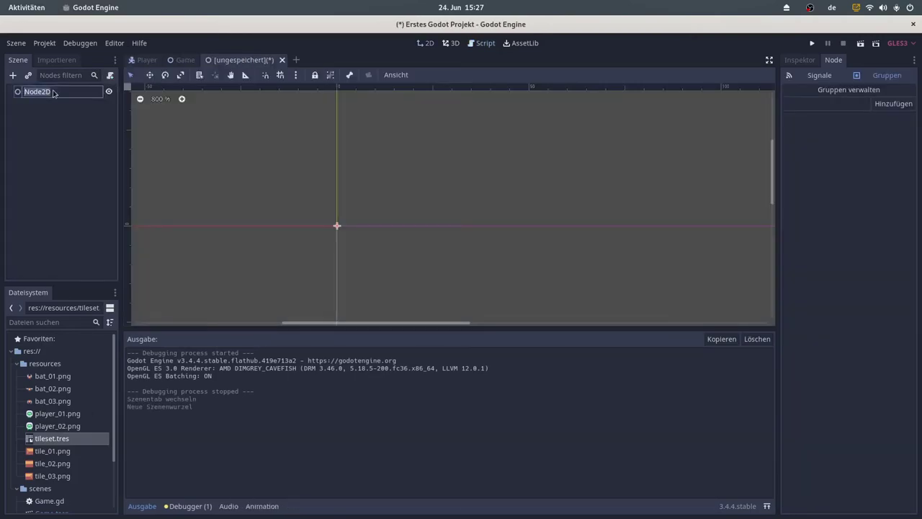
text(Bat)
key(Return)
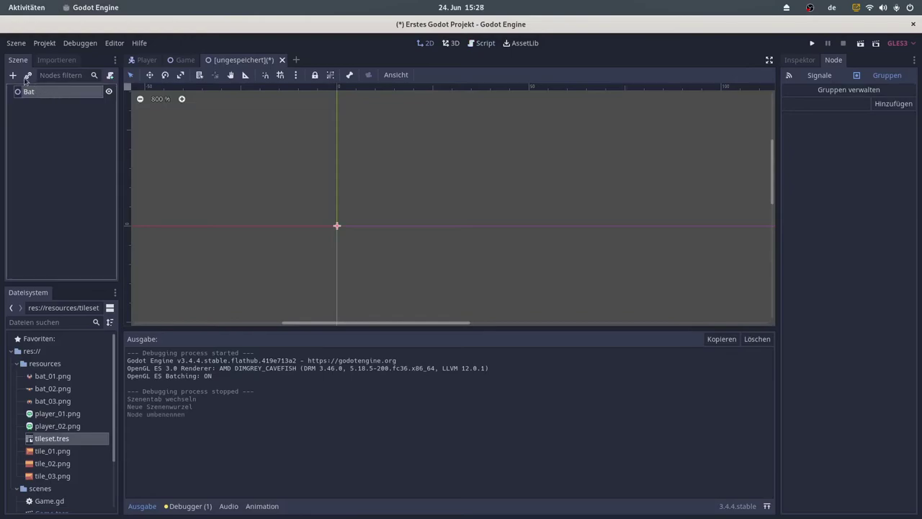
Add an AnimatedSprite child under Bat and rename it Sprite.
click(13, 76)
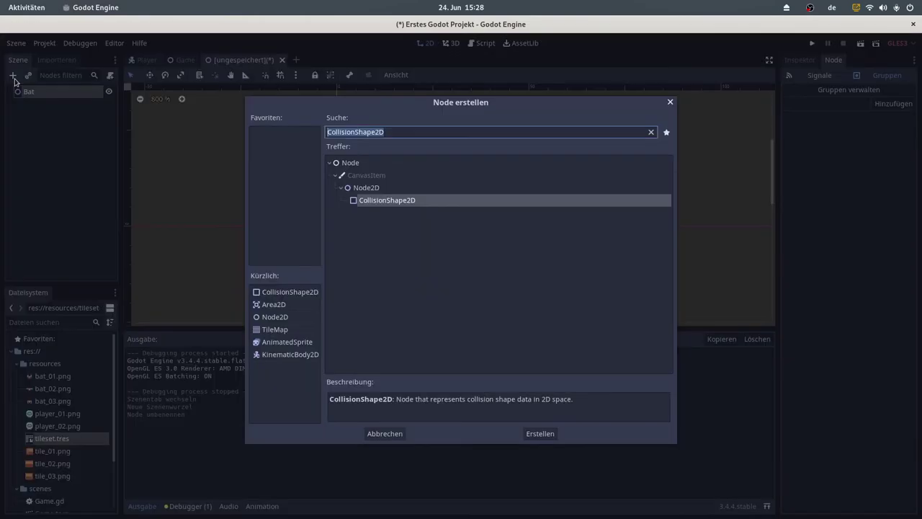
click(285, 342)
click(540, 434)
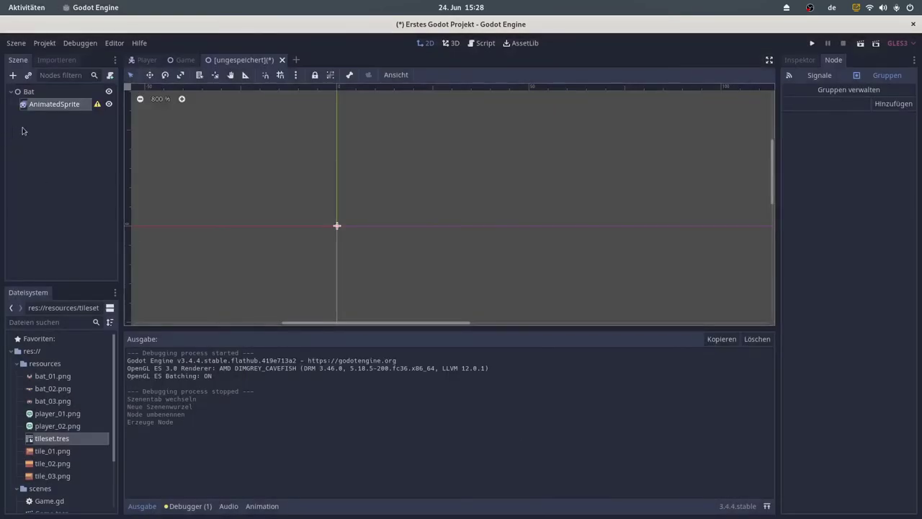
double_click(70, 106)
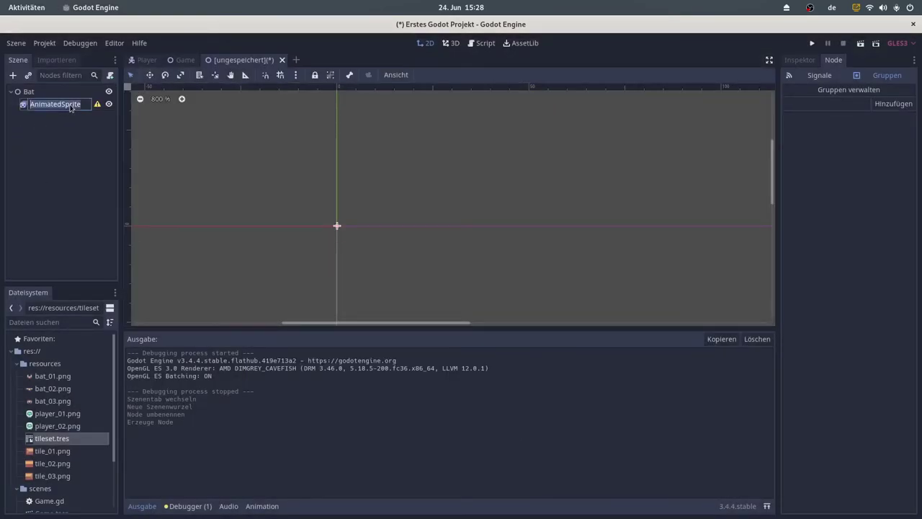
text(Sprite)
key(Return)
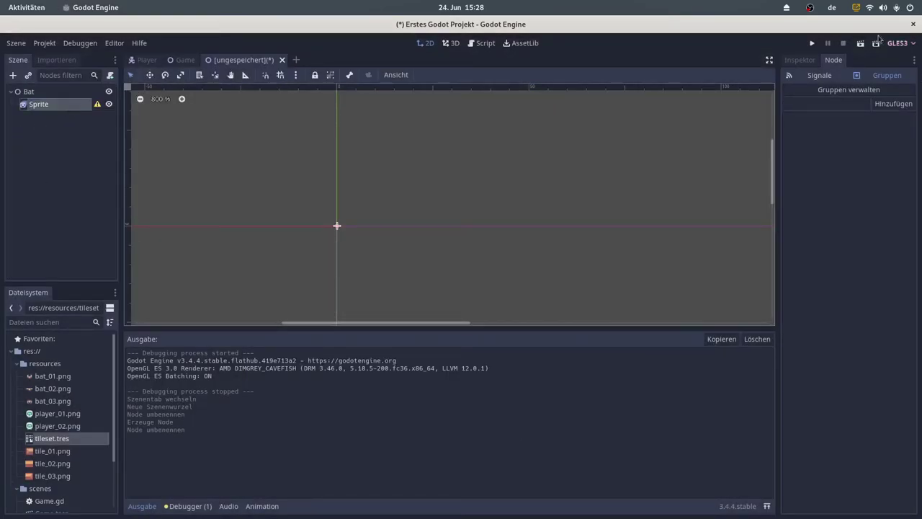
Give Sprite a new SpriteFrames with frames bat_01, bat_02, bat_03, then bat_02 again.
click(799, 60)
click(907, 131)
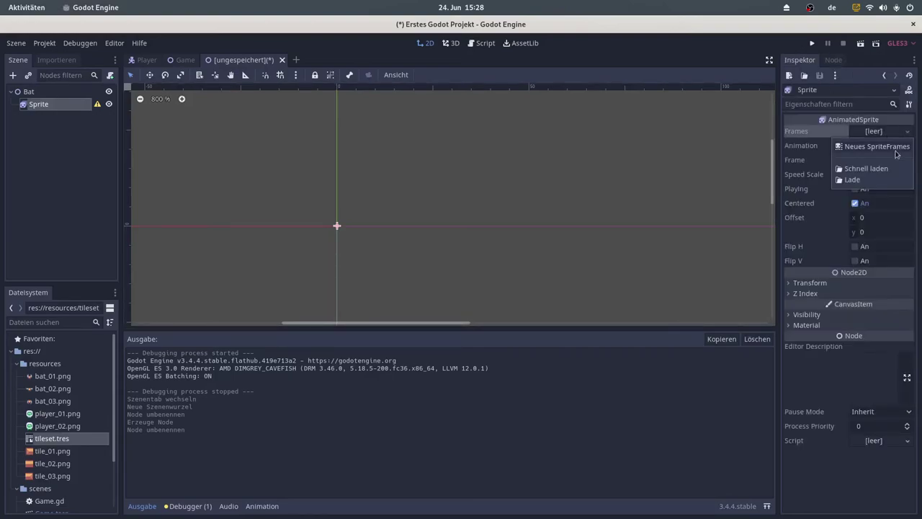
click(883, 143)
click(881, 133)
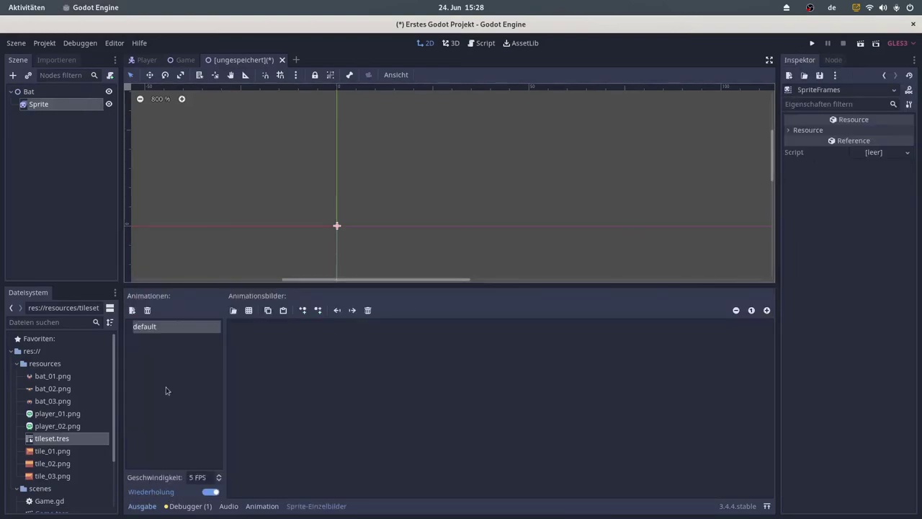
click(53, 376)
shift+click(56, 403)
drag(58, 383, 278, 366)
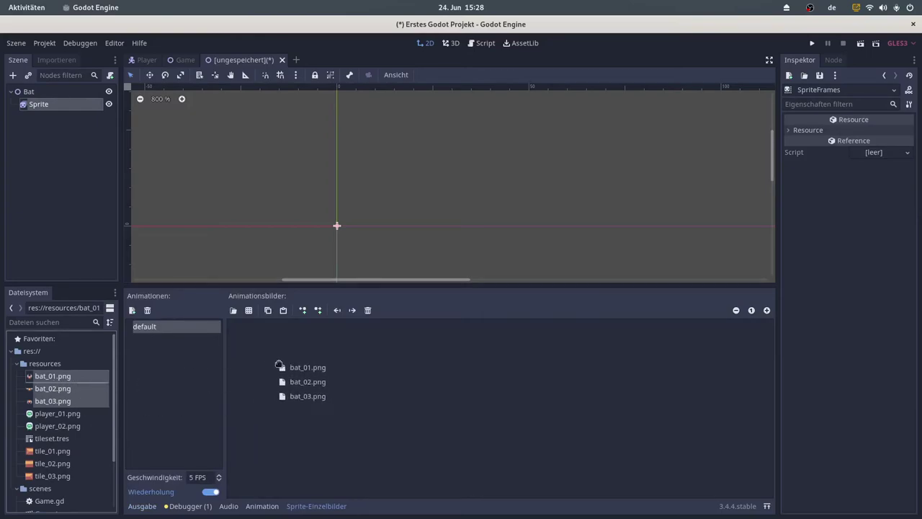
click(344, 375)
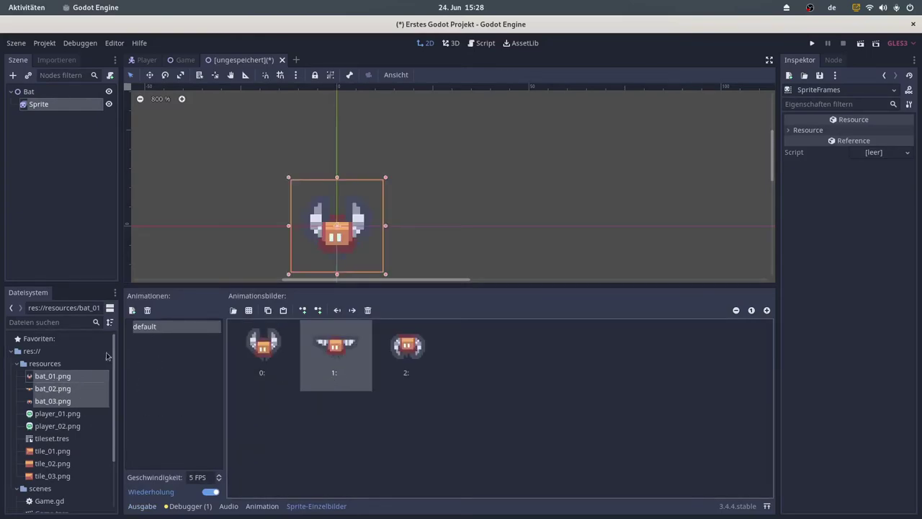
click(56, 389)
drag(56, 389, 478, 366)
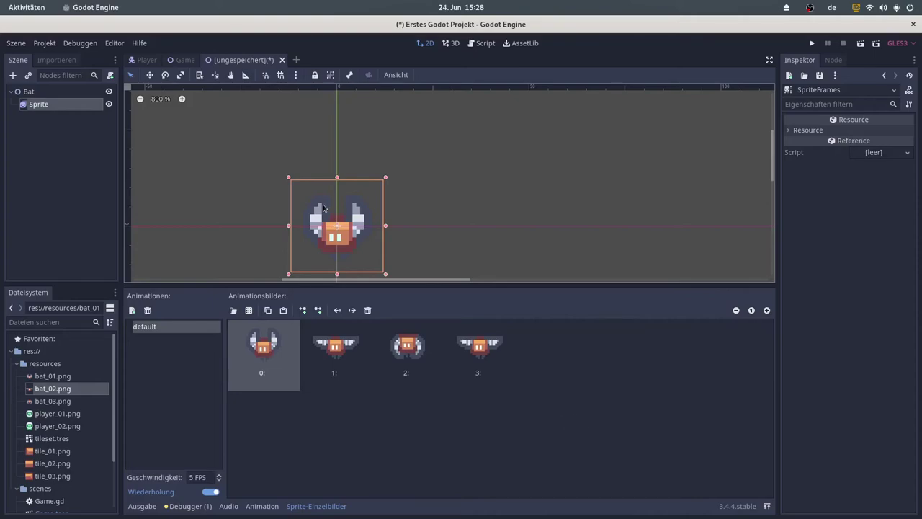
Save the scene as Bat.tscn in the scenes folder.
key(ctrl+s)
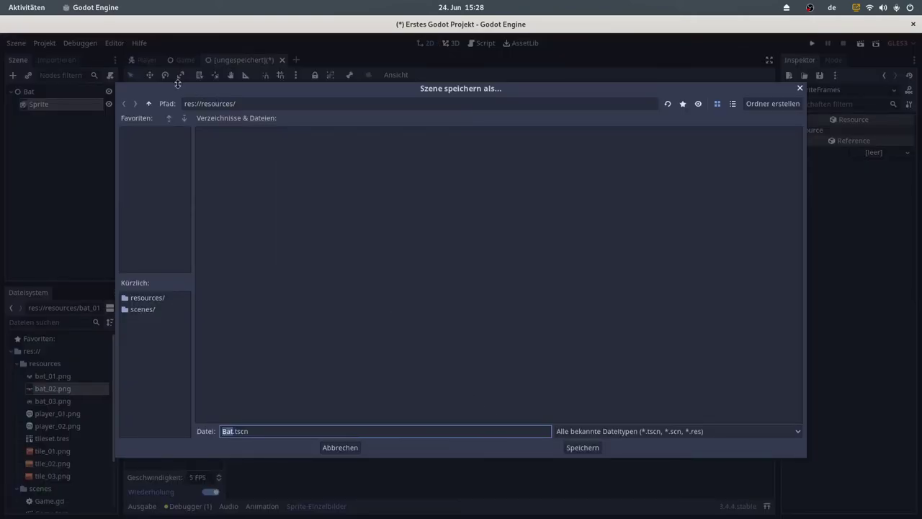
click(149, 104)
double_click(268, 148)
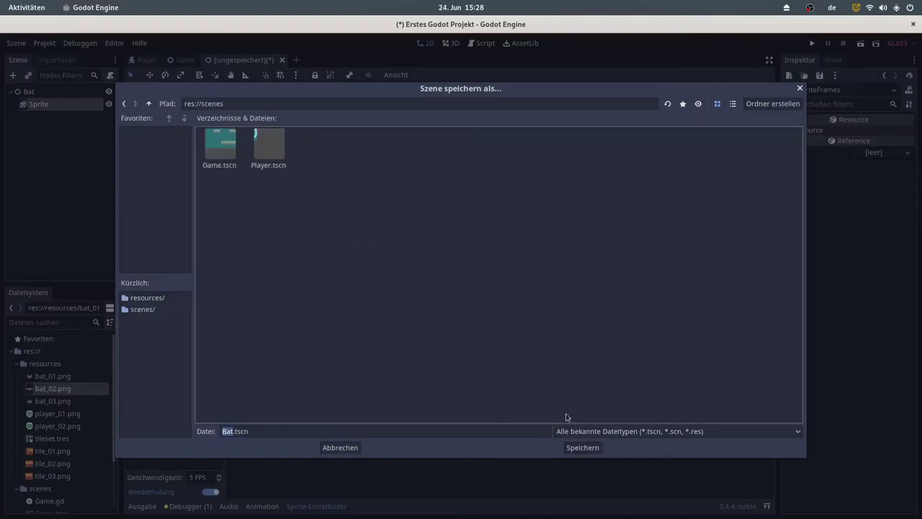
click(587, 448)
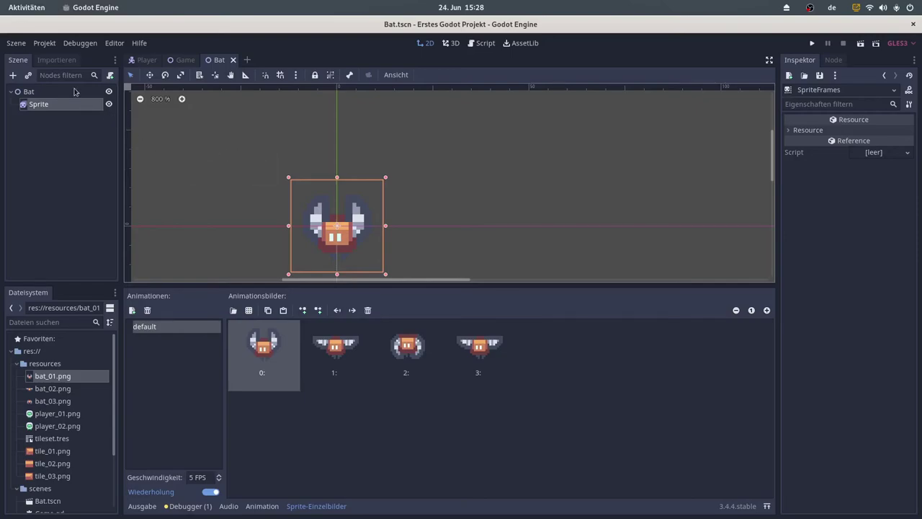
Switch to the Game scene, open Game.gd, and insert a blank line for a declaration.
click(78, 92)
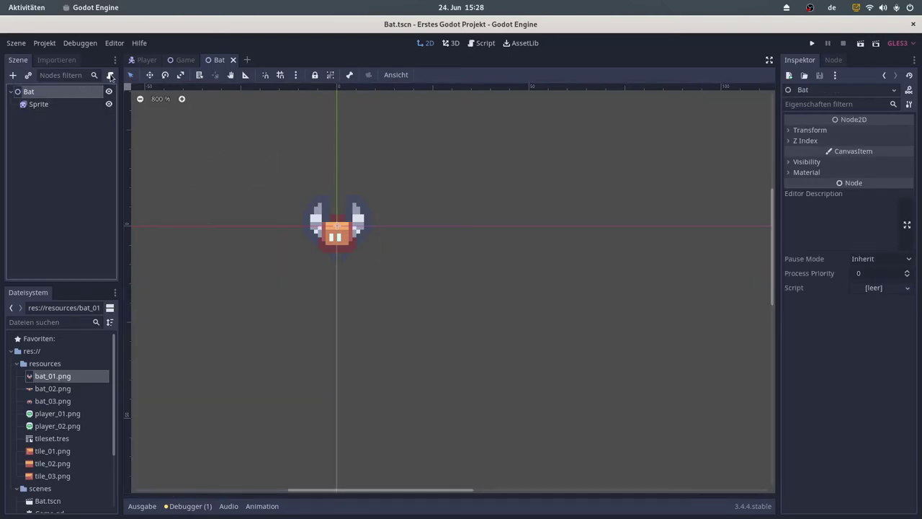
click(184, 60)
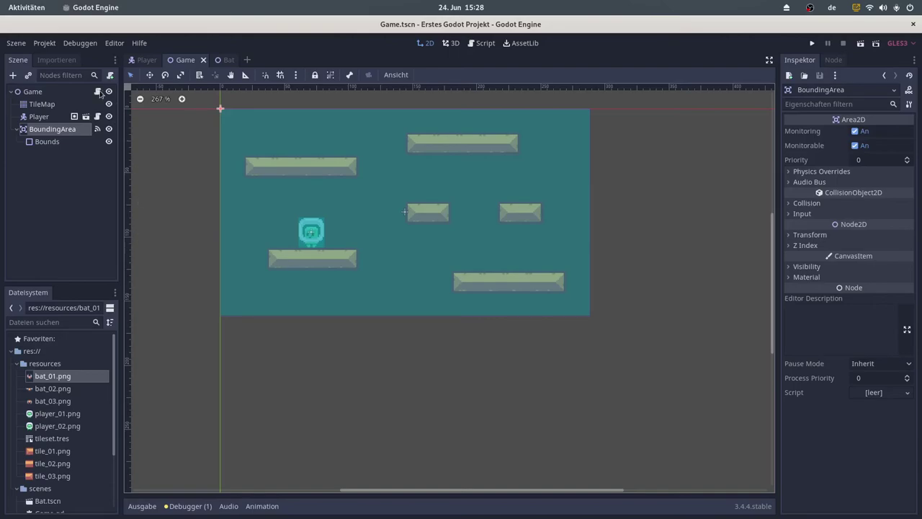
click(487, 44)
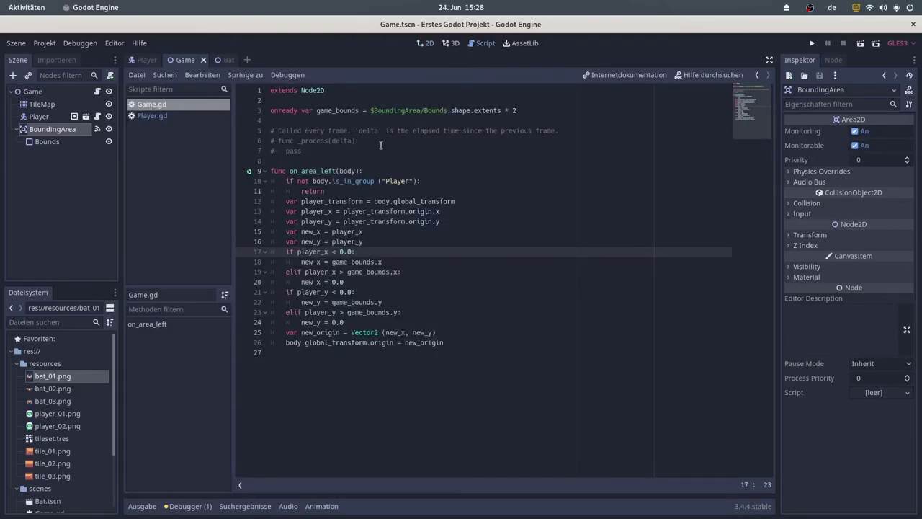
click(319, 100)
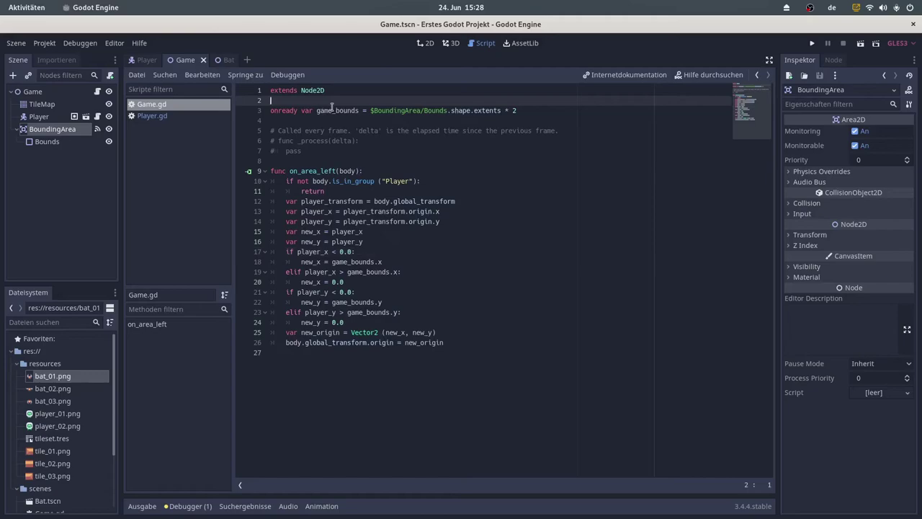
key(Return)
key(Return)
key(Up)
Declare const BAT_SCENE = preload("res://scenes/Bat.tscn") on line 3, then reselect the Game node.
text(cons)
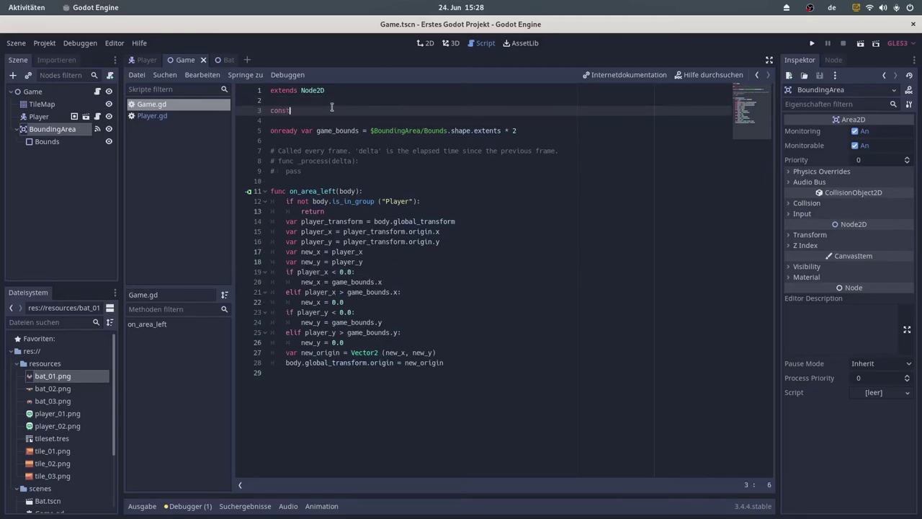
key(BackSpace)
text(t )
text(BAT_SCE)
text(NE =)
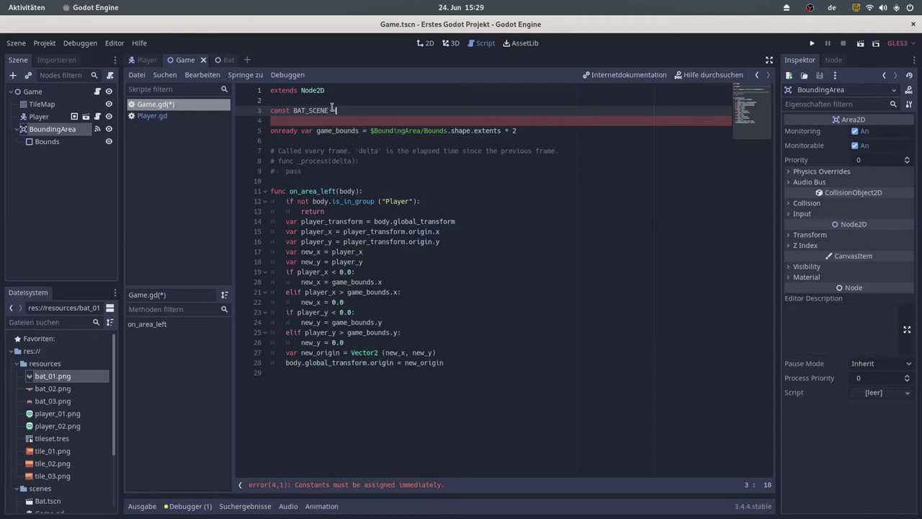
text( pre)
text(load ()
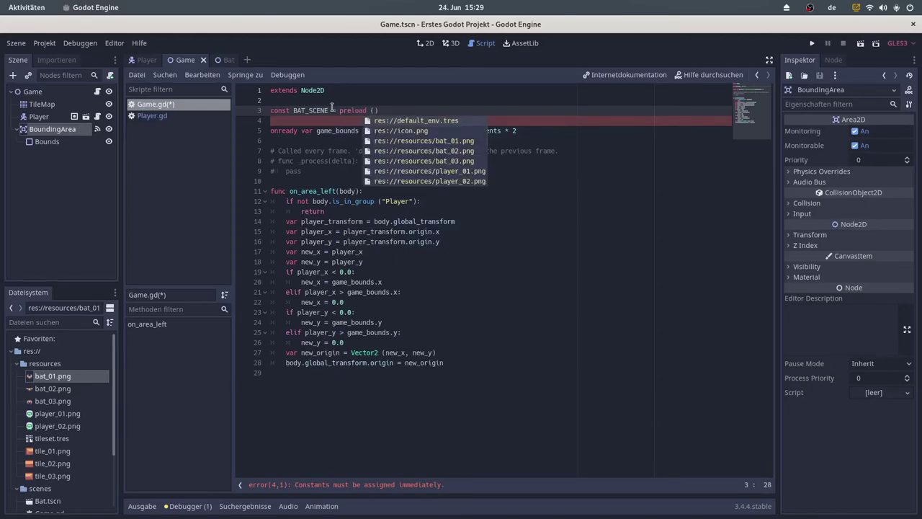
key(BackSpace)
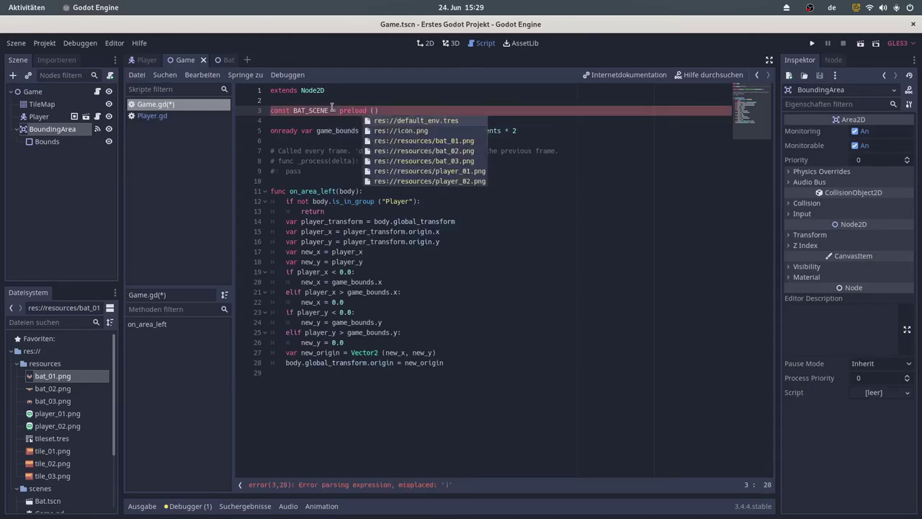
text(r)
key(Delete)
text(()
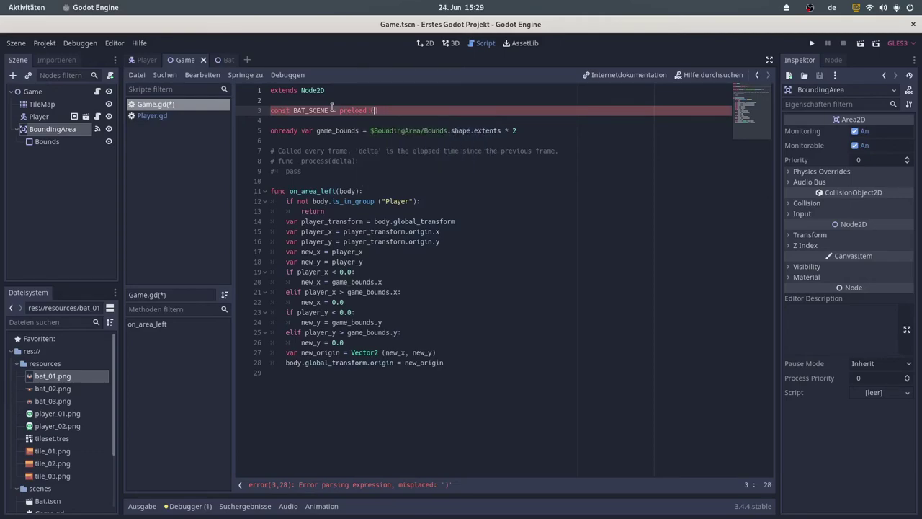
key(Down)
key(Down)
key(Down)
key(Down)
key(Down)
key(Down)
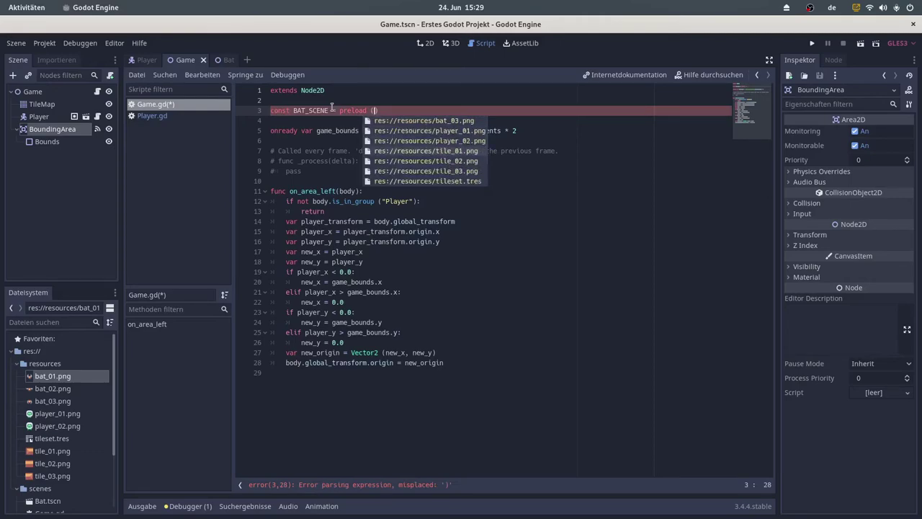
key(Down)
key(Down)
key(Down)
key(Down)
key(Return)
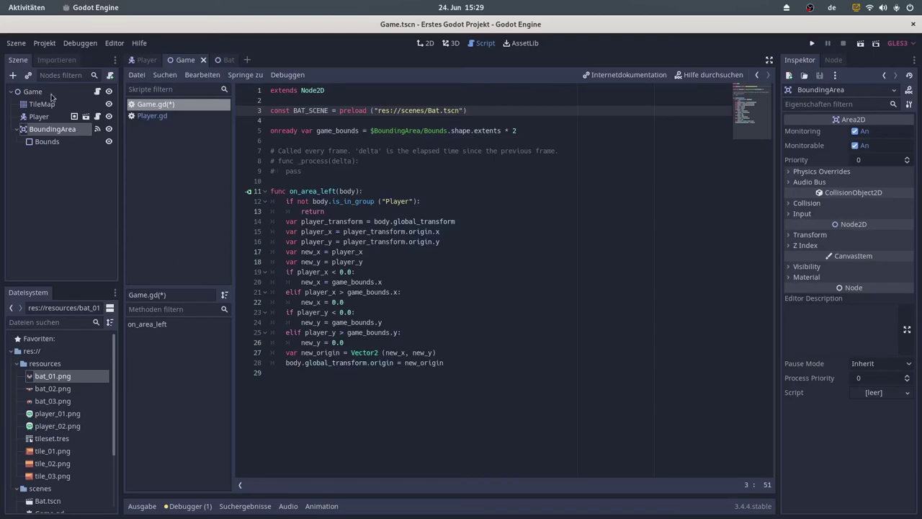
click(51, 95)
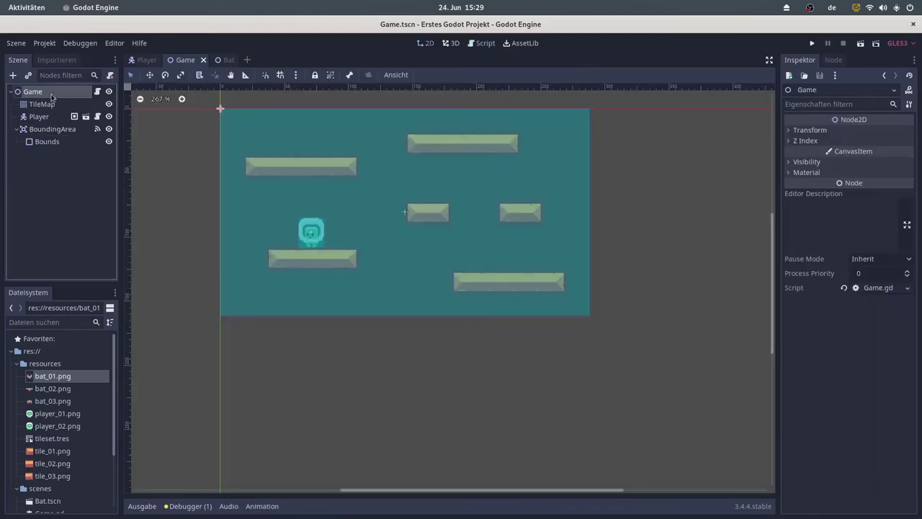
Add a Timer node under Game with wait time 4 and Autostart enabled, and save.
click(13, 75)
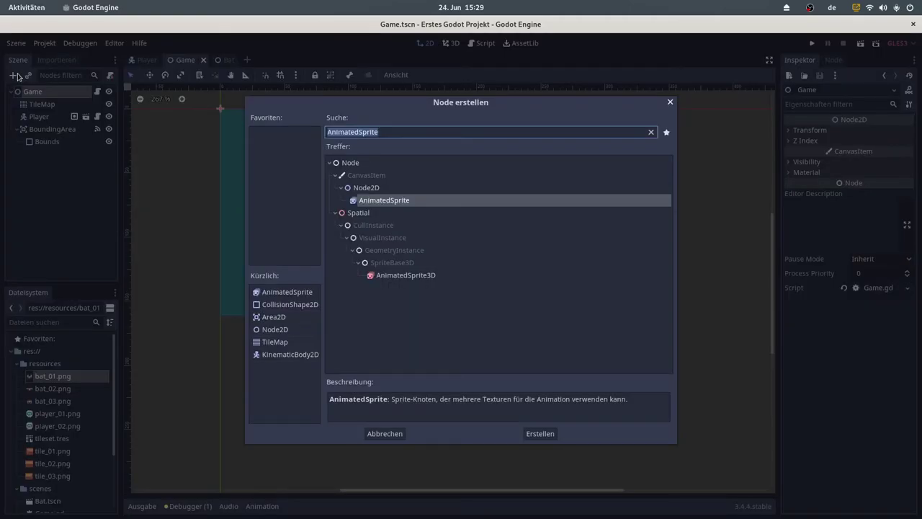
text(Time)
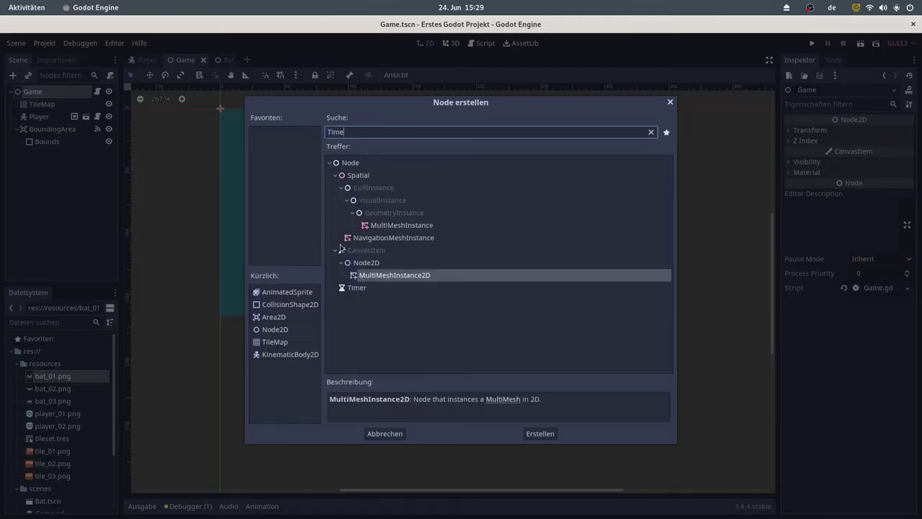
click(360, 291)
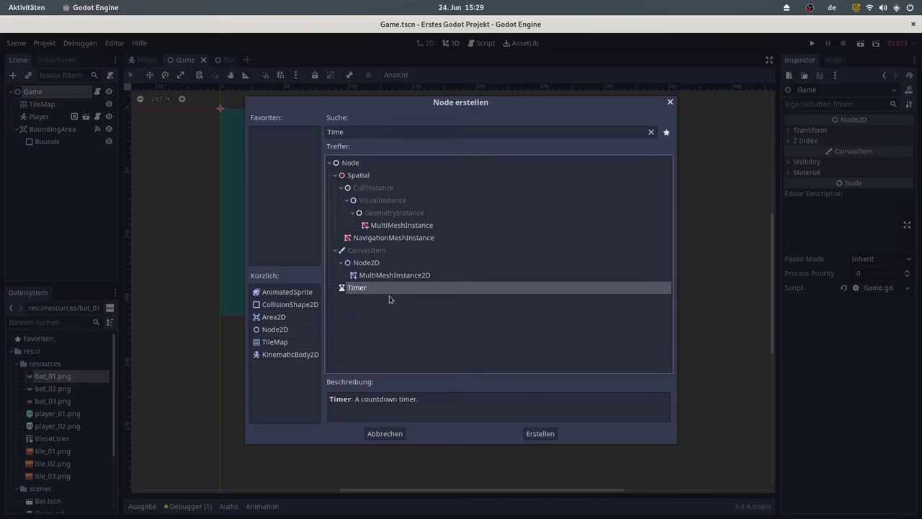
click(551, 437)
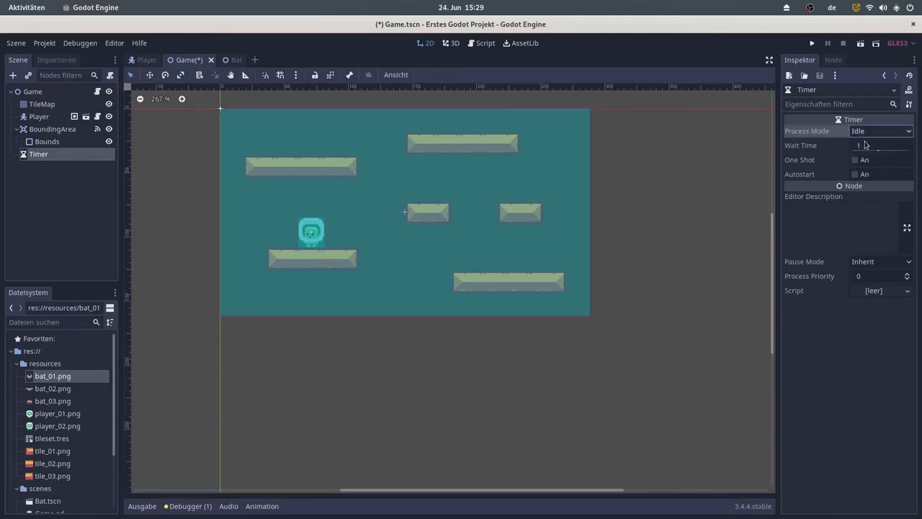
click(866, 147)
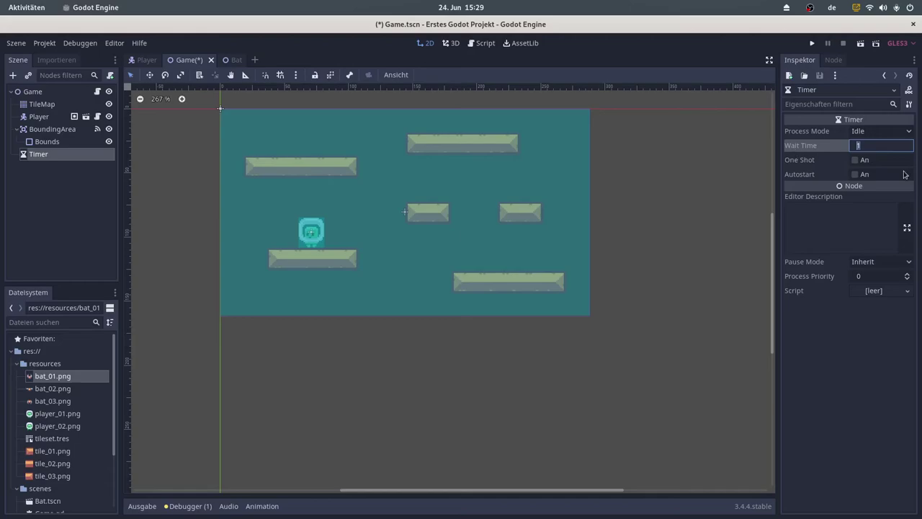
text(4)
click(876, 177)
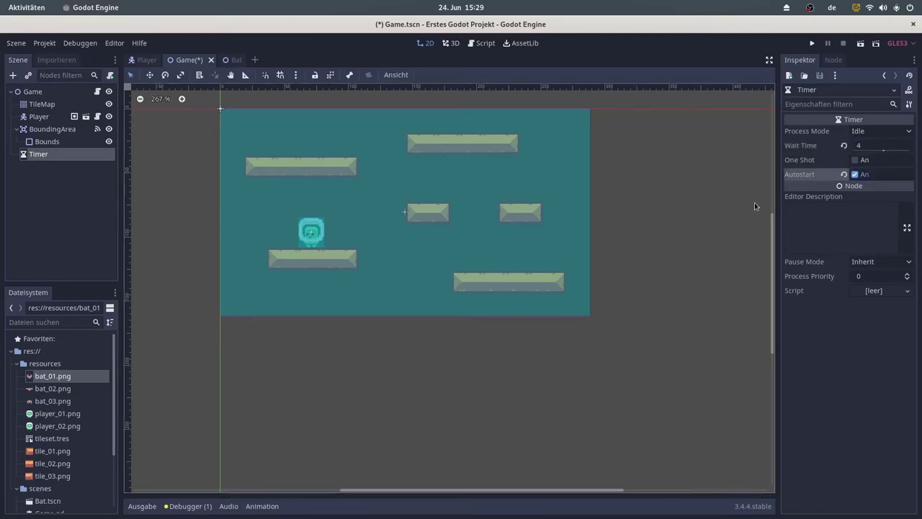
key(ctrl+s)
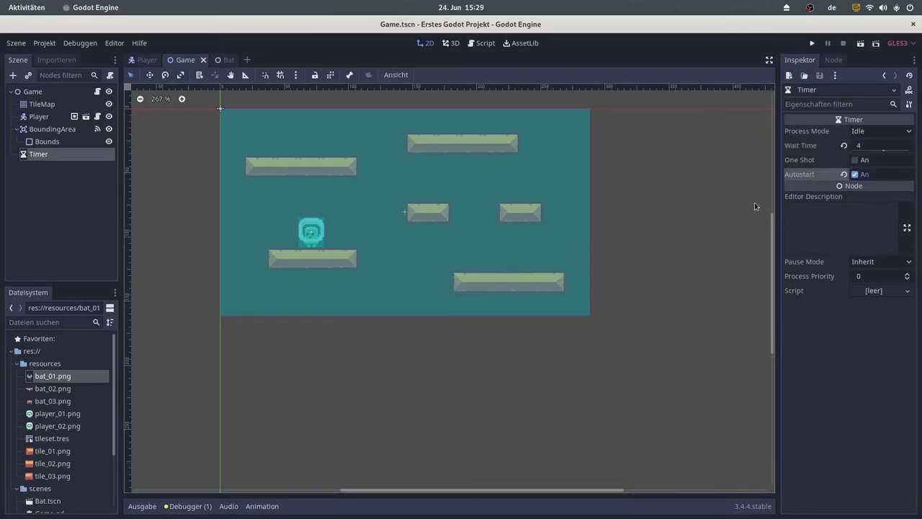
Connect the Timer's timeout signal to a new spawn_bat method.
click(825, 62)
click(818, 76)
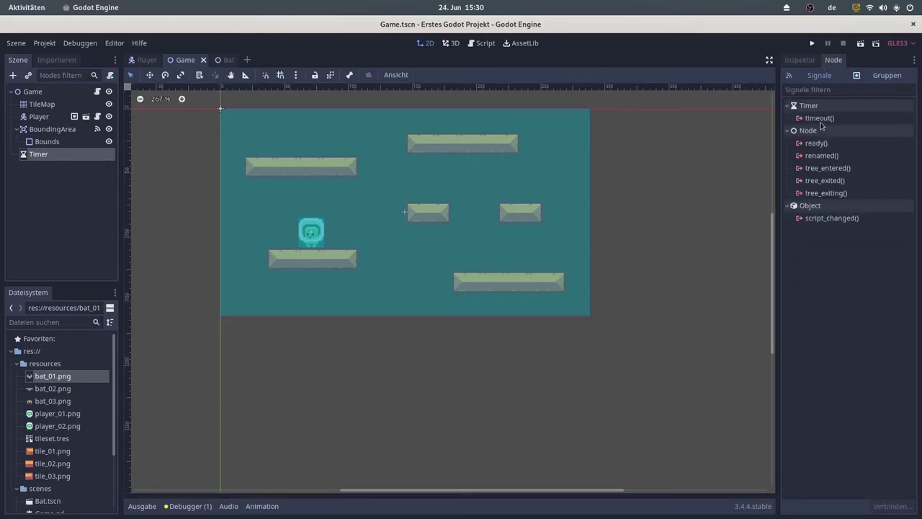
double_click(821, 118)
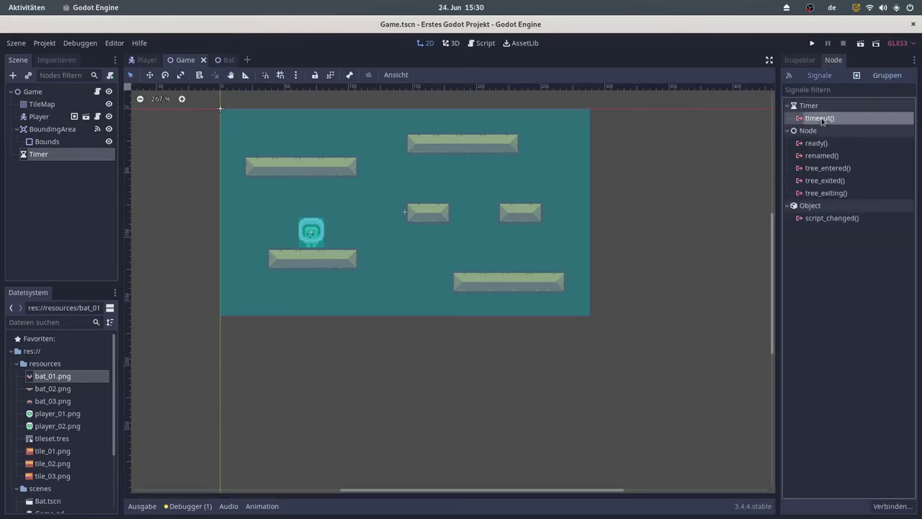
double_click(392, 368)
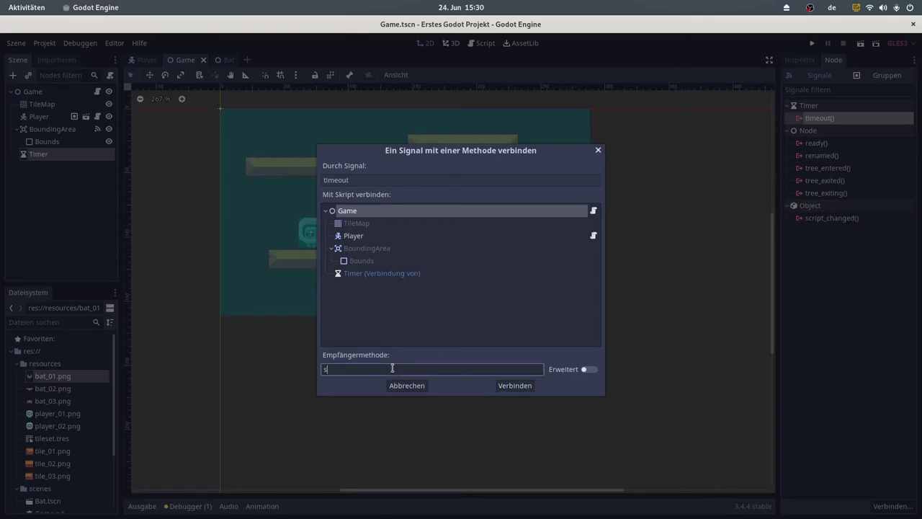
text(spawn_bat)
key(Return)
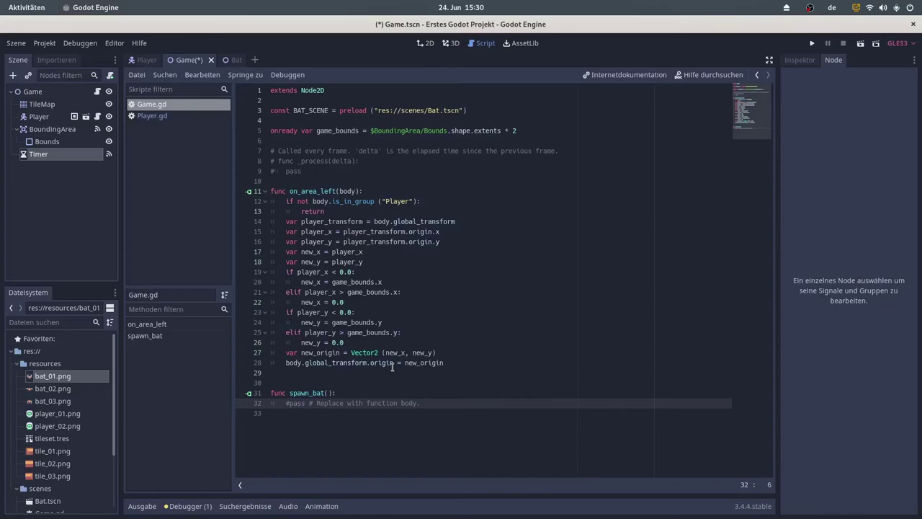
In spawn_bat, write var x_pos = rand_range(0.0, game_bounds.x).
click(357, 390)
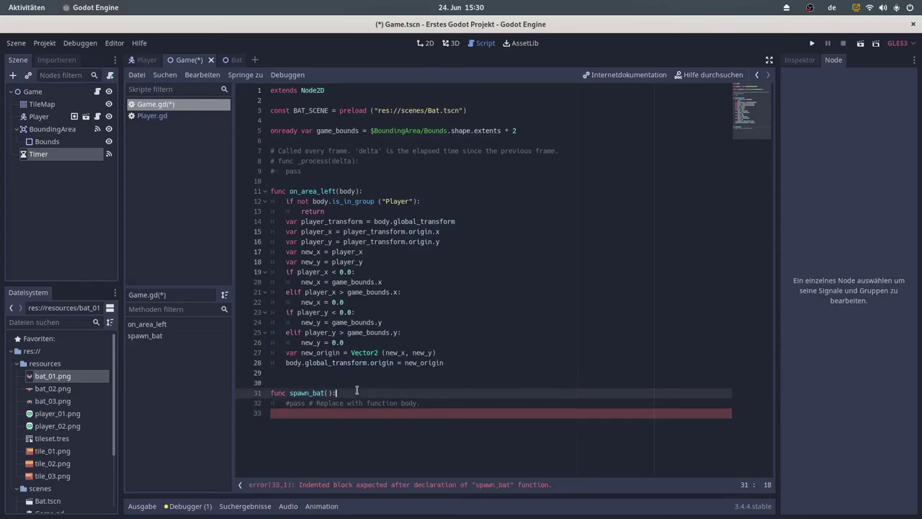
key(Return)
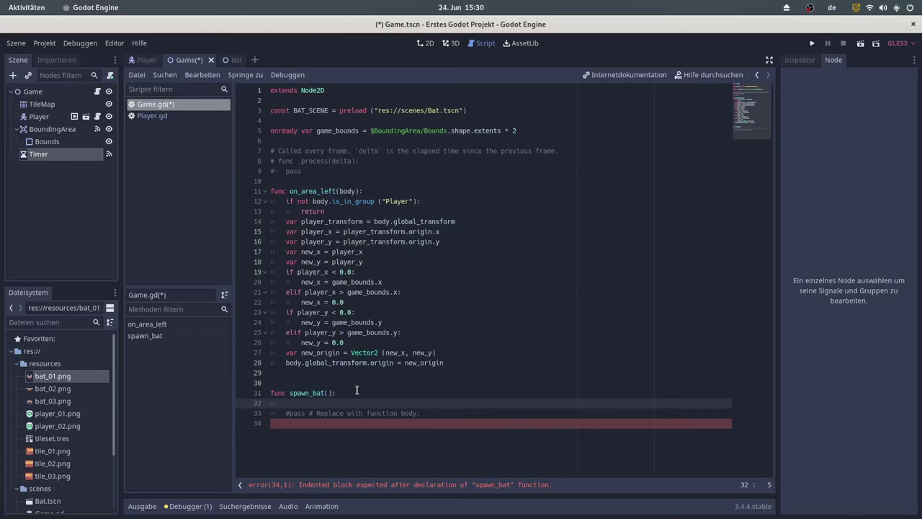
text(var )
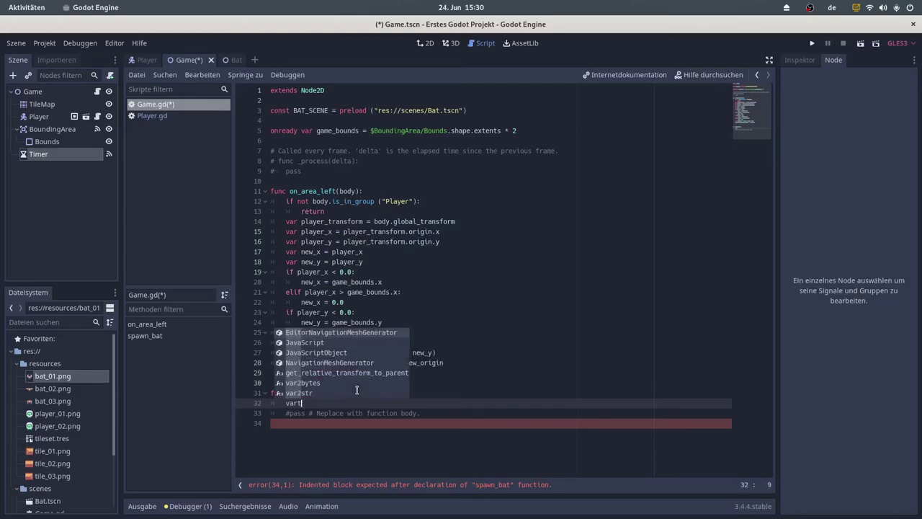
text(bat)
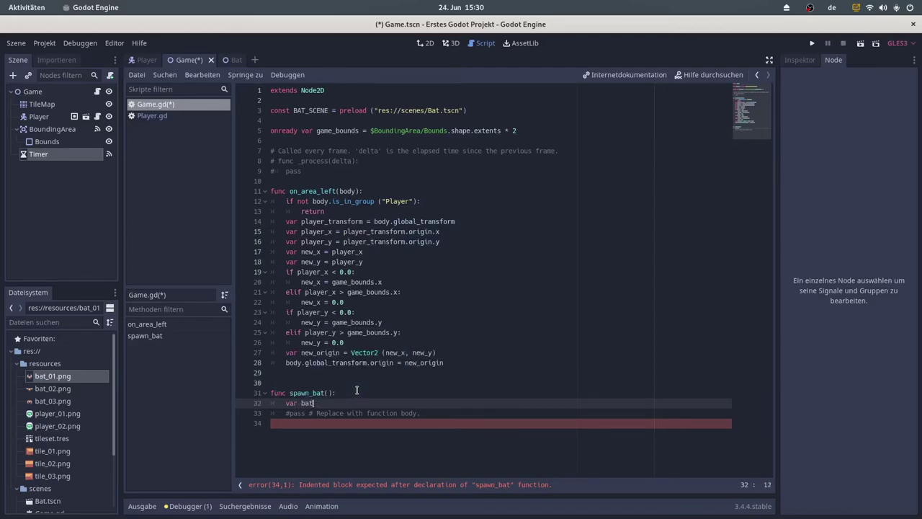
key(BackSpace)
key(BackSpace)
key(BackSpace)
text(pos)
key(BackSpace)
key(BackSpace)
key(BackSpace)
text(x_pos = )
text(ran)
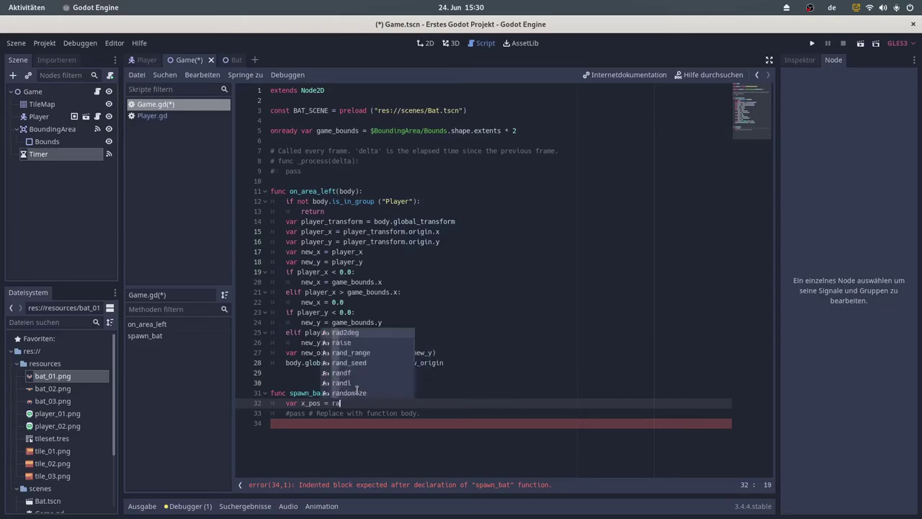
key(Return)
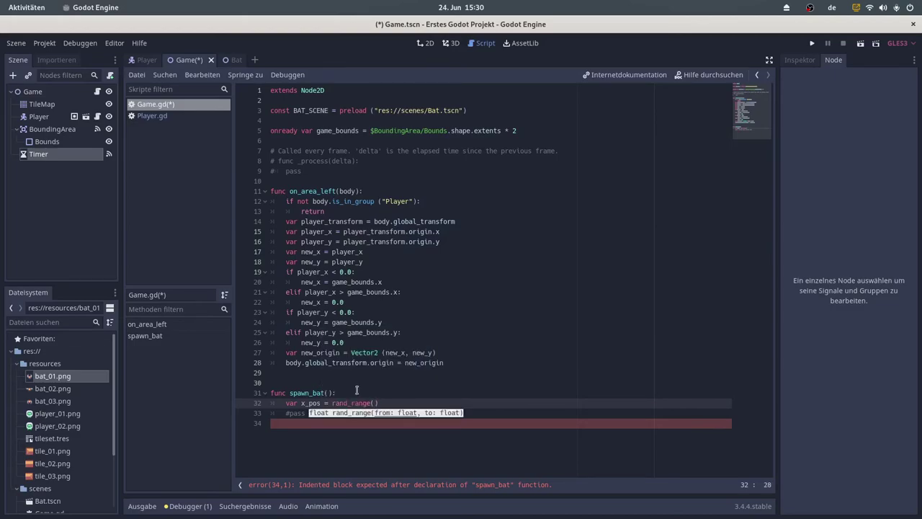
text(()
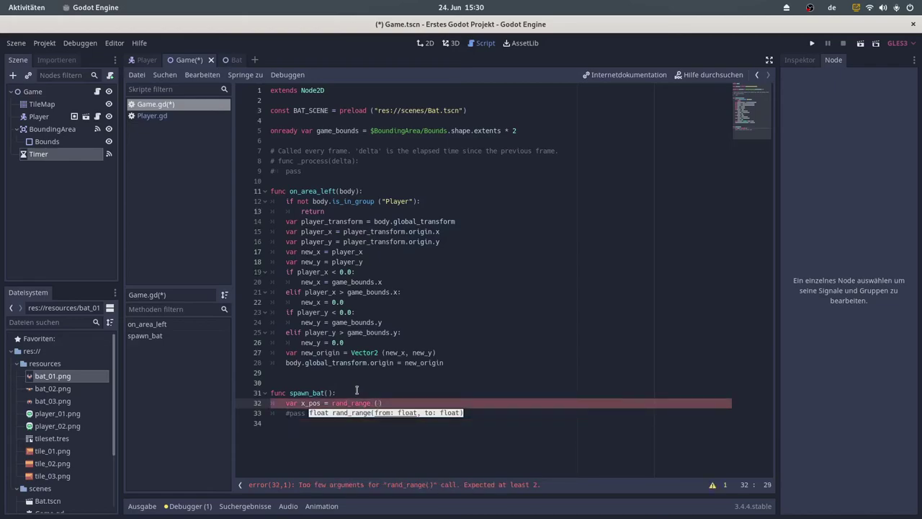
text(0.0, )
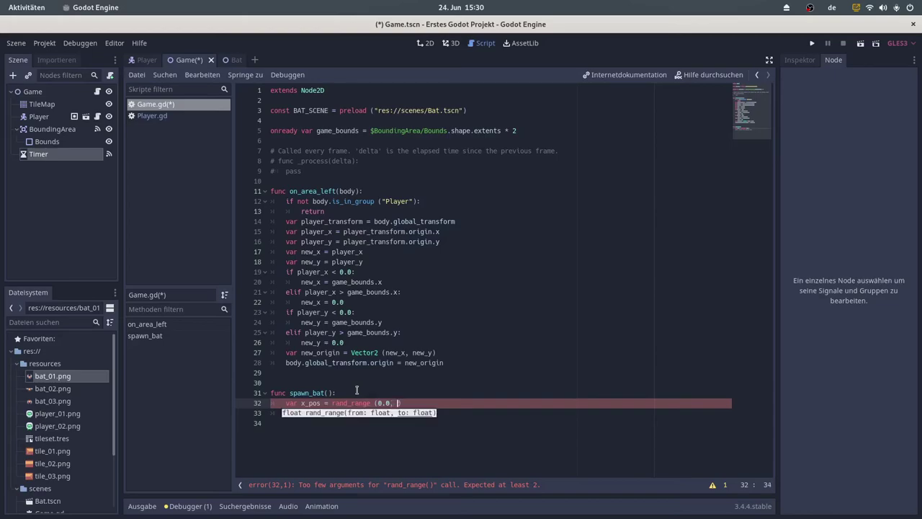
text(game)
key(Return)
text(.x)
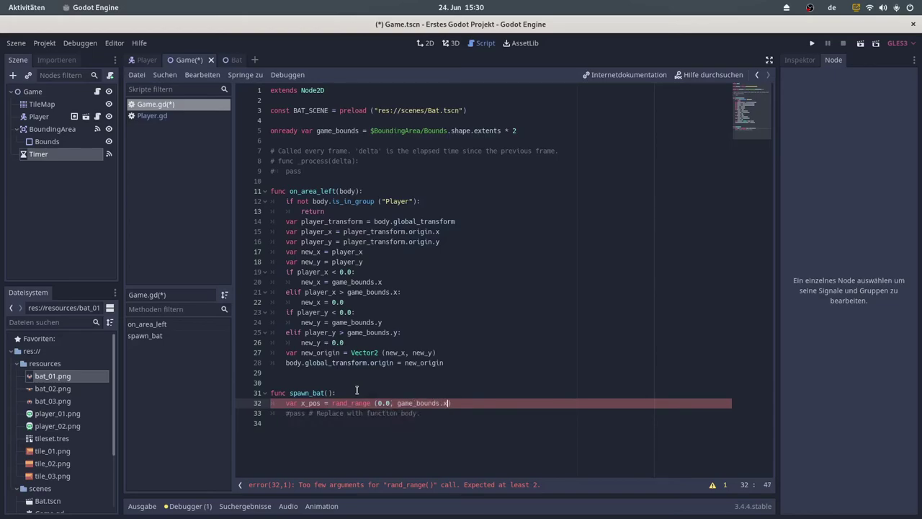
text())
Add y_pos = rand_range(0.0, game_bounds.y), save, and clear the leftover pass line.
key(ctrl+d)
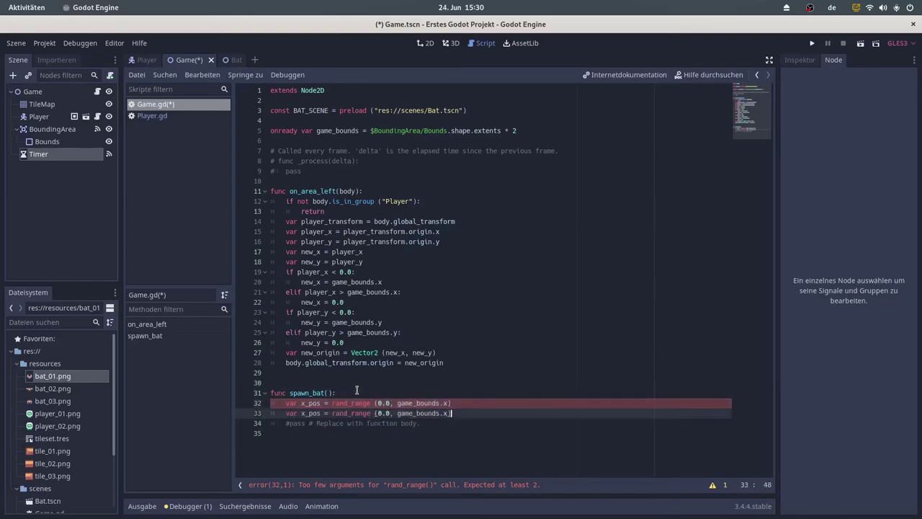
key(Left)
key(BackSpace)
text(y)
key(Left)
key(Left)
key(Left)
key(Left)
key(Left)
key(BackSpace)
text(y)
key(ctrl+s)
key(Down)
key(ctrl+d)
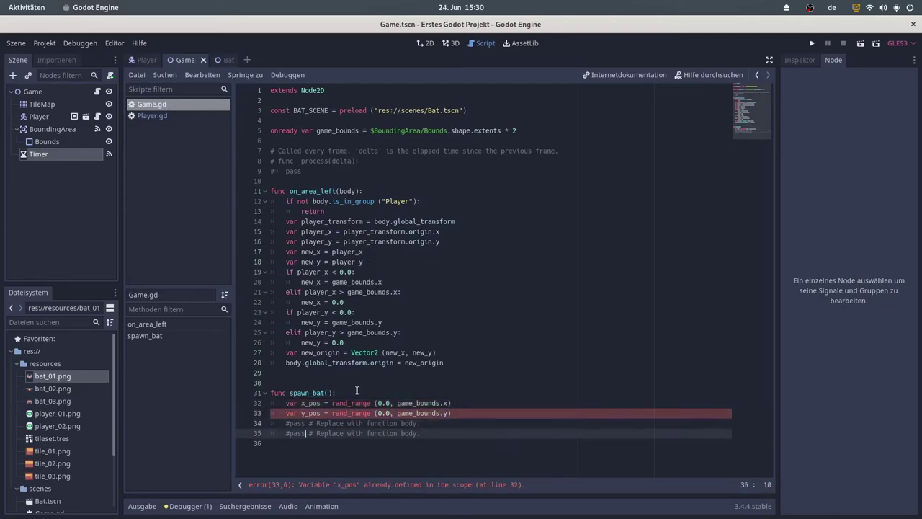
drag(441, 433, 471, 414)
key(BackSpace)
key(BackSpace)
key(BackSpace)
key(BackSpace)
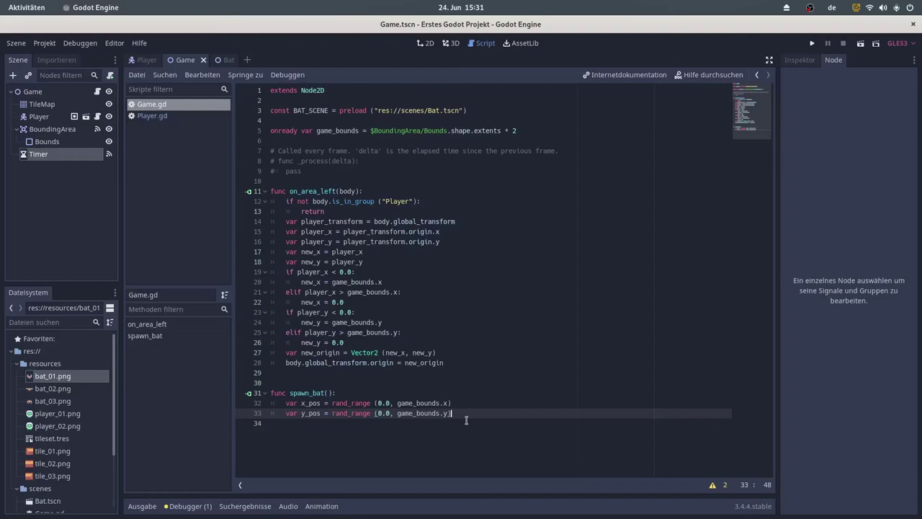
Add var bat = BAT_SCENE.instance() to spawn_bat and save the script.
key(Return)
text(va)
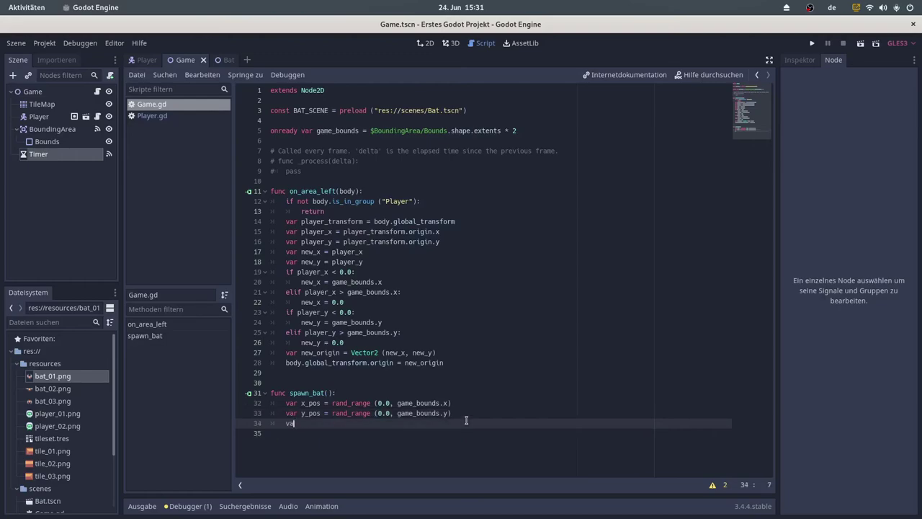
text(r )
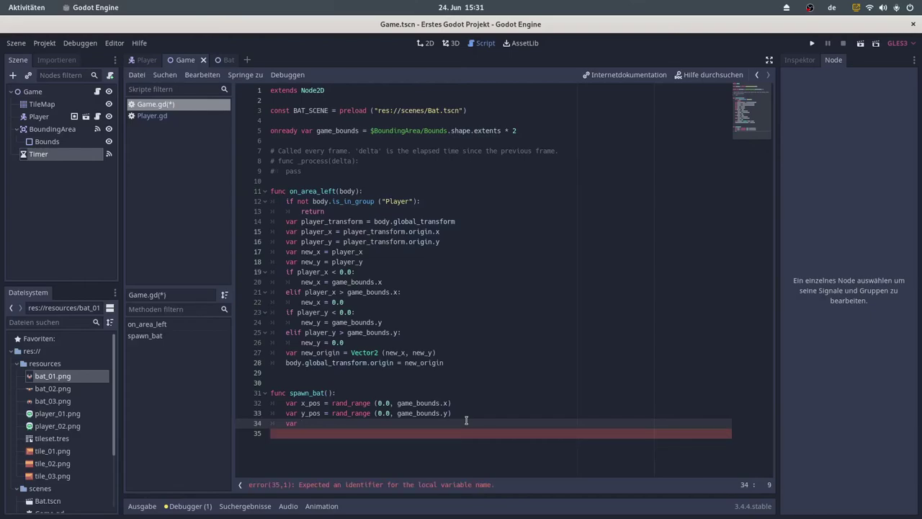
text(bat)
text( = )
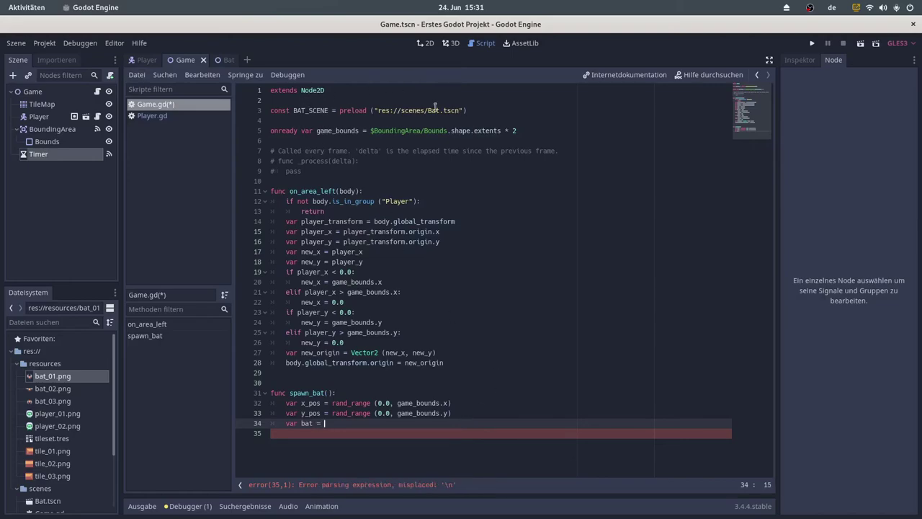
text(BAT)
key(Return)
text(.insta)
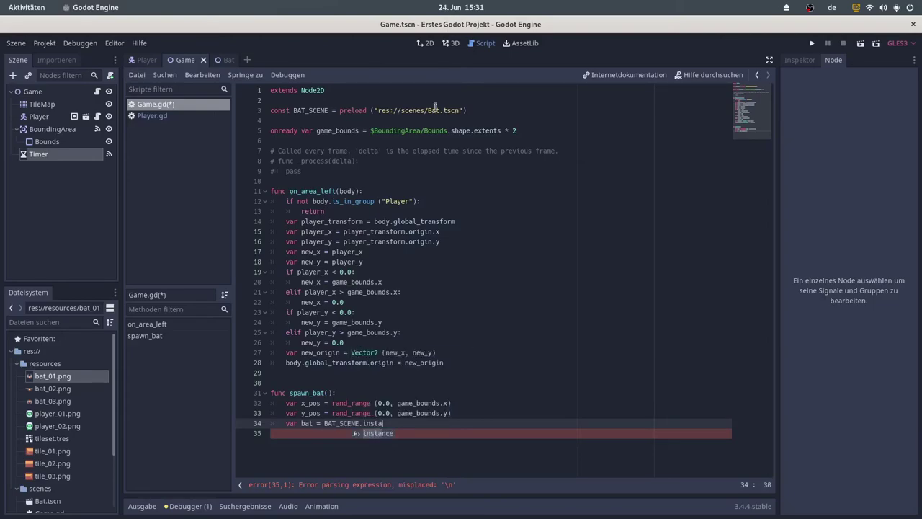
key(Return)
key(ctrl+s)
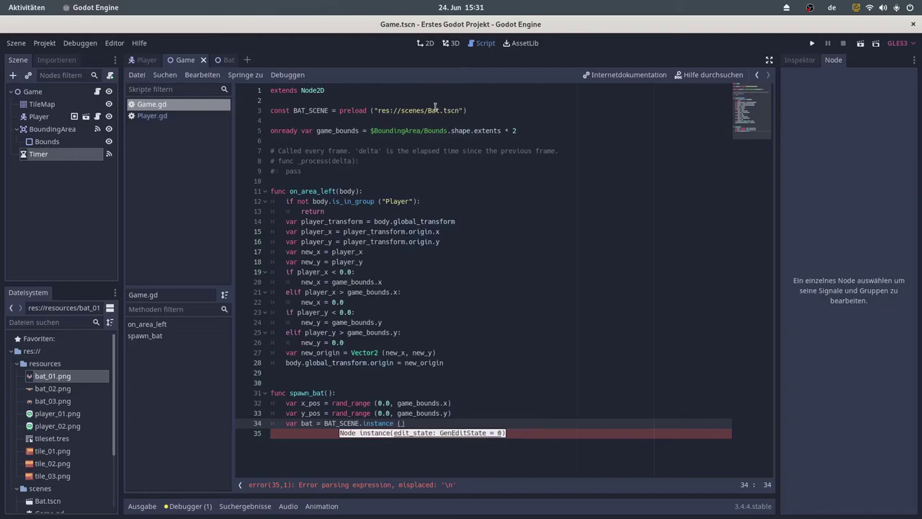
key(End)
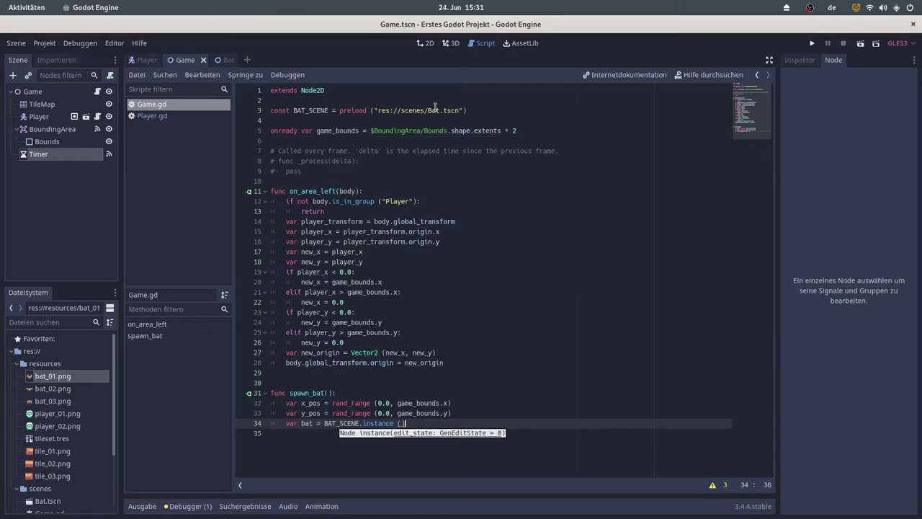
Run the game, inspect the Remote tree under Game (TileMap, Player, BoundingArea, Timer), then stop it.
click(812, 44)
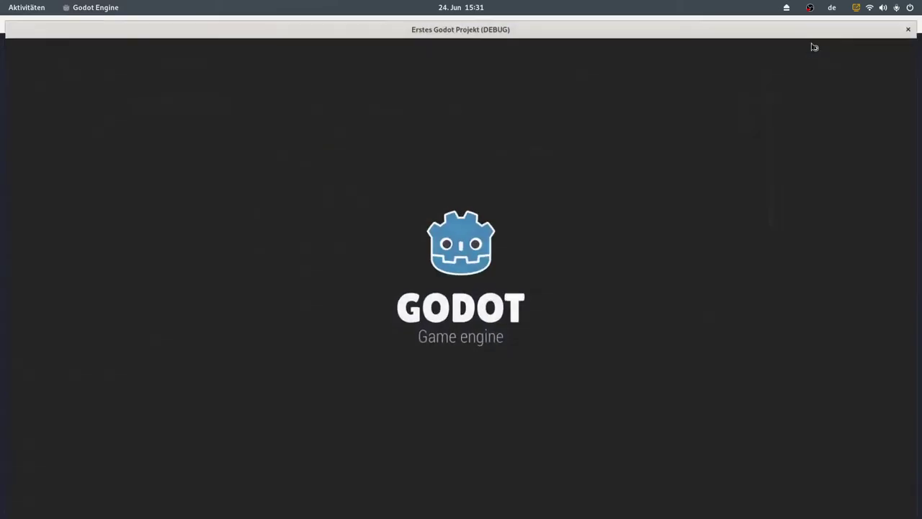
mouse_move(1, 1)
click(577, 161)
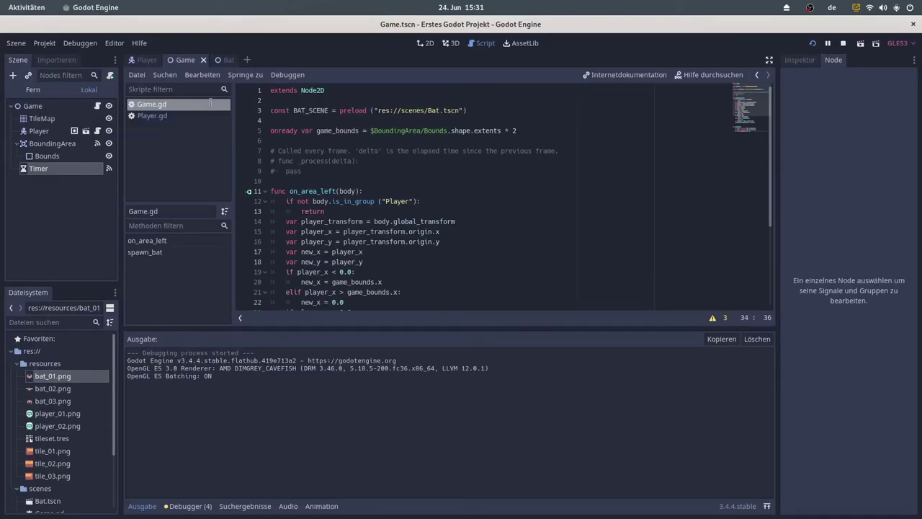
click(33, 91)
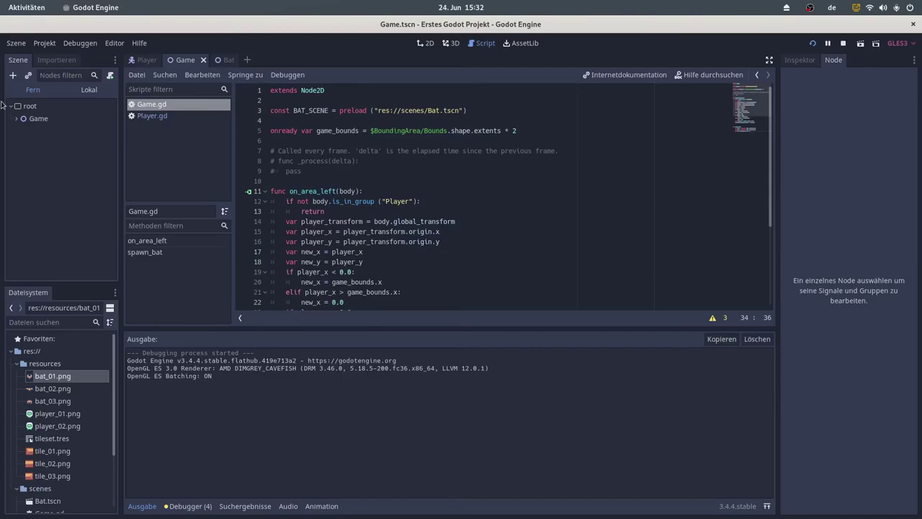
click(17, 119)
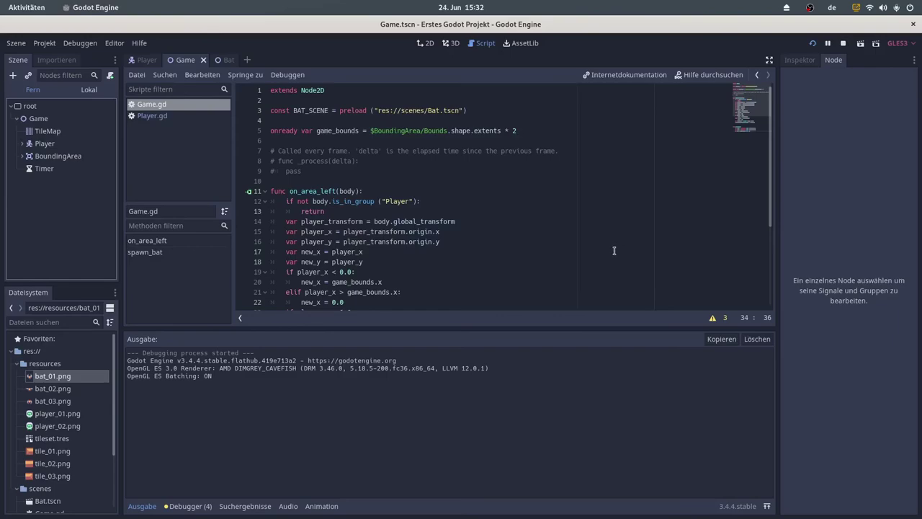
click(842, 44)
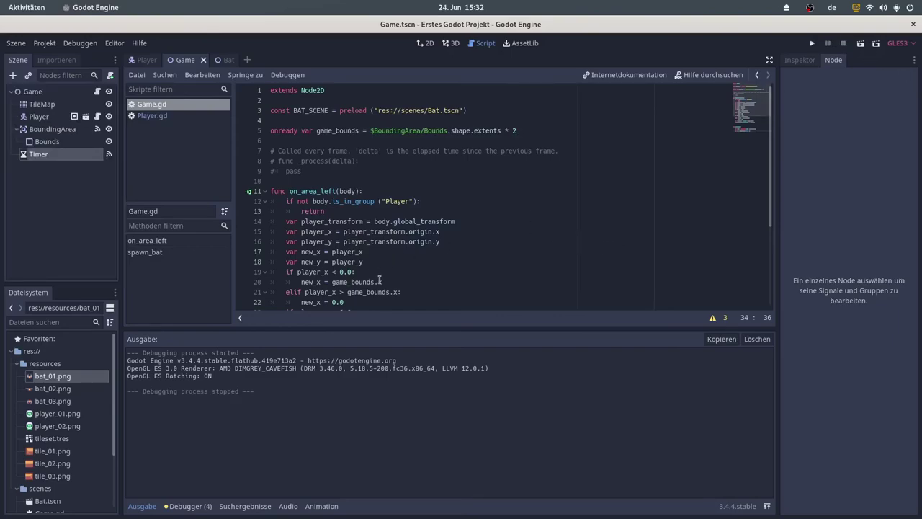
Add the line add_child (bat) below the bat instancing in spawn_bat.
scroll(379, 281, down, 5)
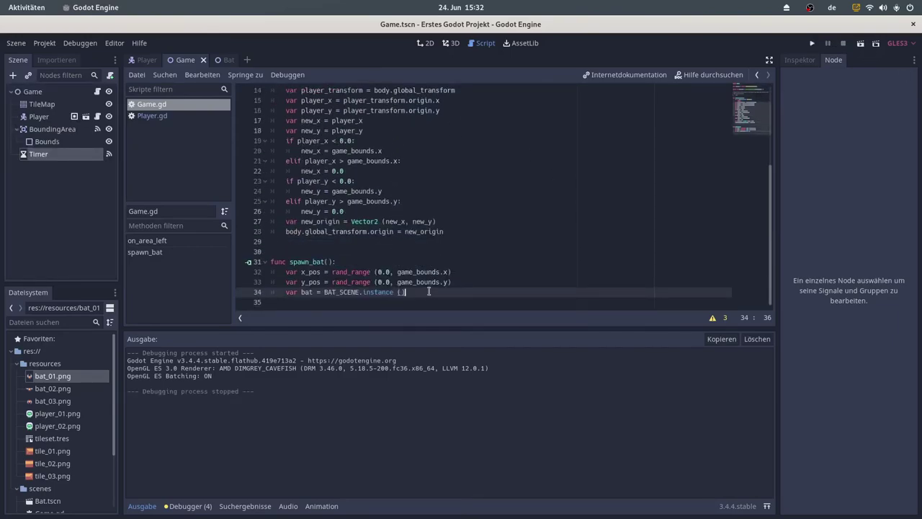
key(Return)
text(ad)
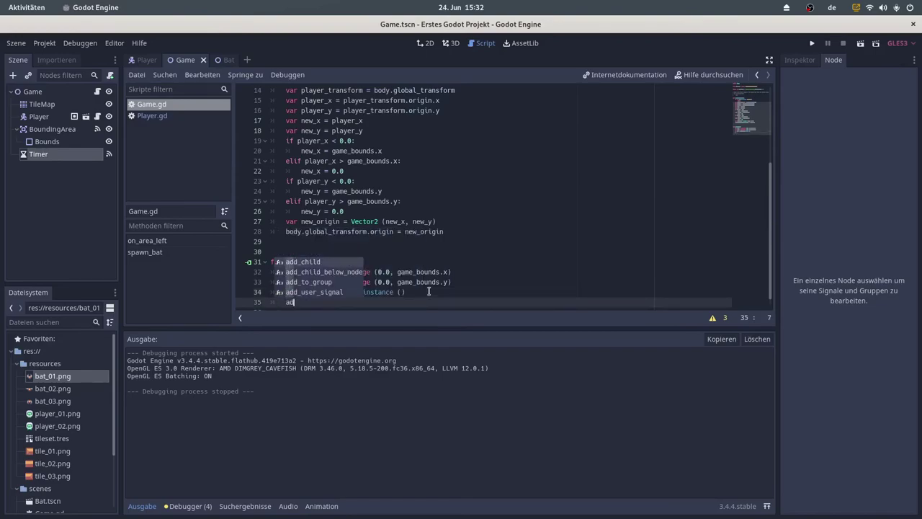
text(d_c)
key(Return)
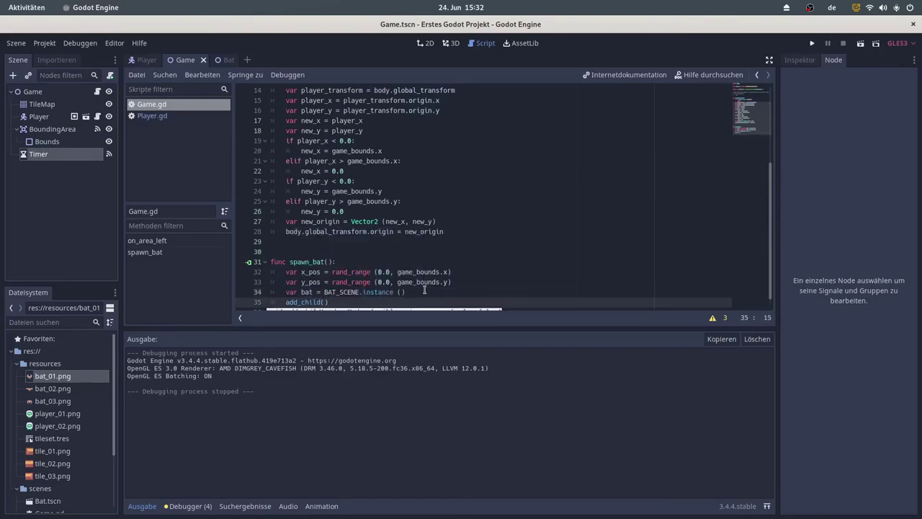
click(323, 292)
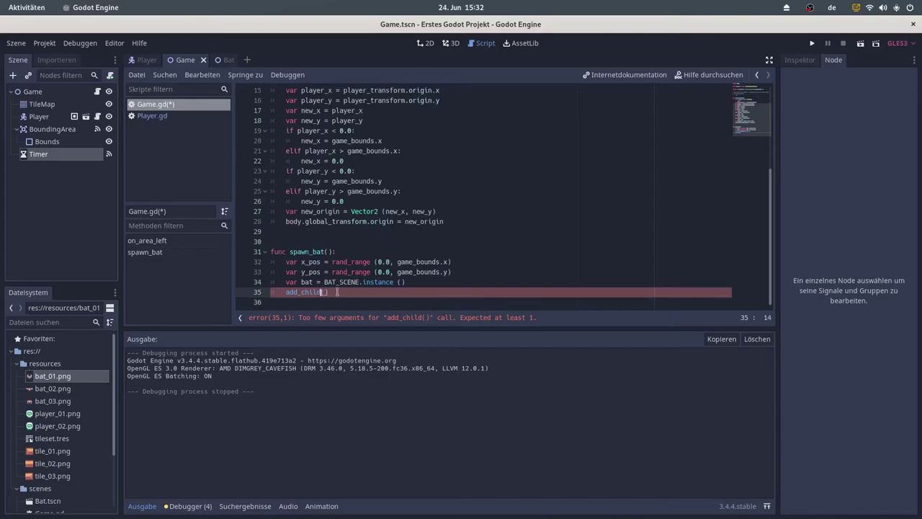
key(Right)
text(ba)
text(t0)
key(BackSpace)
Set bat.position = Vector2 (x_pos, y_pos) and save Game.gd.
key(Return)
text(bat)
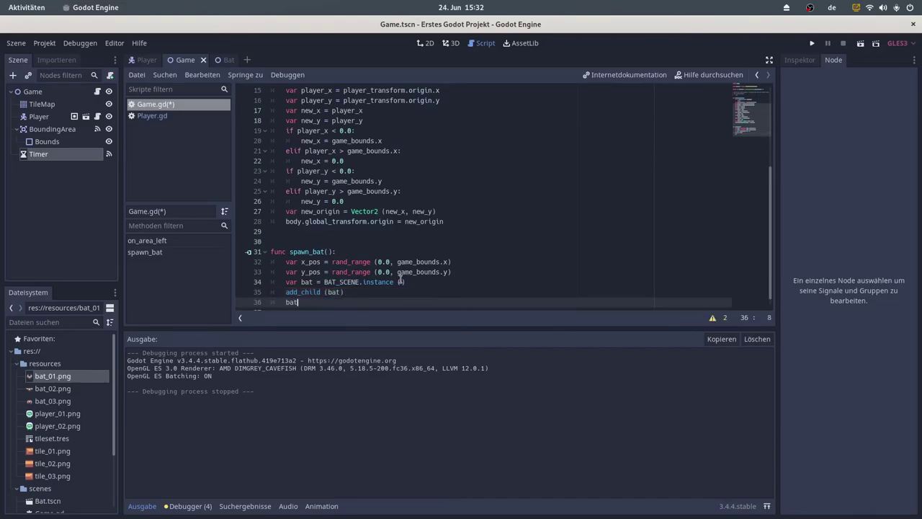
text(.)
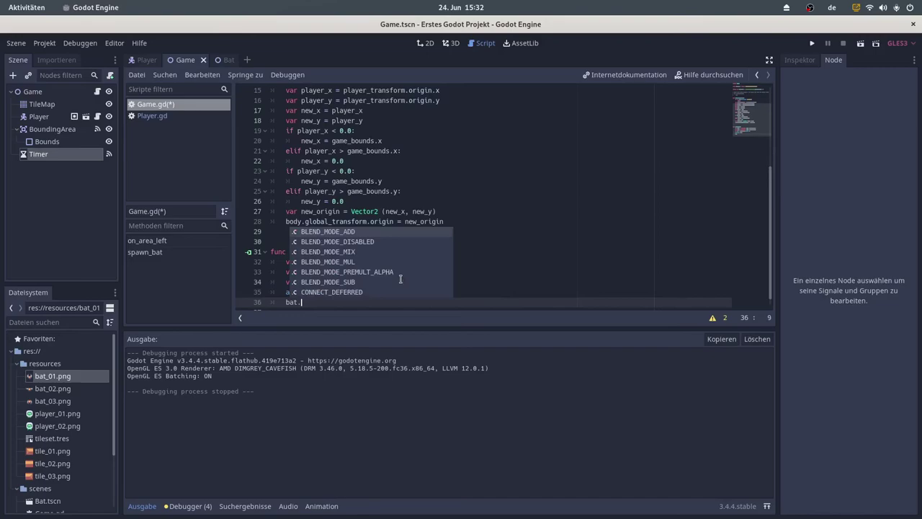
text(pos)
key(Return)
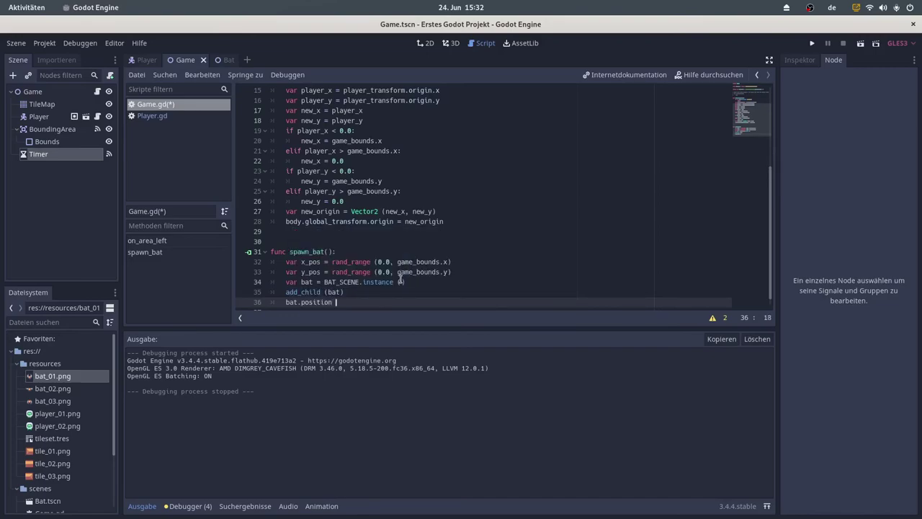
text(= Vec)
text(tor2 ()
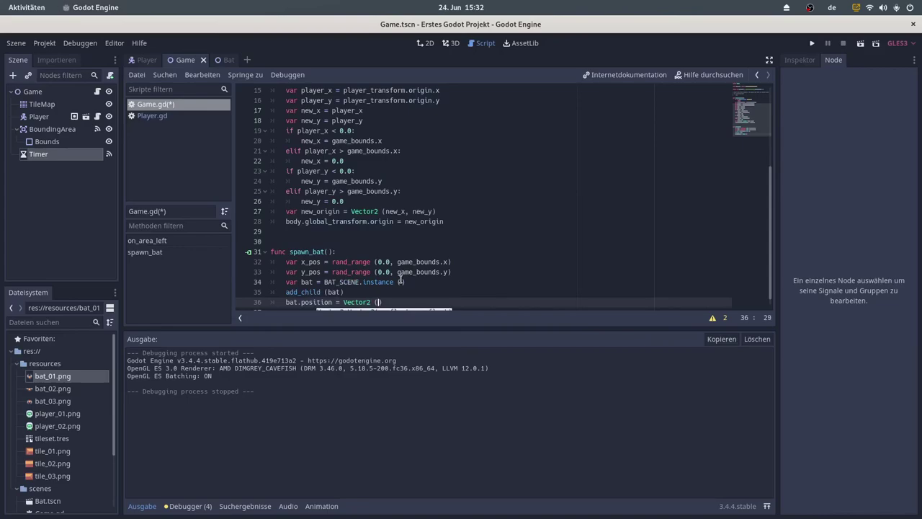
text(x_pos, y)
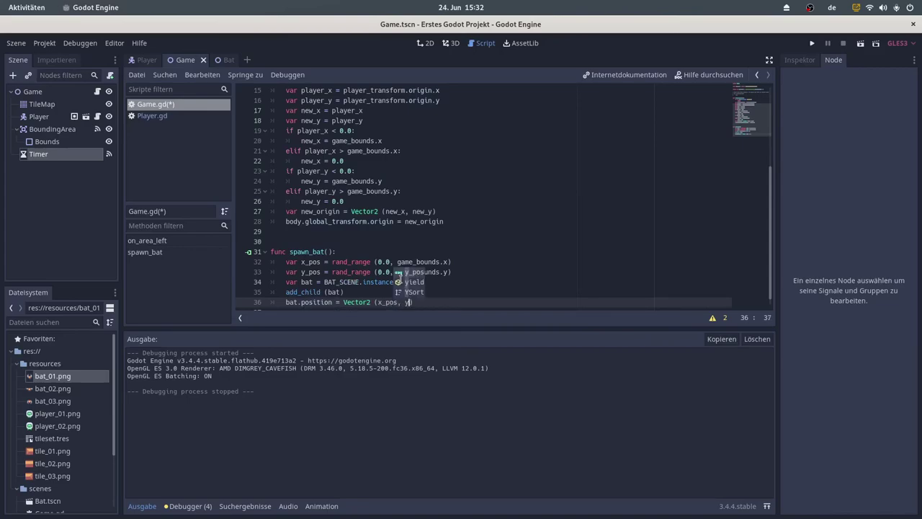
key(ctrl+s)
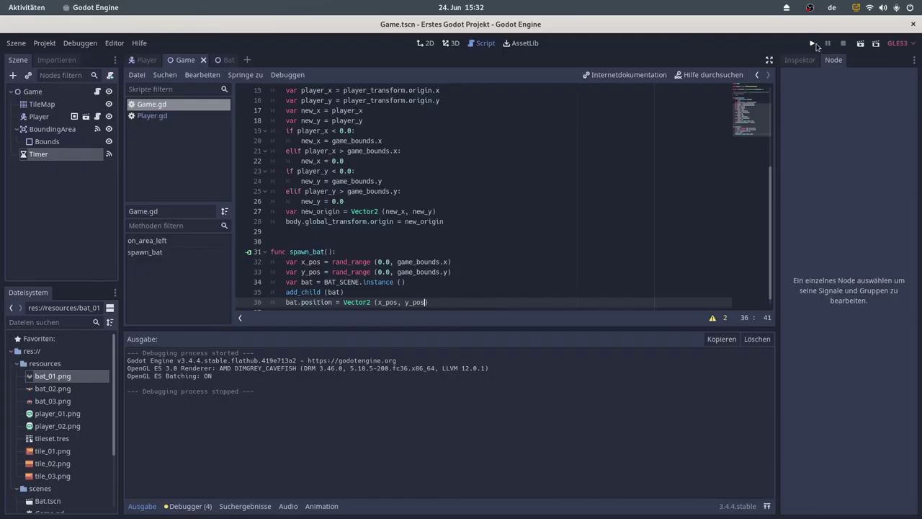
Run the game to watch two bats spawn at random spots, then close the game window.
click(817, 45)
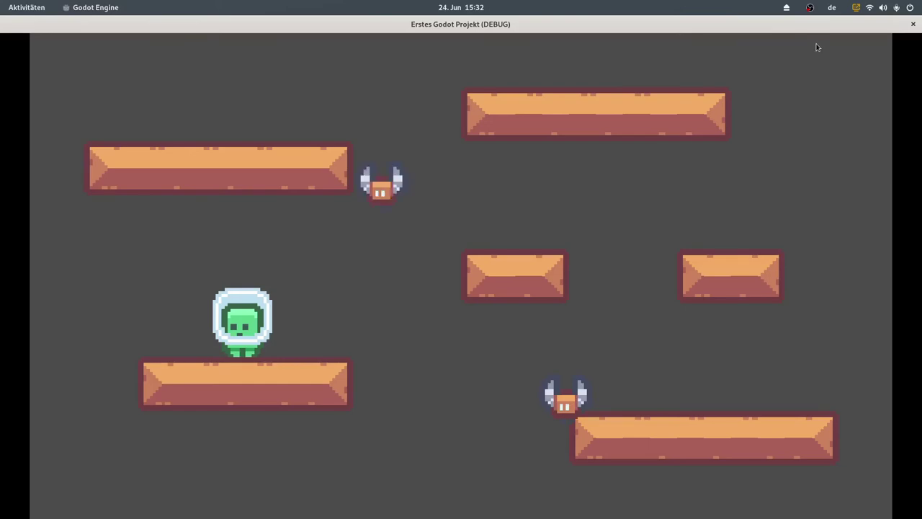
click(913, 24)
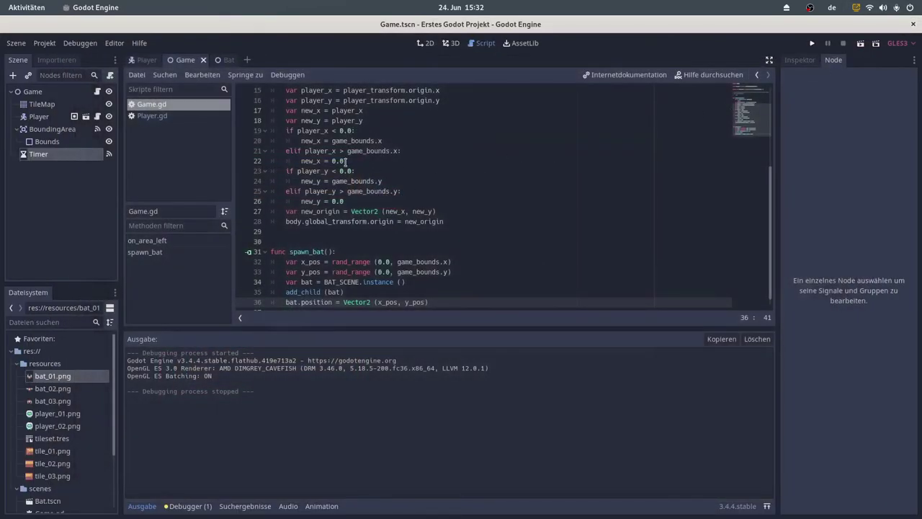
Attach a new Bat.gd script to the Bat node and delete its template comment lines.
click(219, 65)
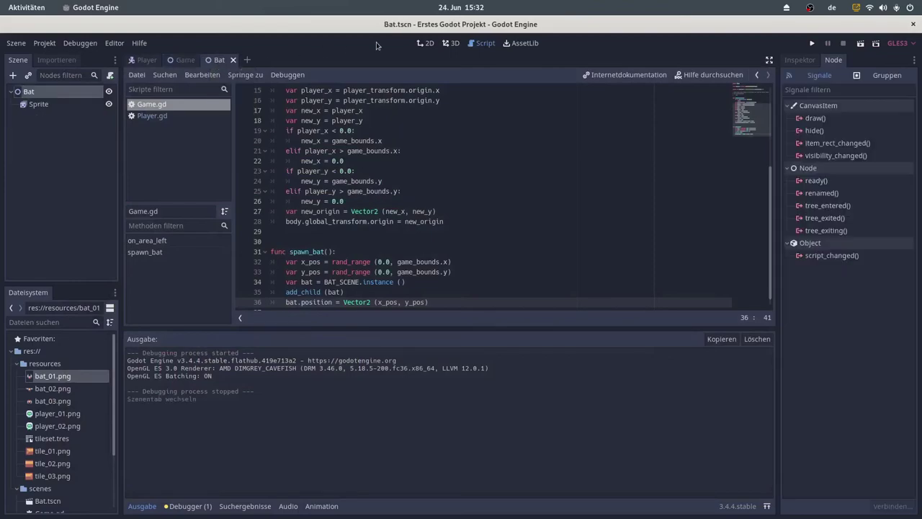
click(423, 43)
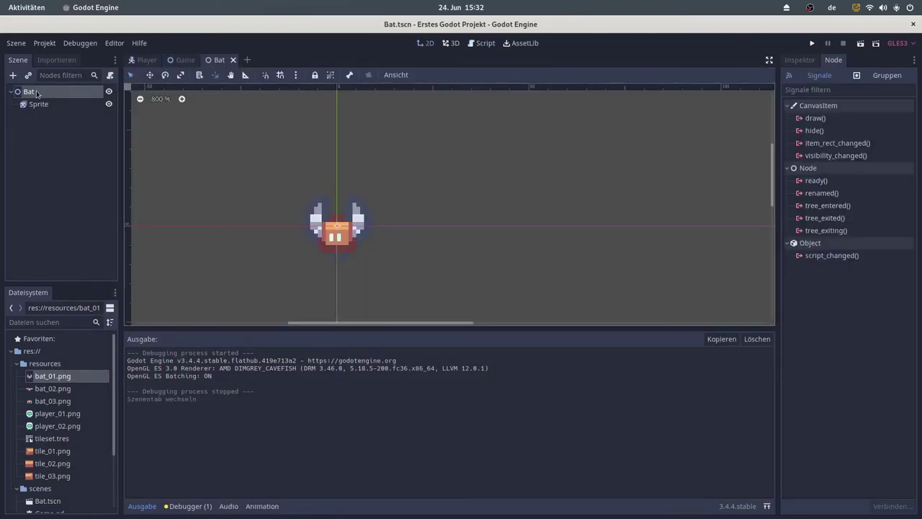
click(110, 75)
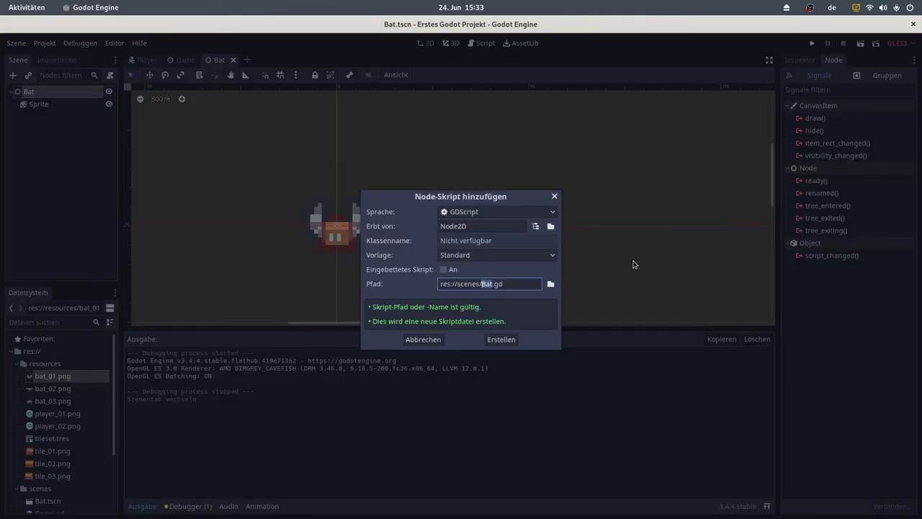
click(501, 339)
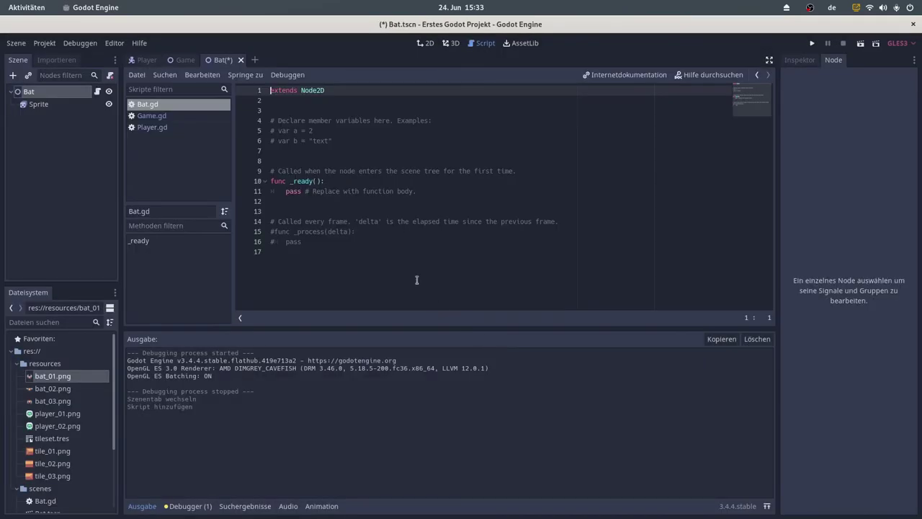
click(318, 267)
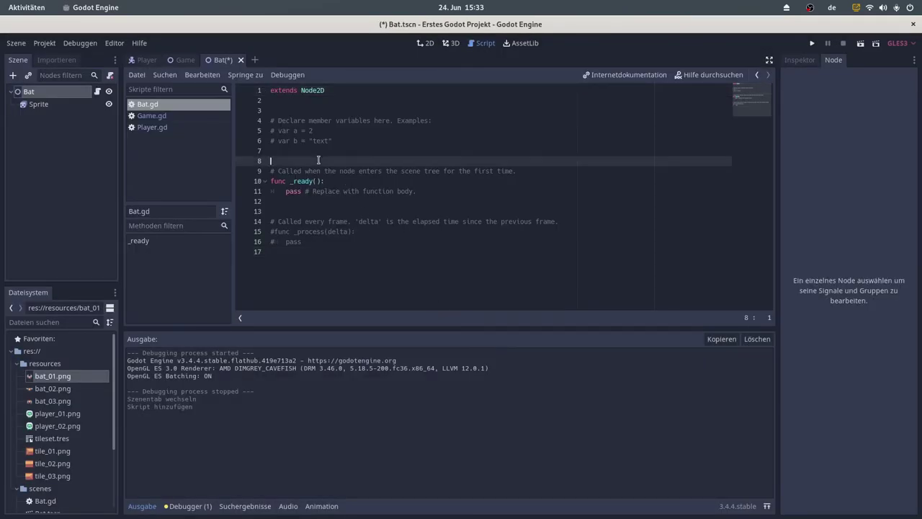
drag(318, 160, 298, 103)
key(BackSpace)
drag(326, 207, 289, 143)
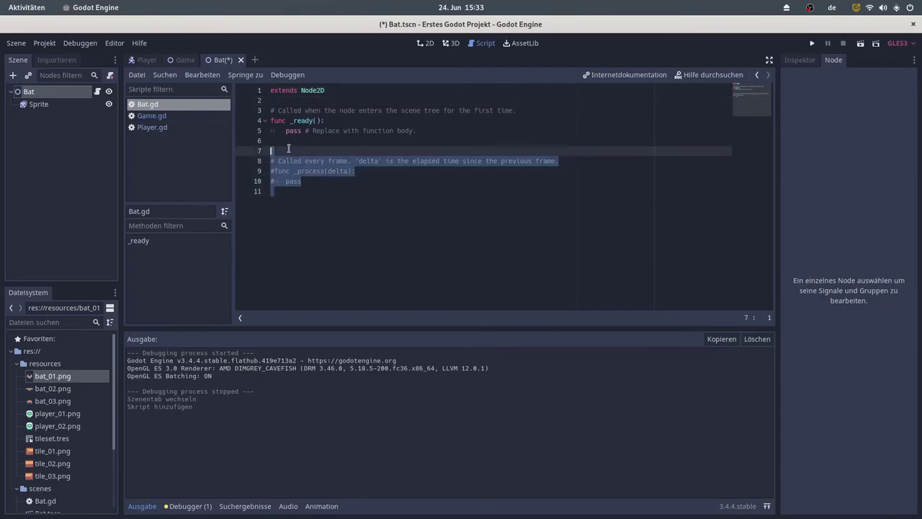
key(BackSpace)
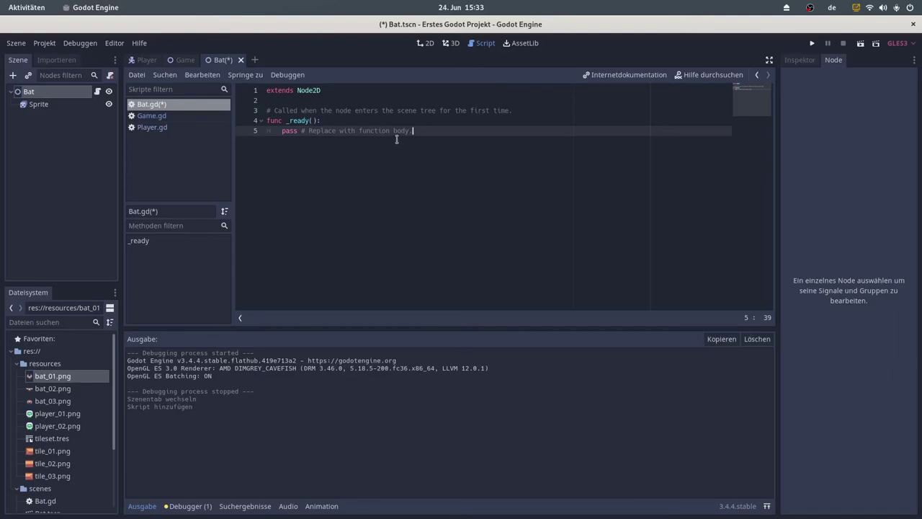
Declare a 'var move_vector' member variable below the extends line and save.
click(346, 100)
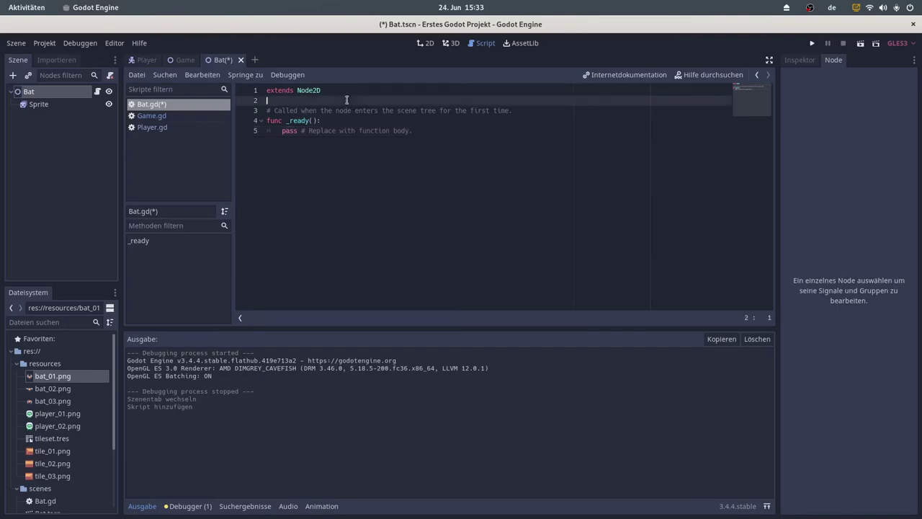
key(Return)
key(Return)
key(Up)
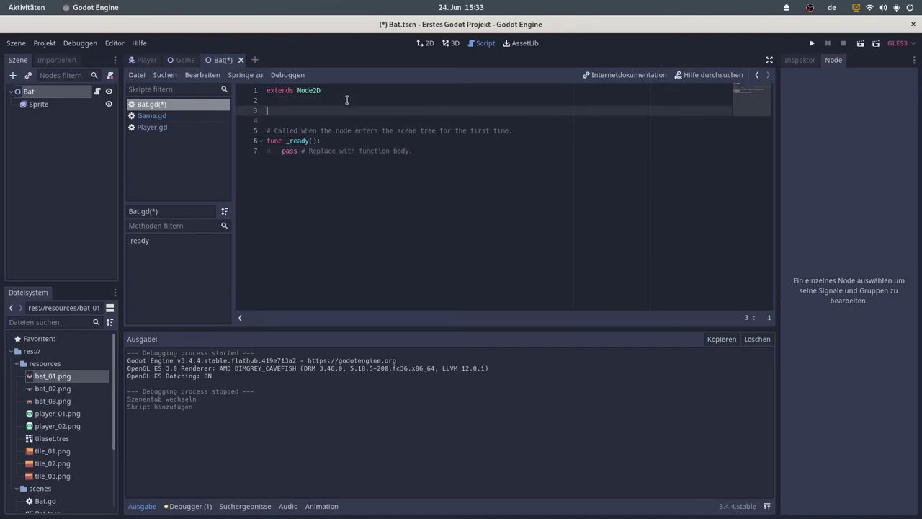
text(var )
text(move_vec)
text(tor)
key(ctrl+s)
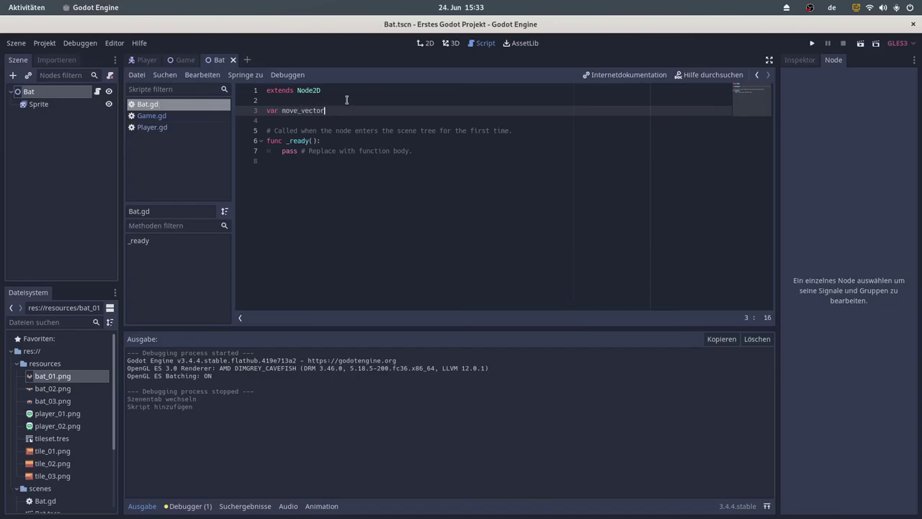
In _ready, add x_factor = rand_range(0.0, 50.0) and a duplicated y_factor line, then save.
click(343, 146)
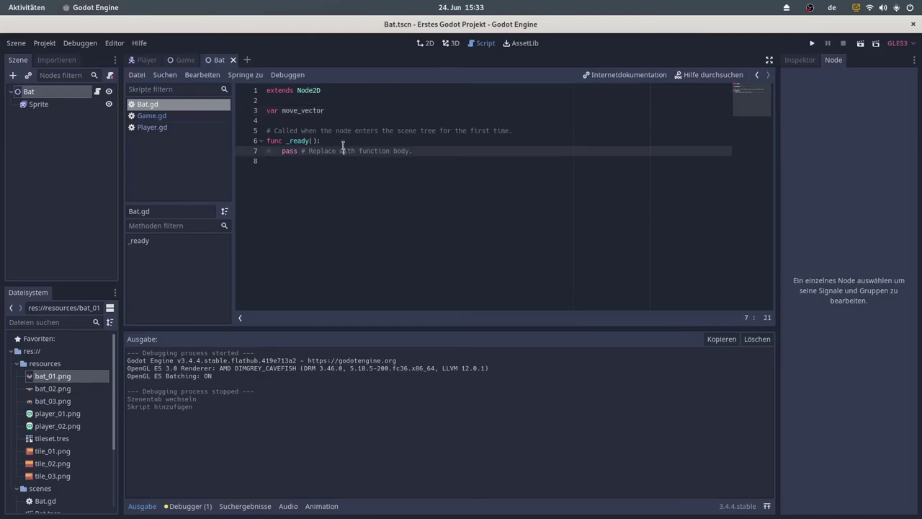
key(ctrl+shift+Return)
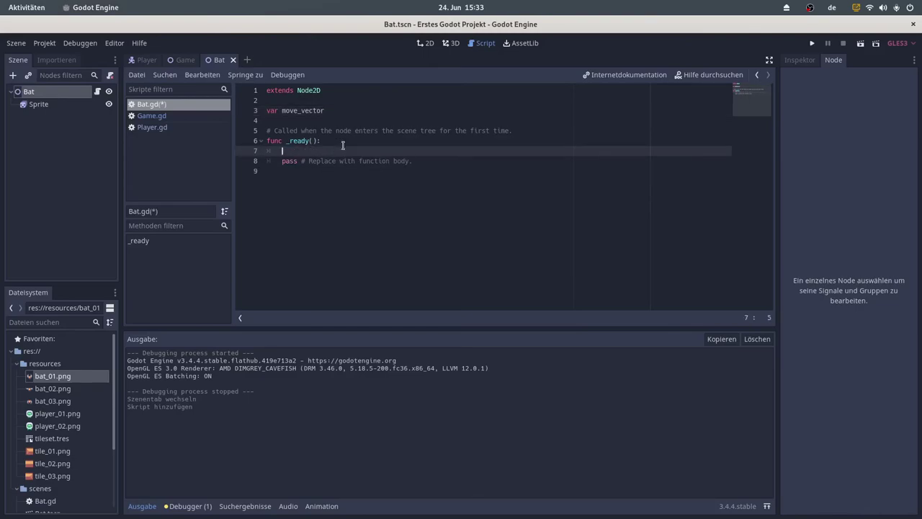
text(var )
text(x_fact)
text(or = r)
text(and)
key(Return)
text(0)
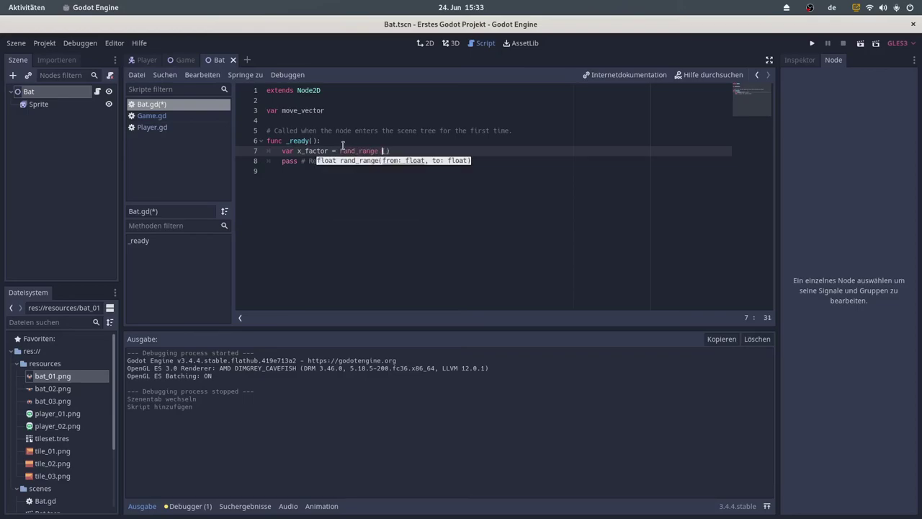
text(.0, )
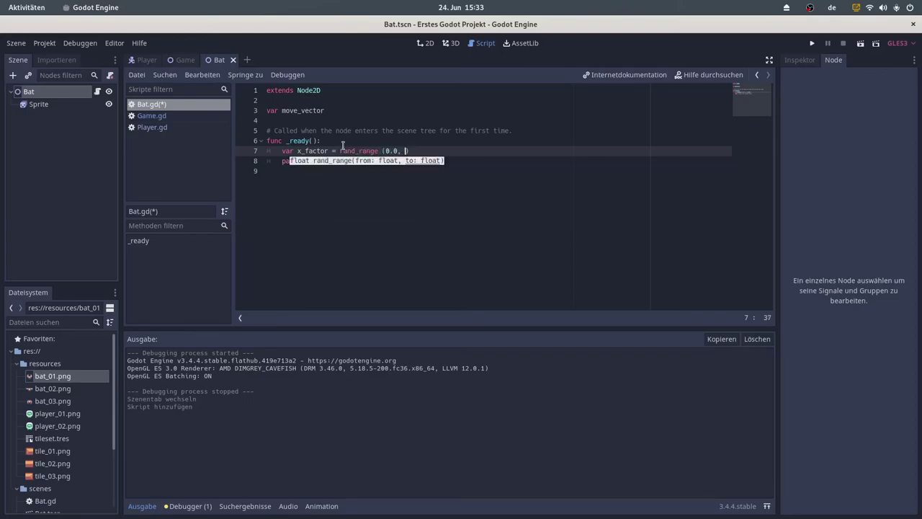
text(50.0))
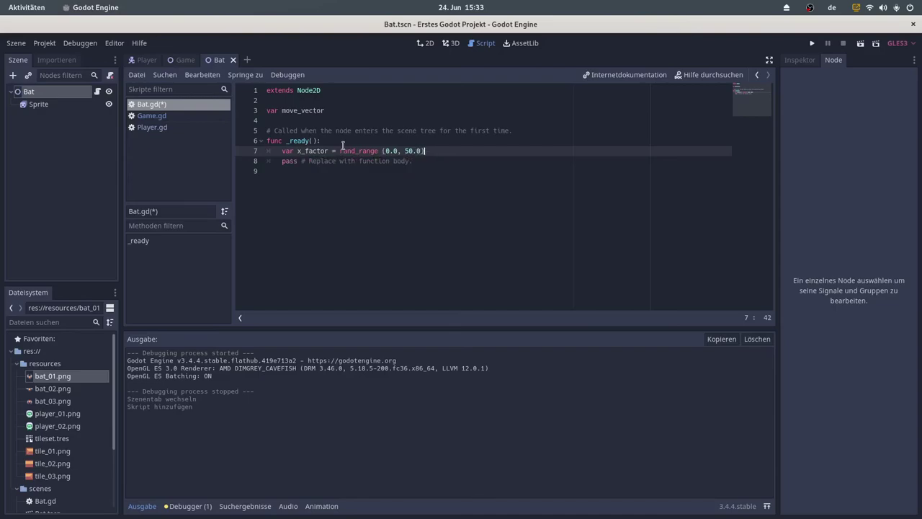
key(ctrl+d)
key(ctrl+Left)
key(ctrl+Left)
key(ctrl+Left)
key(ctrl+Left)
key(ctrl+Left)
key(Left)
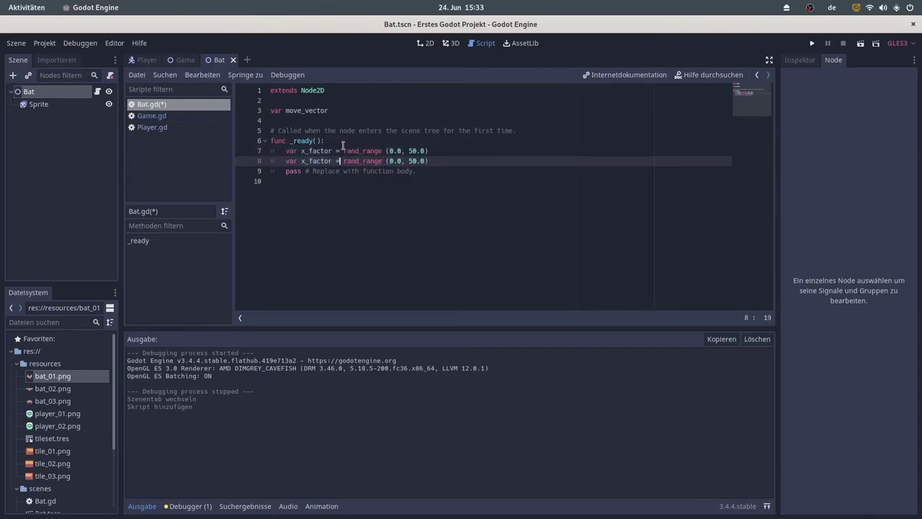
key(ctrl+Left)
key(ctrl+Left)
key(Delete)
text(y)
key(ctrl+s)
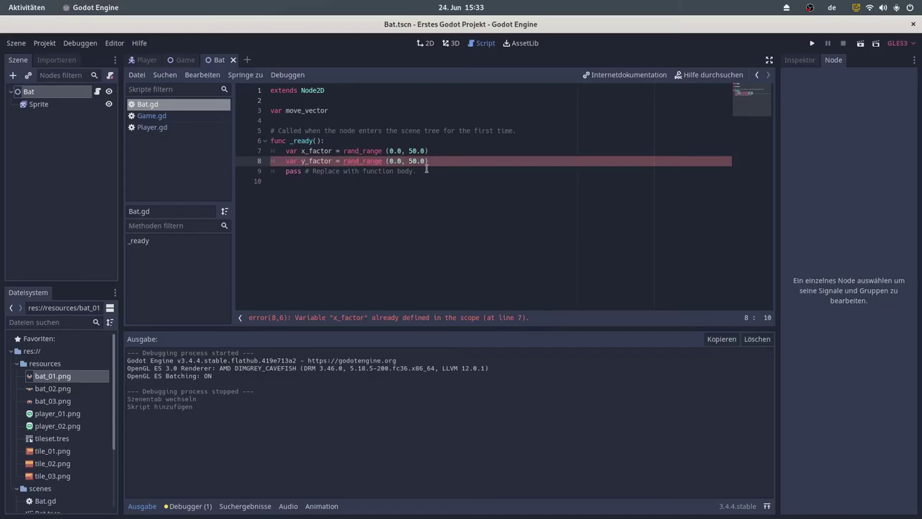
Add move_vector = Vector2(x_factor, y_factor) after the factor lines.
click(437, 161)
key(Return)
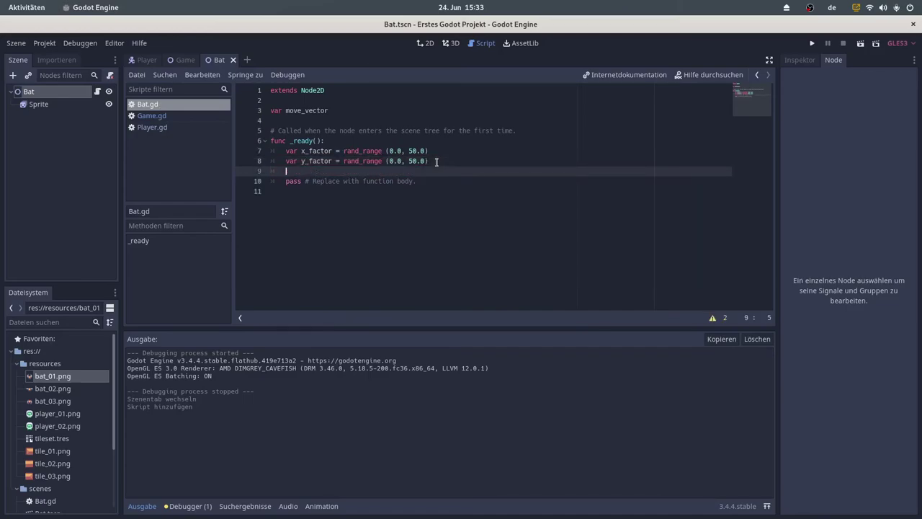
text(move)
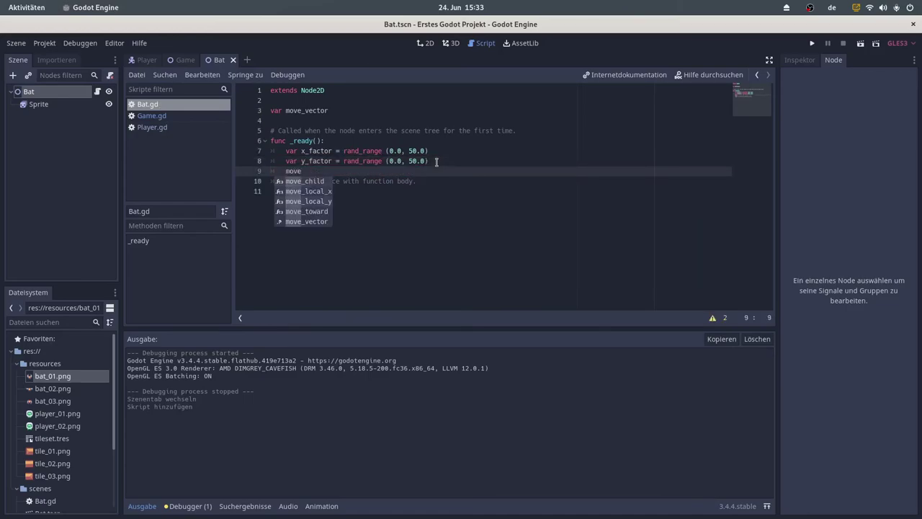
key(Return)
key(BackSpace)
key(BackSpace)
key(BackSpace)
text(ve)
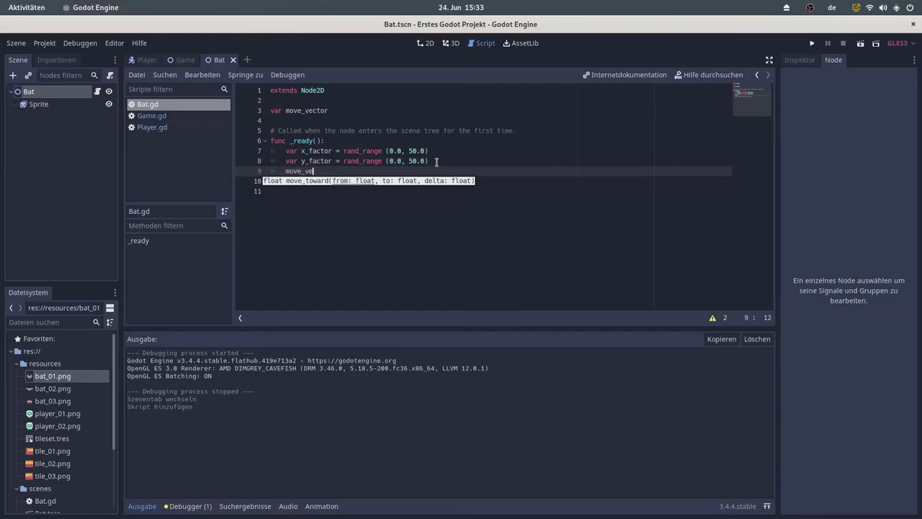
key(Return)
text(()
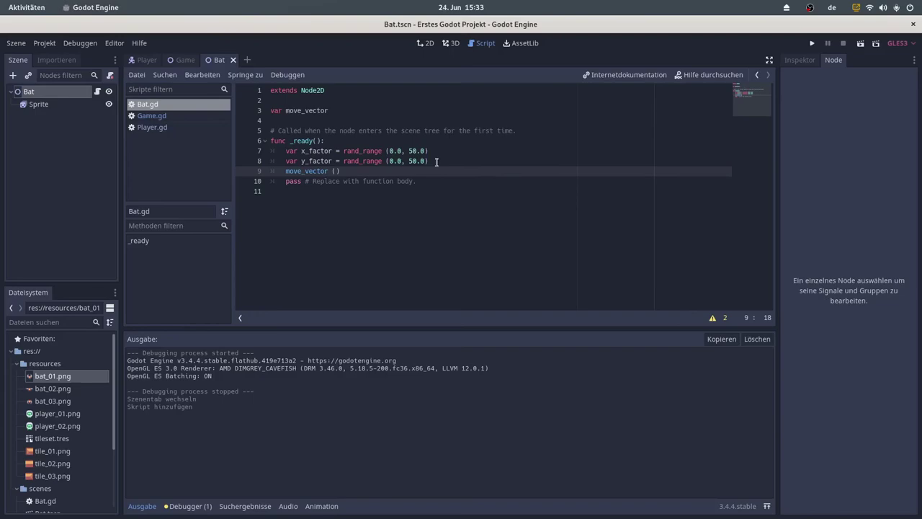
key(BackSpace)
key(BackSpace)
text(= Vec)
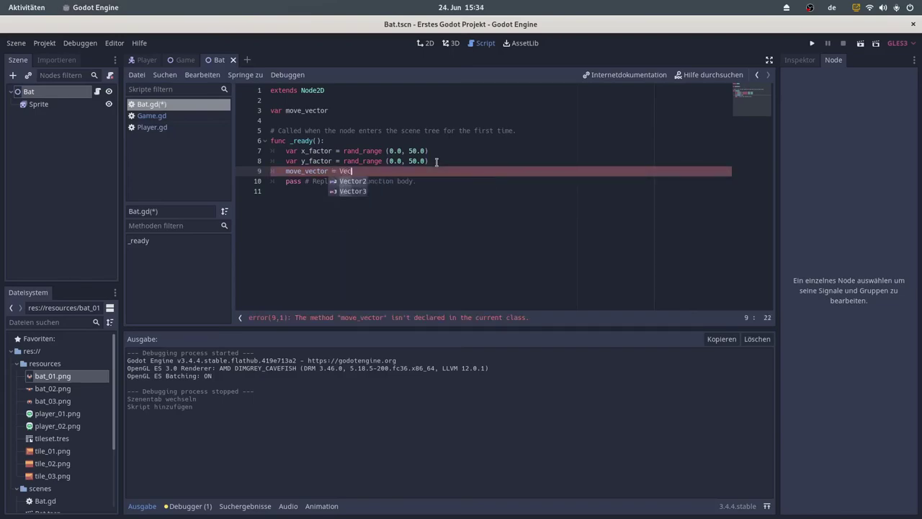
key(Return)
text((x)
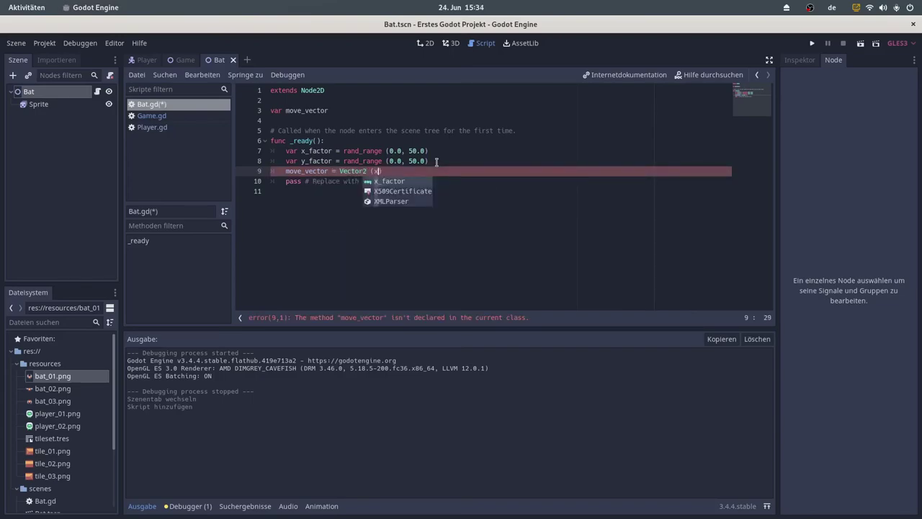
text(_factor, y_factor))
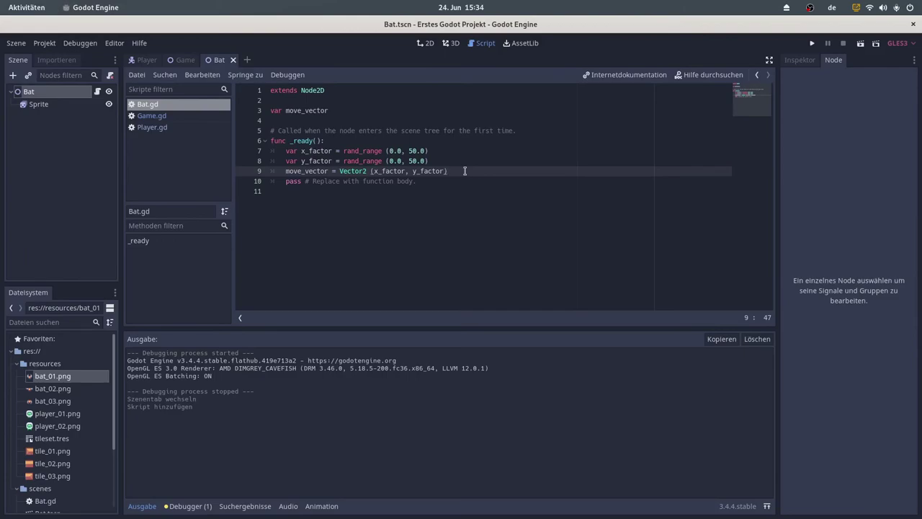
Replace the pass line with $Sprite.play("default") and add a blank line after.
key(Down)
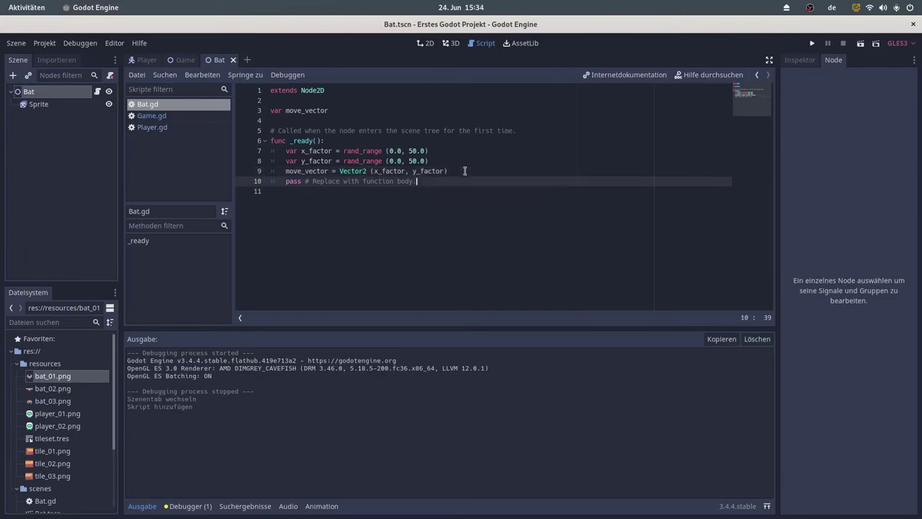
key(BackSpace)
key(BackSpace)
key(BackSpace)
key(BackSpace)
key(BackSpace)
key(BackSpace)
key(BackSpace)
key(BackSpace)
key(BackSpace)
key(BackSpace)
key(BackSpace)
key(BackSpace)
text($S)
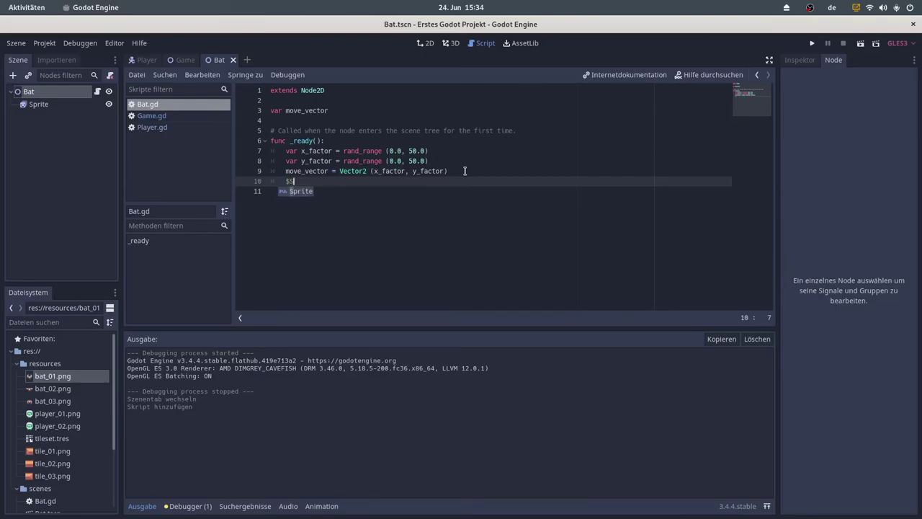
text(prite.play )
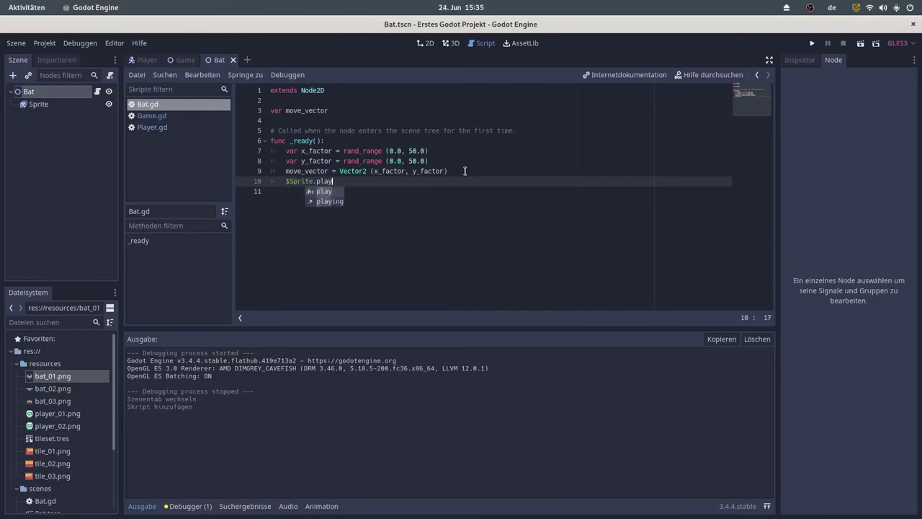
text(()
text("de)
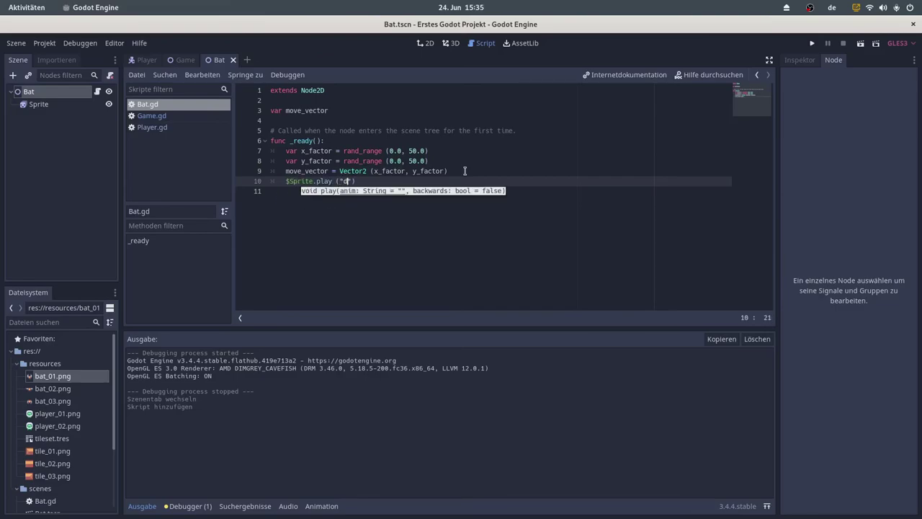
text(fault)
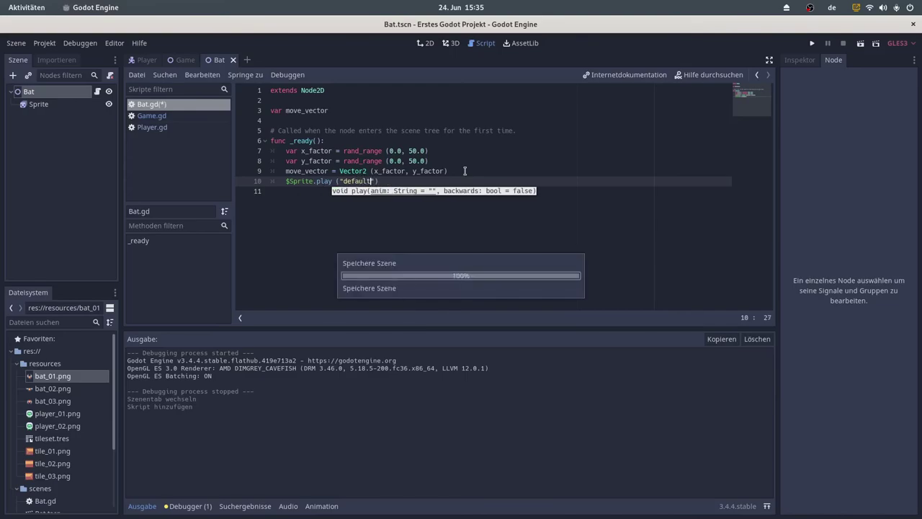
key(Escape)
key(Down)
key(Return)
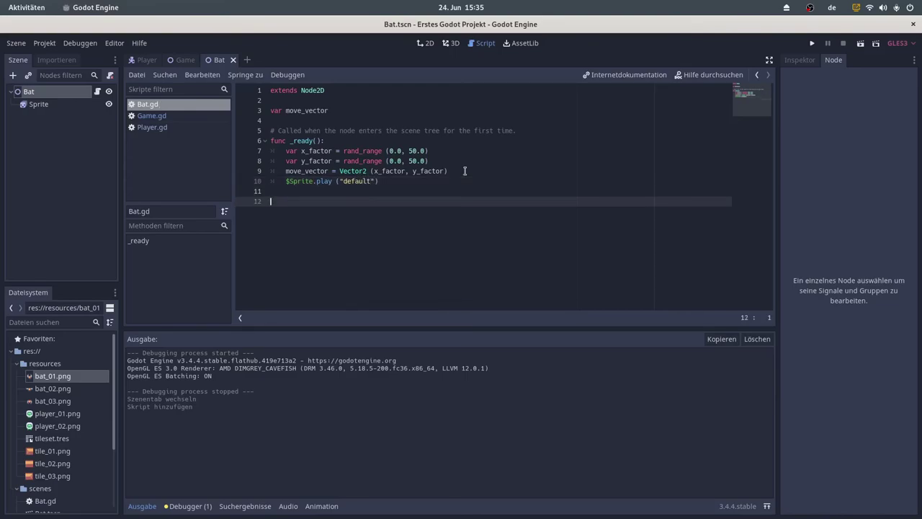
Add func _process(delta) containing var delta_move = move_vector * delta, and save.
text(fu)
text(nc _pr)
key(Return)
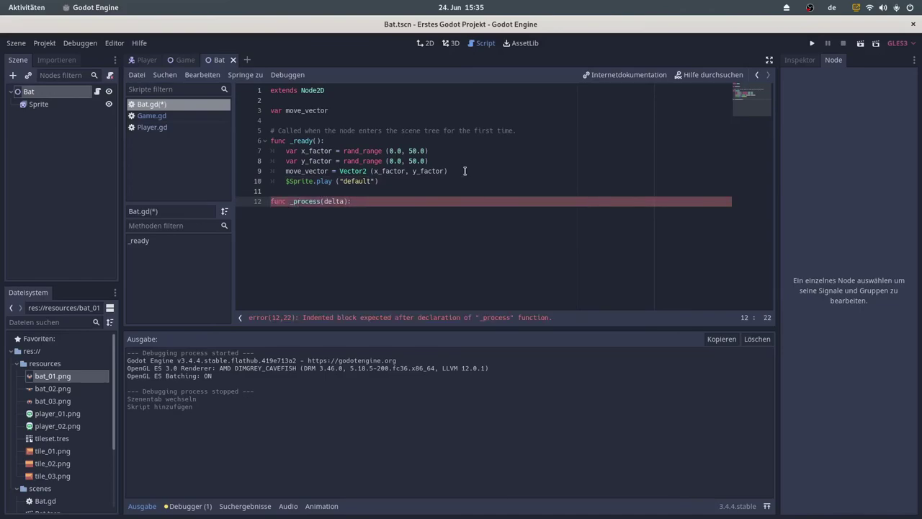
key(Return)
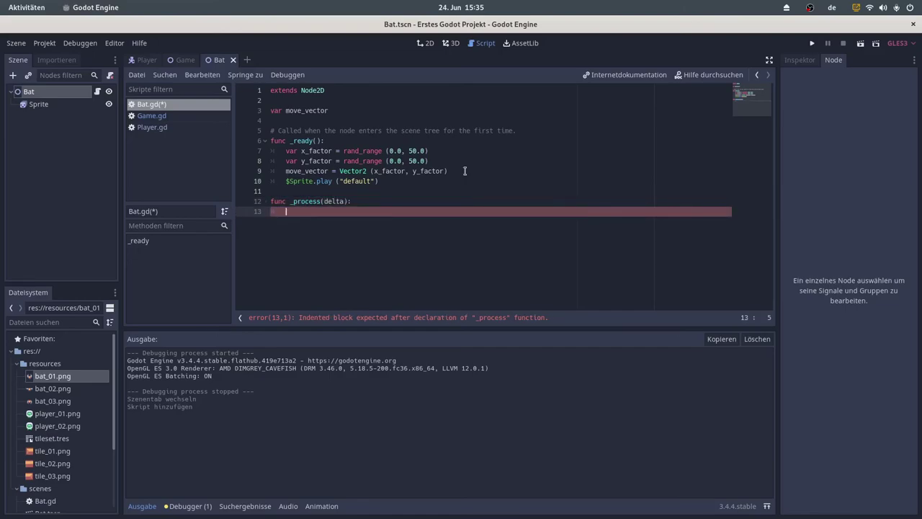
text(var )
text(delta_move )
text(= )
text(move)
key(Down)
key(Down)
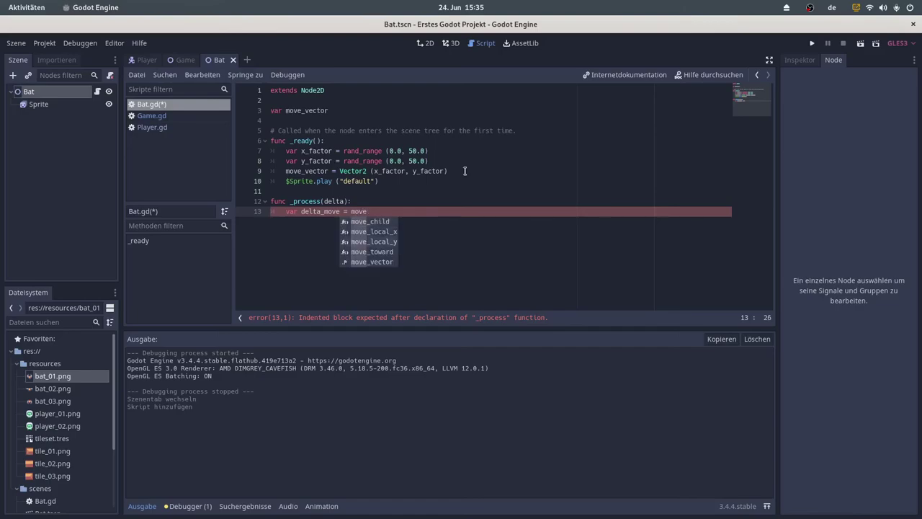
key(Down)
key(Down)
key(Return)
text(* d)
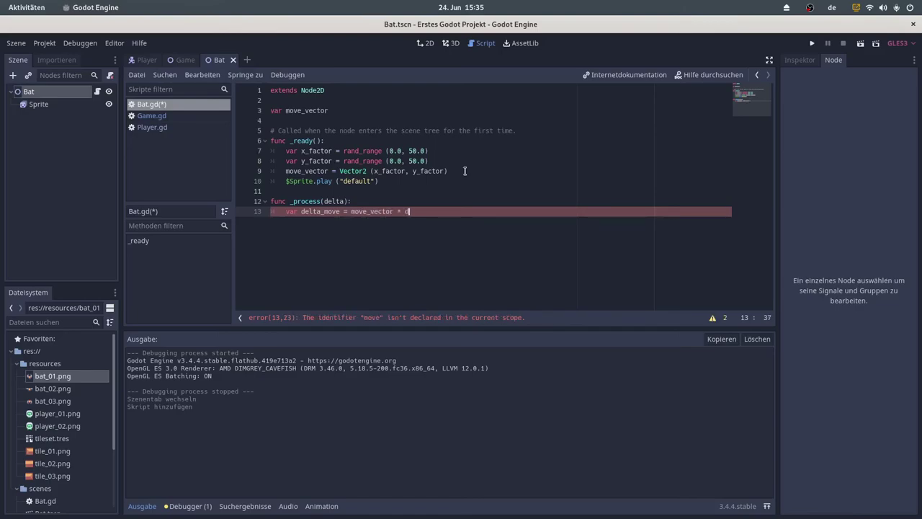
text(elta)
key(Return)
key(ctrl+s)
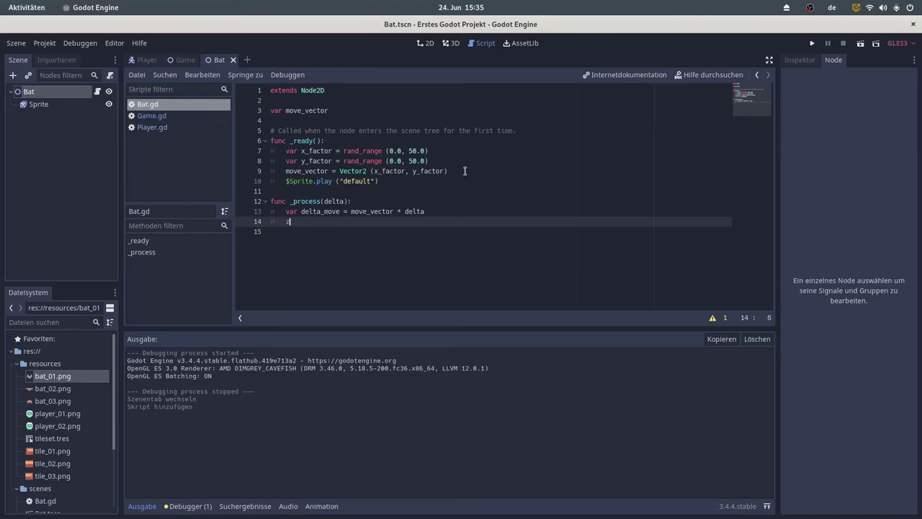
Call translate(delta_move) on the next line of _process.
text(tra)
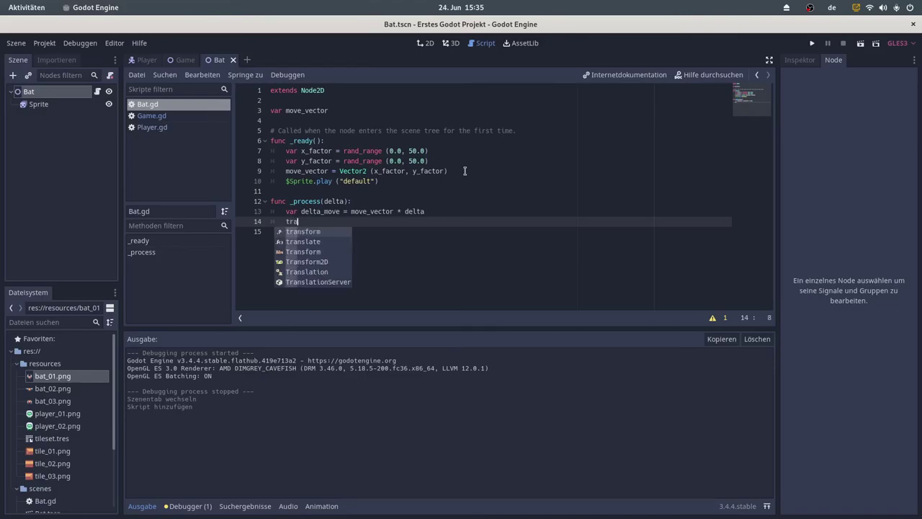
key(Down)
key(Return)
key(BackSpace)
text(()
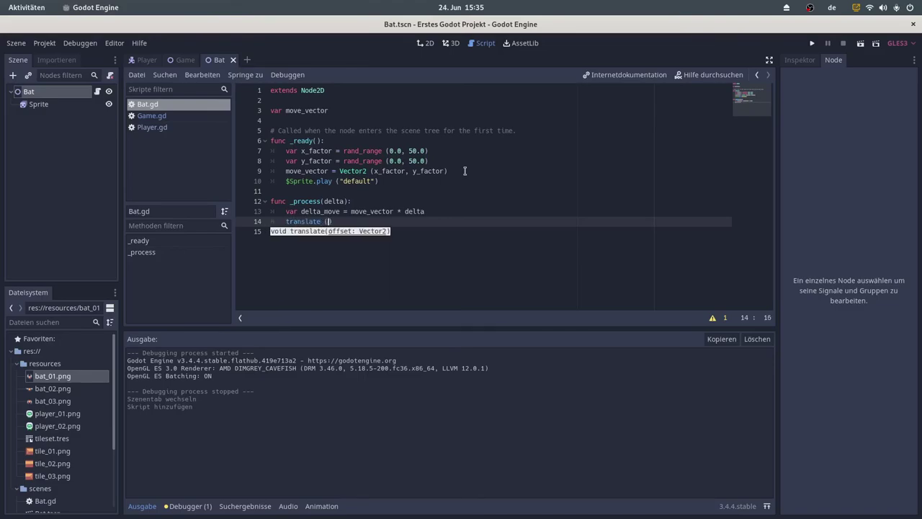
text(del)
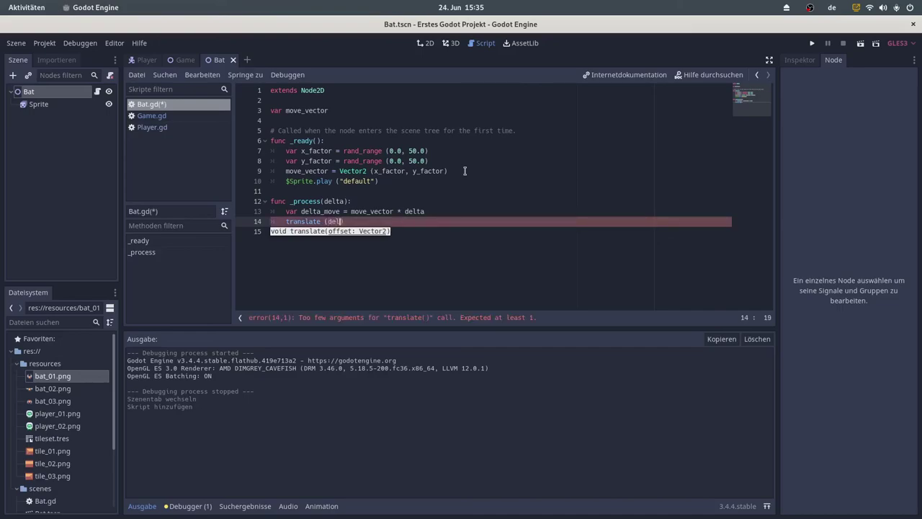
key(Down)
key(Return)
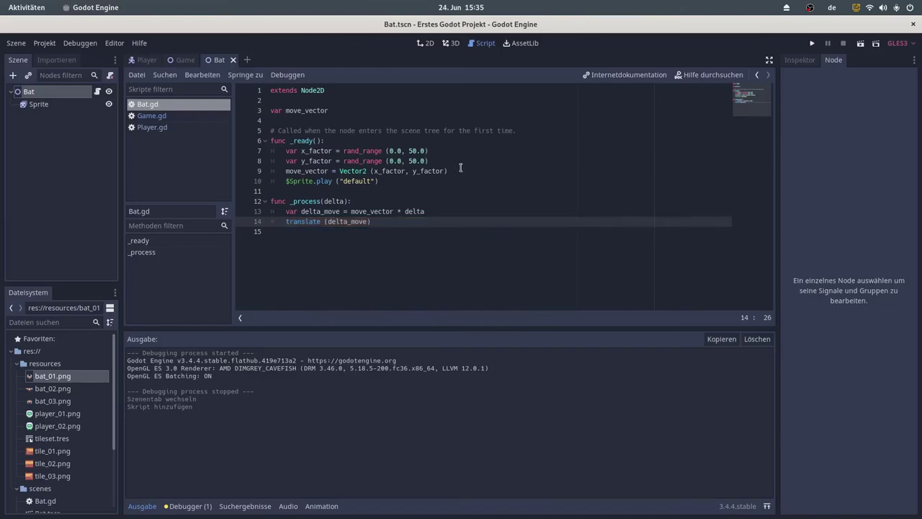
click(815, 45)
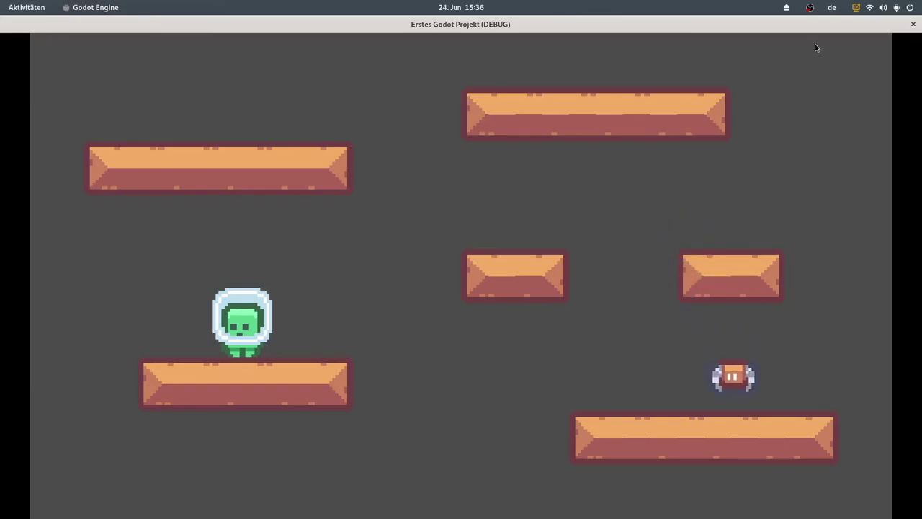
click(912, 26)
click(405, 222)
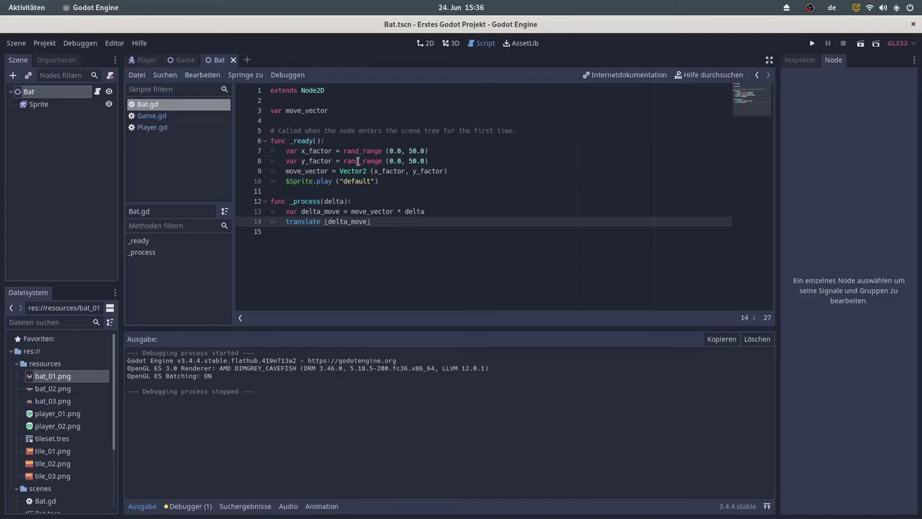
In Game.gd, remove the comment marks from the _process function and its pass line.
click(177, 116)
scroll(473, 193, up, 9)
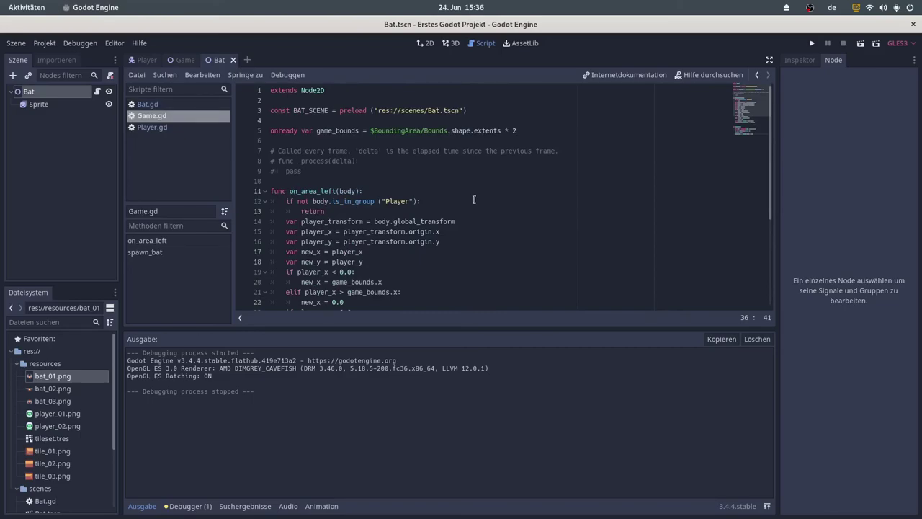
click(281, 161)
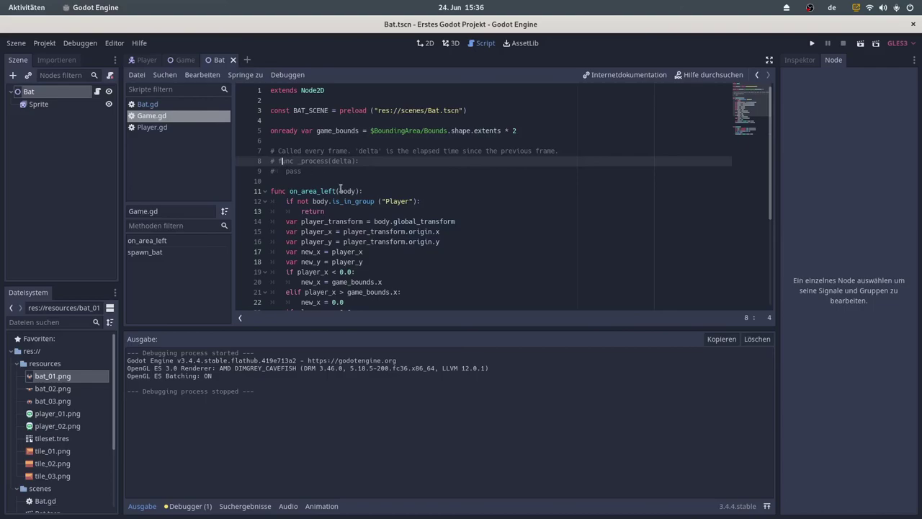
key(BackSpace)
key(BackSpace)
key(Delete)
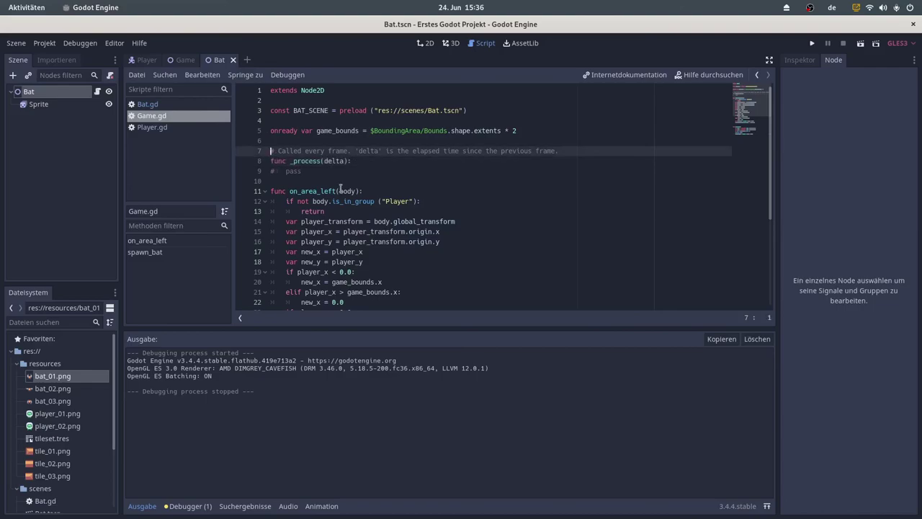
key(Down)
key(Delete)
Add a new line in _process and start typing 'for bat i'.
key(Up)
key(End)
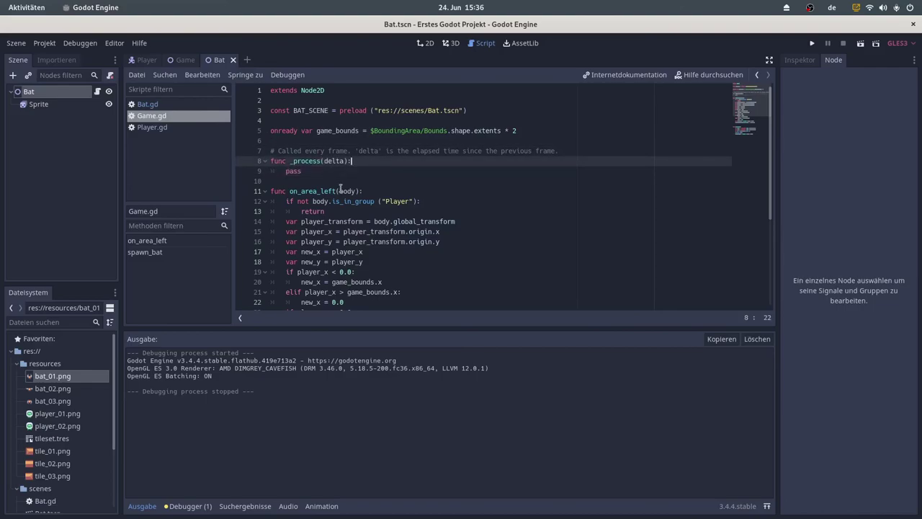
key(Return)
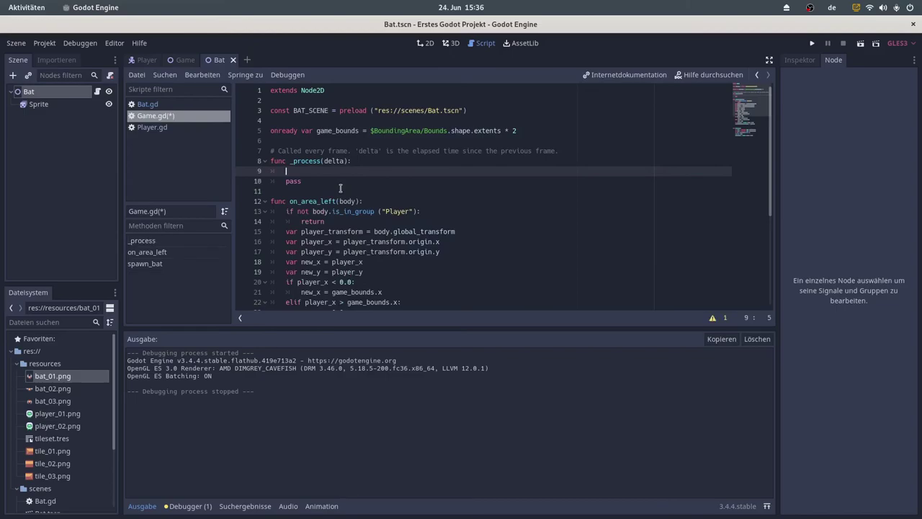
text(f)
text(or )
text(bat )
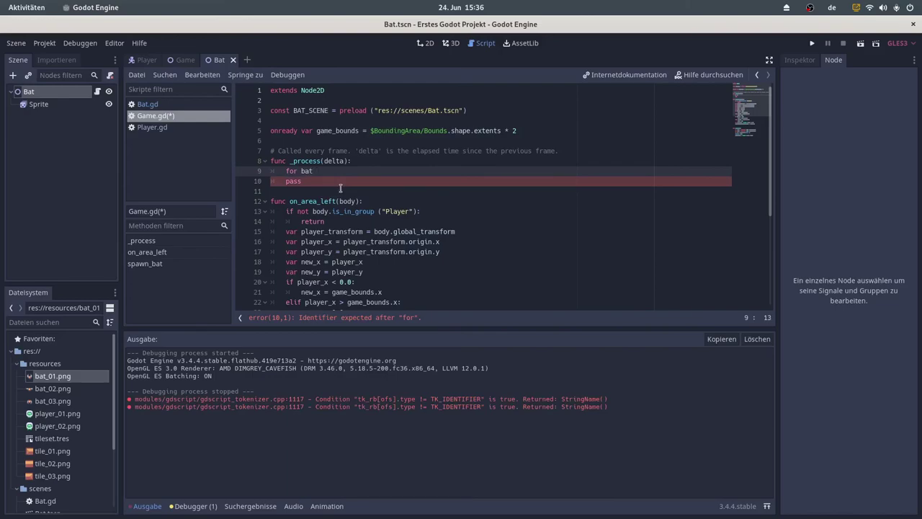
text(in)
Add the Bat root node to a group named 'Bat' and save the scene.
click(63, 105)
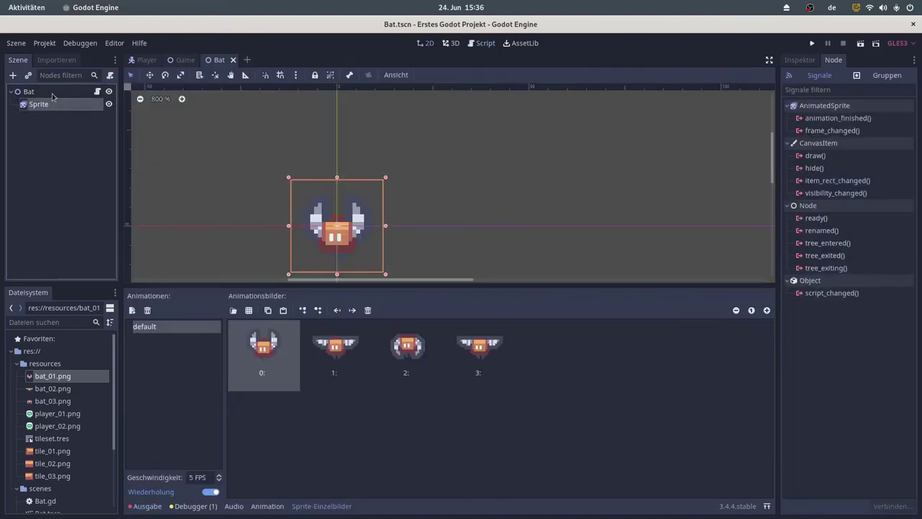
click(52, 94)
click(887, 75)
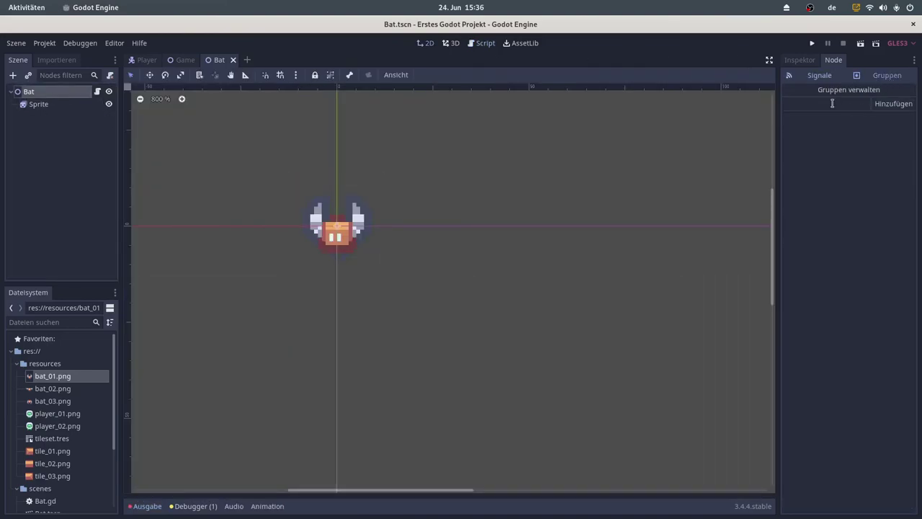
click(833, 103)
text(Bat)
click(893, 103)
key(ctrl+s)
In Game.gd, complete the loop as 'for bat in get_tree().get_nodes_in_group("Bat"):' with a pass body.
click(481, 42)
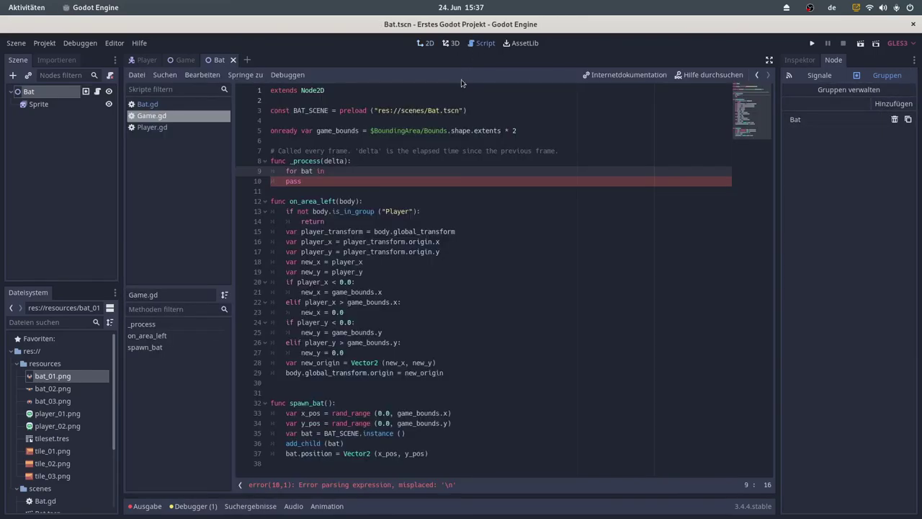
click(359, 162)
click(350, 183)
click(352, 172)
text(get_t)
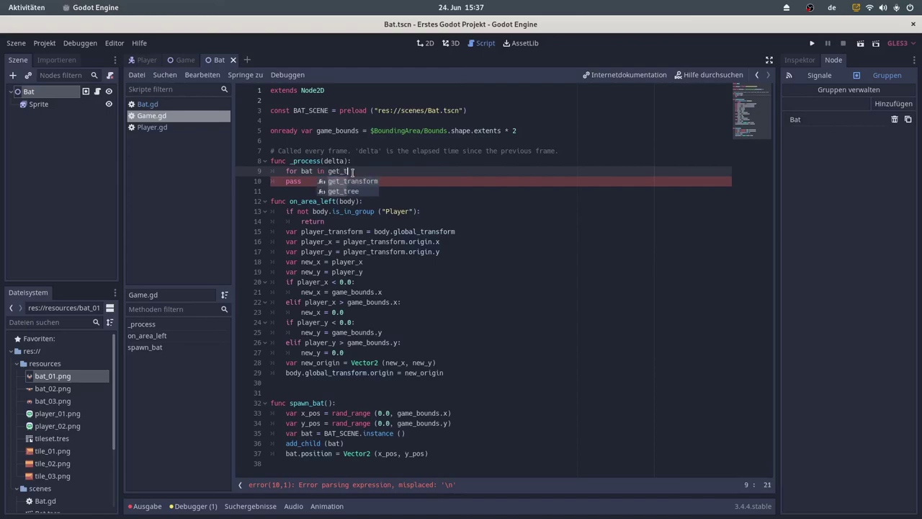
text(ree ()
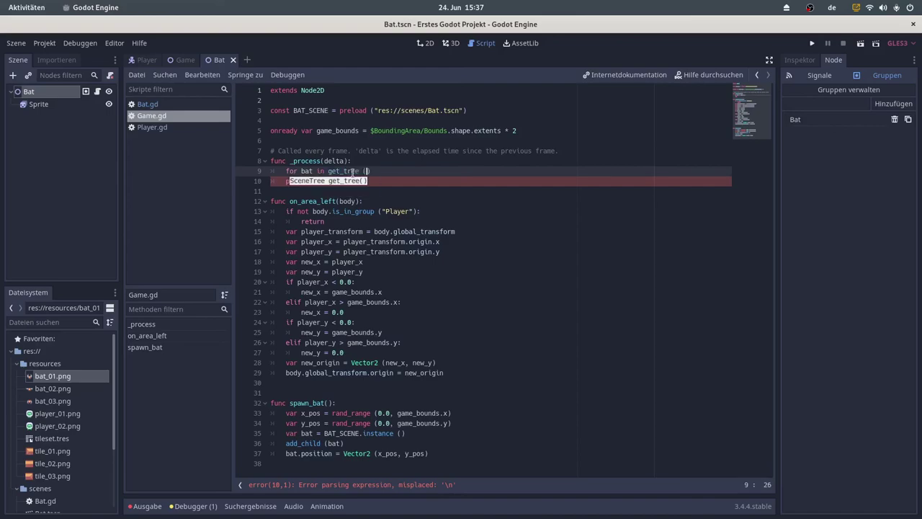
text())
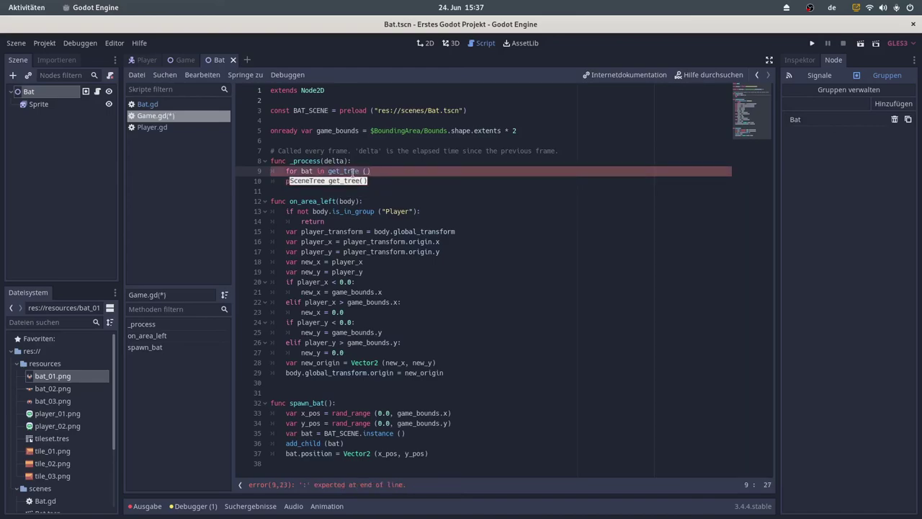
text(.ge)
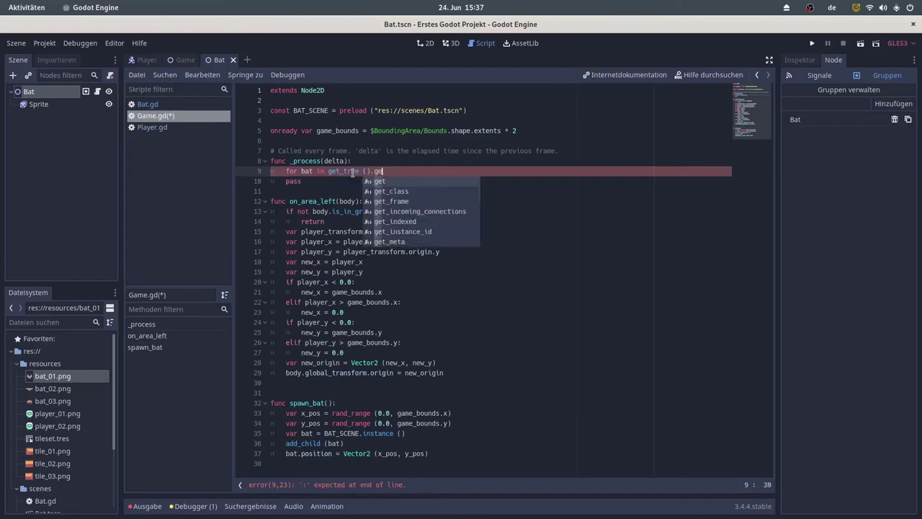
text(t_mpo)
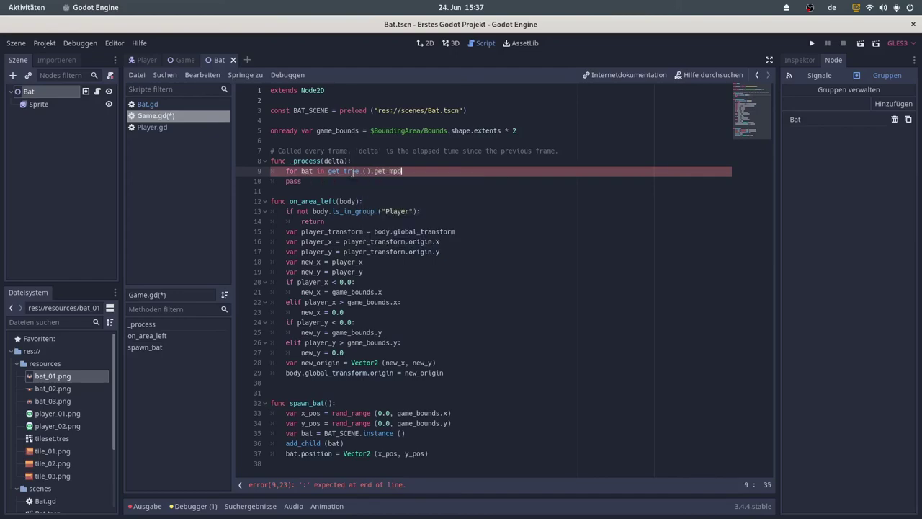
key(BackSpace)
key(BackSpace)
key(BackSpace)
text(node)
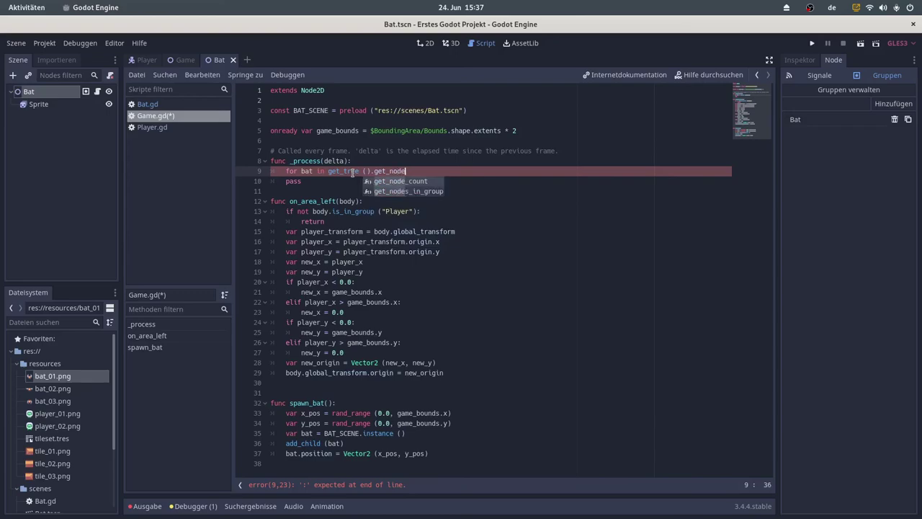
key(Down)
key(Return)
key(BackSpace)
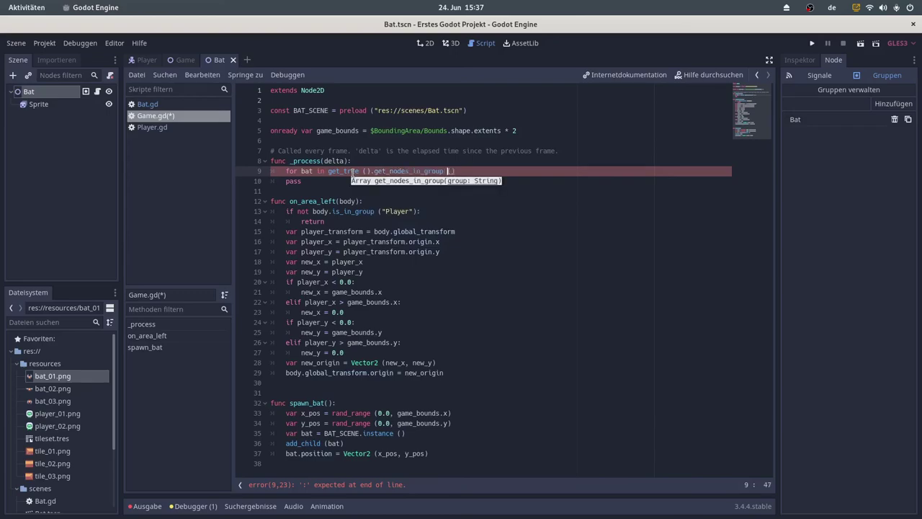
text((")
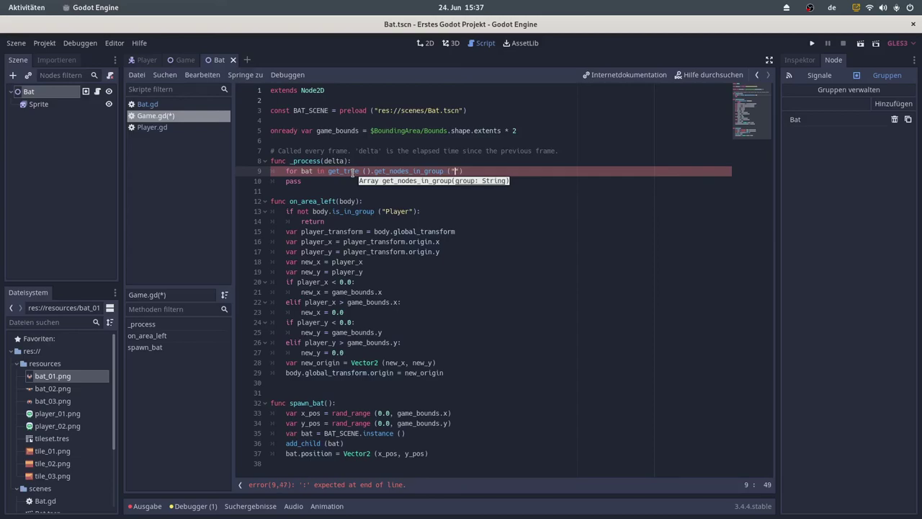
text(Bat"))
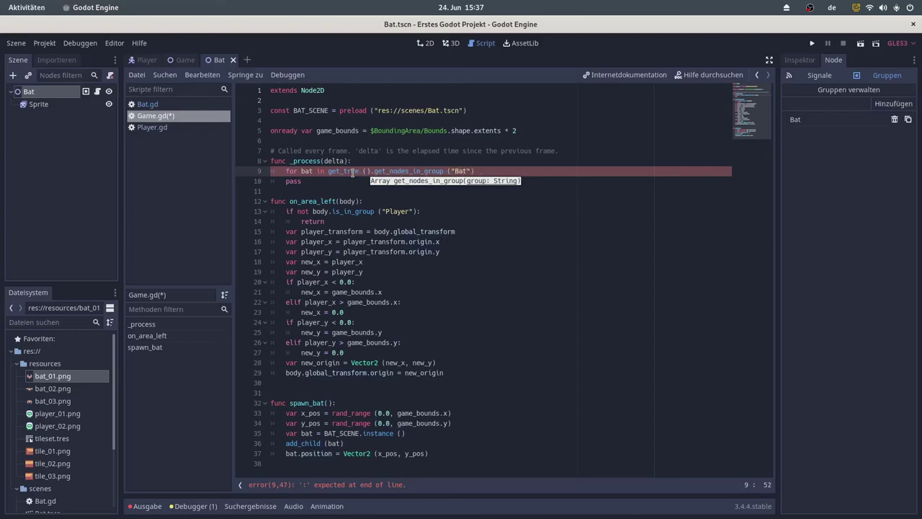
text(:)
key(Return)
text(pass)
Delete the leftover extra pass lines and save Game.gd.
key(Down)
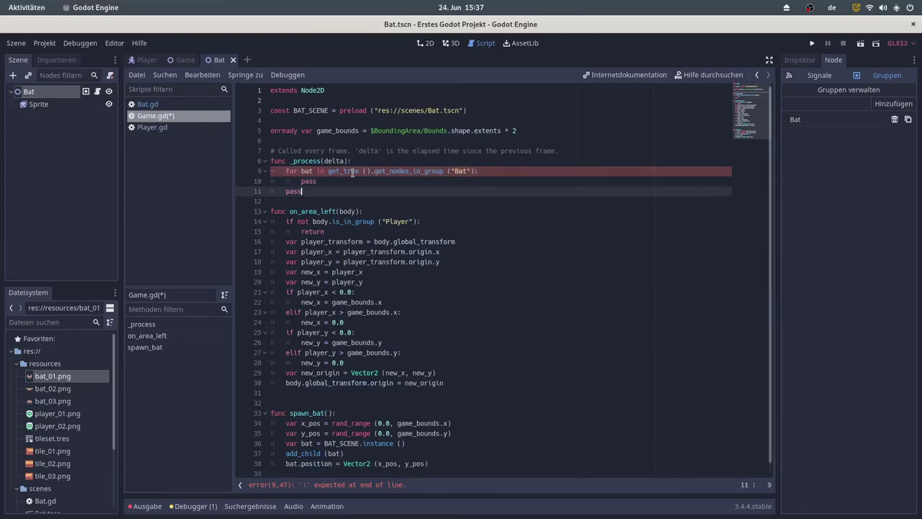
key(ctrl+b)
key(ctrl+shift+k)
key(ctrl+shift+k)
key(End)
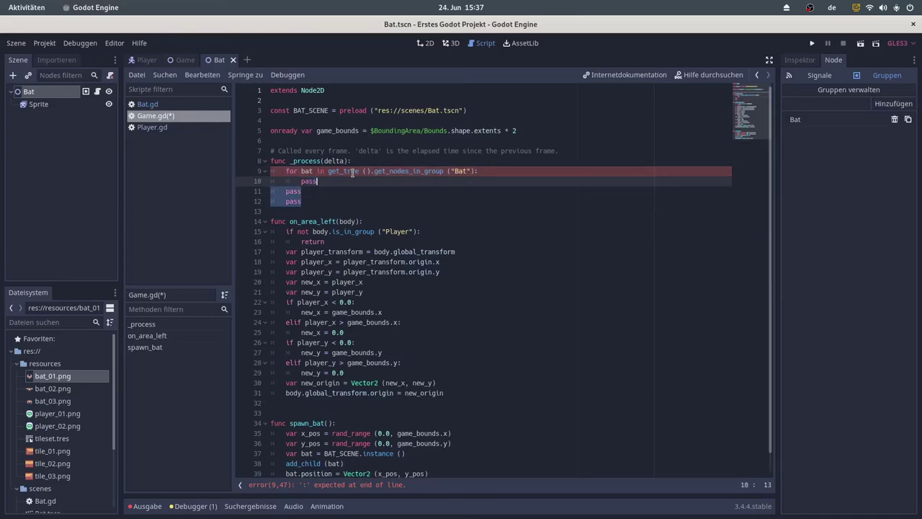
key(ctrl+s)
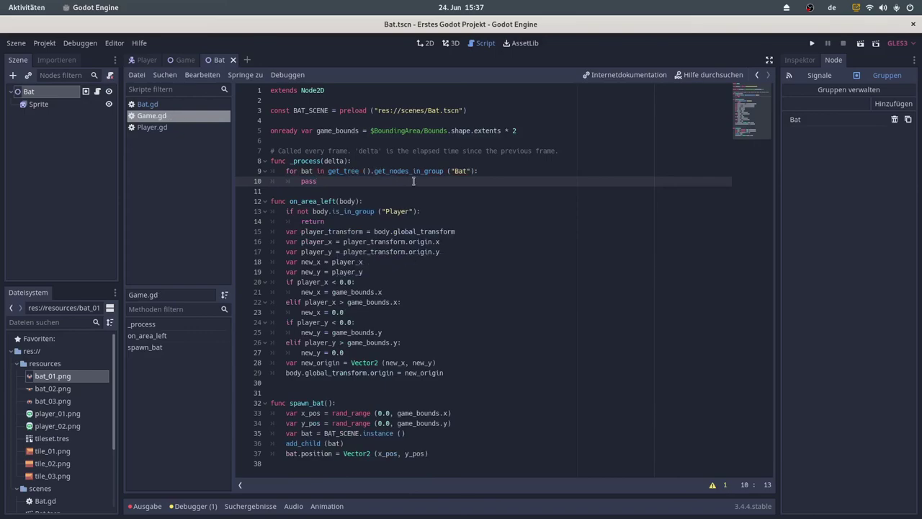
click(499, 171)
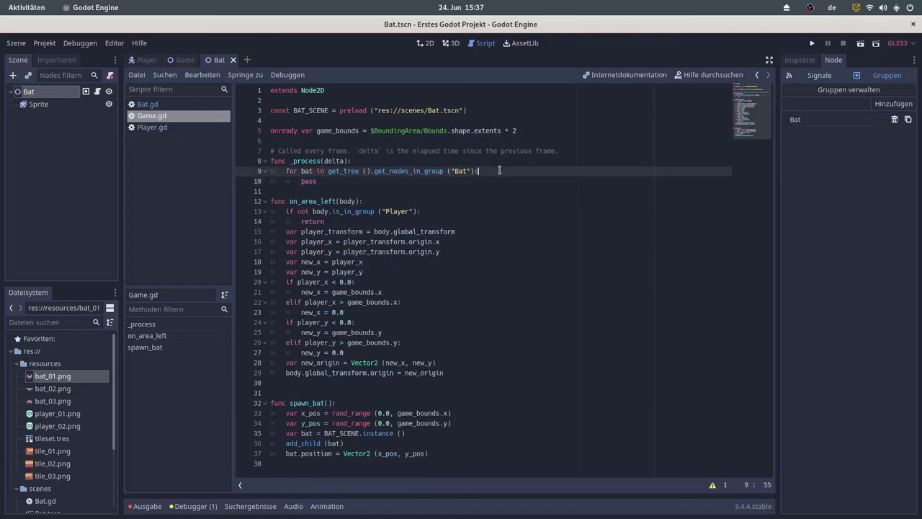
Inside the bat loop, add 'var in_bounds = true'.
key(Return)
text(var )
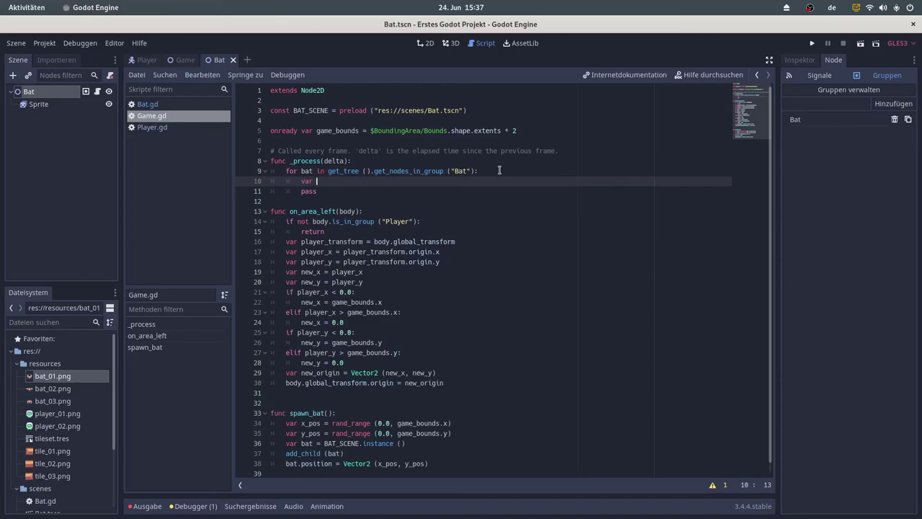
text(in)
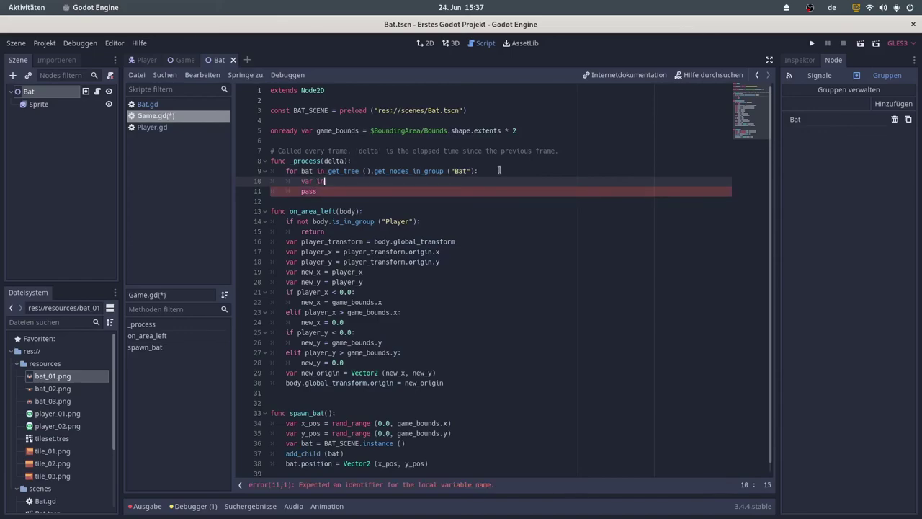
text(_bound)
key(BackSpace)
text(s )
text(= tru)
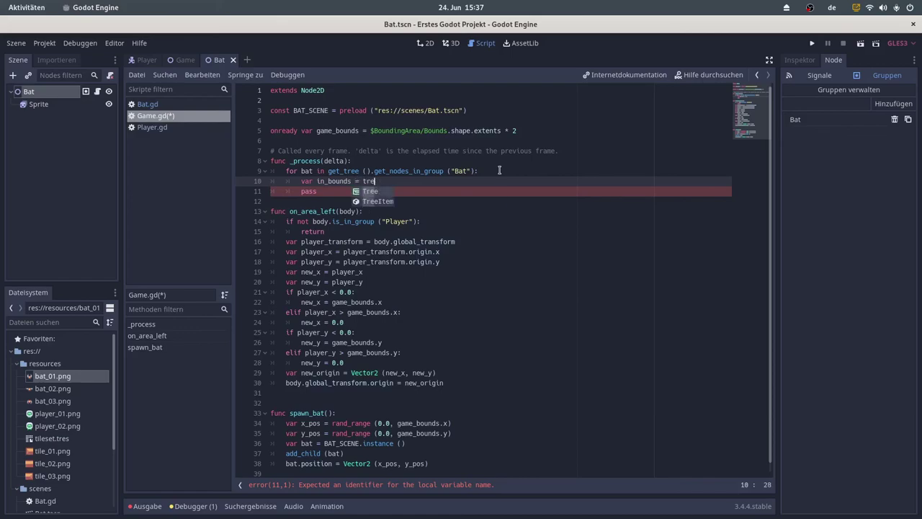
text(e)
key(Return)
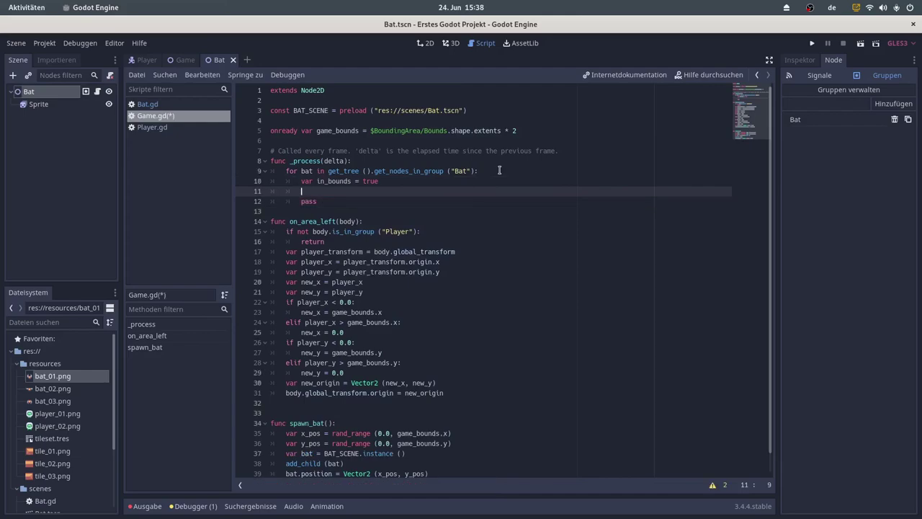
Set in_bounds = false when bat.position.x < 0.0 or bat.position.x > game_bounds.x.
text(if )
text(bat.posi)
text(tion.x )
text(< 0)
text(.0 )
text(or batr)
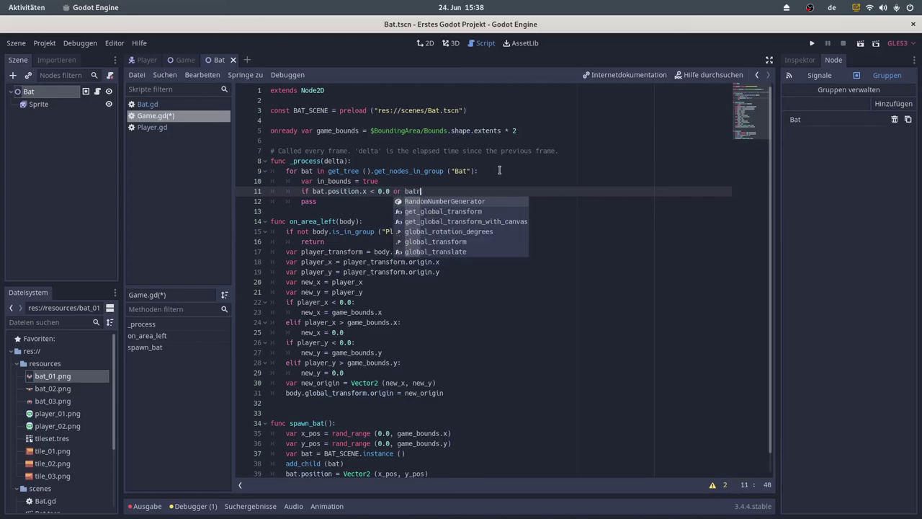
key(BackSpace)
text(.position)
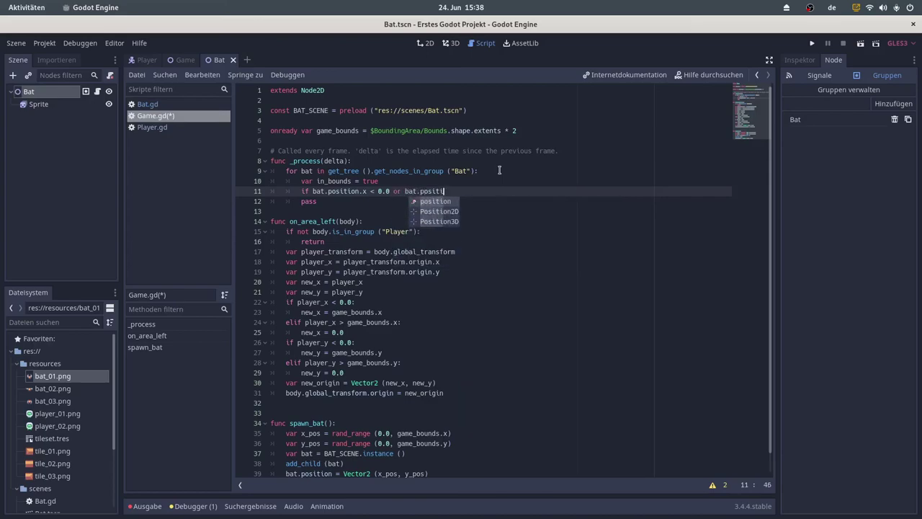
text(.x )
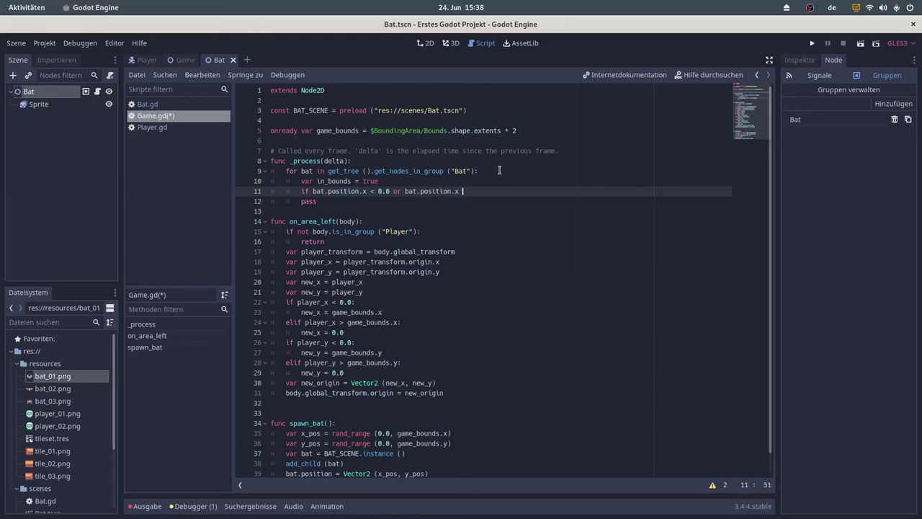
text(> )
text(bound)
key(Return)
text(.x)
text(:)
key(Return)
text(in_b)
key(Return)
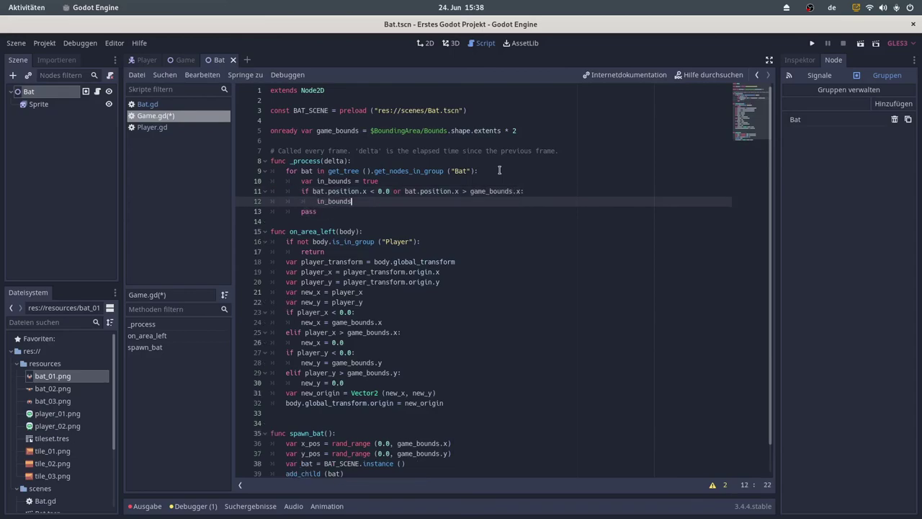
text( = false)
key(Return)
Duplicate that check for the y axis using position.y and game_bounds.y, and delete the pass placeholder.
drag(399, 192, 400, 203)
key(ctrl+d)
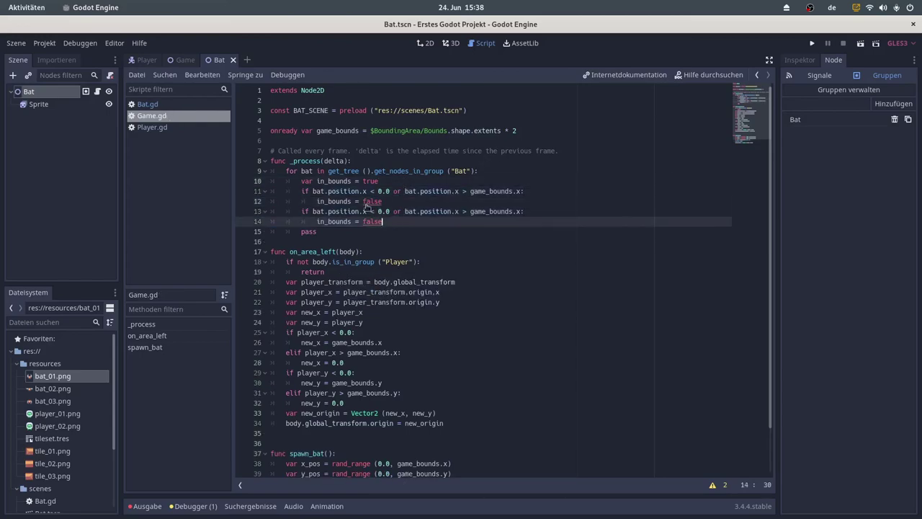
click(363, 211)
text(y)
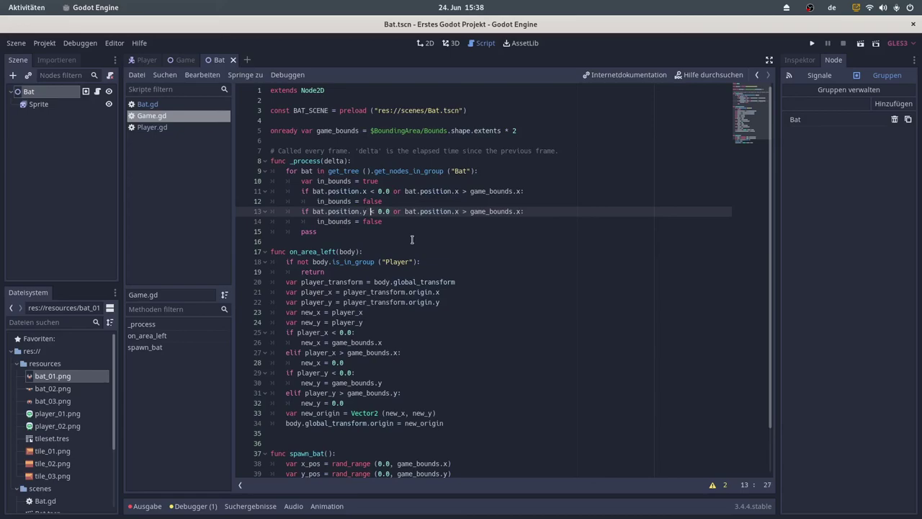
key(Right)
key(Right)
key(Right)
key(Right)
key(Right)
key(BackSpace)
text(y)
key(Delete)
text(y)
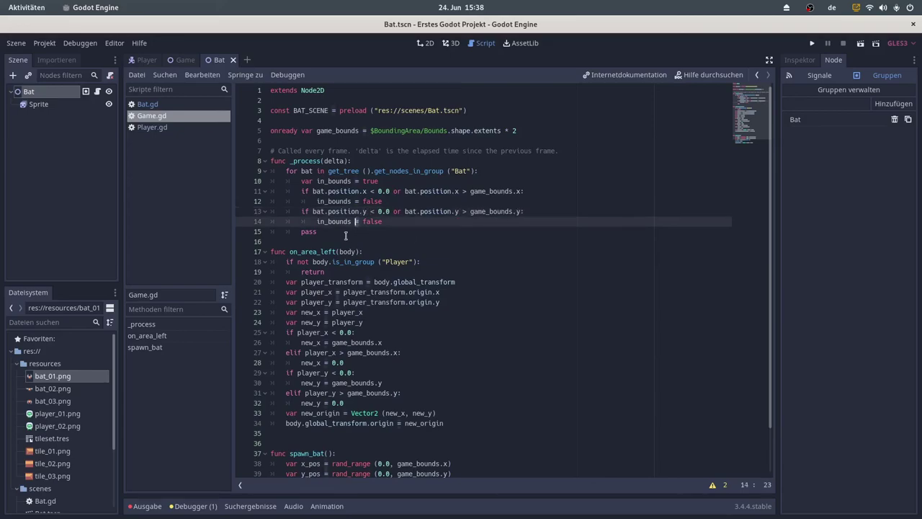
click(344, 234)
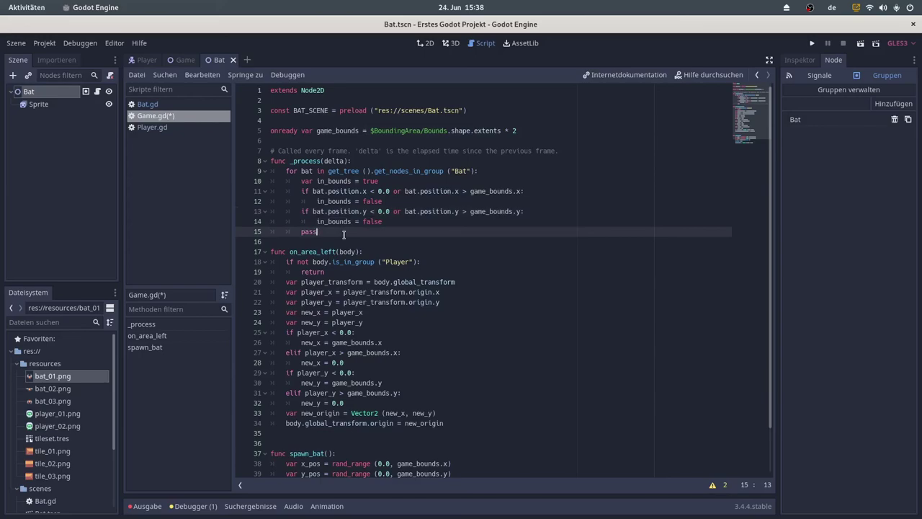
key(BackSpace)
key(BackSpace)
Add the condition 'if not in_bounds:' in place of pass.
key(BackSpace)
key(BackSpace)
text(if )
text(! in)
key(BackSpace)
key(BackSpace)
key(BackSpace)
text(not)
text( in)
key(Return)
text(:)
key(Return)
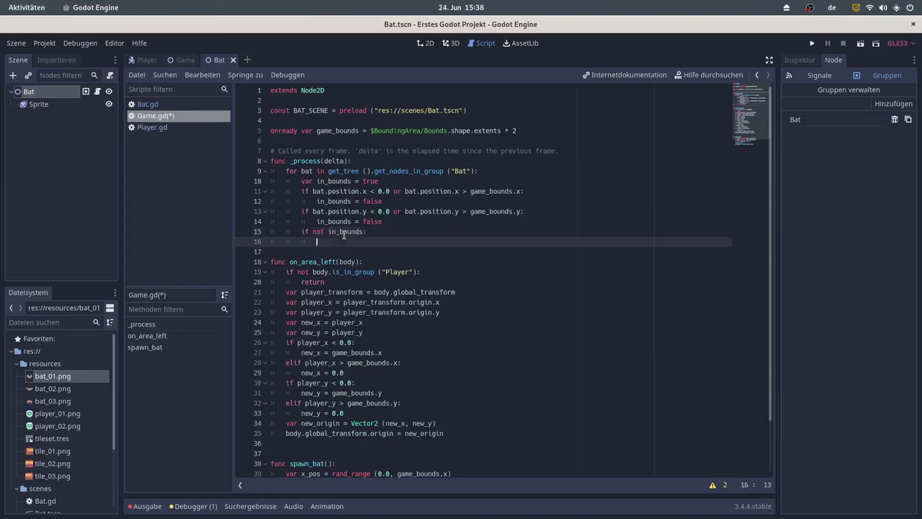
Under it, call remove_child(bat) and bat.queue_free(), saving the script.
text(remove)
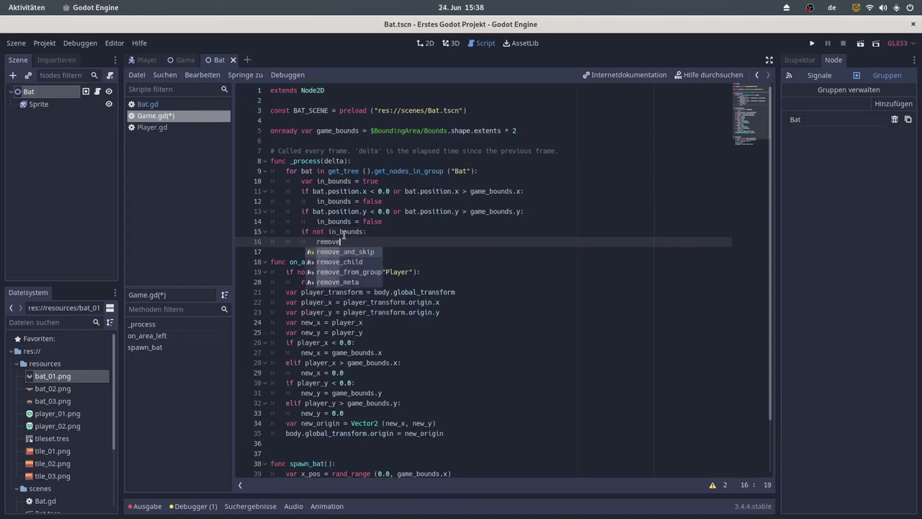
key(Down)
key(Return)
text(bat)
key(ctrl+s)
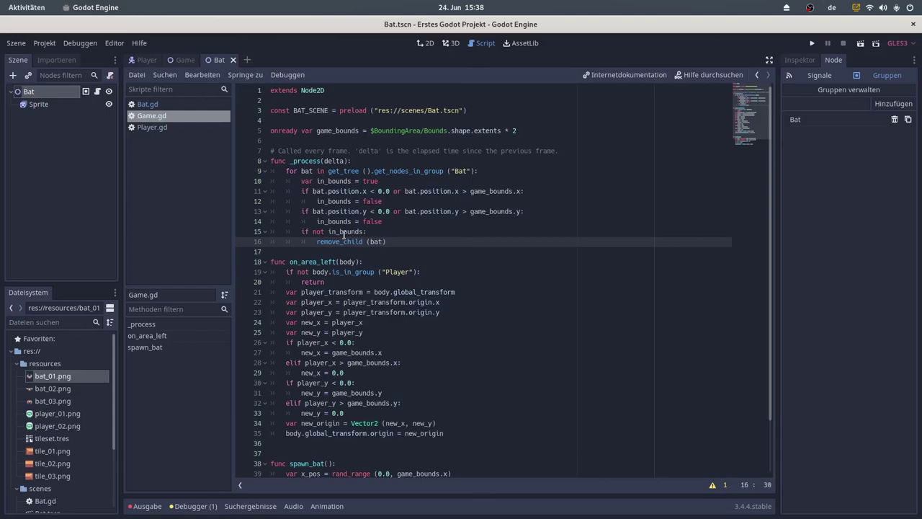
key(Return)
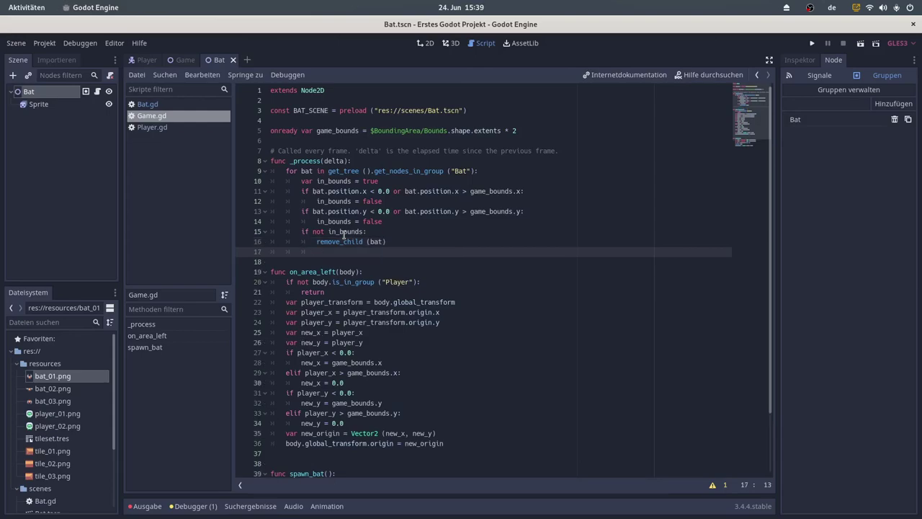
text(bat.que)
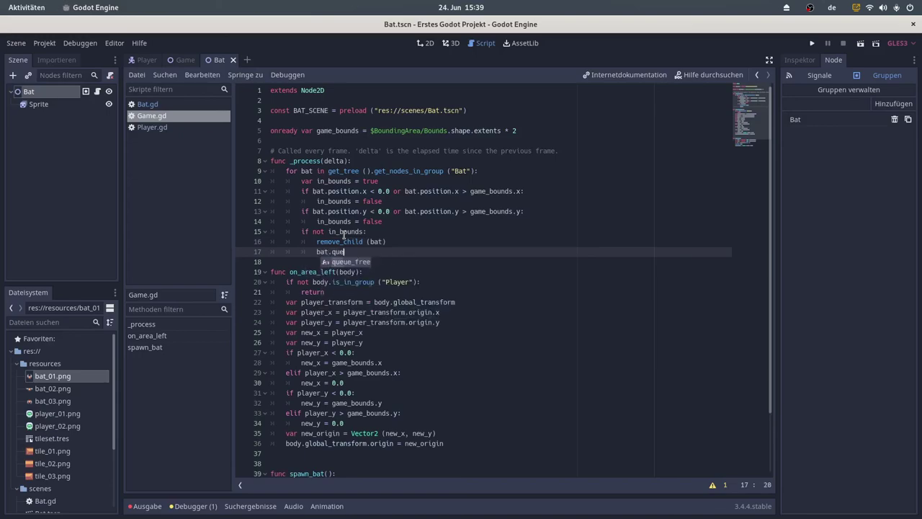
key(Return)
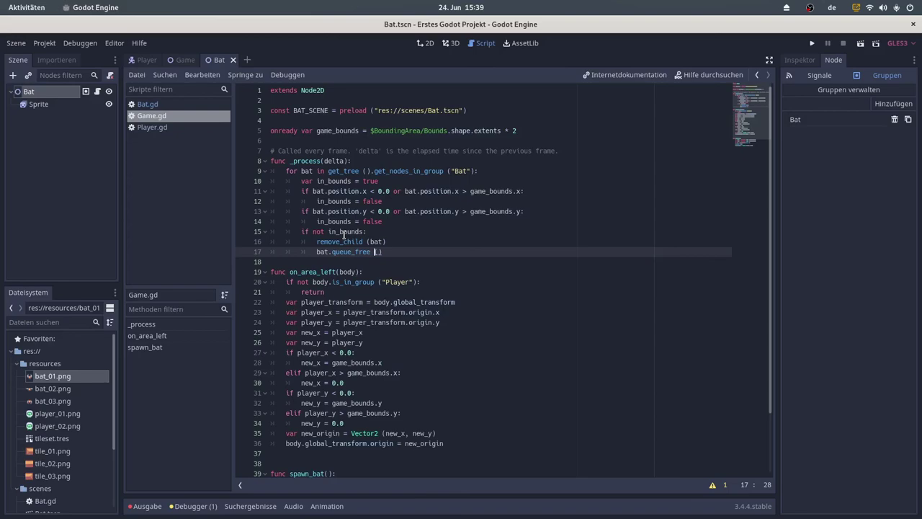
Run the game and show its live Remote scene tree with the Game node expanded.
click(812, 44)
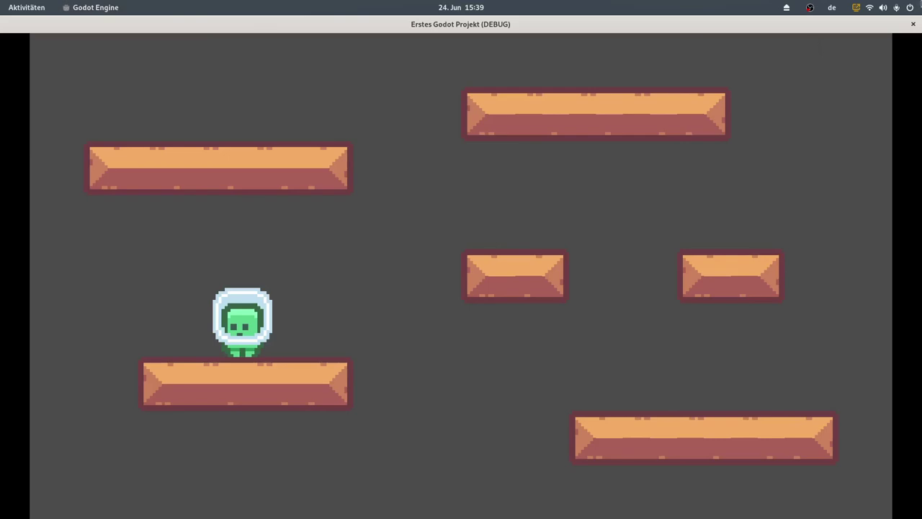
drag(372, 25, 376, 70)
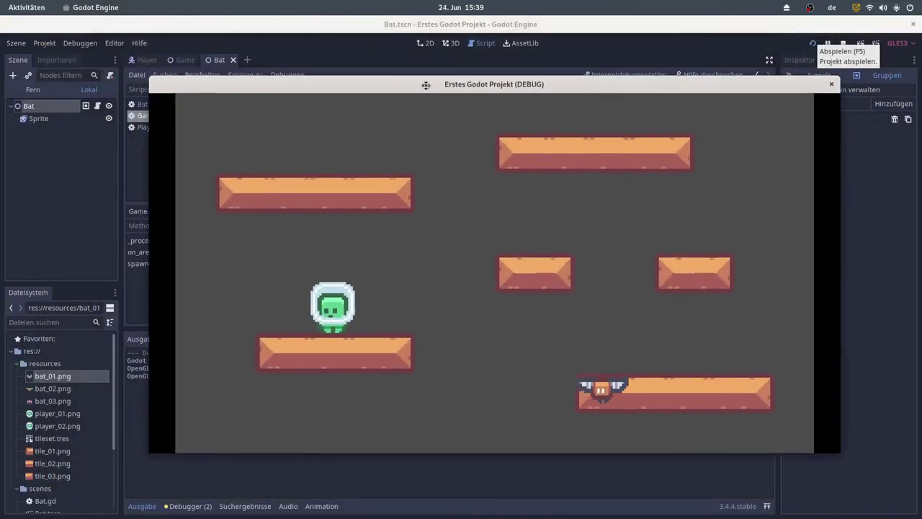
click(34, 90)
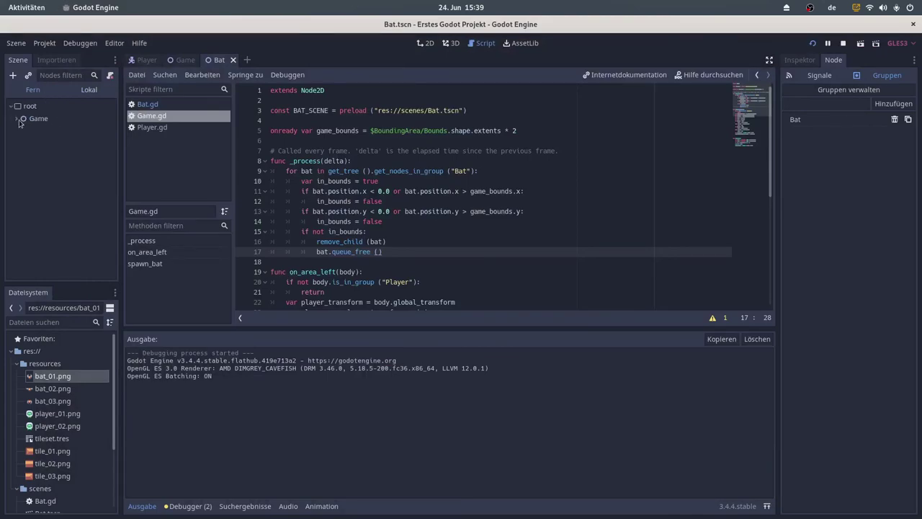
click(17, 120)
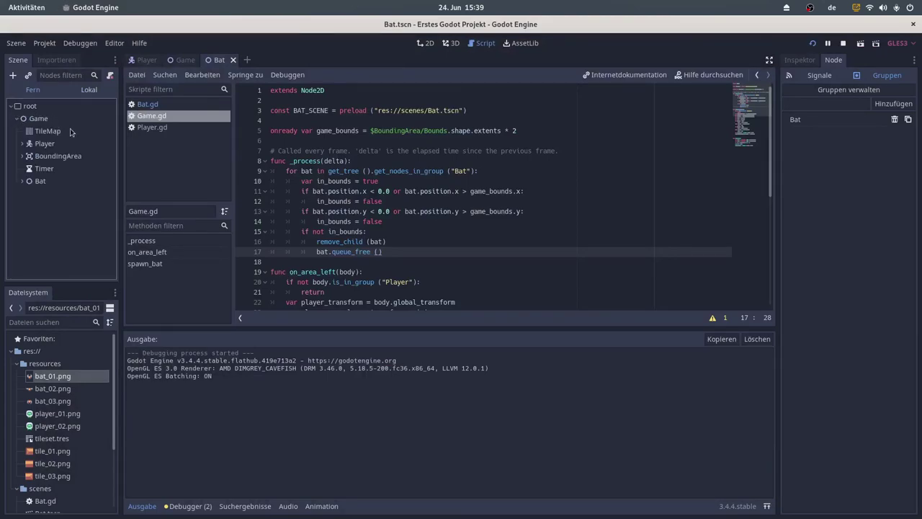
key(super)
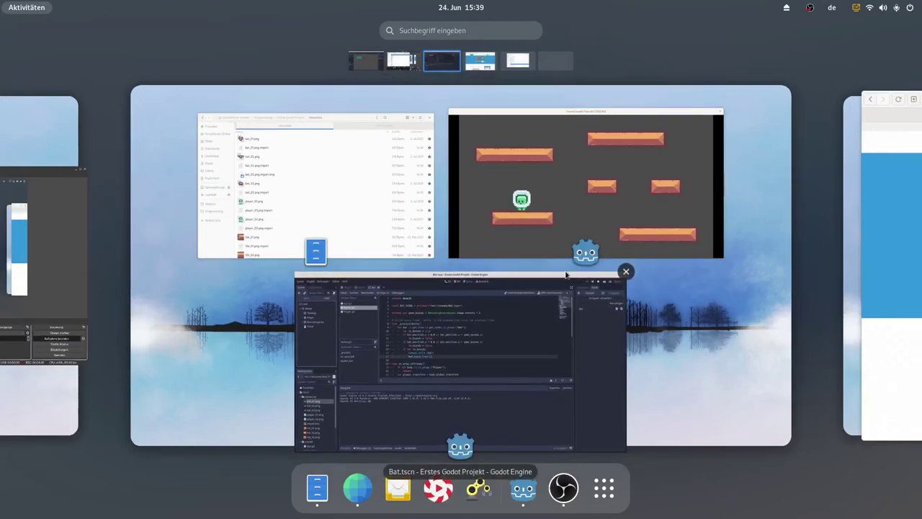
click(567, 274)
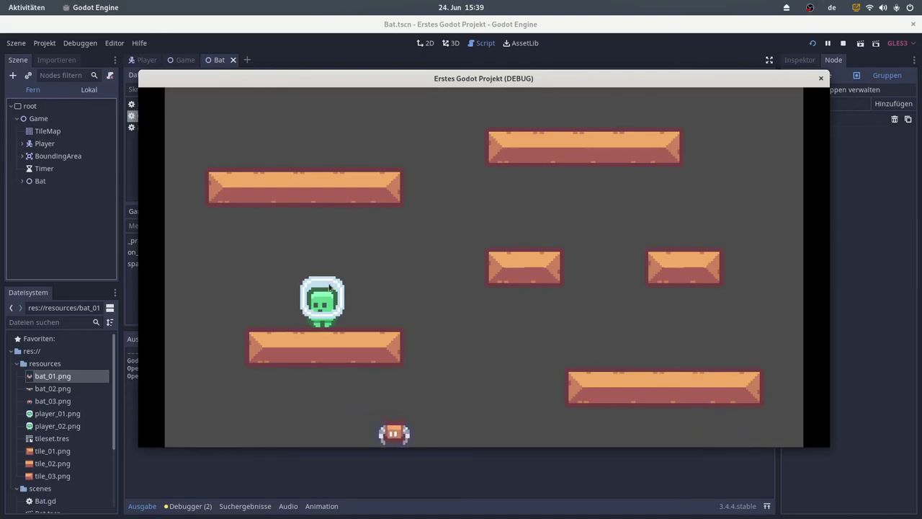
Move the player around the level while watching the Bat node vanish from the tree.
key(Right)
key(Up)
key(Right)
key(Up)
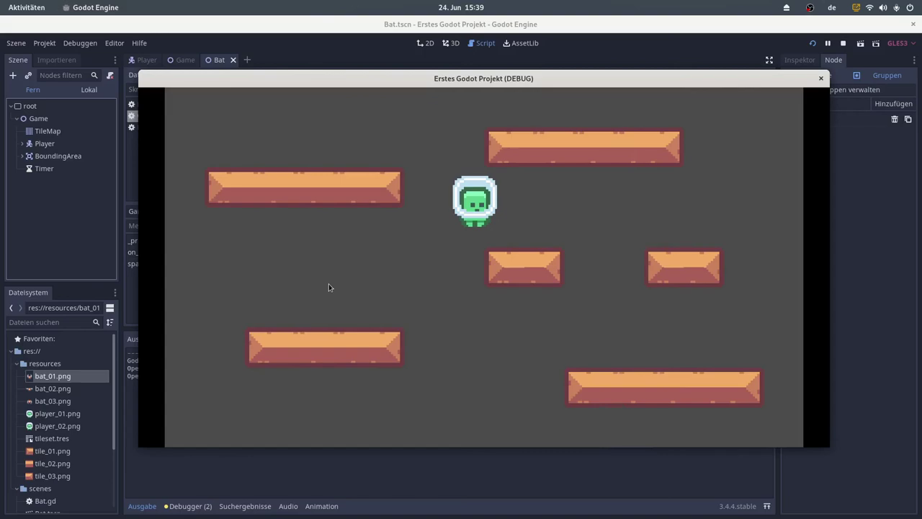
key(Left)
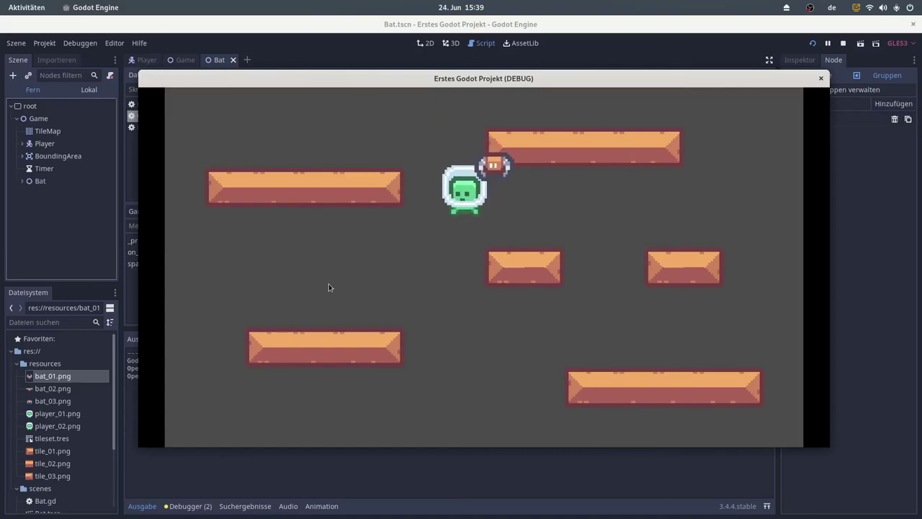
key(Down)
key(Right)
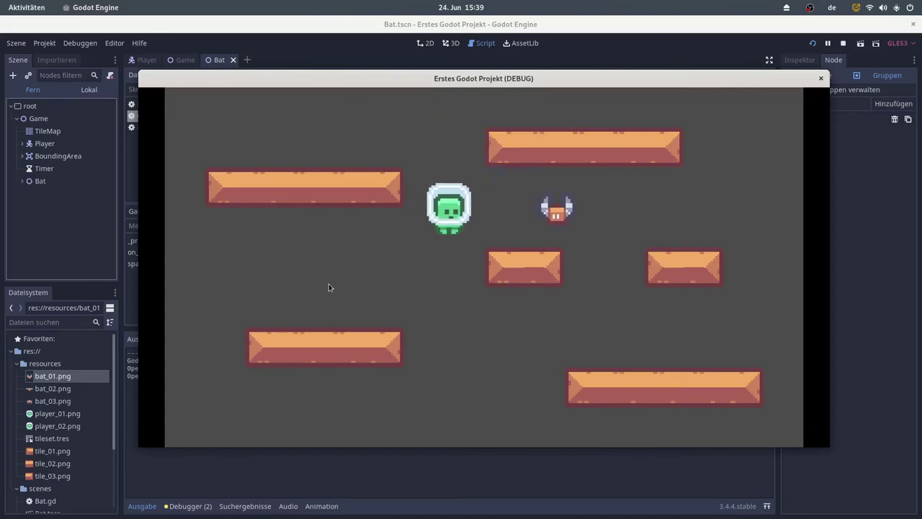
key(Right)
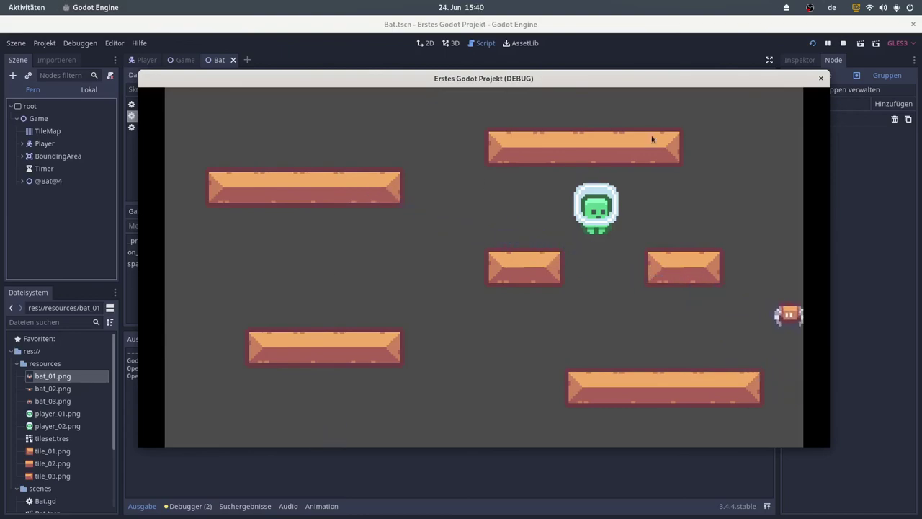
Stop the game, quit the Godot editor confirming Verlassen, and switch to the web browser.
click(820, 78)
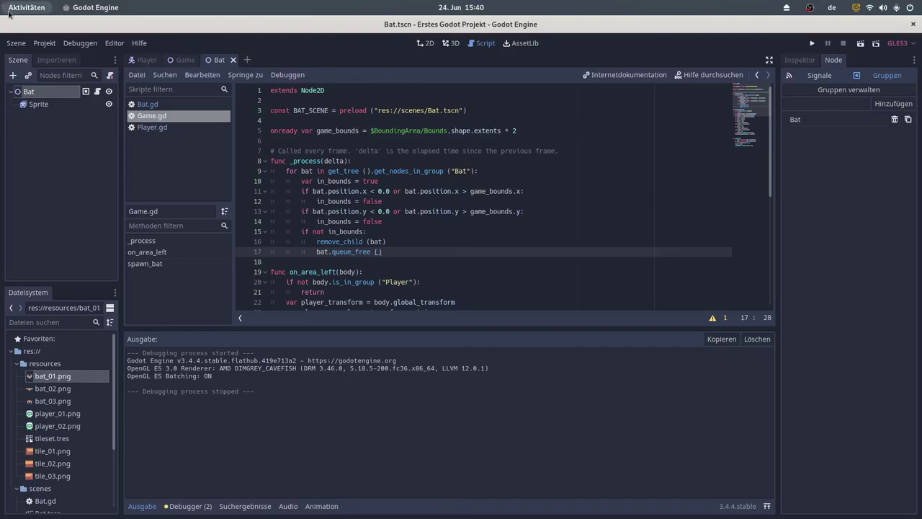
click(913, 24)
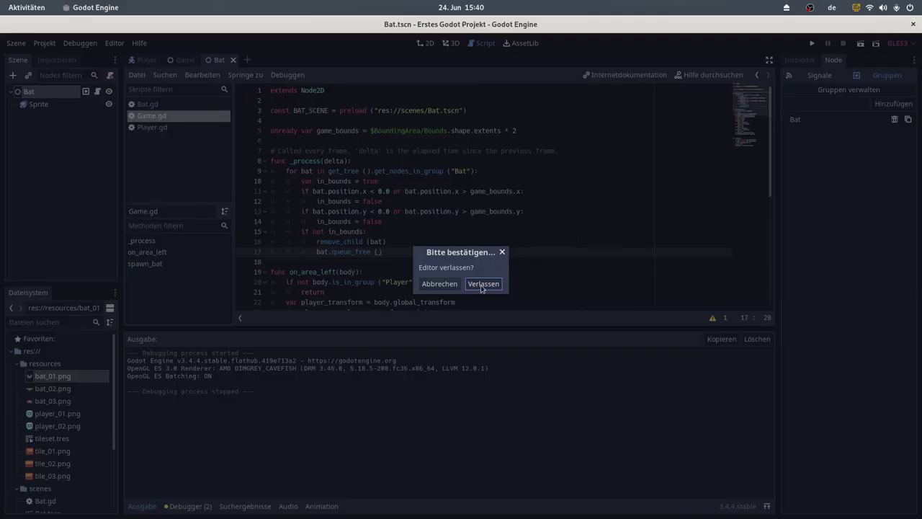
click(482, 287)
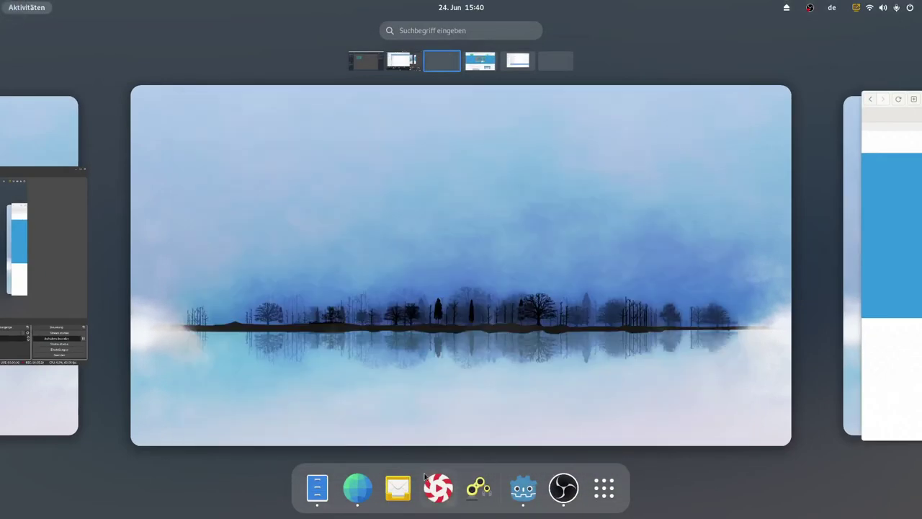
click(353, 496)
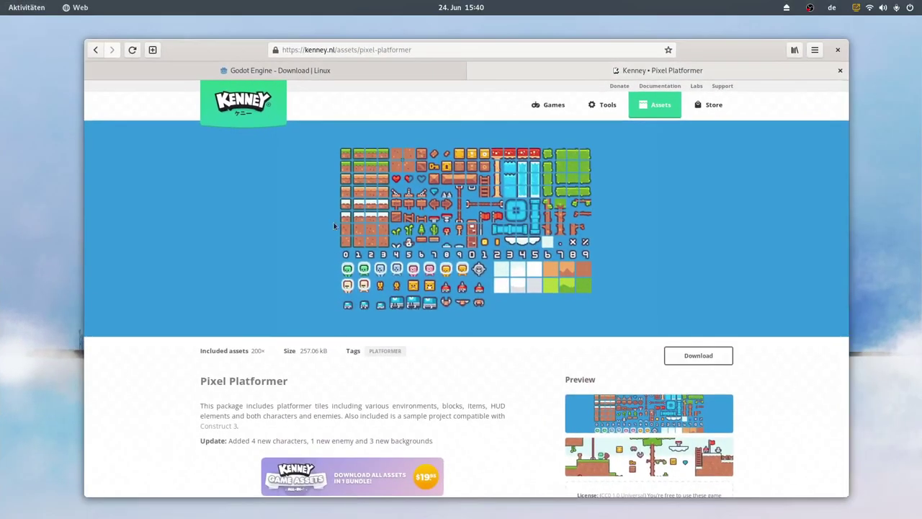
Close the Kenney Pixel Platformer page and open the Godot docs 'Your first 2D game' tutorial, then close the browser.
click(838, 70)
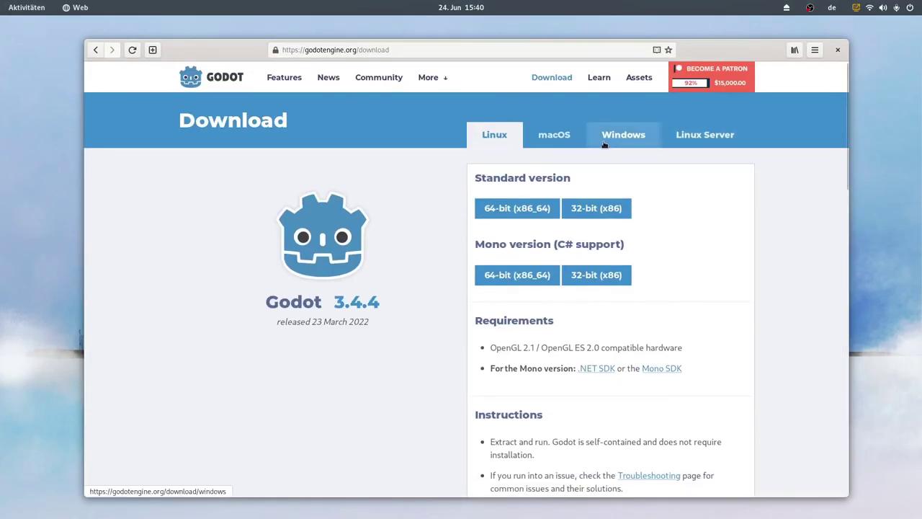
mouse_move(449, 78)
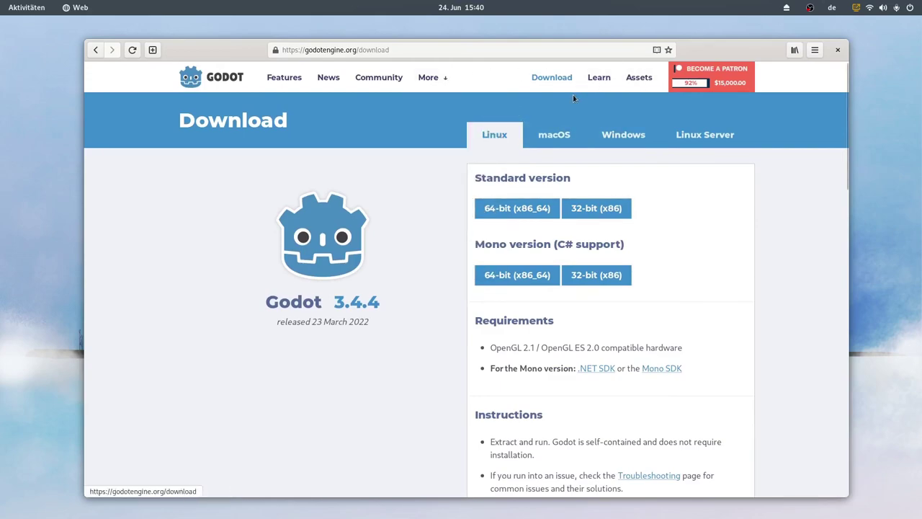
click(600, 77)
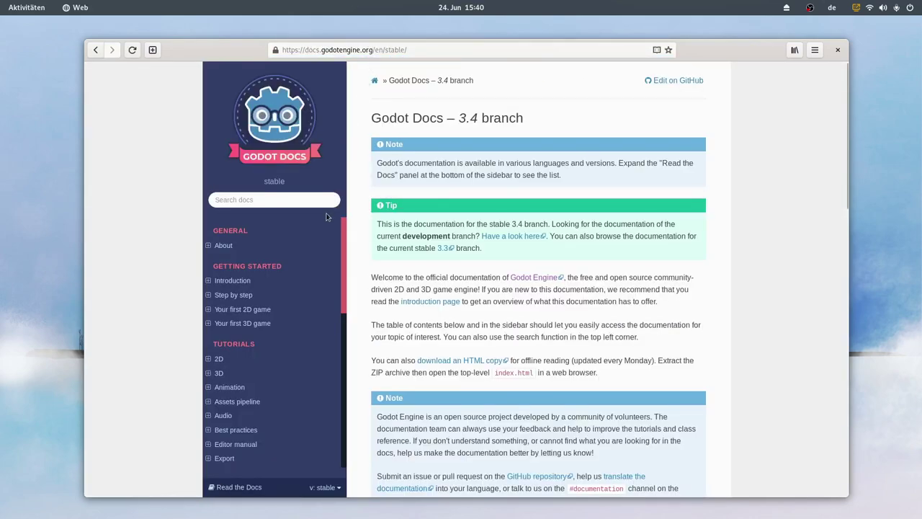
click(254, 311)
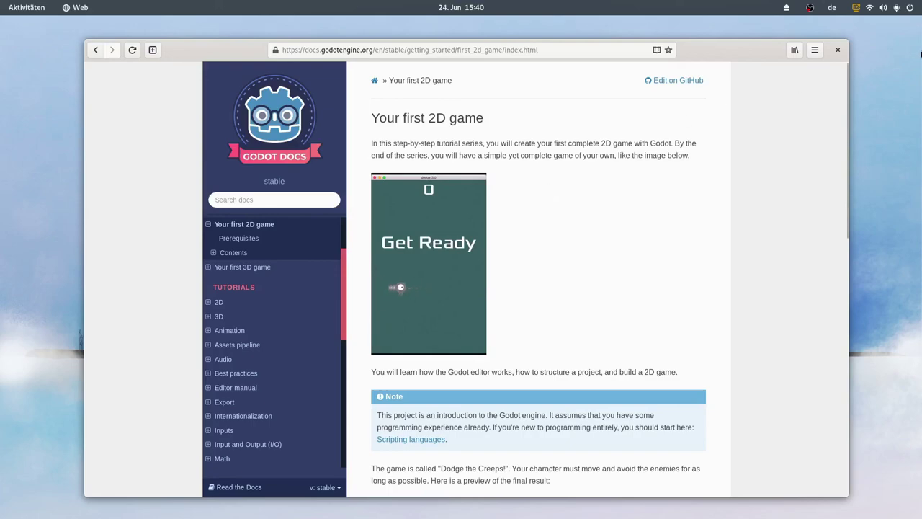
click(838, 50)
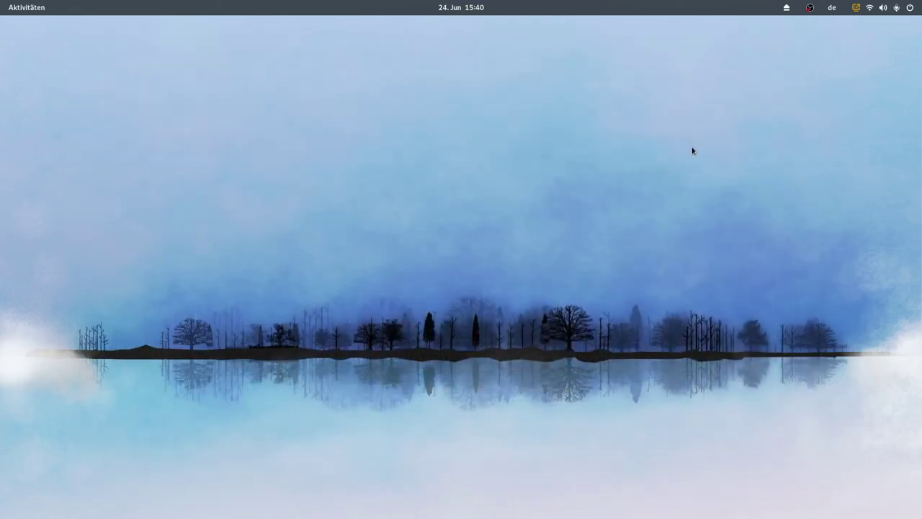